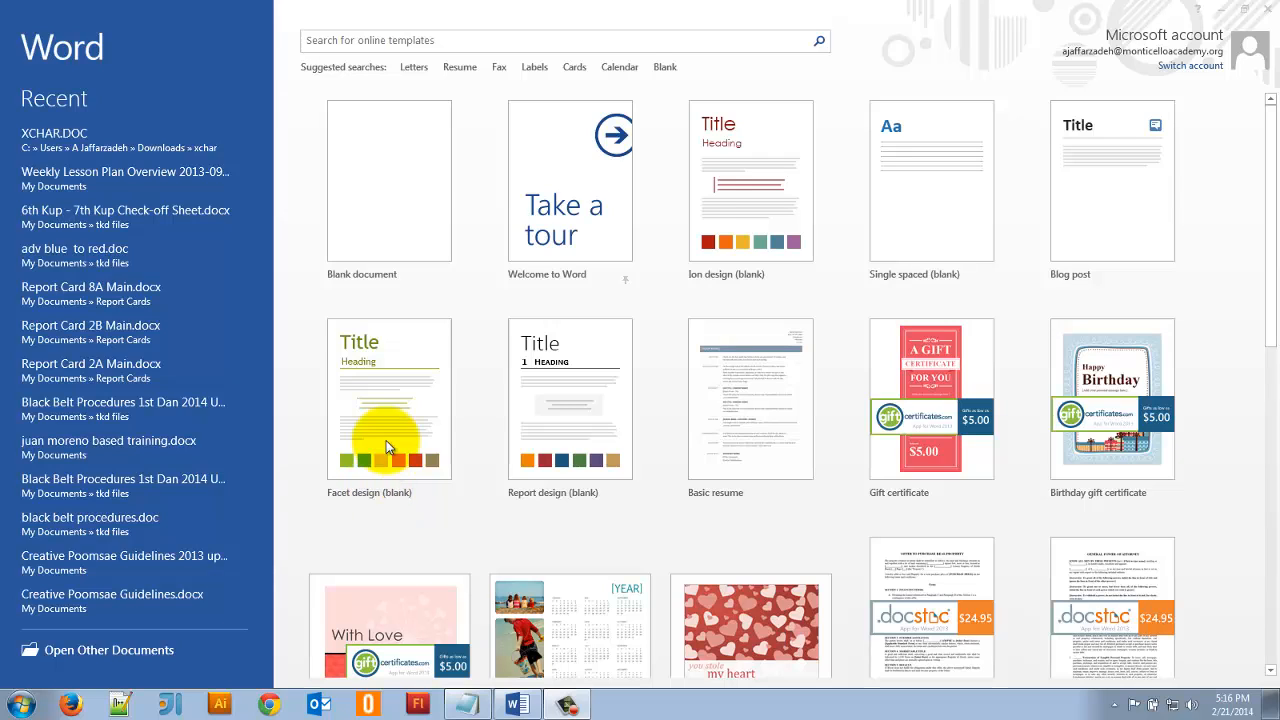
- Search the online templates for "greeting card"
click(392, 43)
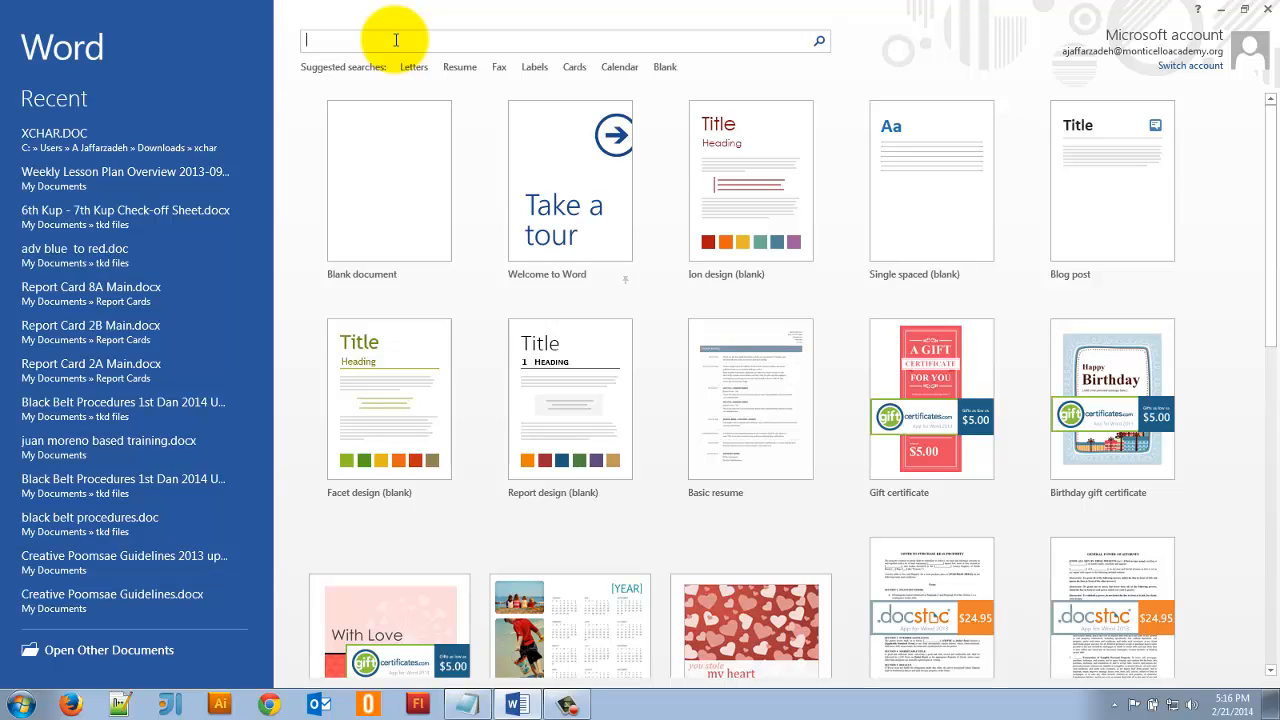
text(greeting card)
key(Return)
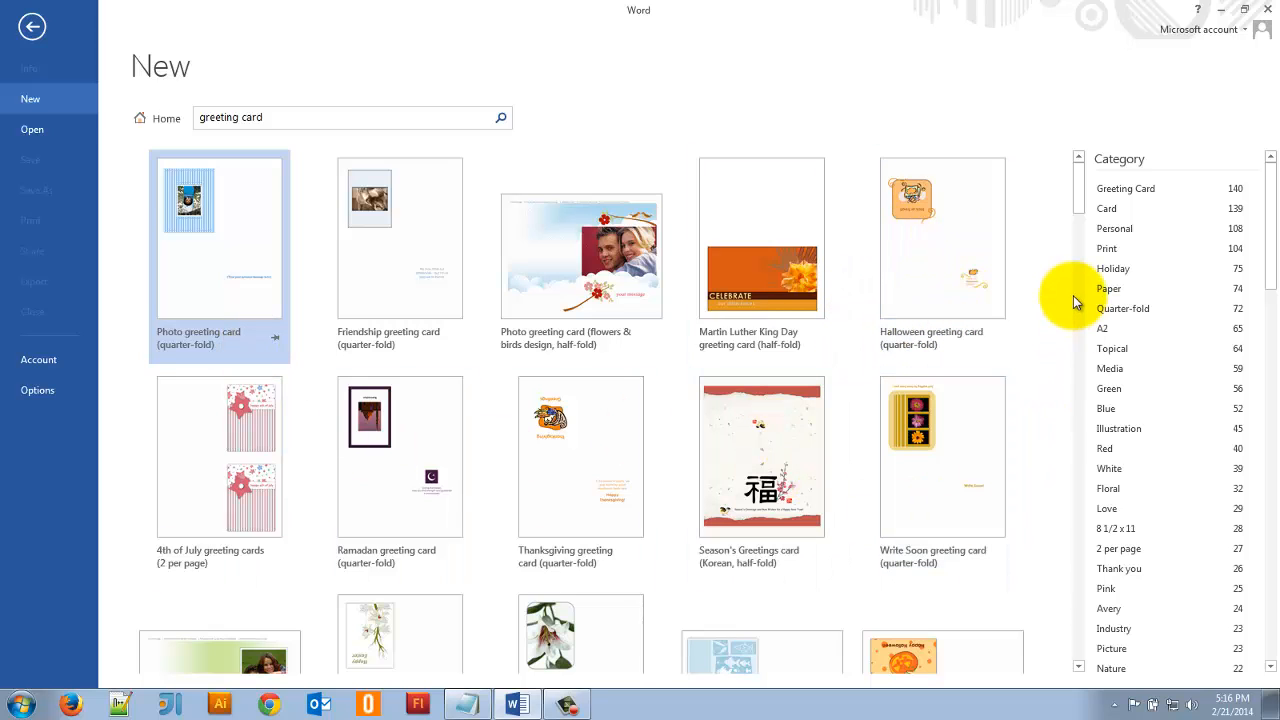
- Return to the main template list and create a new blank document
click(160, 118)
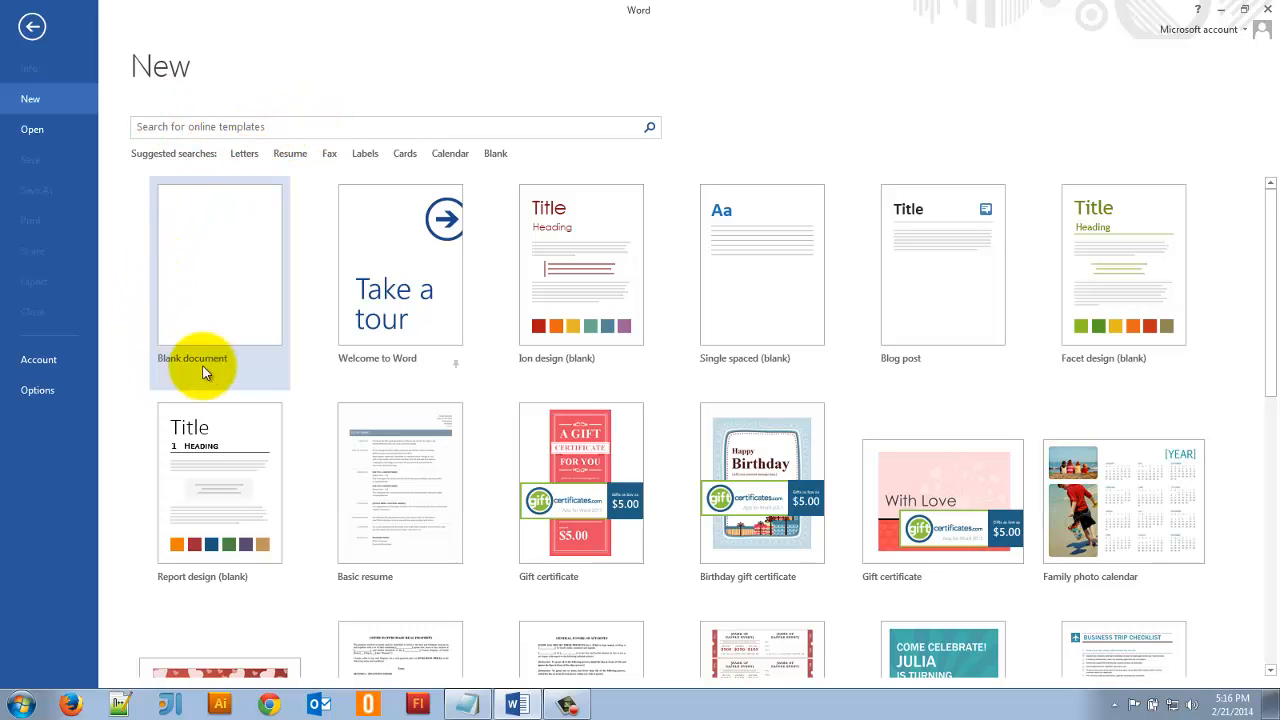
click(221, 303)
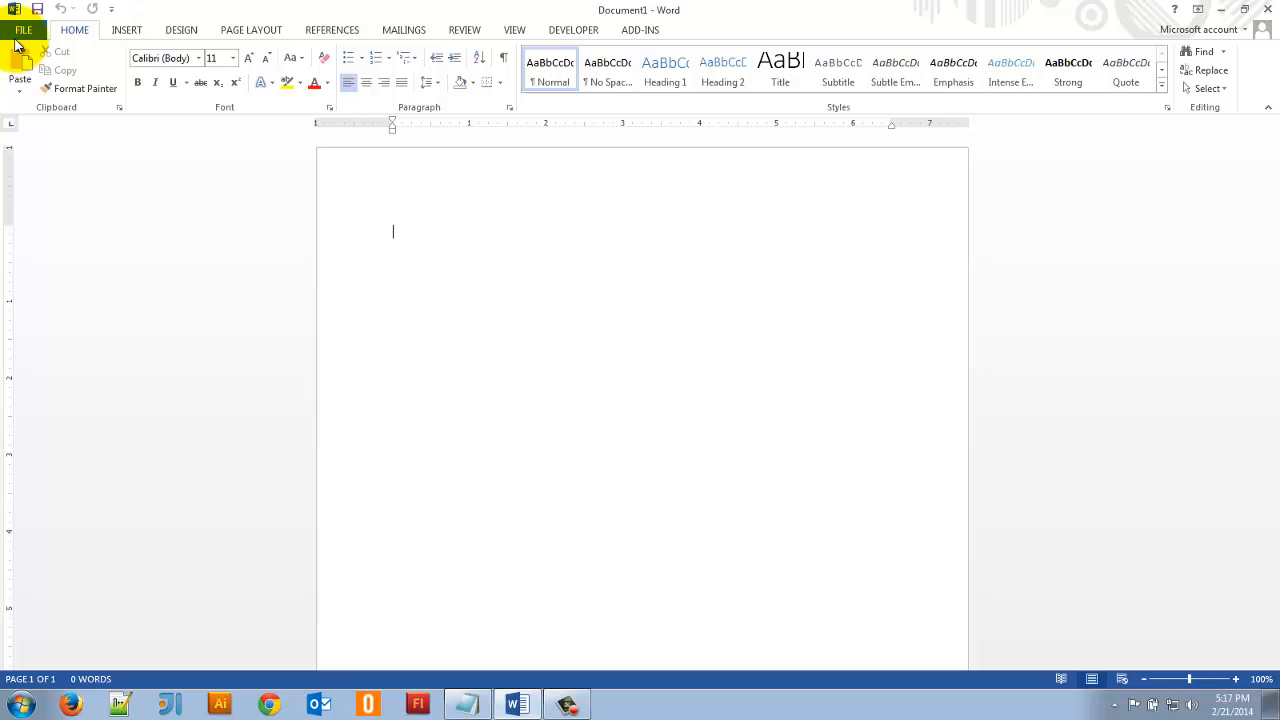
- View the document's export options and return to the blank page
click(20, 34)
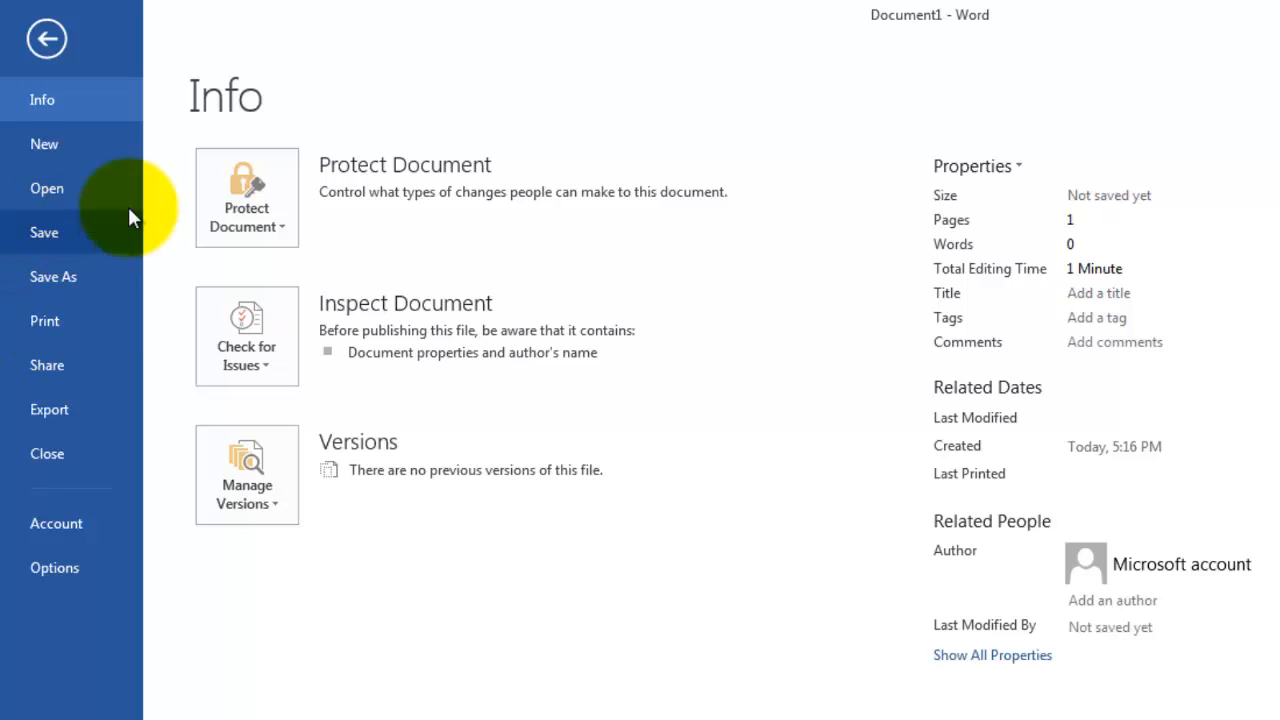
click(84, 420)
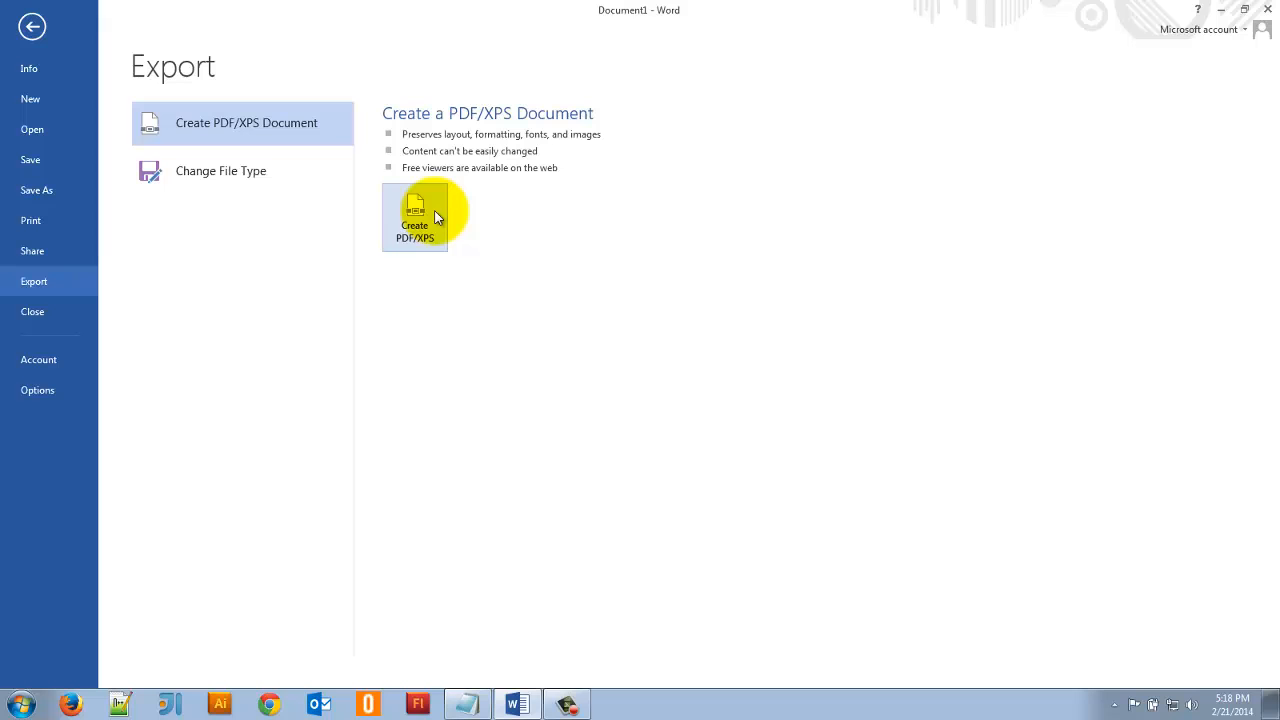
click(31, 29)
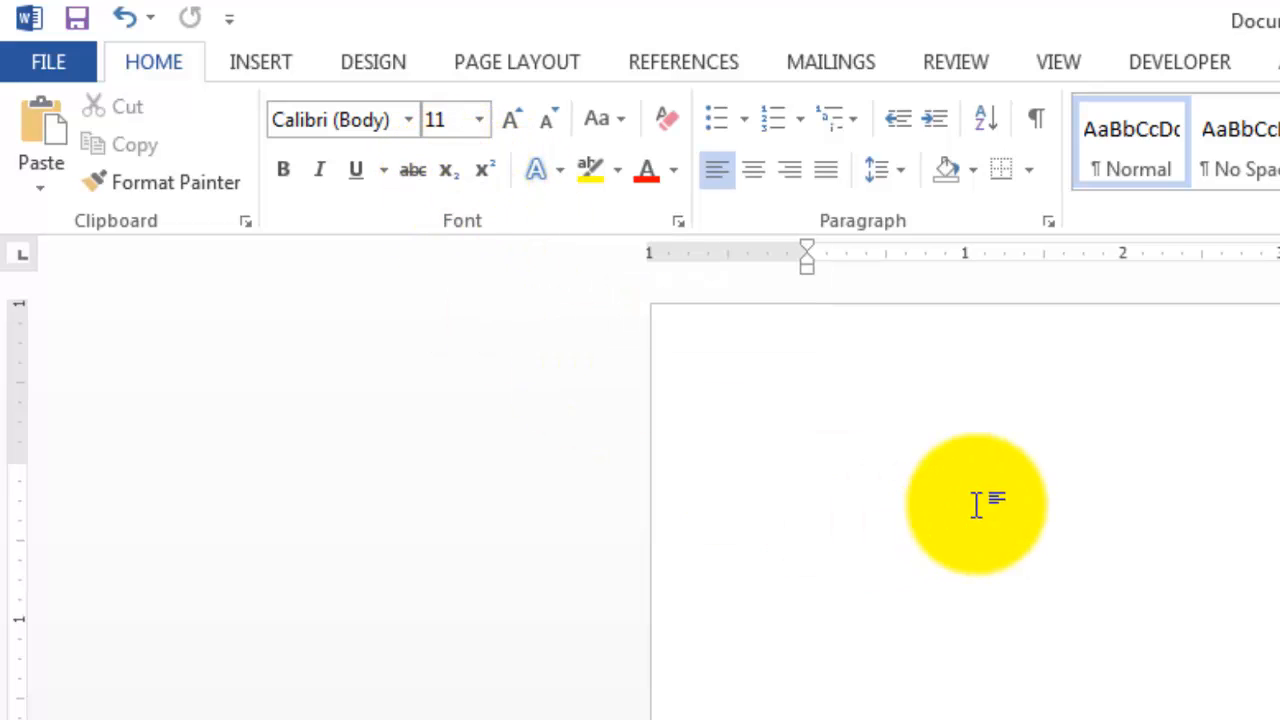
- Write an x with a superscript 2 on the page and delete the expression again
text(x)
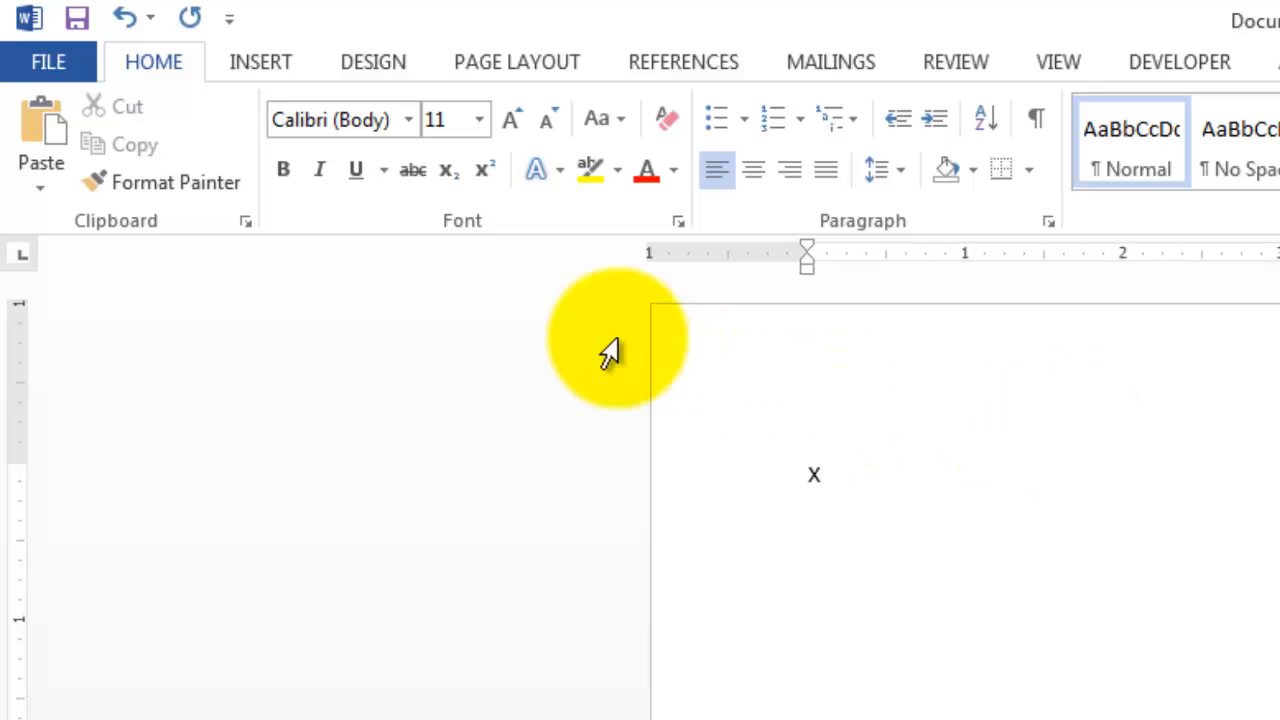
click(483, 170)
text(2v)
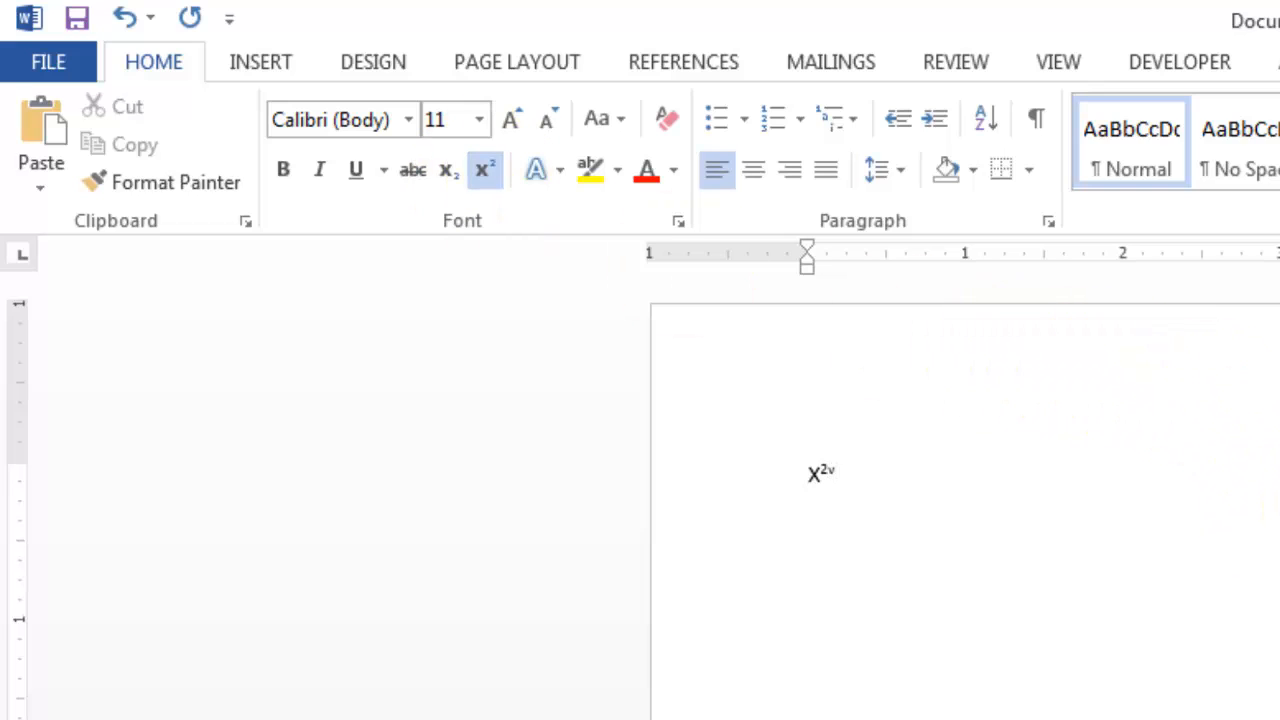
key(BackSpace)
key(ctrl+shift+equal)
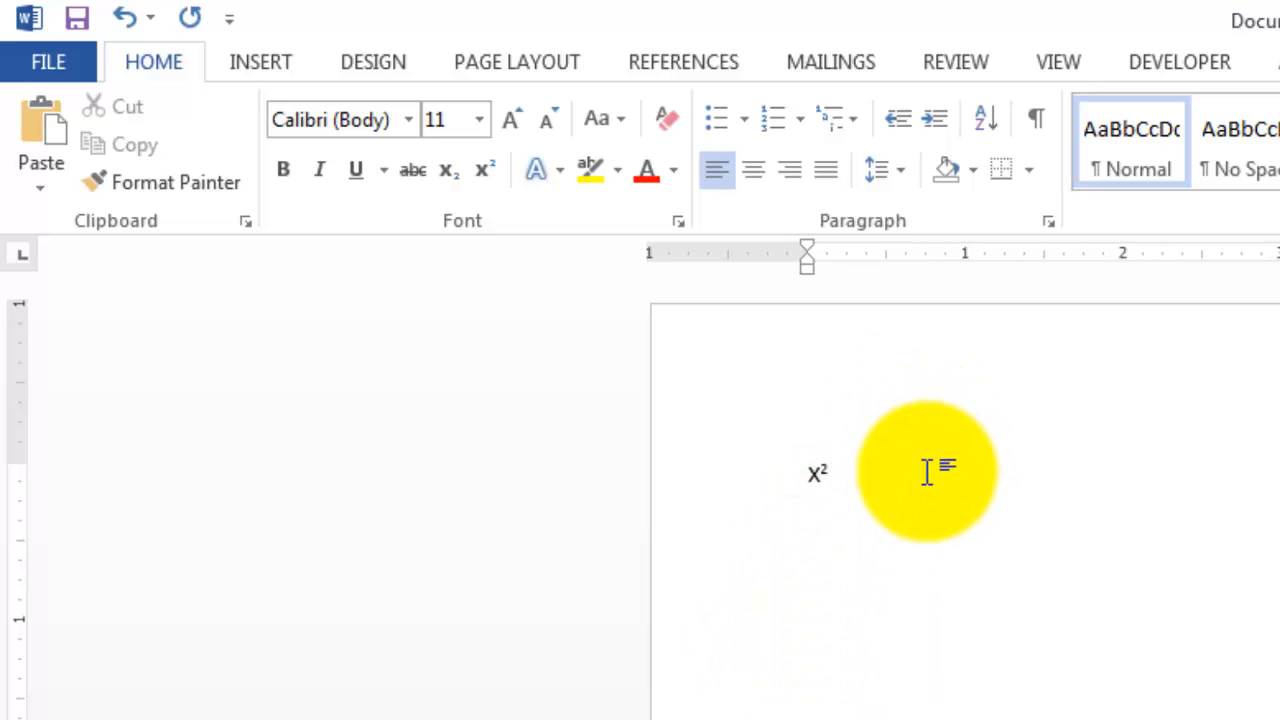
drag(926, 471, 437, 517)
key(BackSpace)
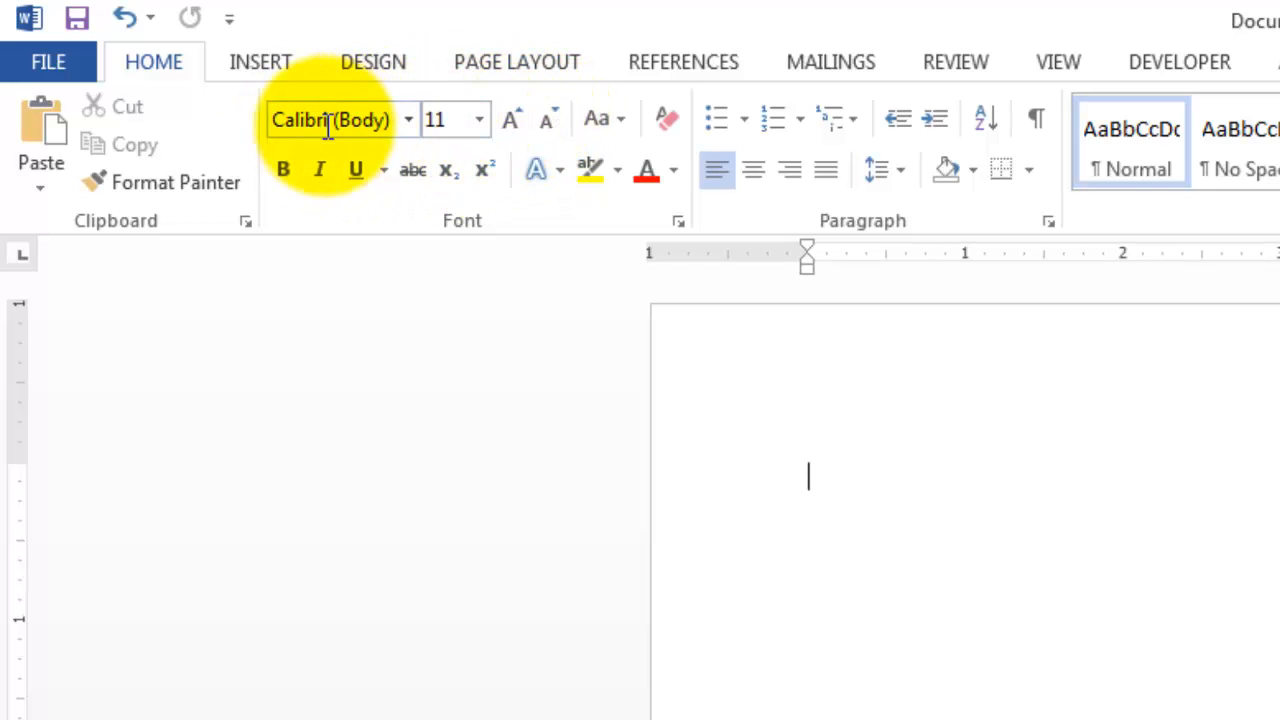
click(612, 120)
click(620, 116)
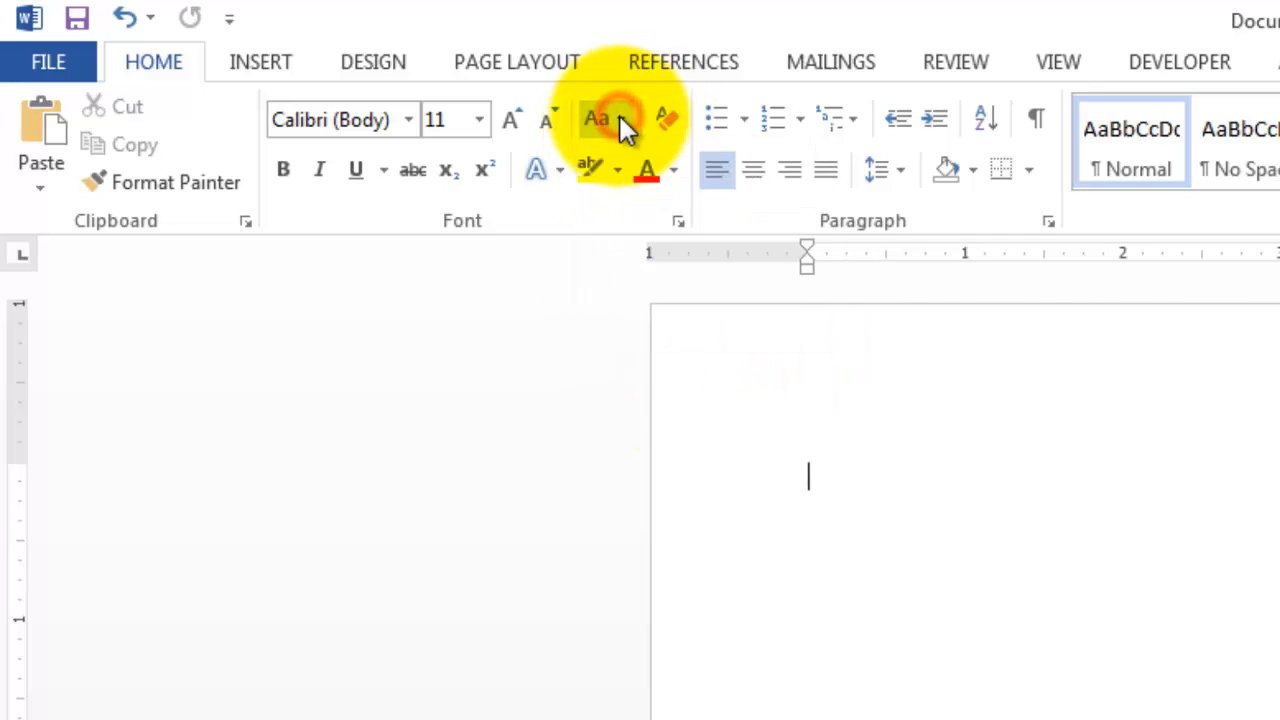
click(563, 179)
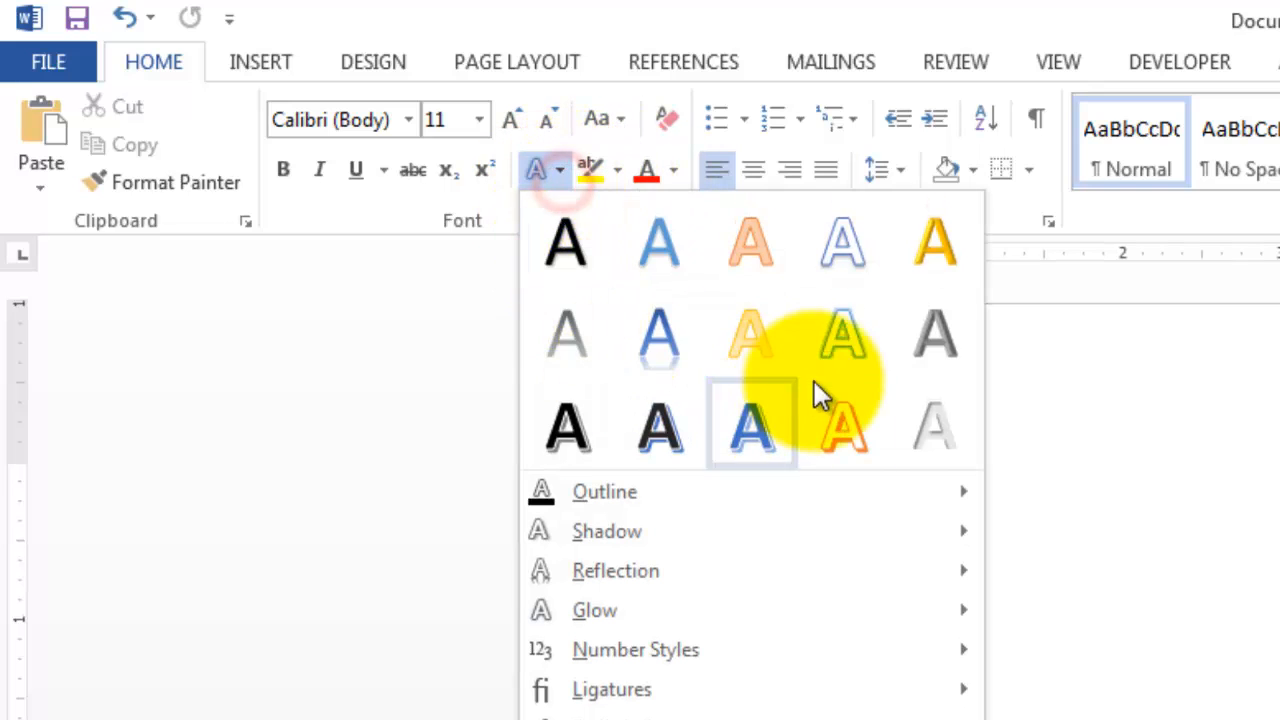
click(549, 172)
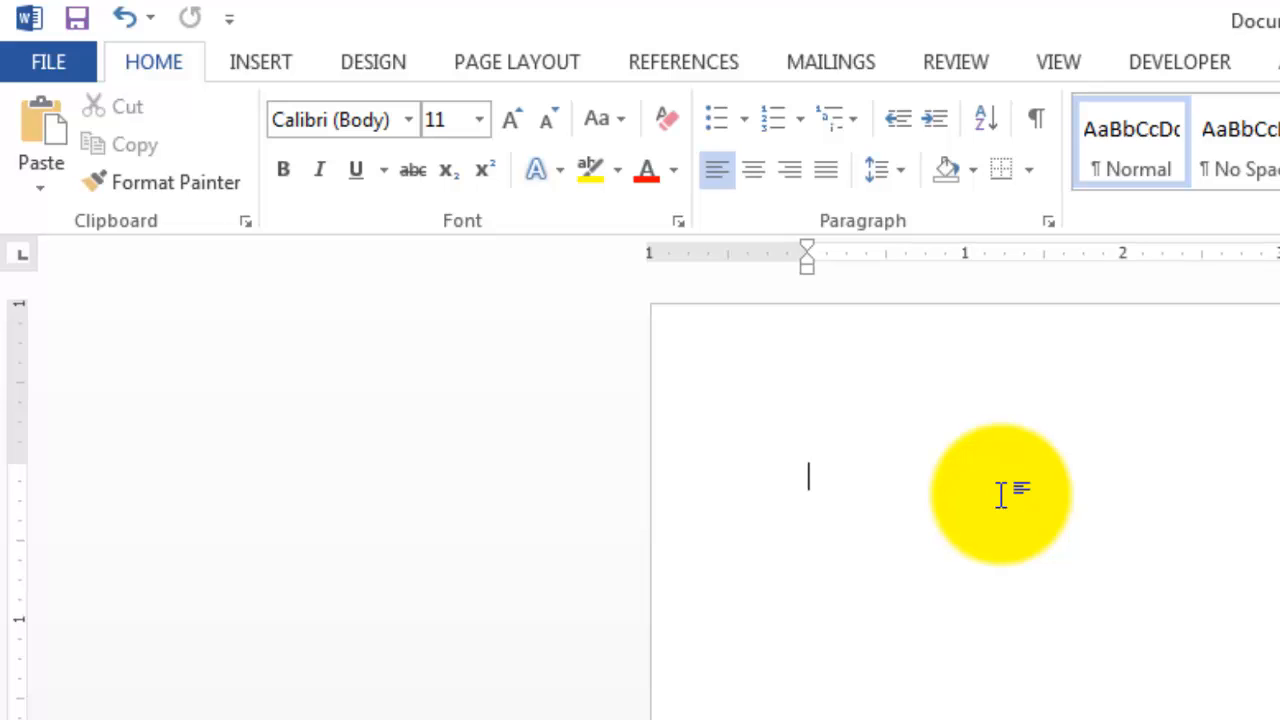
- Enter a list of four first names in unsorted order, one name per line
text(A)
text(John)
key(Return)
text(Arrash)
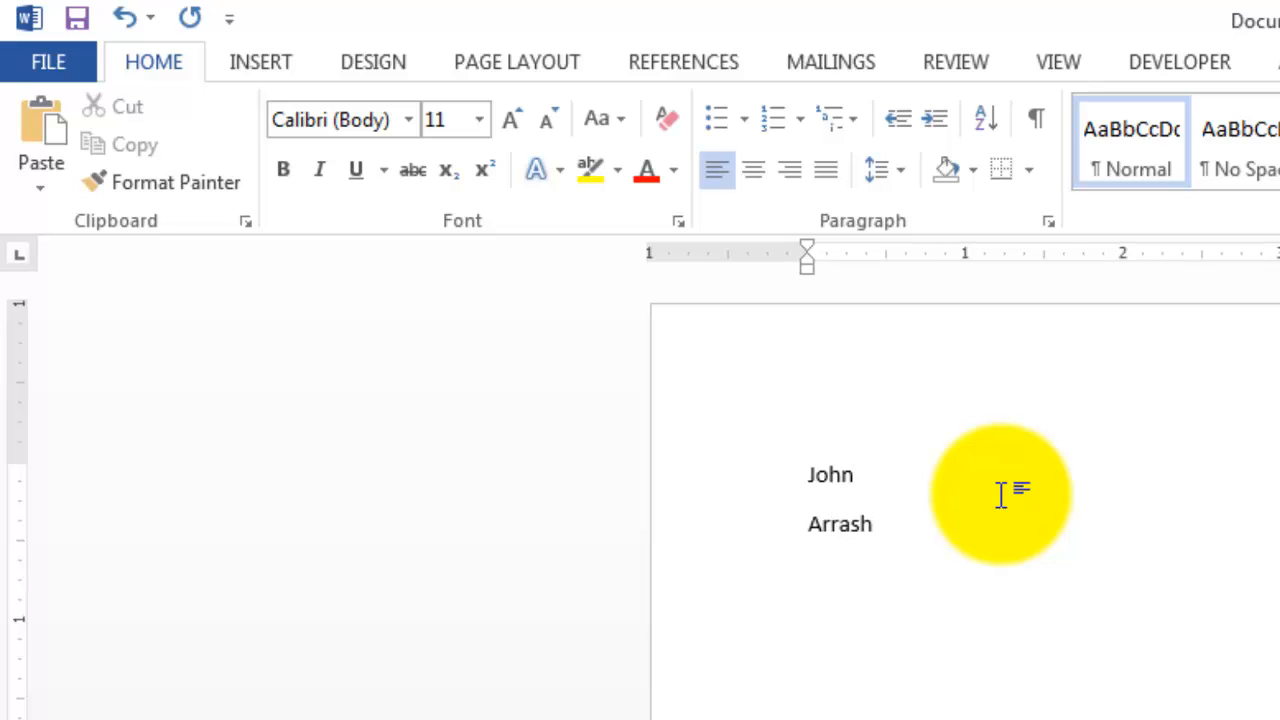
key(Return)
text(Frank Sarah)
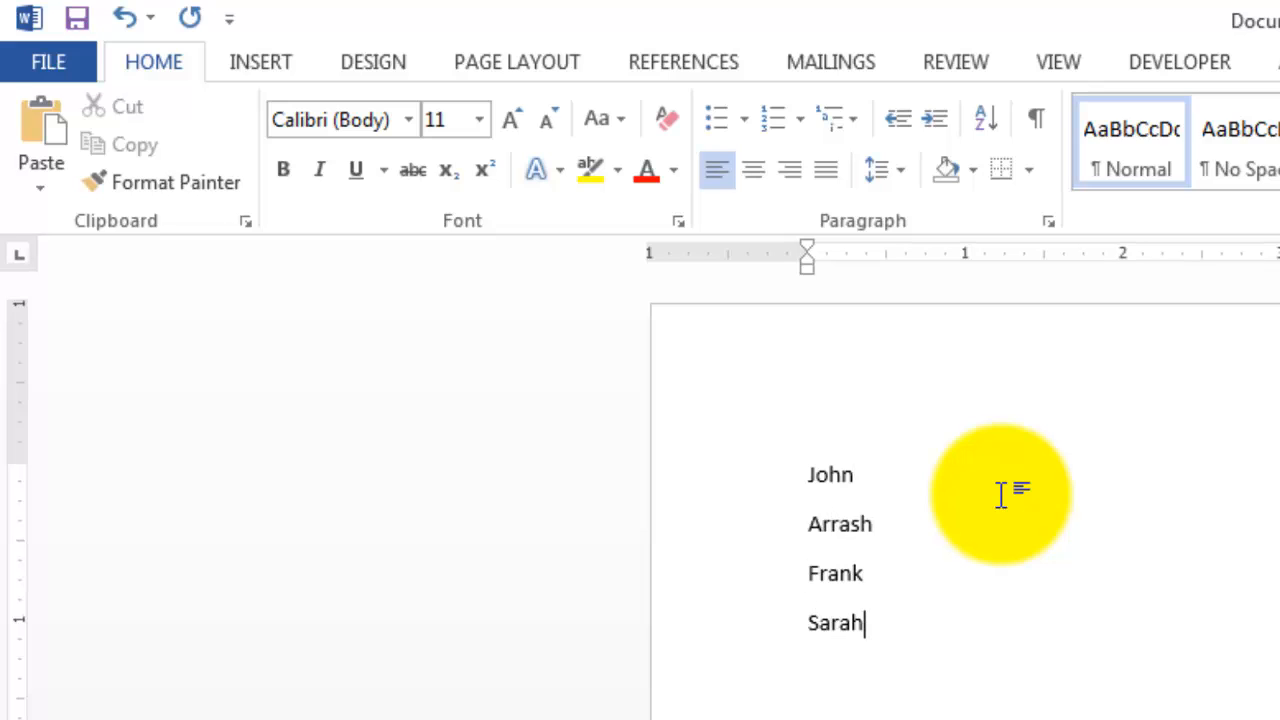
- Sort the list of names by paragraphs as text in ascending order, with no header row
key(ctrl+Home)
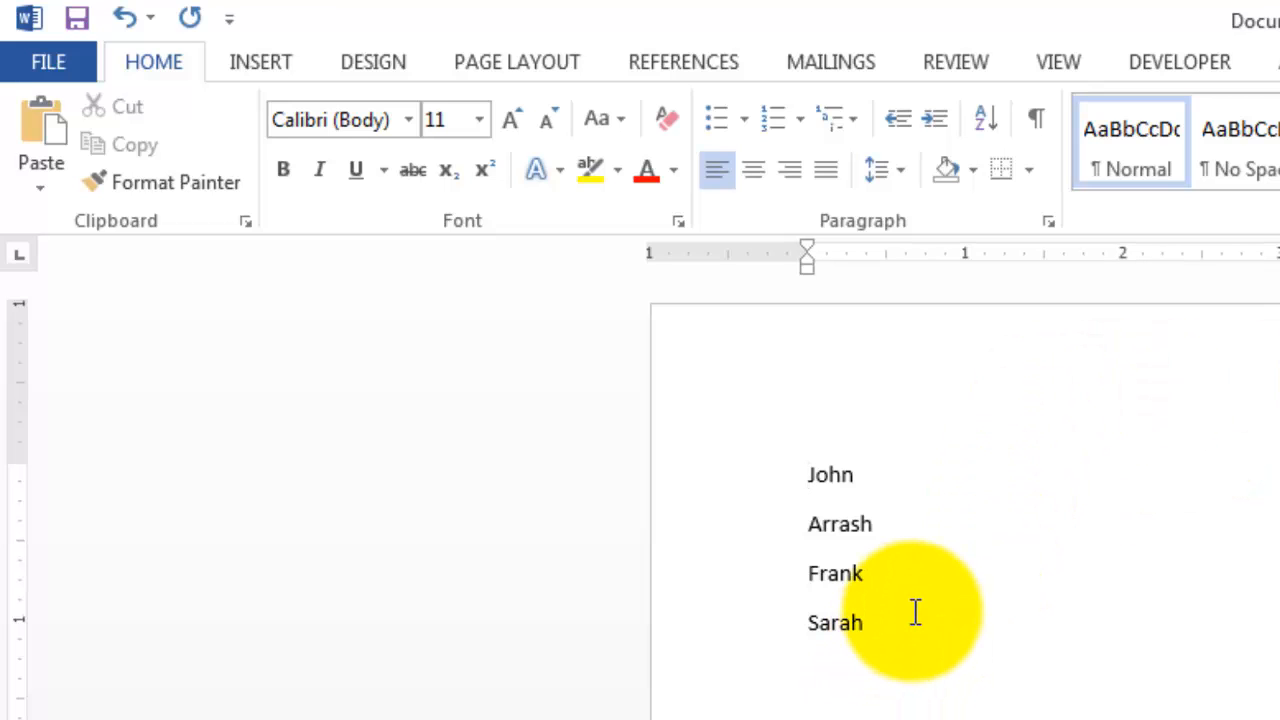
drag(909, 609, 760, 468)
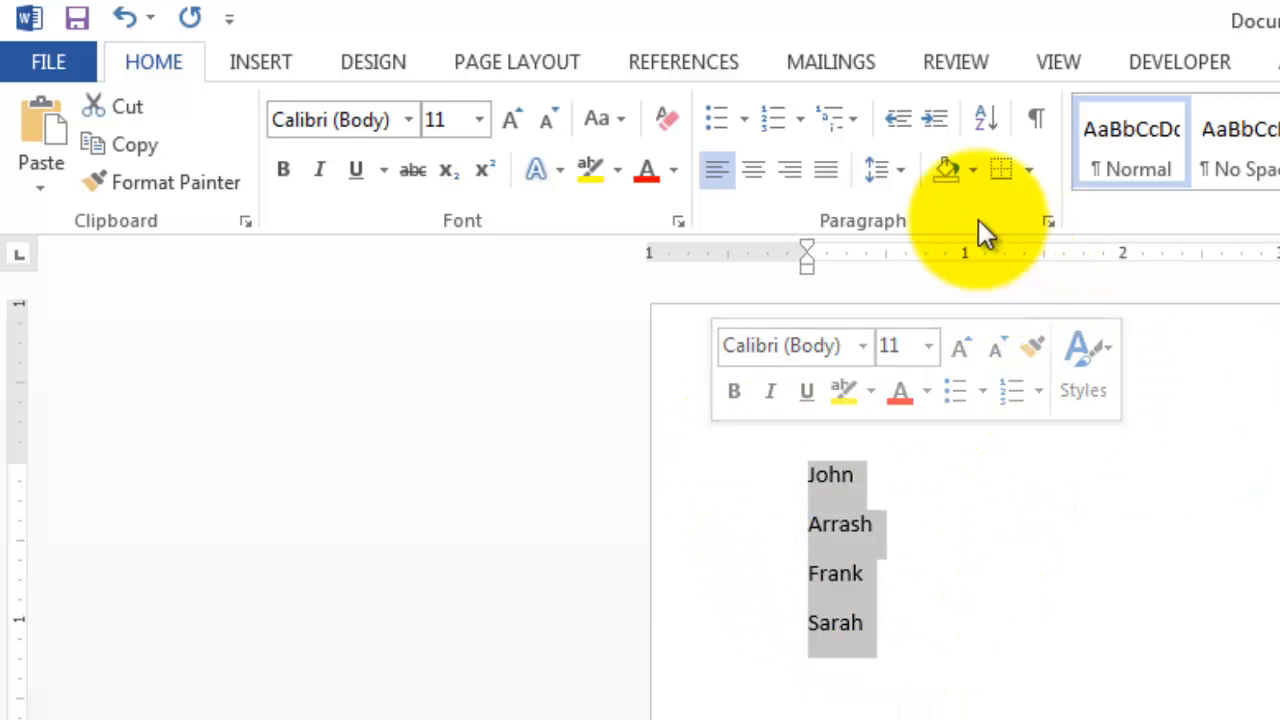
click(980, 130)
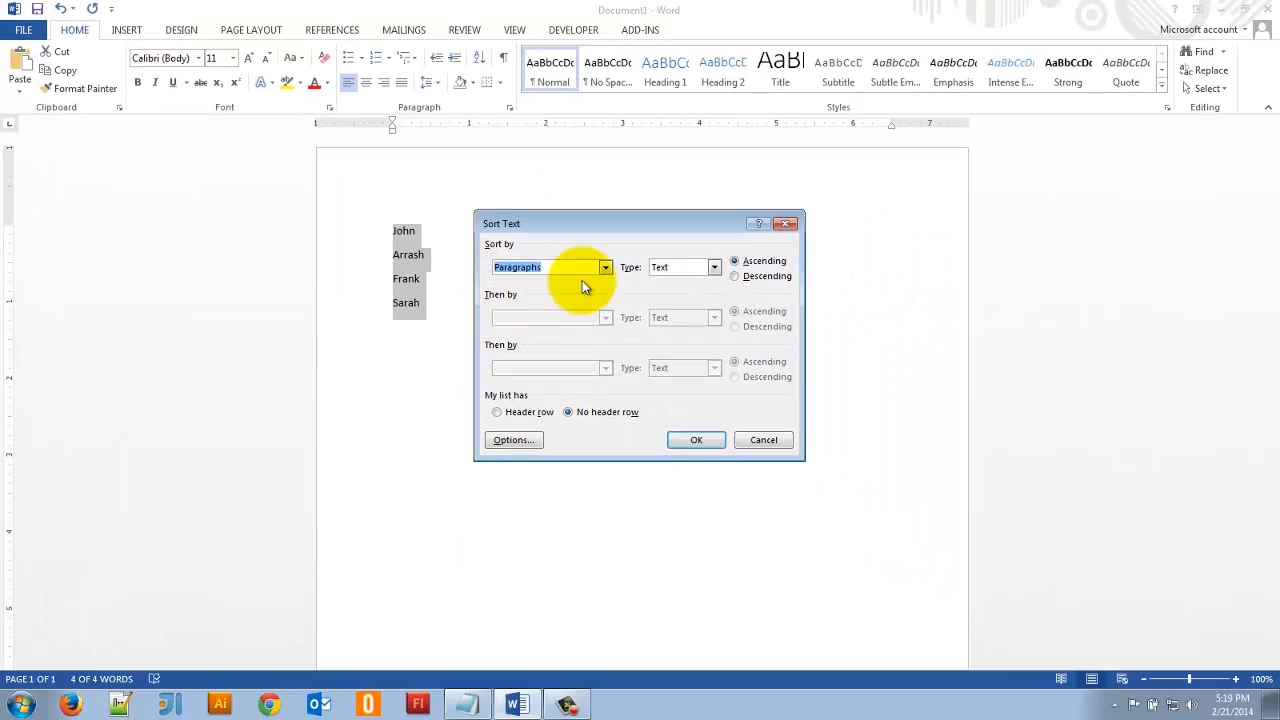
click(603, 268)
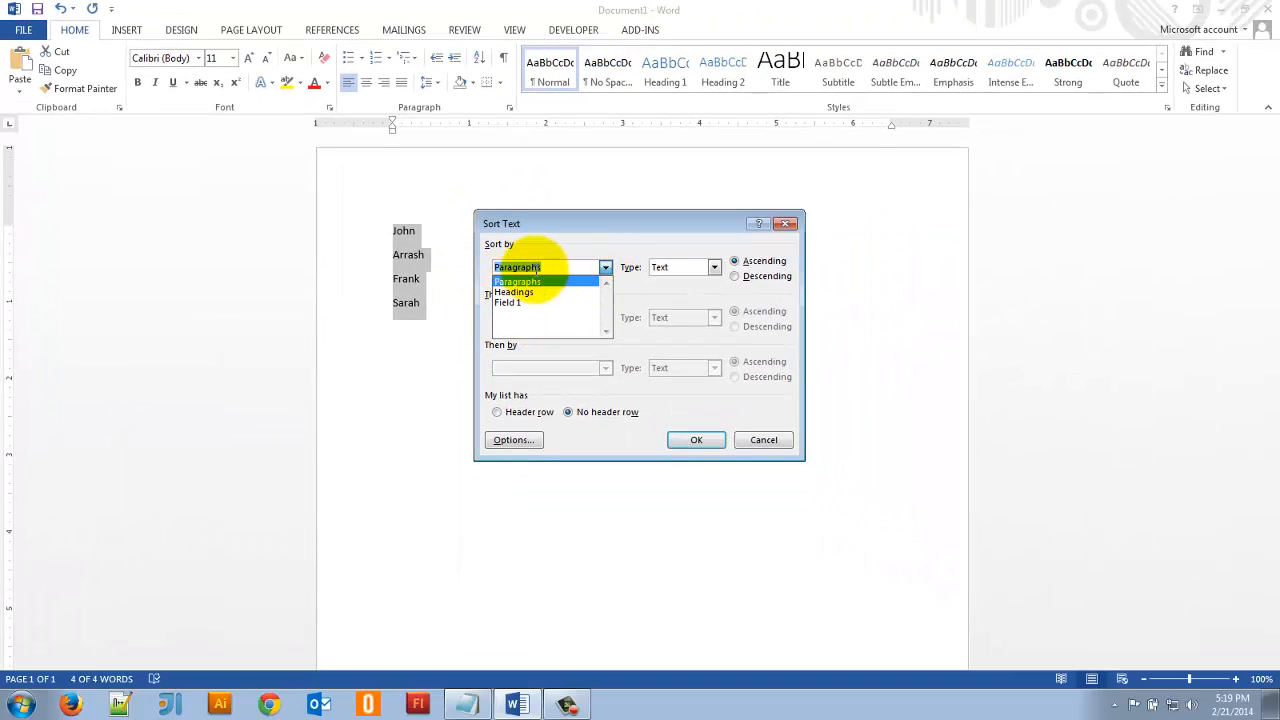
click(602, 267)
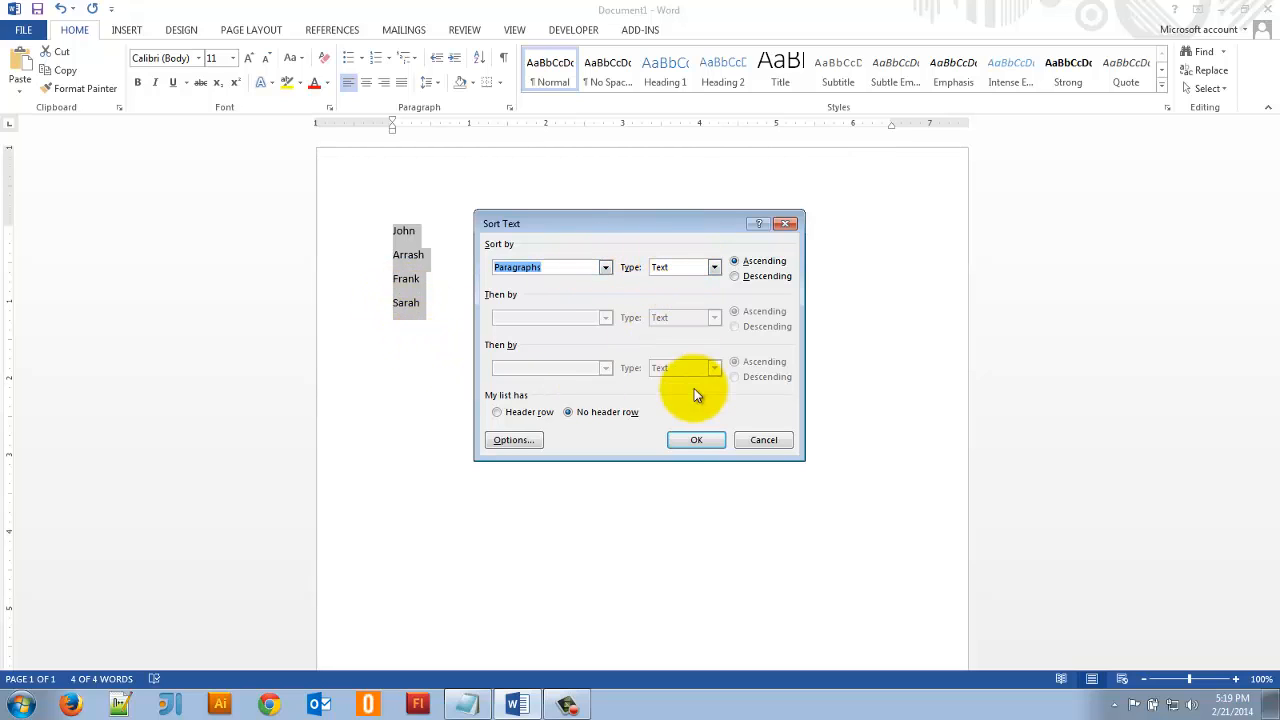
click(697, 440)
click(431, 206)
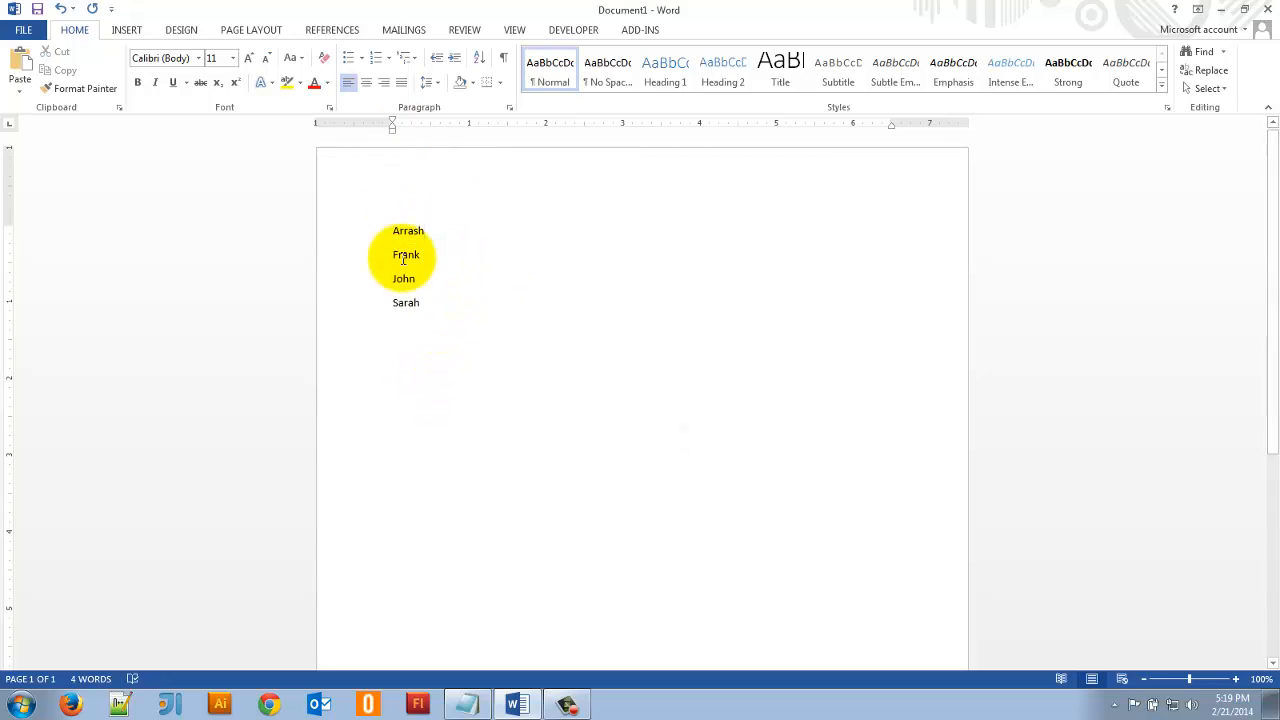
- Replace the list with the title "The Animal Kingdom", the line "Information that can help you in the wild" and a byline naming the author
drag(470, 318, 343, 217)
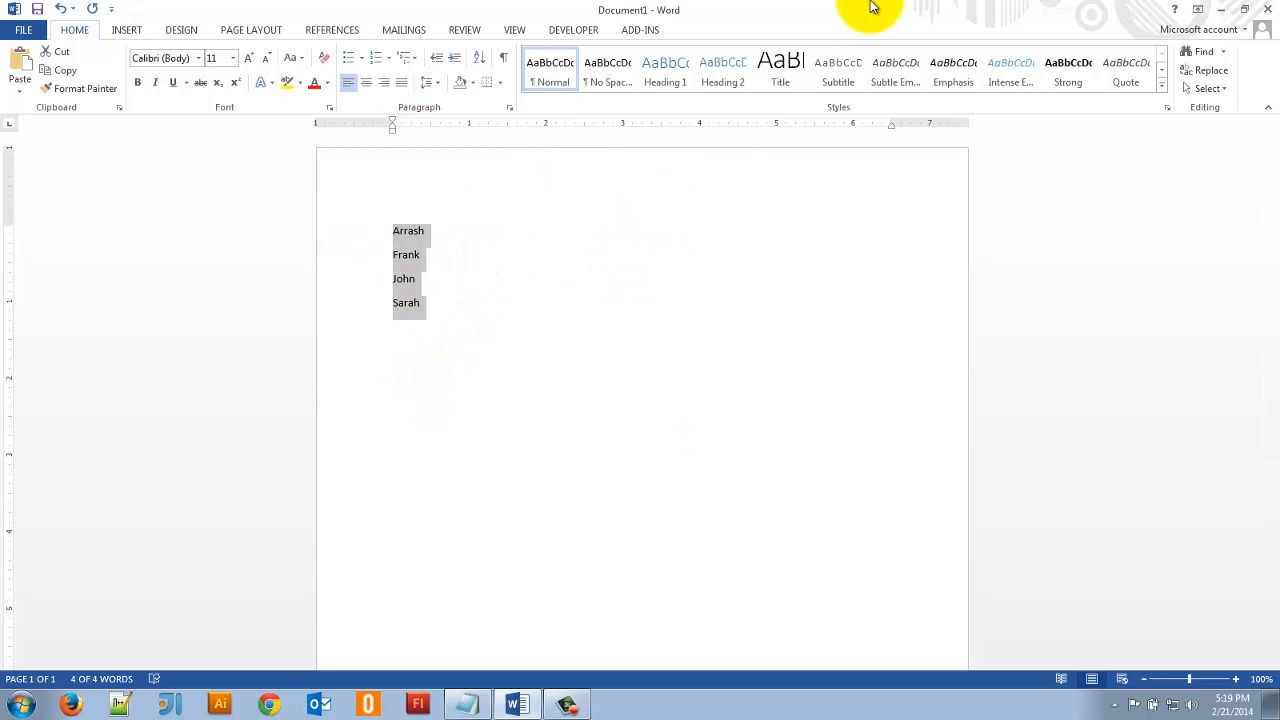
key(Delete)
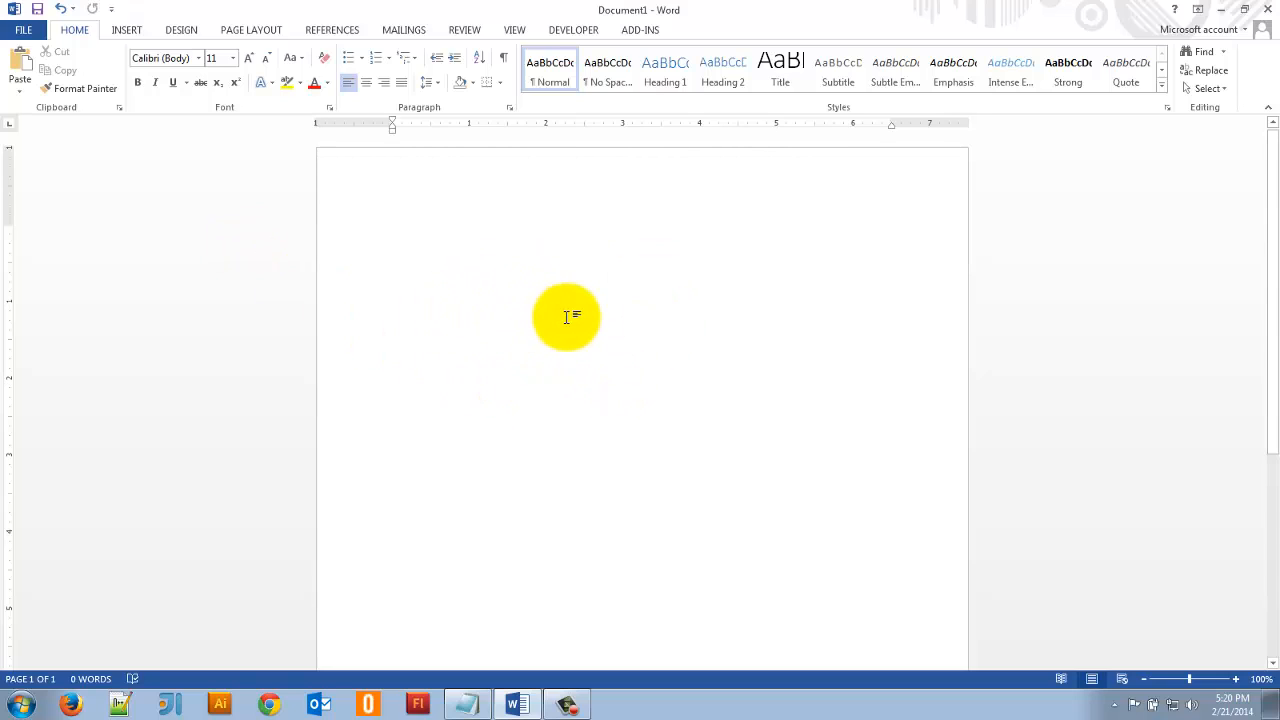
text(The Animal Kingdom)
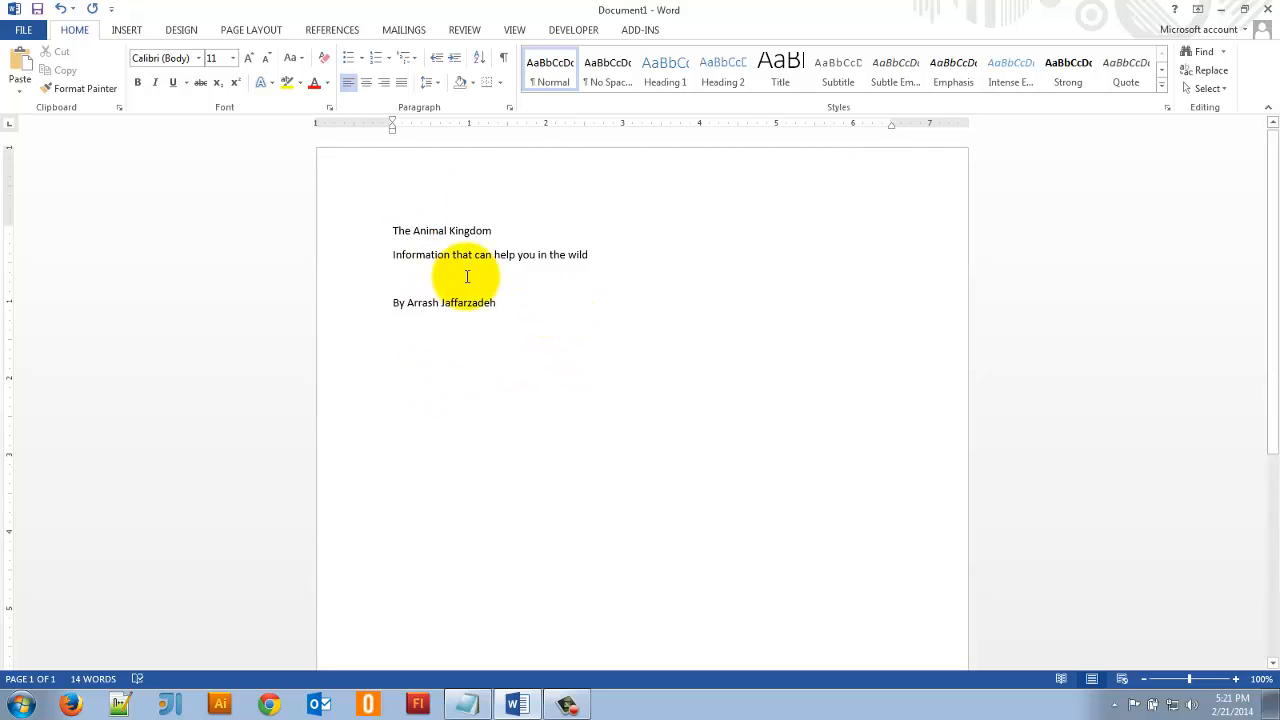
- Apply the Title style to "The Animal Kingdom" and the Subtitle style to the line directly below it
click(385, 229)
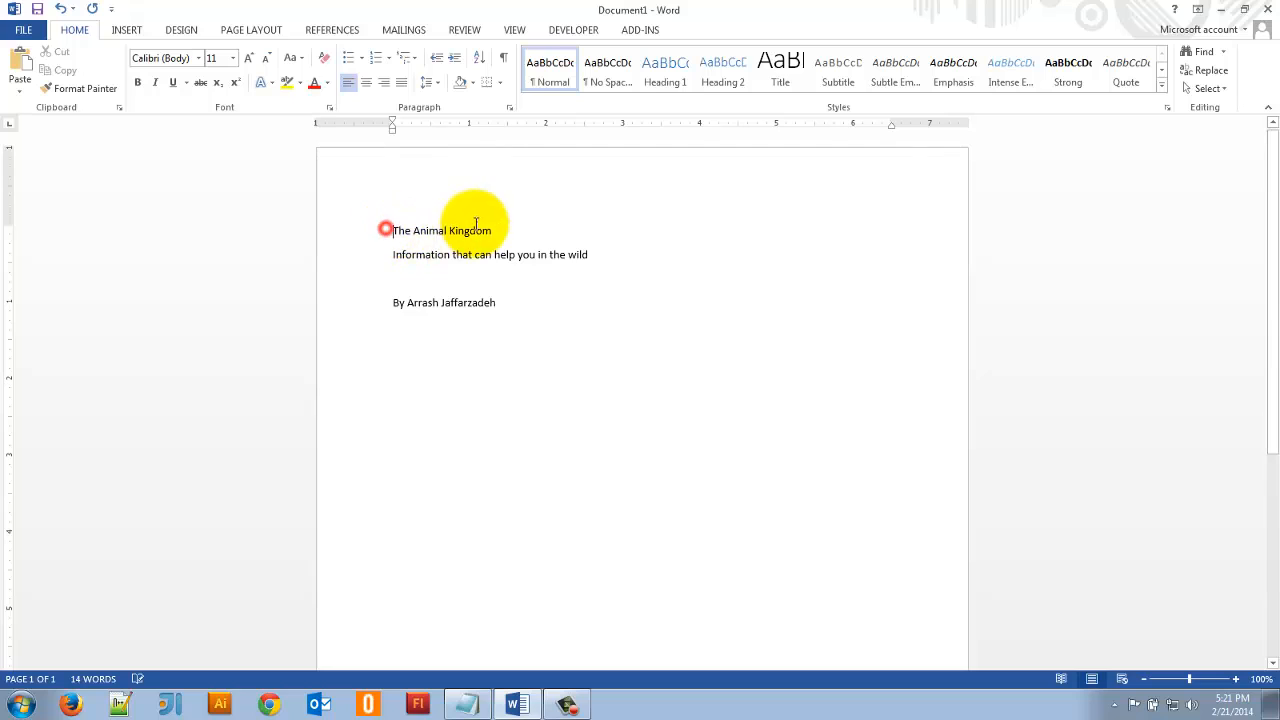
click(340, 240)
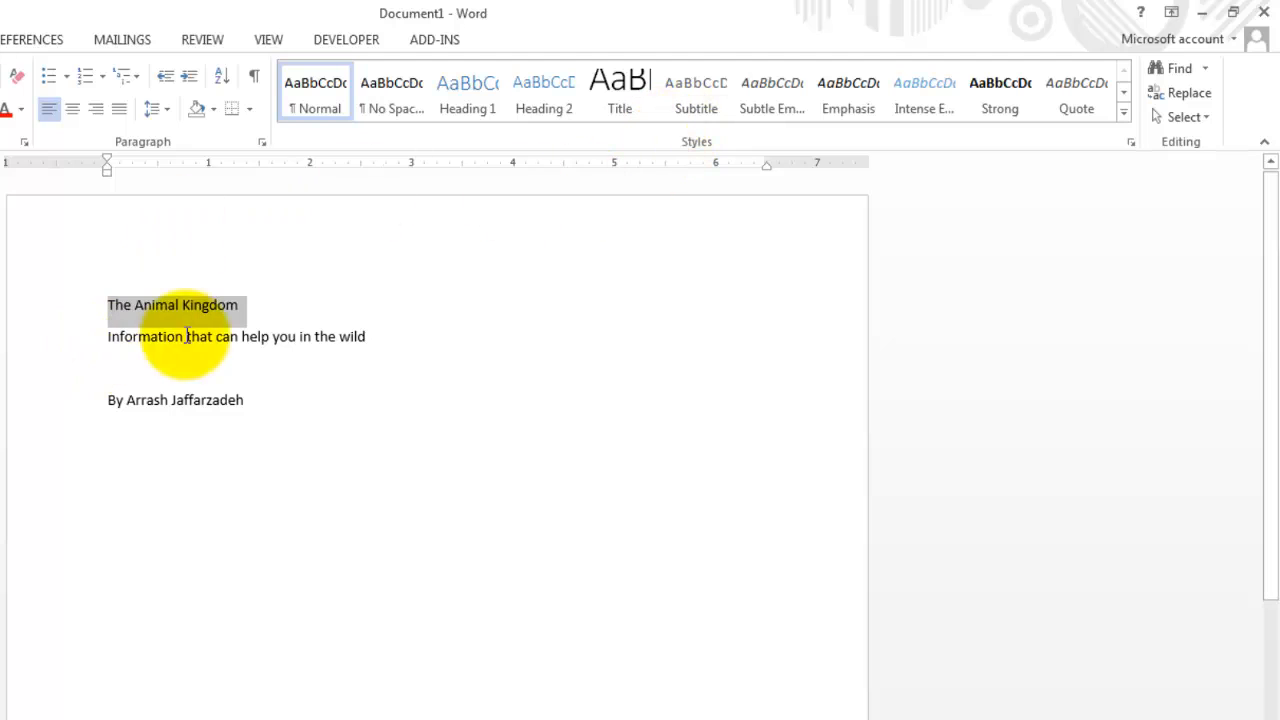
click(626, 96)
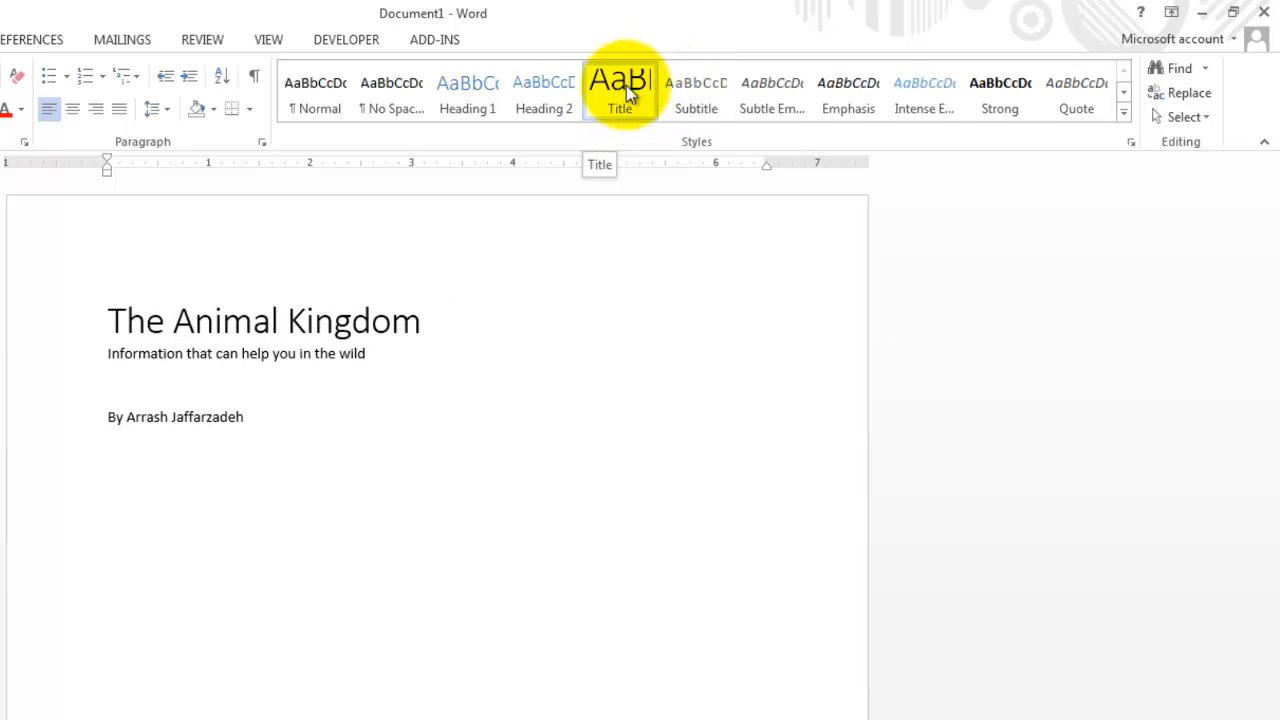
click(48, 356)
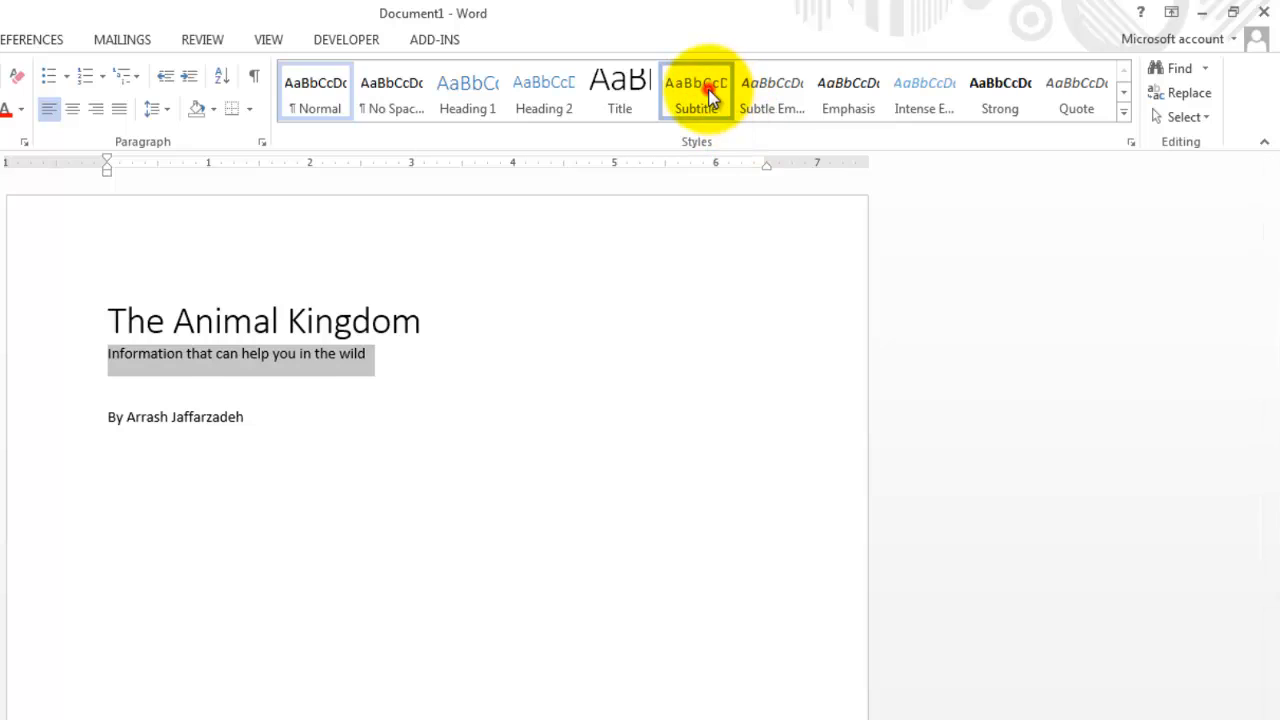
click(700, 90)
- Apply the Emphasis style to the author byline
click(38, 419)
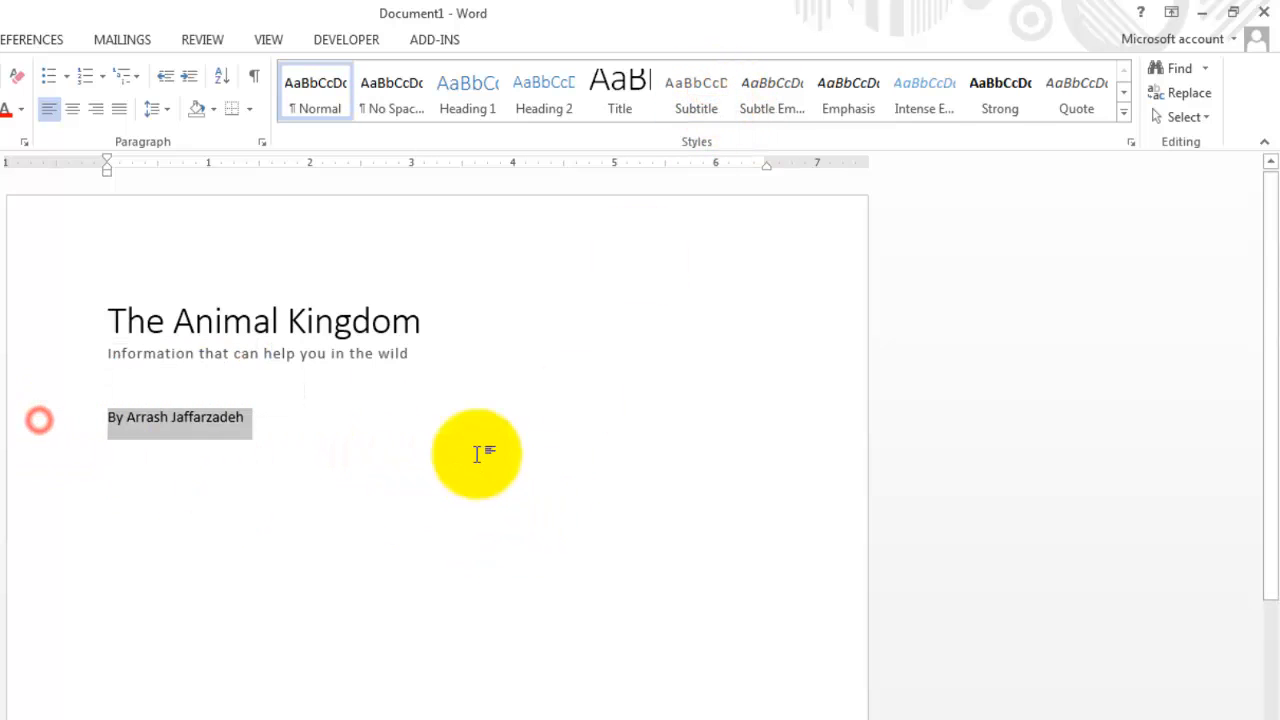
click(846, 104)
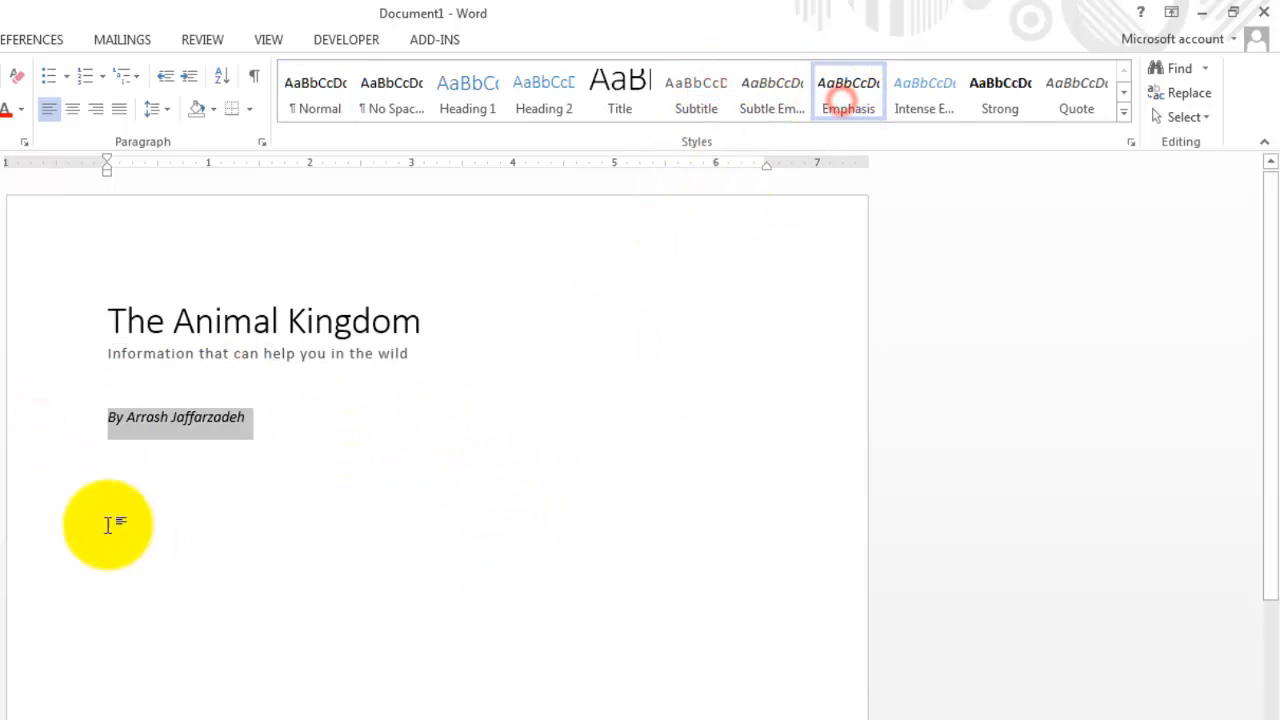
click(315, 428)
- Center the title, subtitle and byline, and insert an empty line above the title
drag(474, 471, 97, 320)
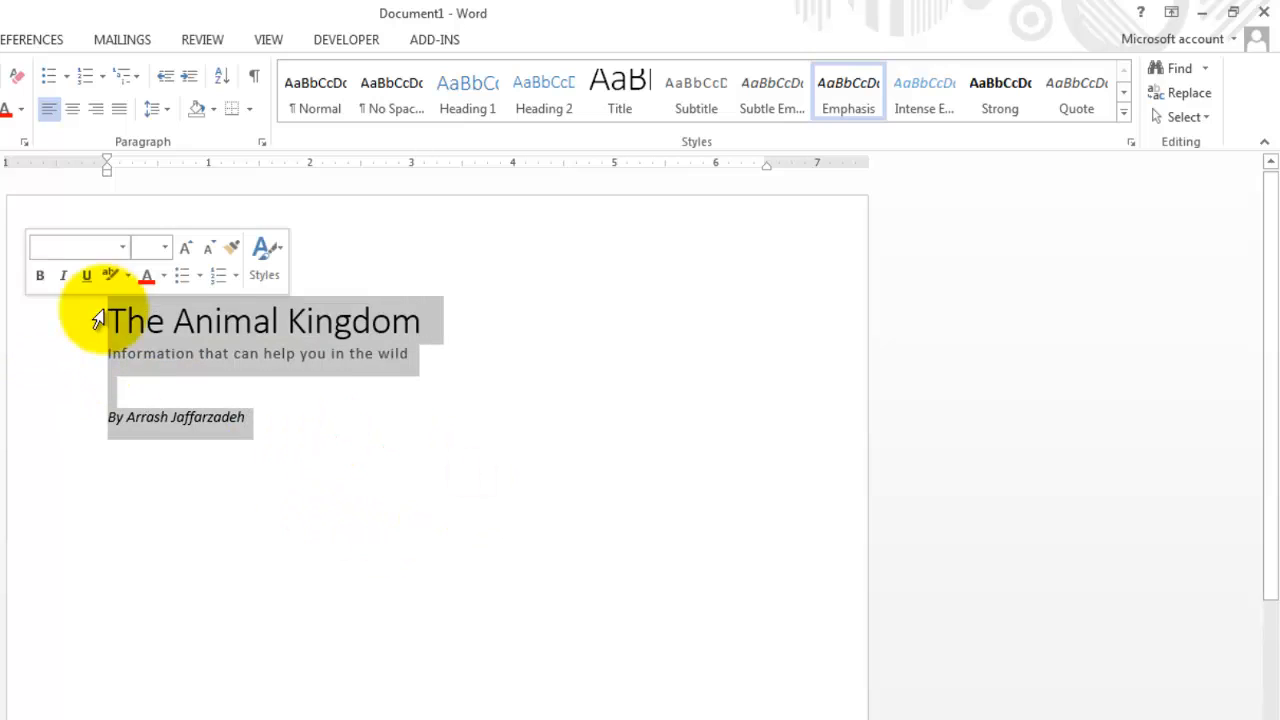
click(73, 112)
click(240, 300)
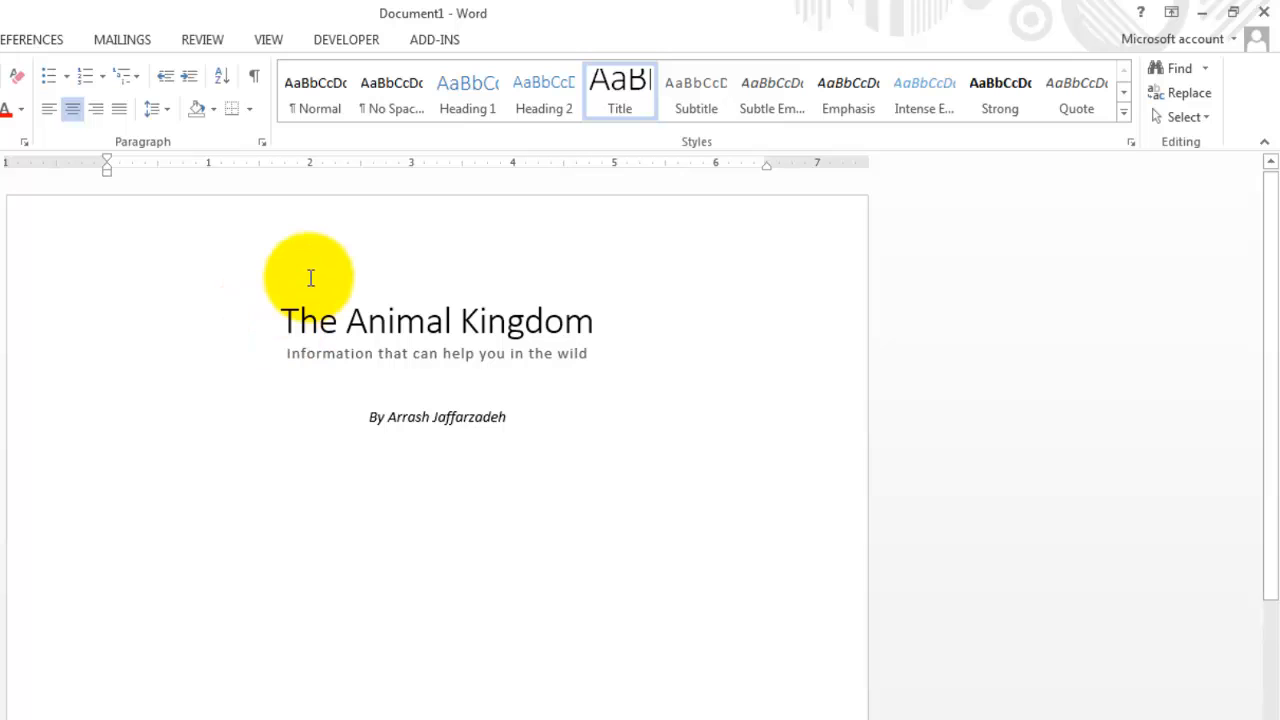
key(Return)
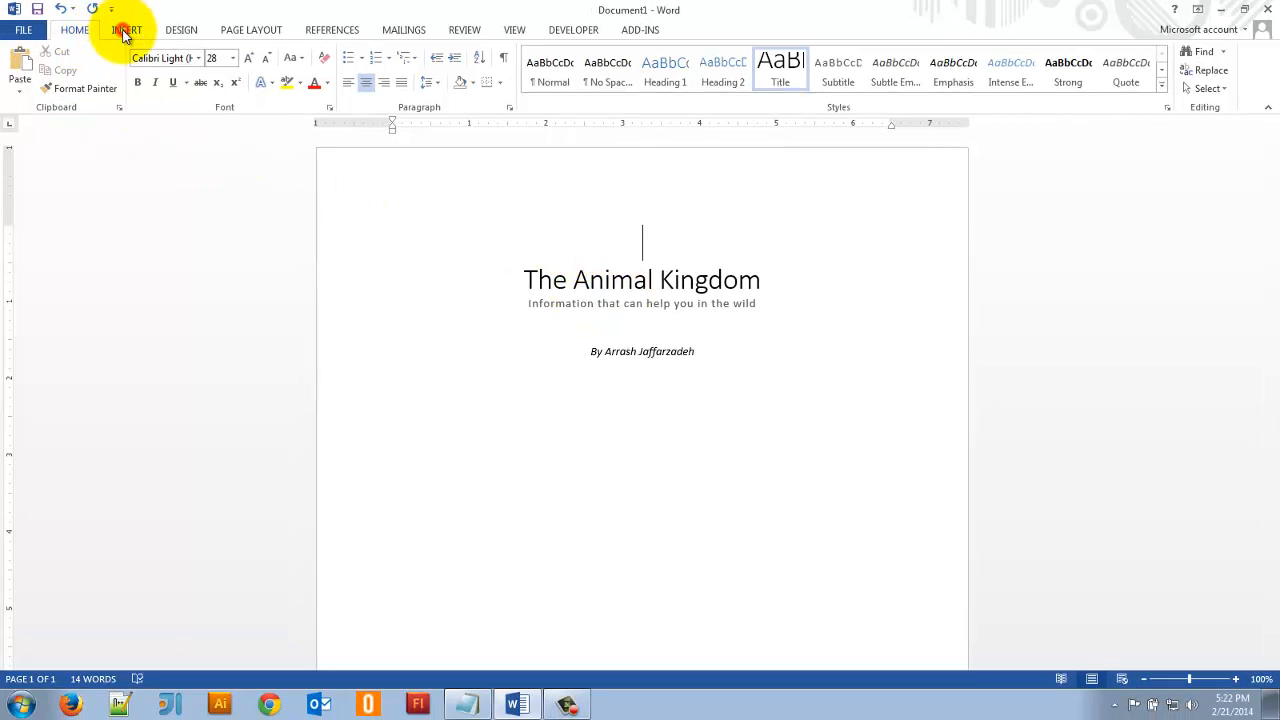
- Search the Office.com Clip Art for "animals" and insert the llama photo on the empty line above the title
click(125, 32)
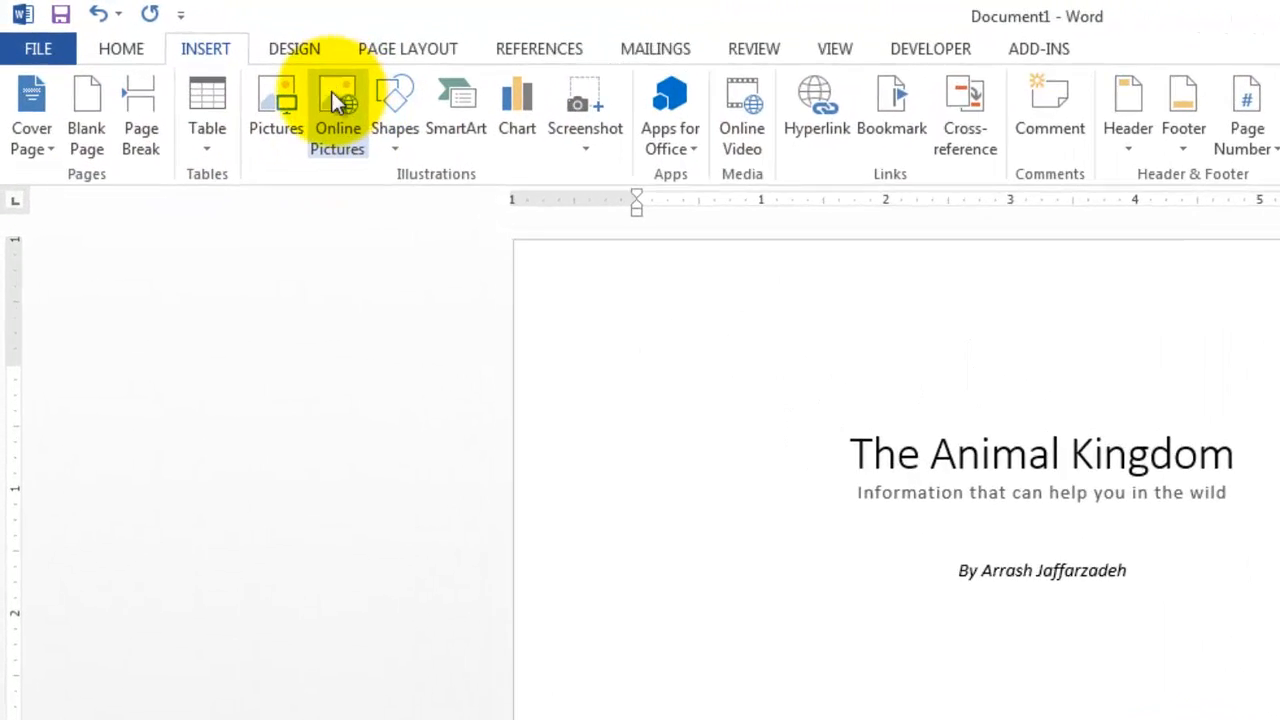
click(401, 122)
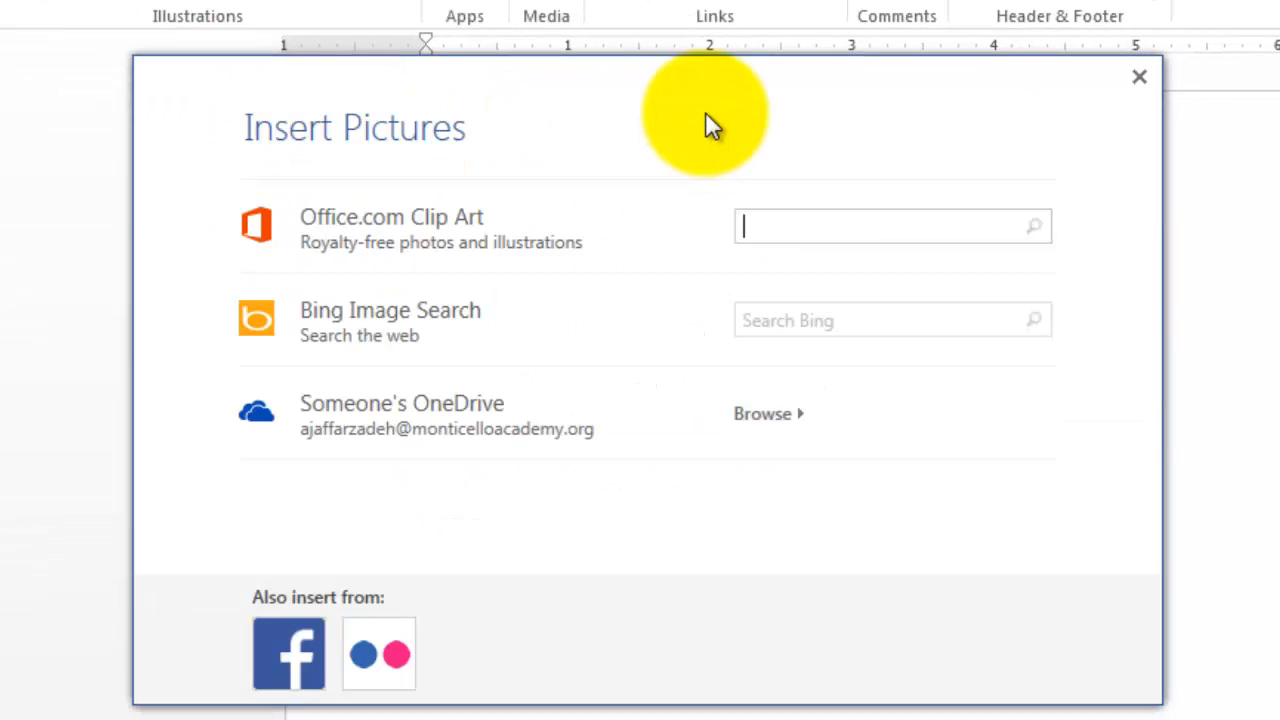
click(816, 215)
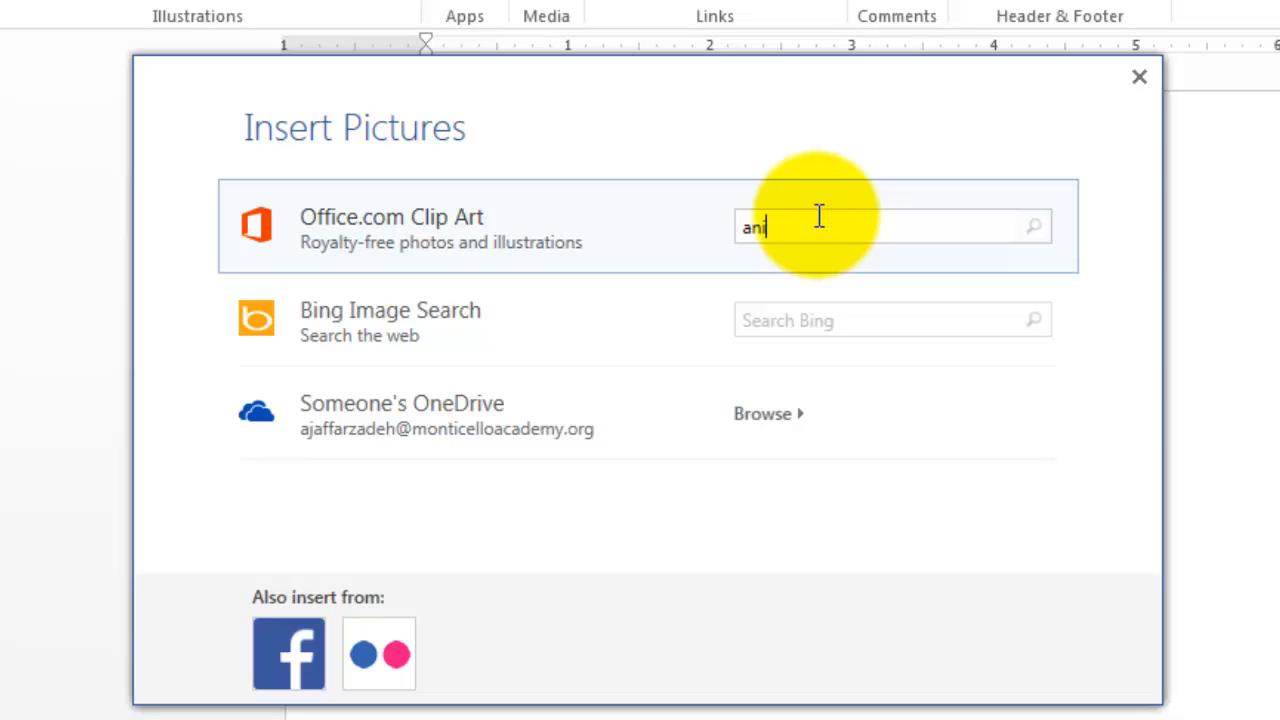
key(Return)
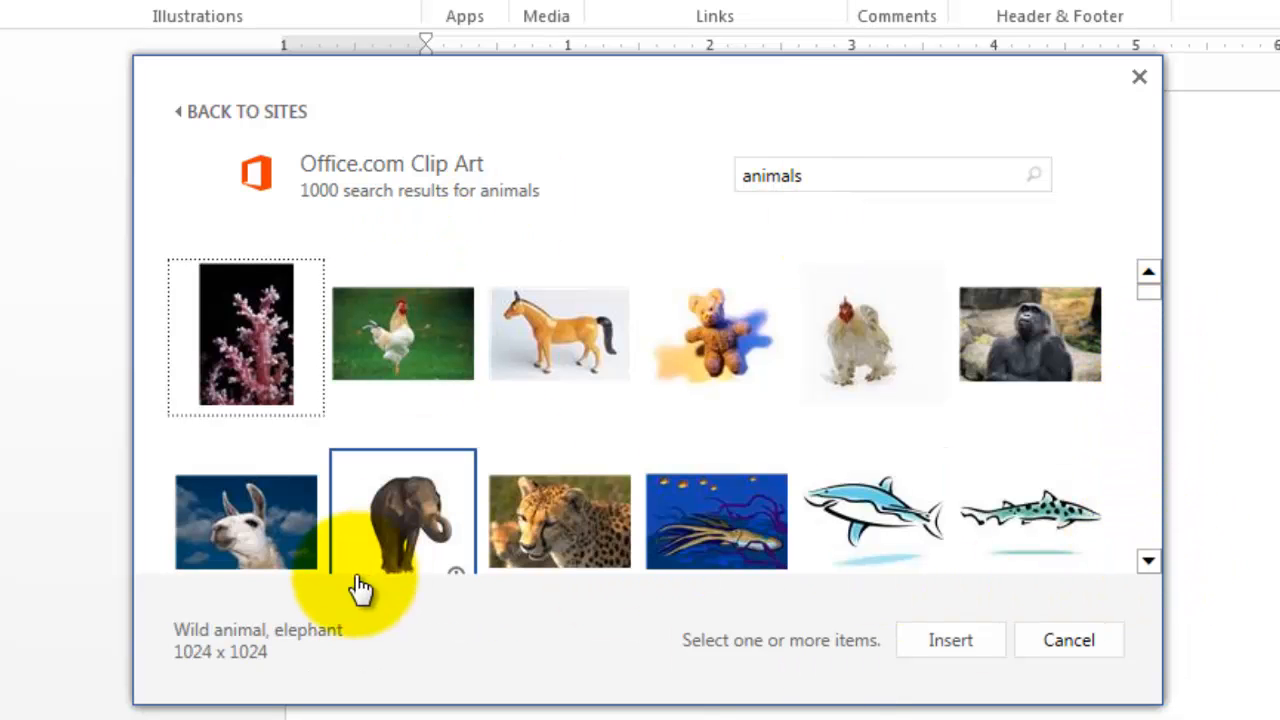
click(292, 540)
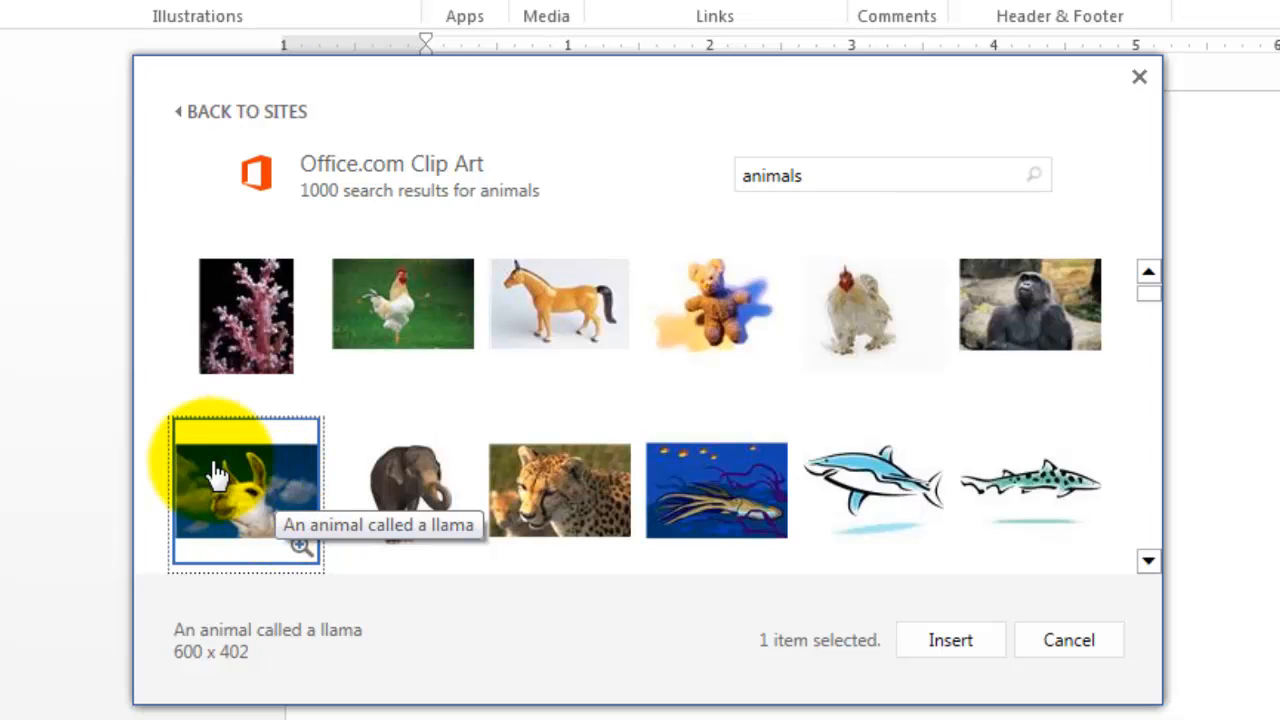
click(971, 641)
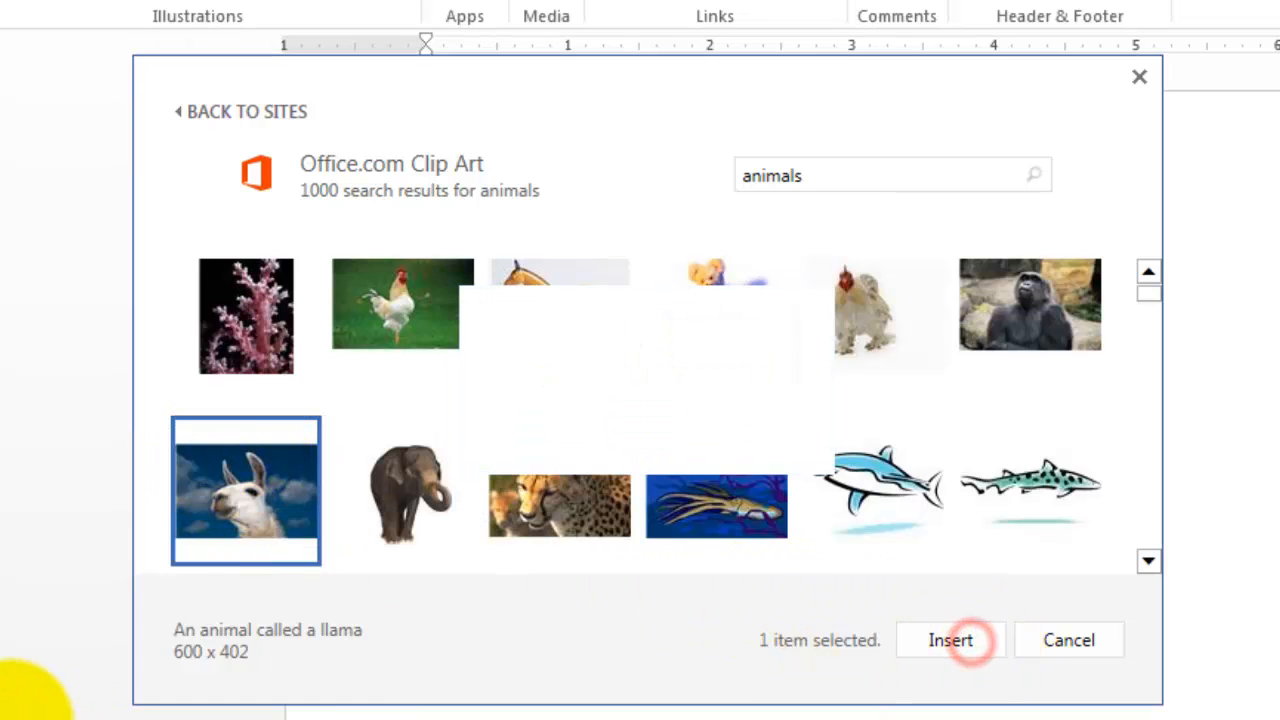
click(940, 341)
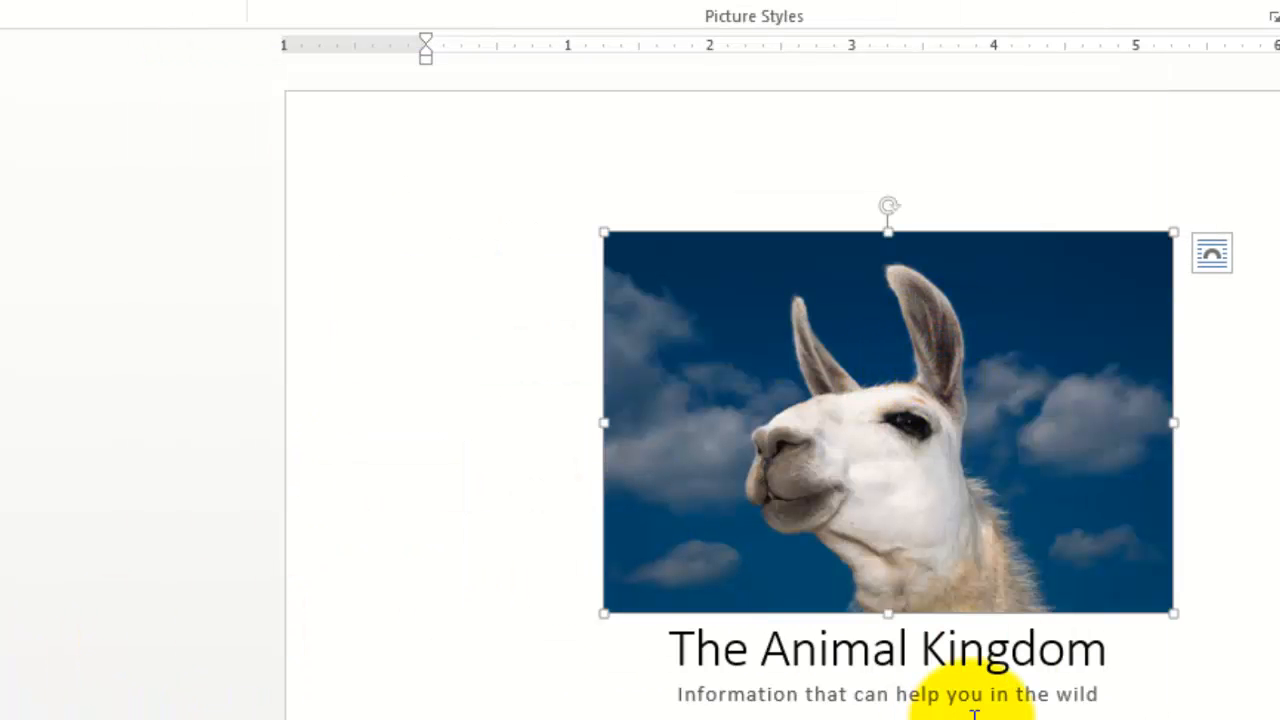
- Enlarge the llama picture proportionally to about 5.5" wide by 3.69" high
click(692, 670)
click(717, 709)
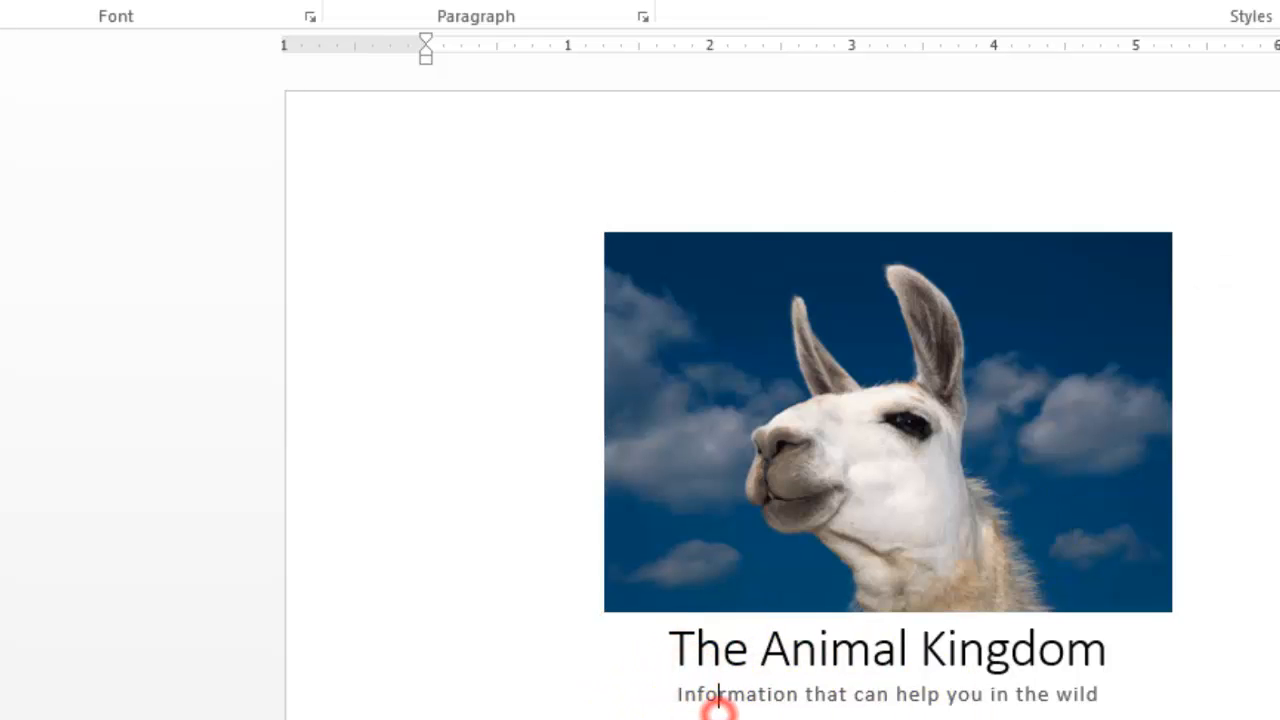
scroll(926, 716, down, 5)
scroll(928, 716, up, 5)
scroll(926, 716, up, 1)
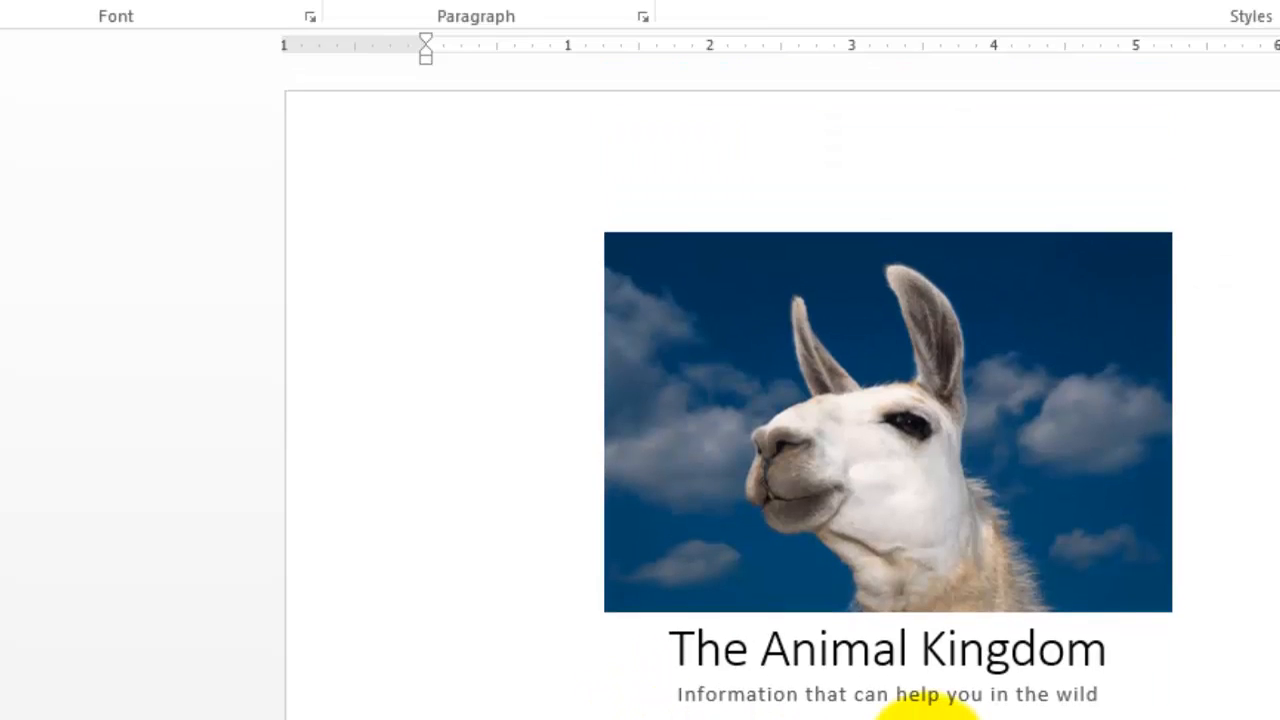
click(859, 497)
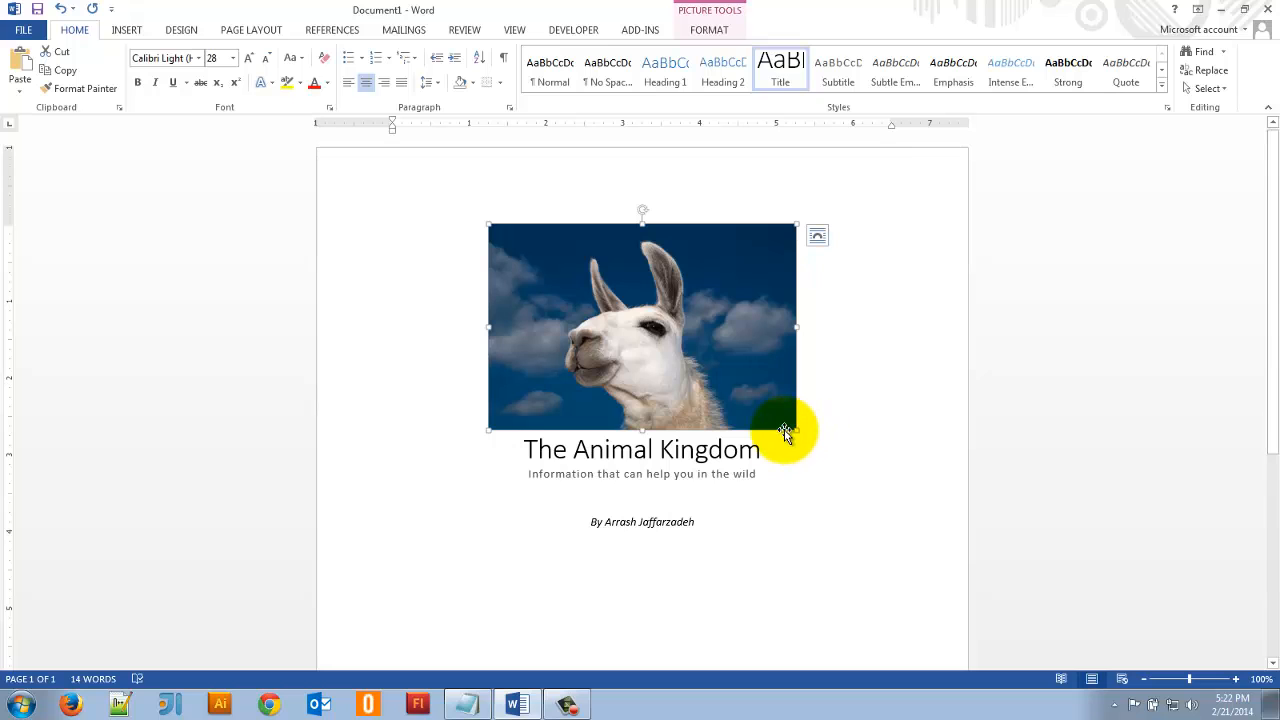
drag(799, 431, 858, 508)
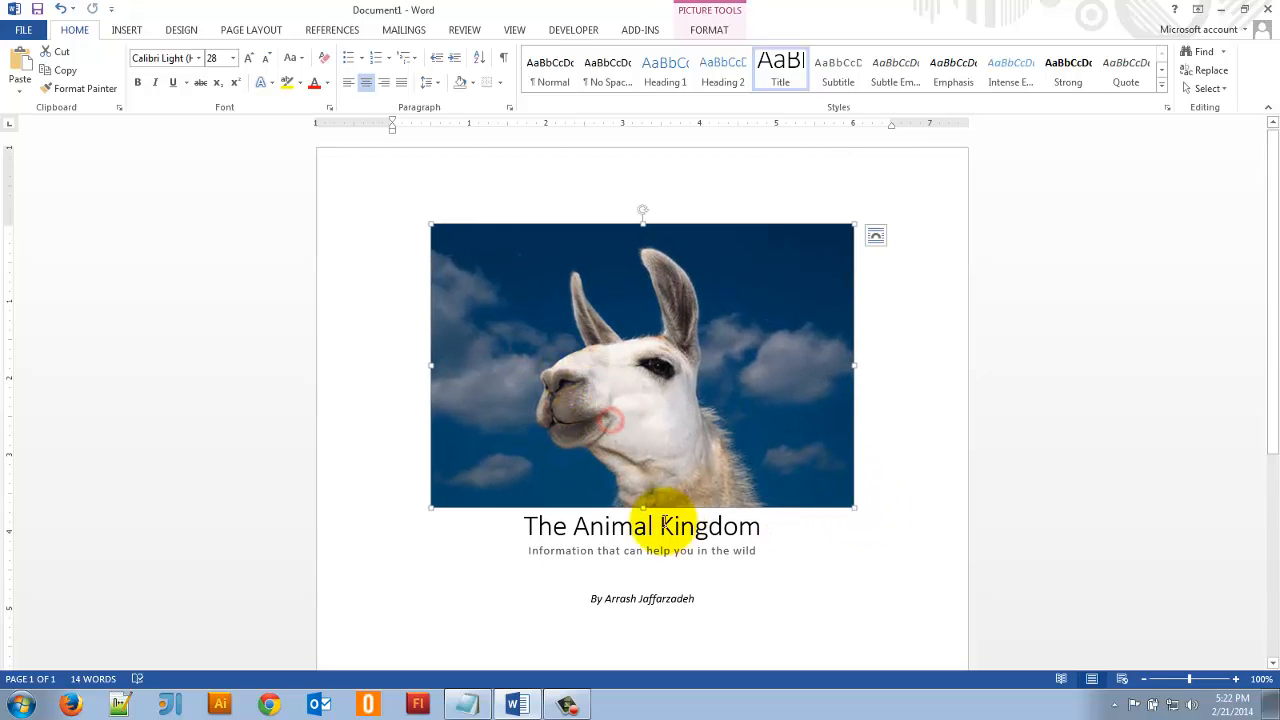
- Add two empty lines between the picture and the title, and one more empty line between the subtitle and the byline
click(509, 534)
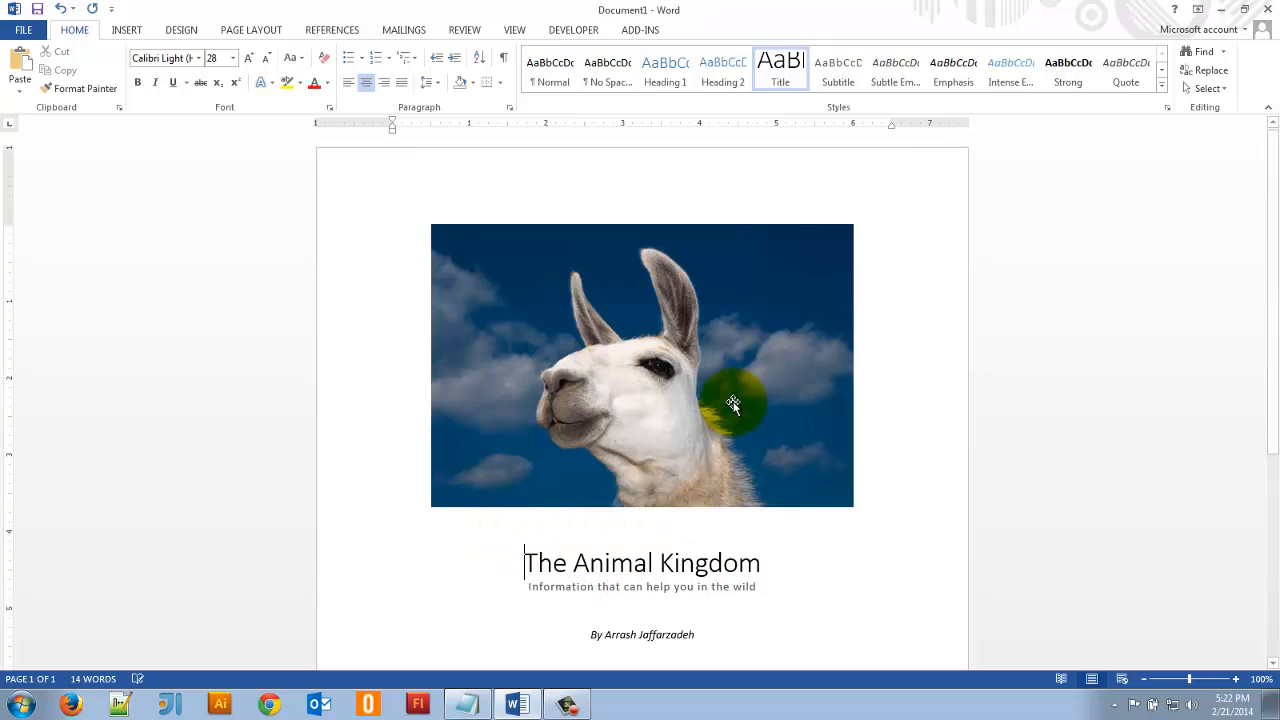
scroll(600, 507, down, 1)
click(631, 541)
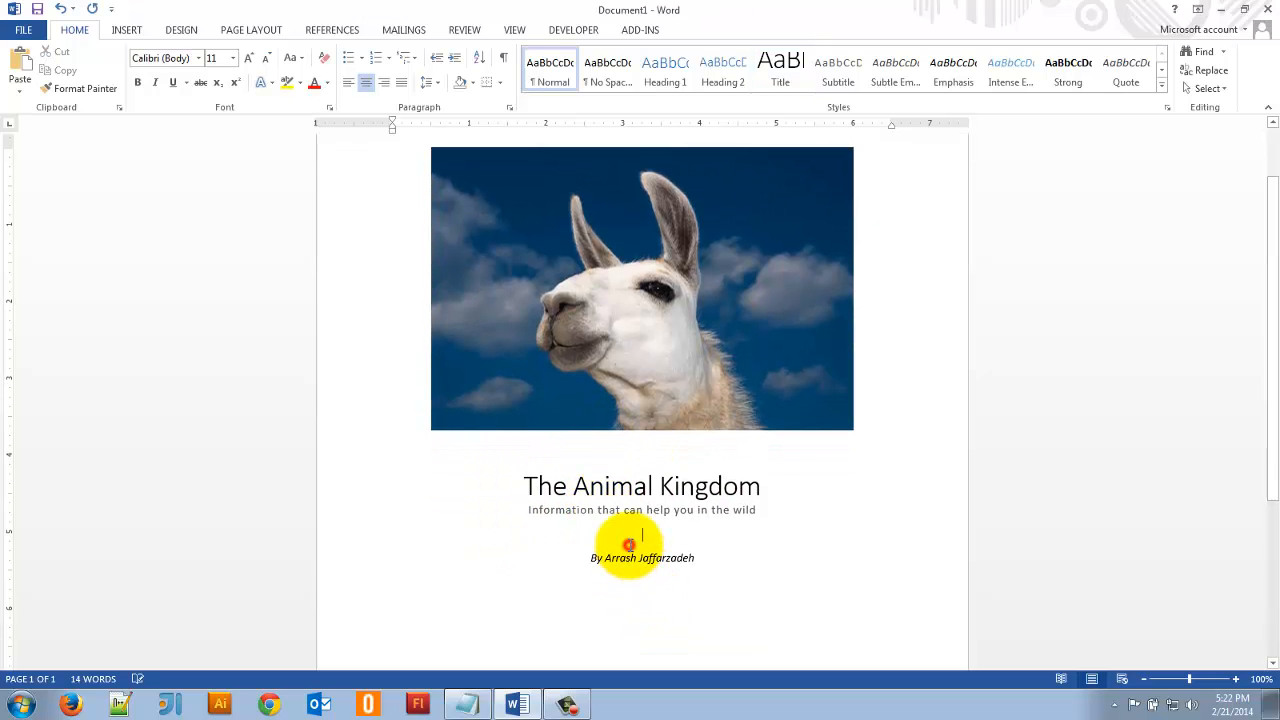
key(Return)
key(Down)
key(Up)
key(Up)
key(Up)
key(Up)
key(Up)
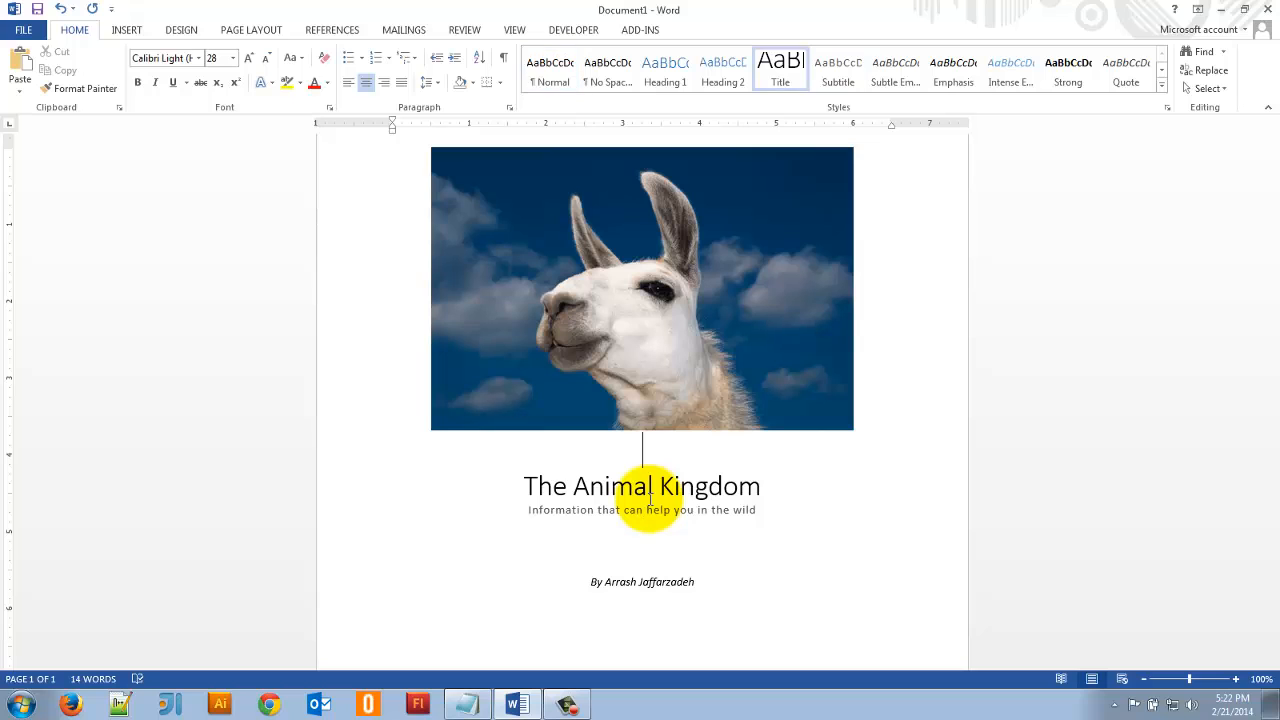
key(Return)
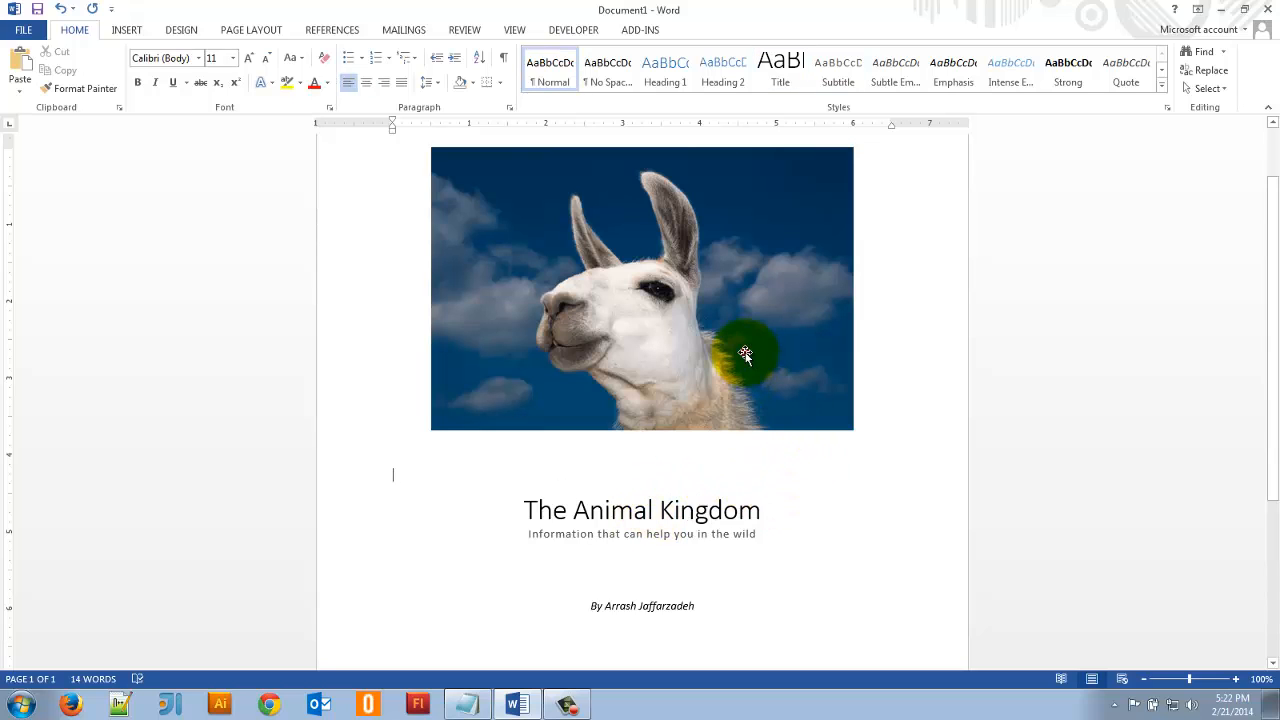
- Apply the Reflected Bevel, Black picture style to the llama picture
click(742, 351)
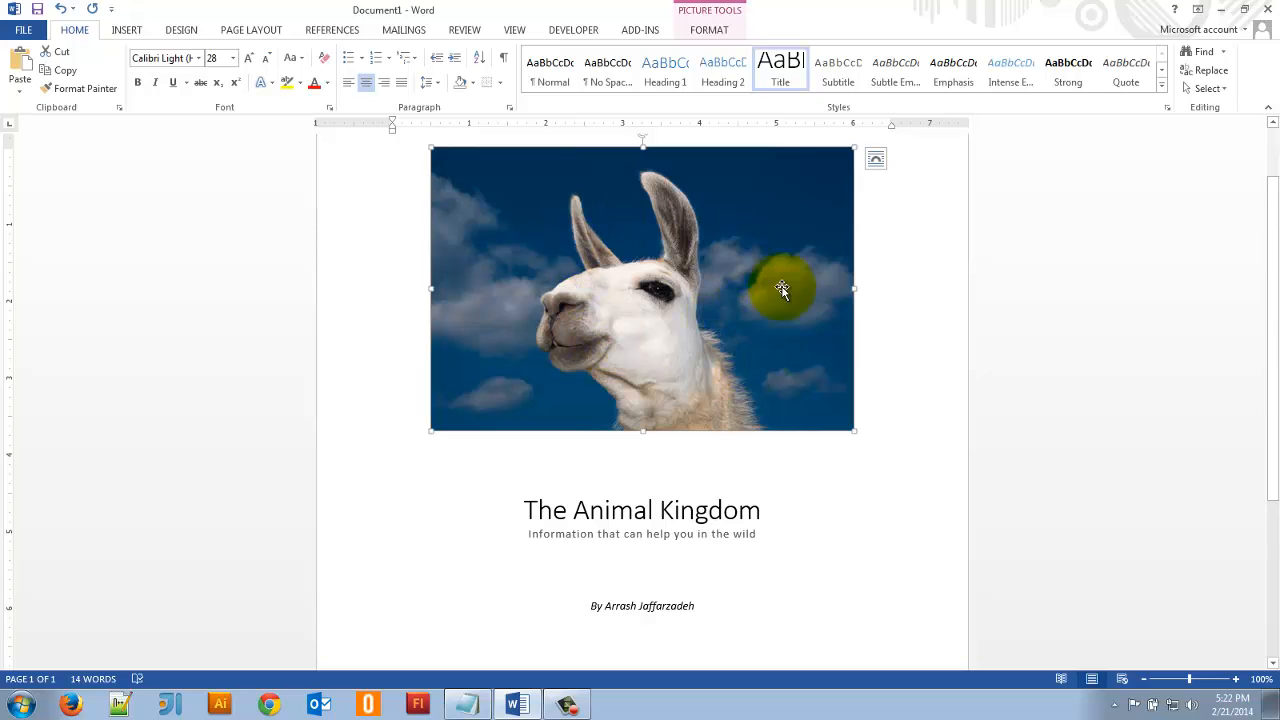
click(709, 30)
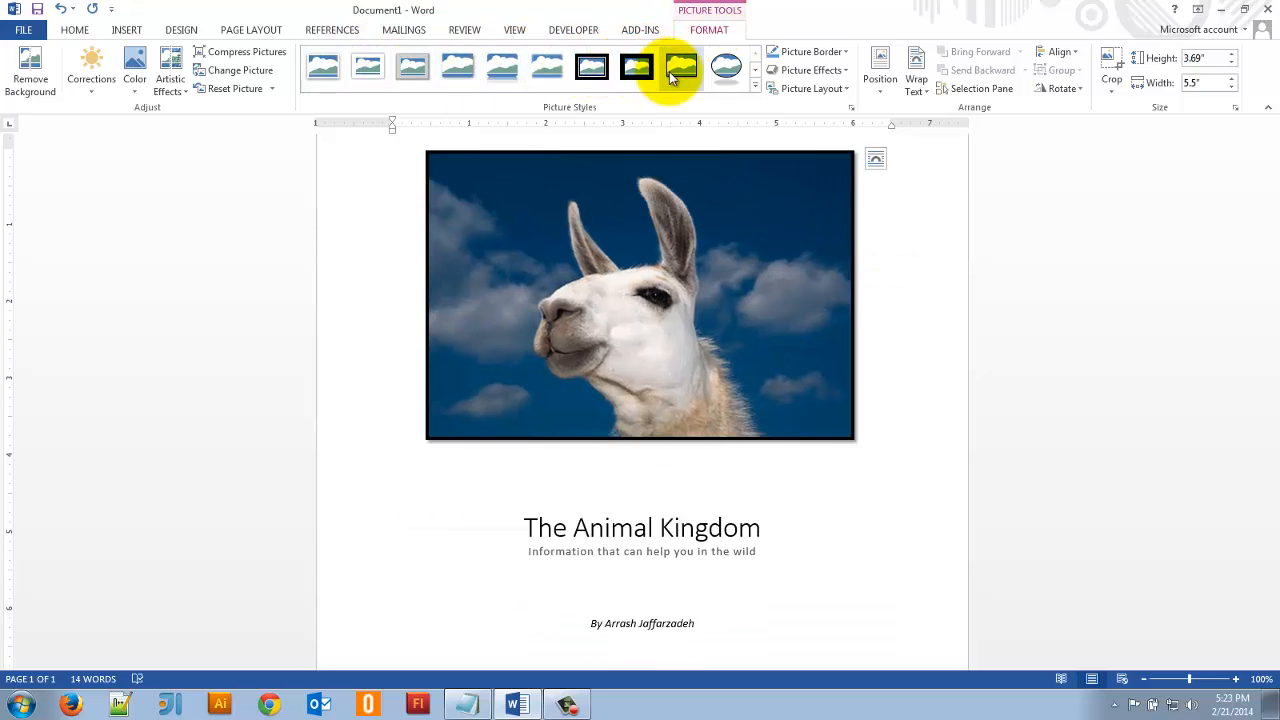
click(755, 86)
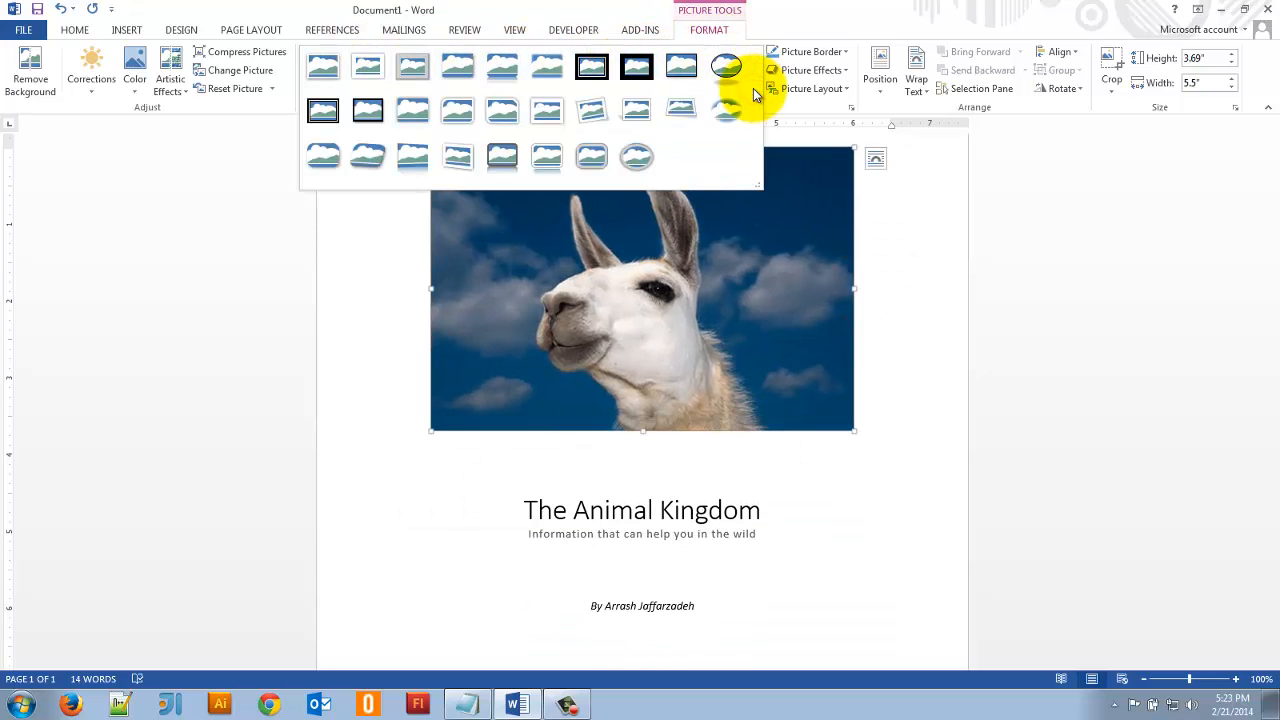
click(503, 155)
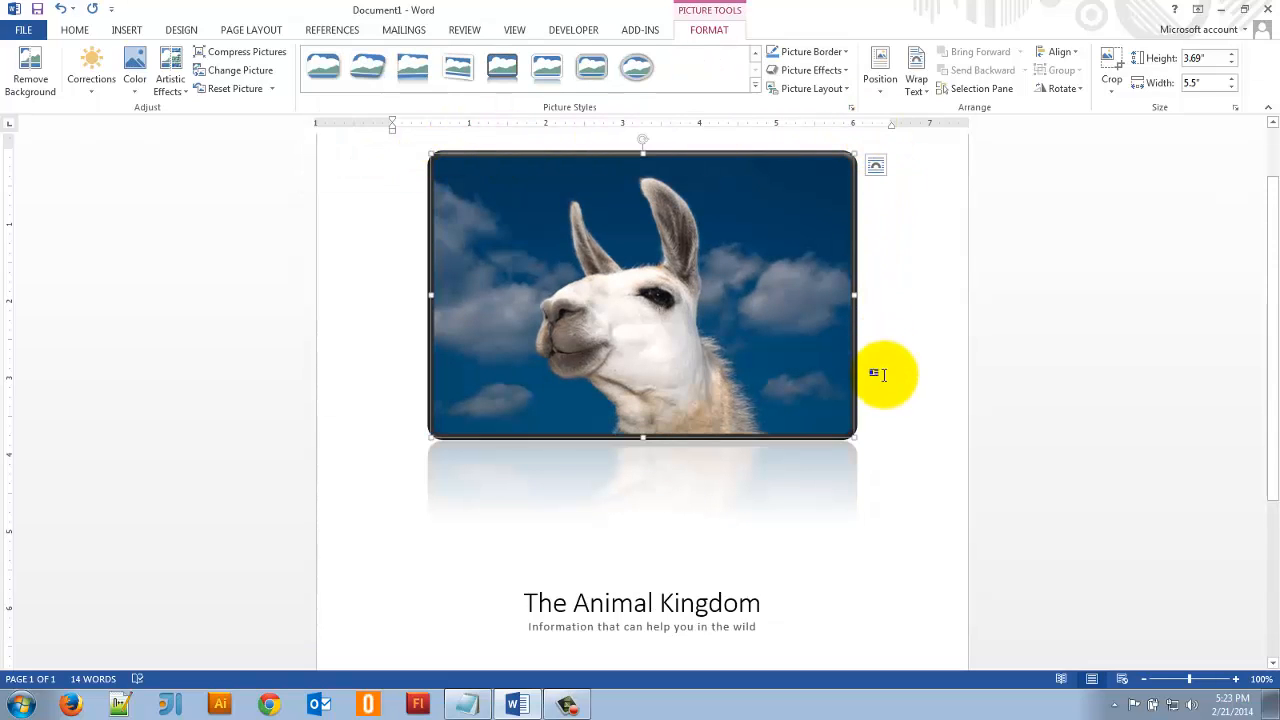
scroll(821, 437, down, 3)
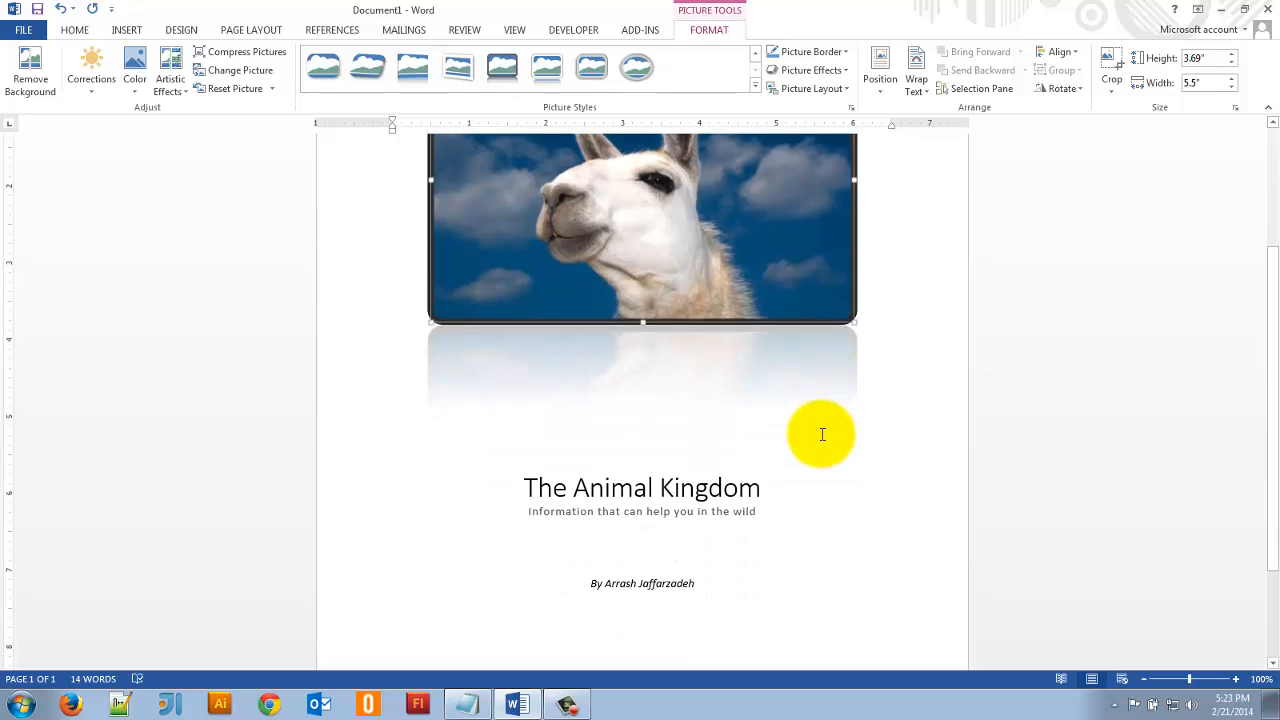
scroll(821, 437, up, 4)
scroll(400, 272, down, 5)
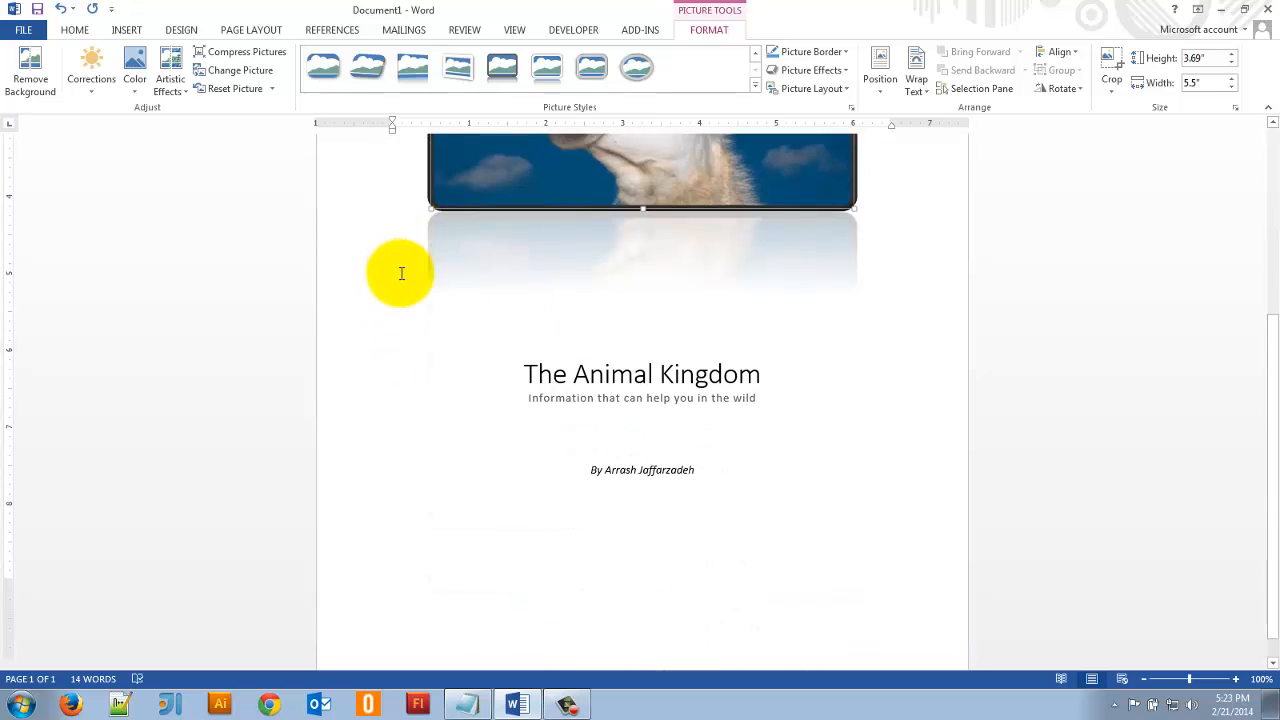
- Add a new line below the author byline and insert a page break there
click(789, 488)
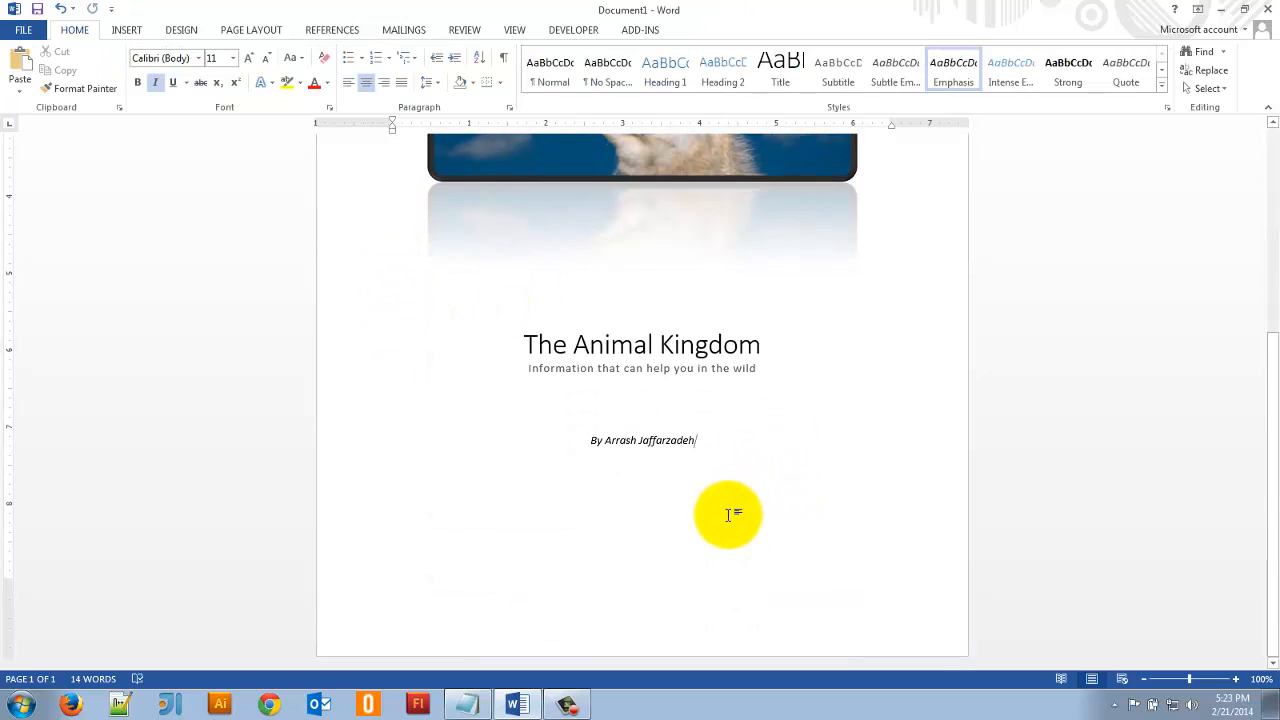
key(Return)
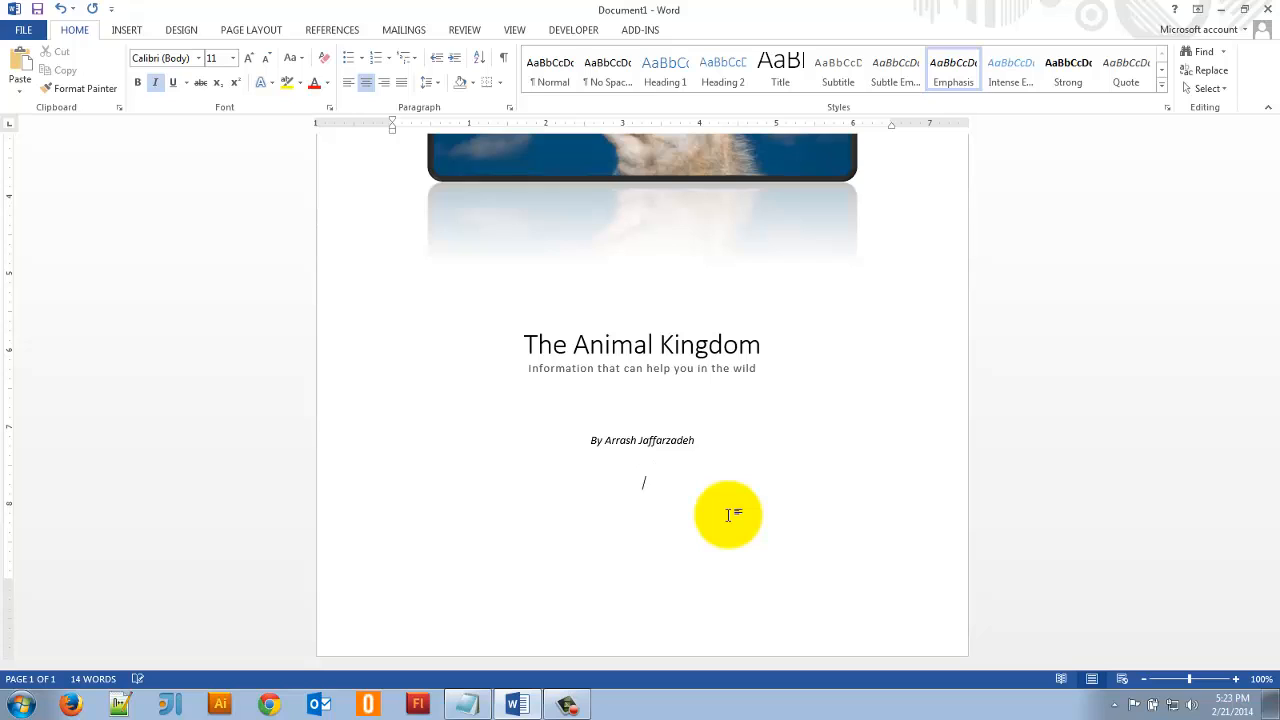
key(ctrl+Return)
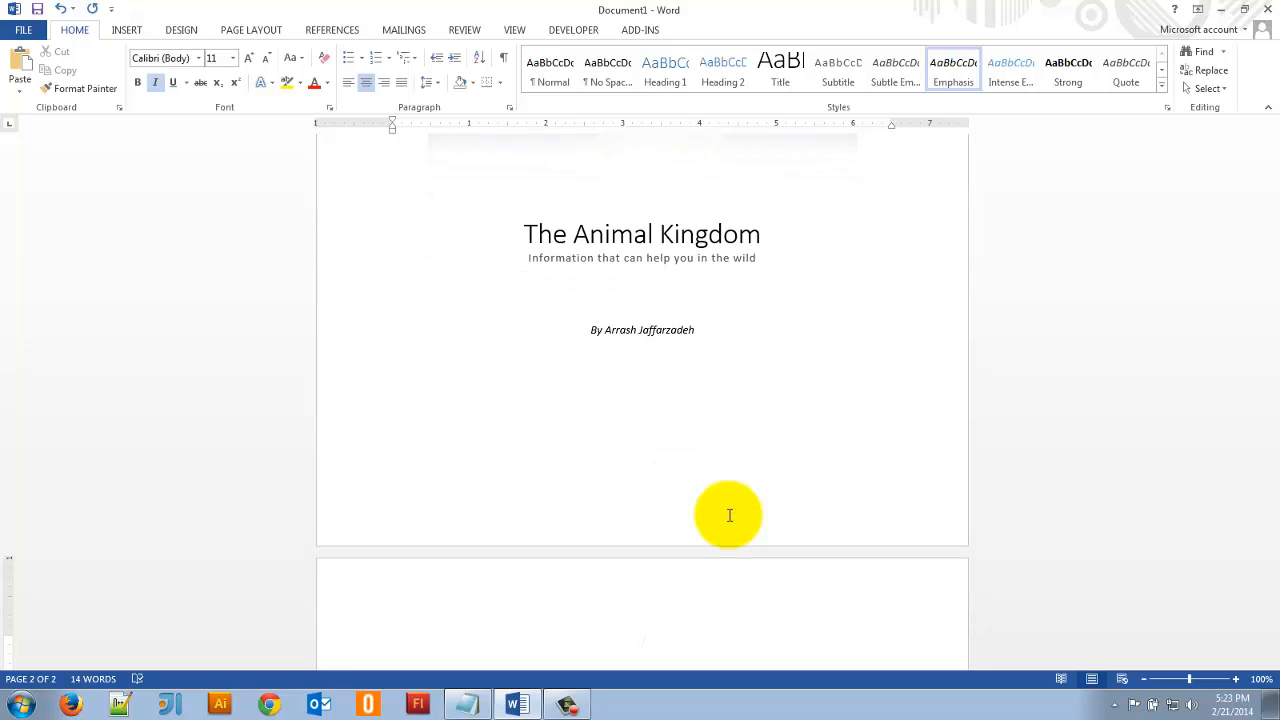
scroll(729, 511, down, 3)
- Check the blank space around the page break and delete the break from the start of the second page
drag(717, 427, 511, 169)
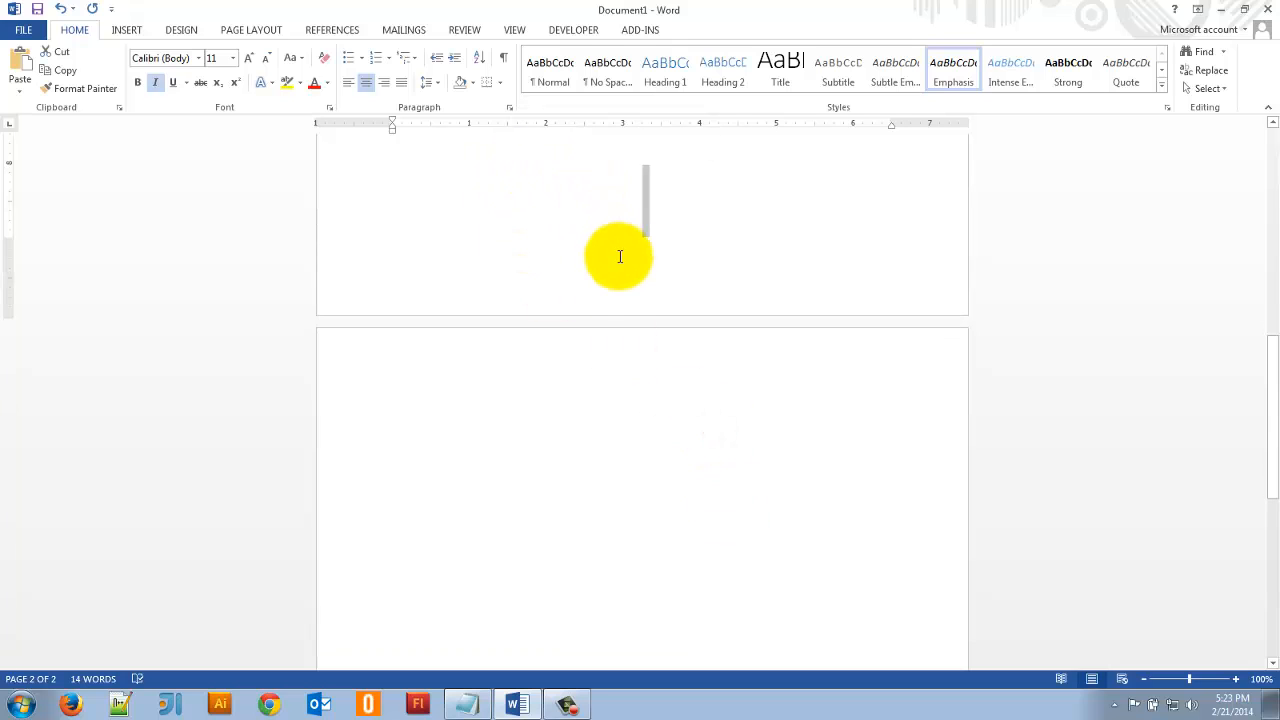
scroll(615, 253, up, 3)
click(714, 418)
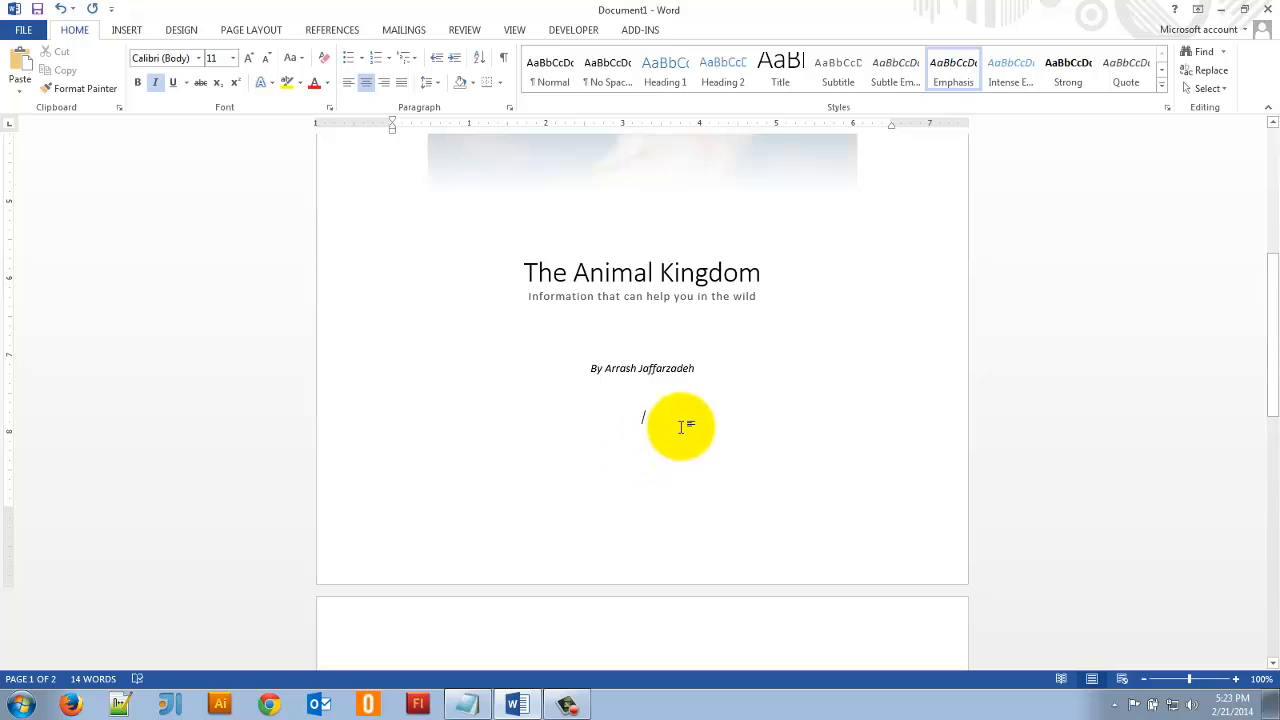
scroll(680, 425, down, 2)
click(738, 530)
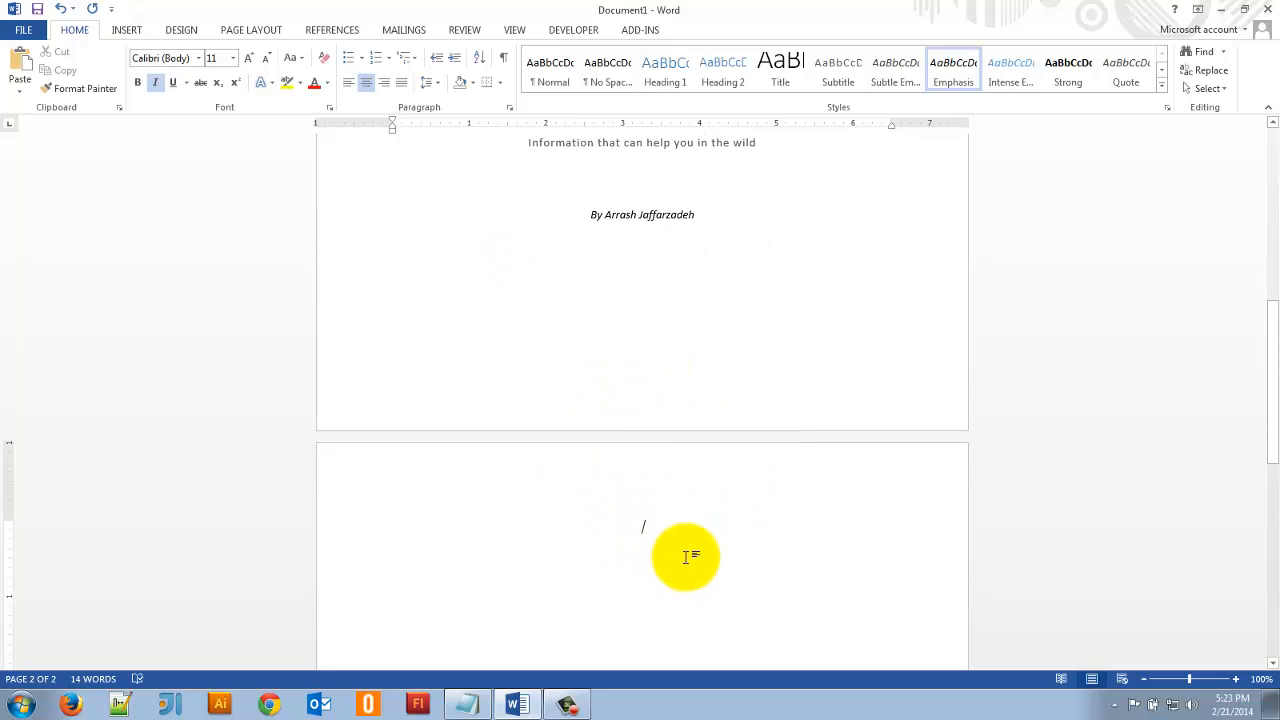
key(BackSpace)
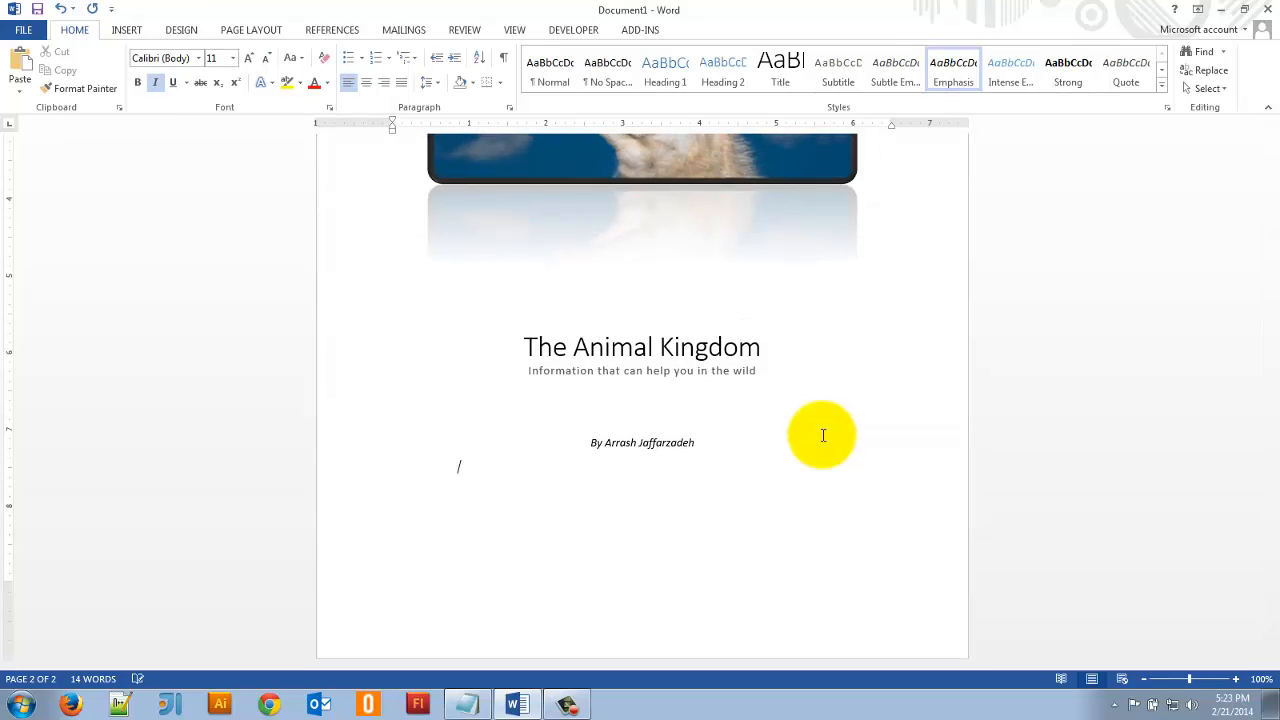
- Insert a page break on the empty line below the author byline to start a second page
click(747, 509)
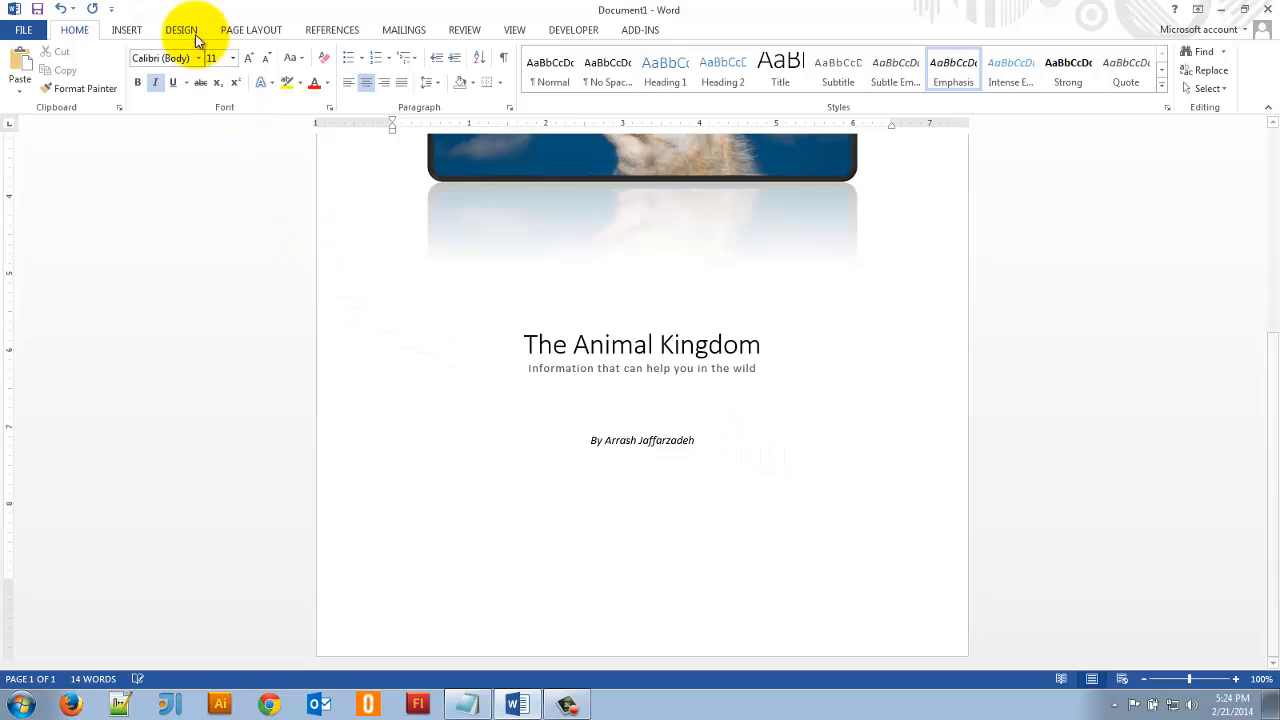
click(127, 30)
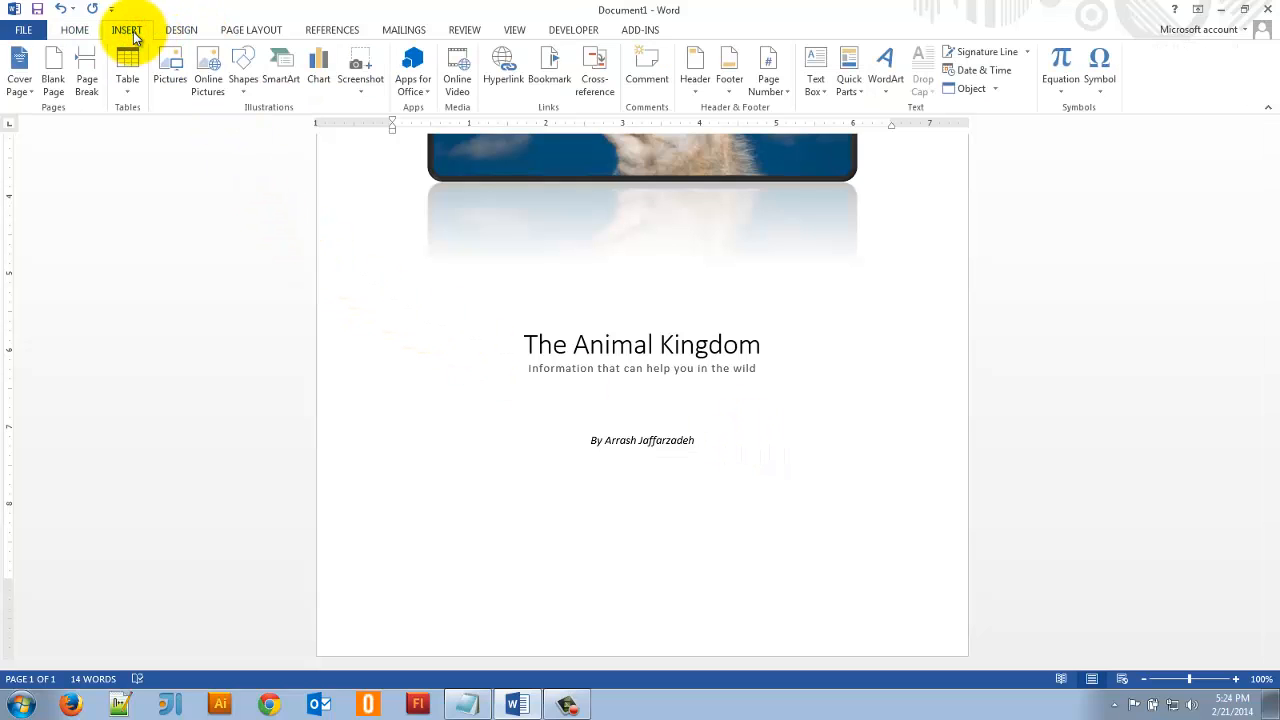
click(84, 70)
scroll(492, 495, down, 3)
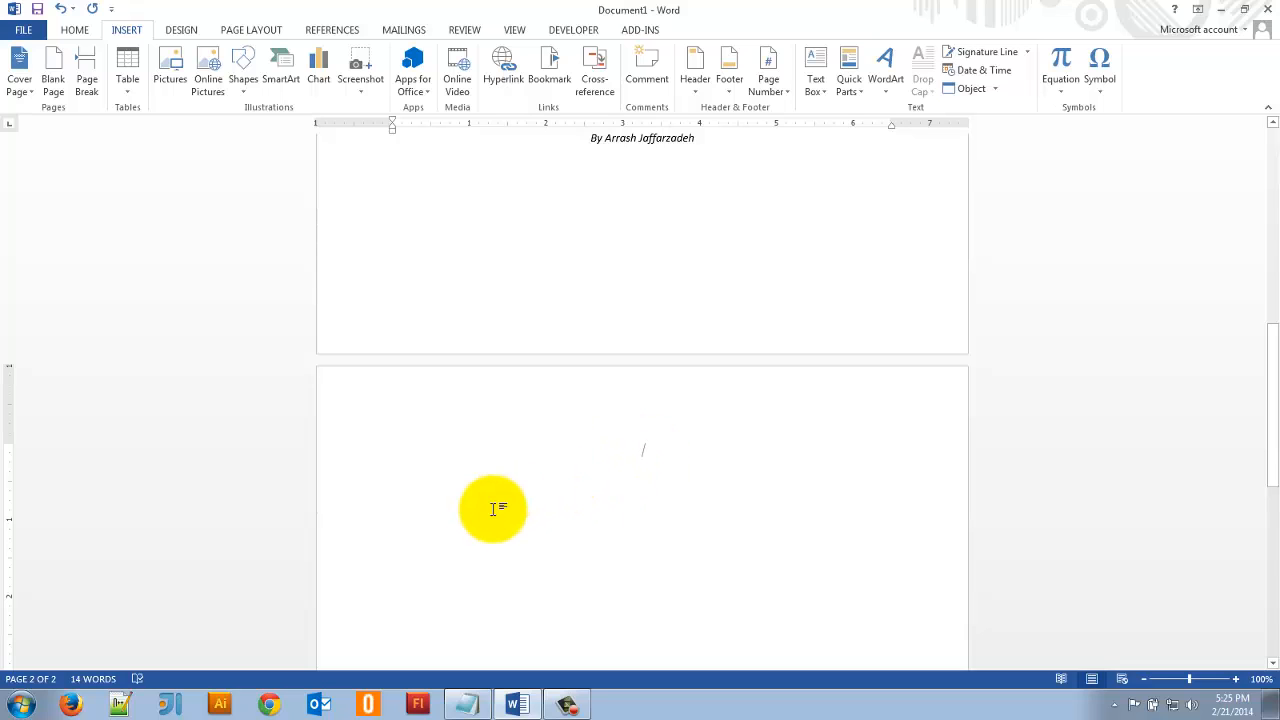
- Enter "Table of Contents" as left-aligned, non-italic text on the second page and insert a page break after it
click(75, 30)
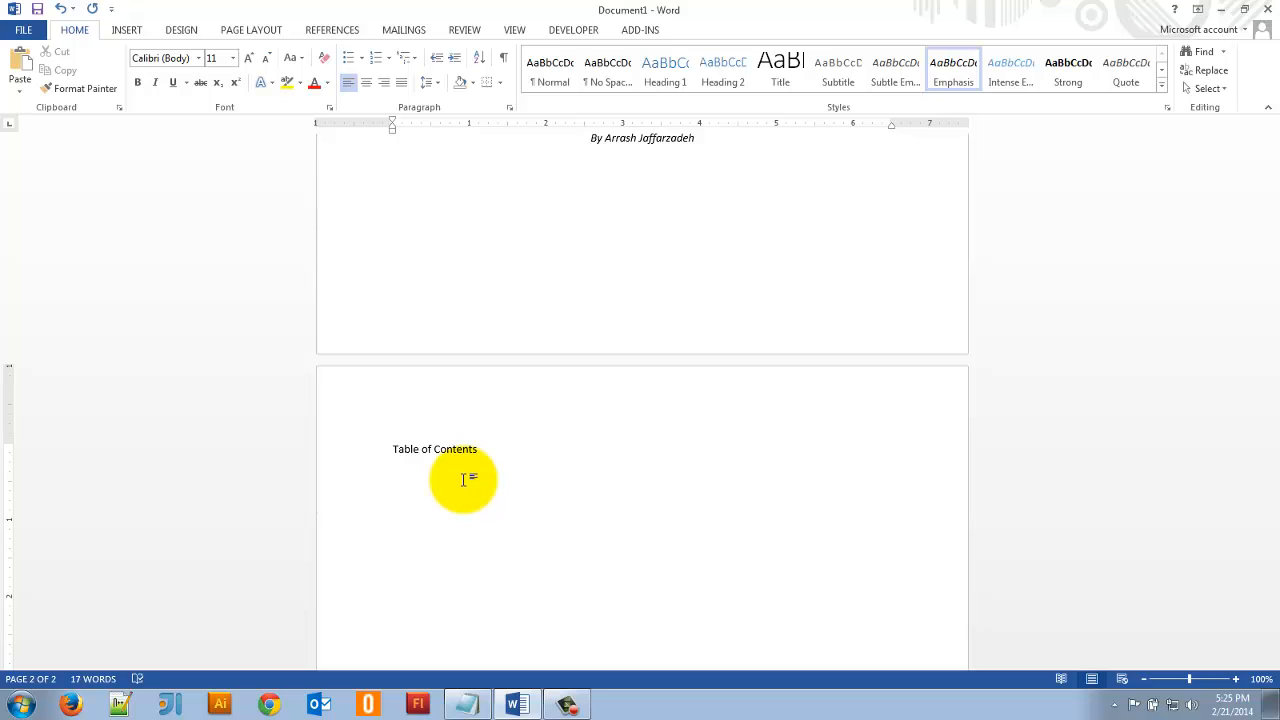
click(125, 30)
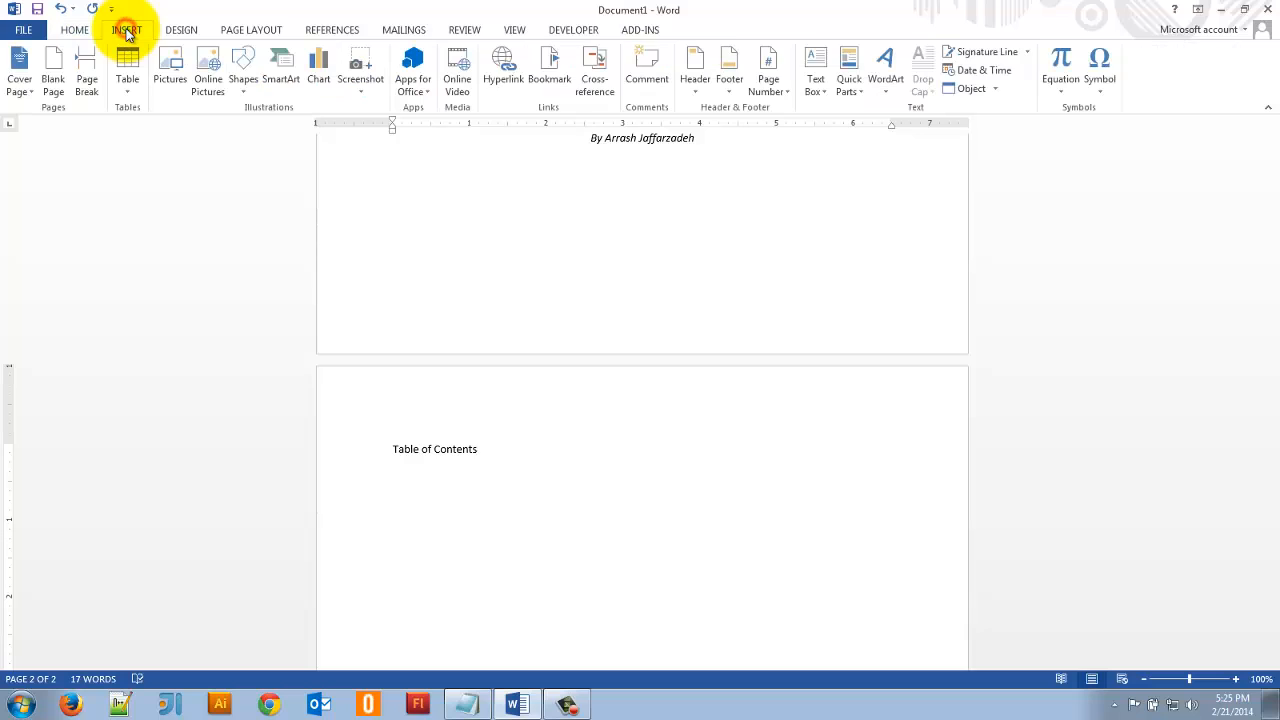
click(87, 78)
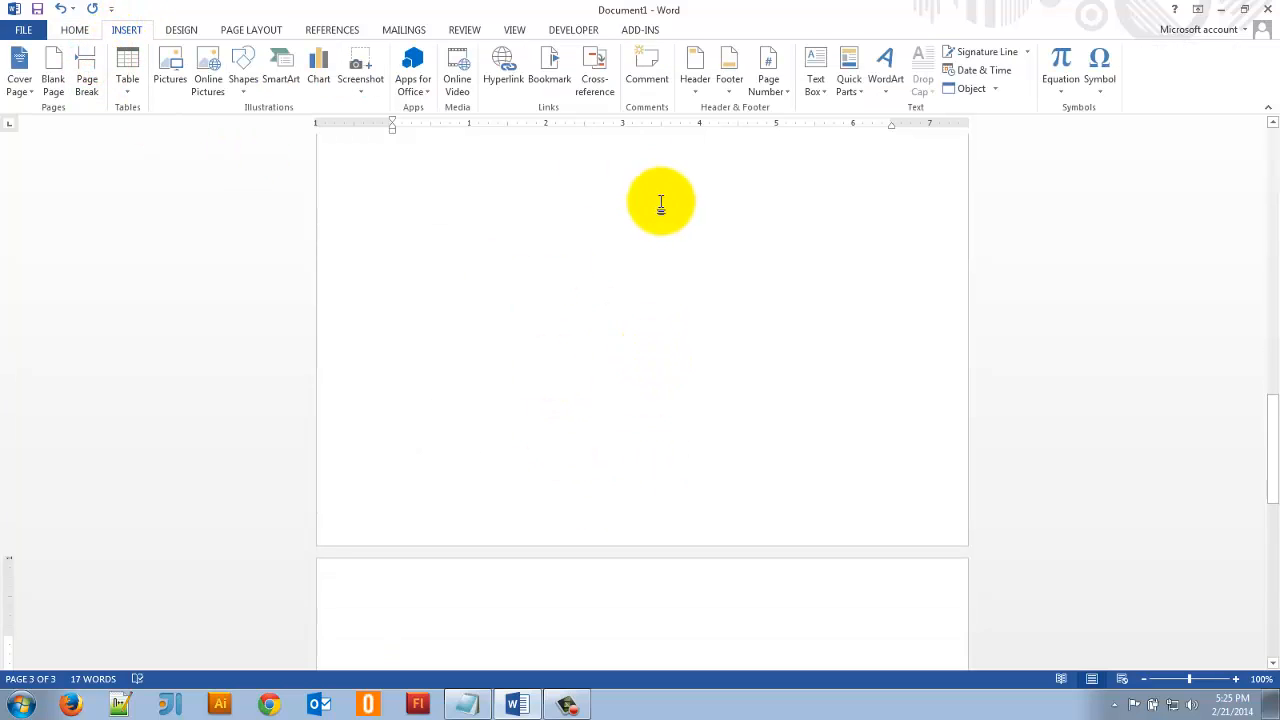
scroll(668, 307, down, 3)
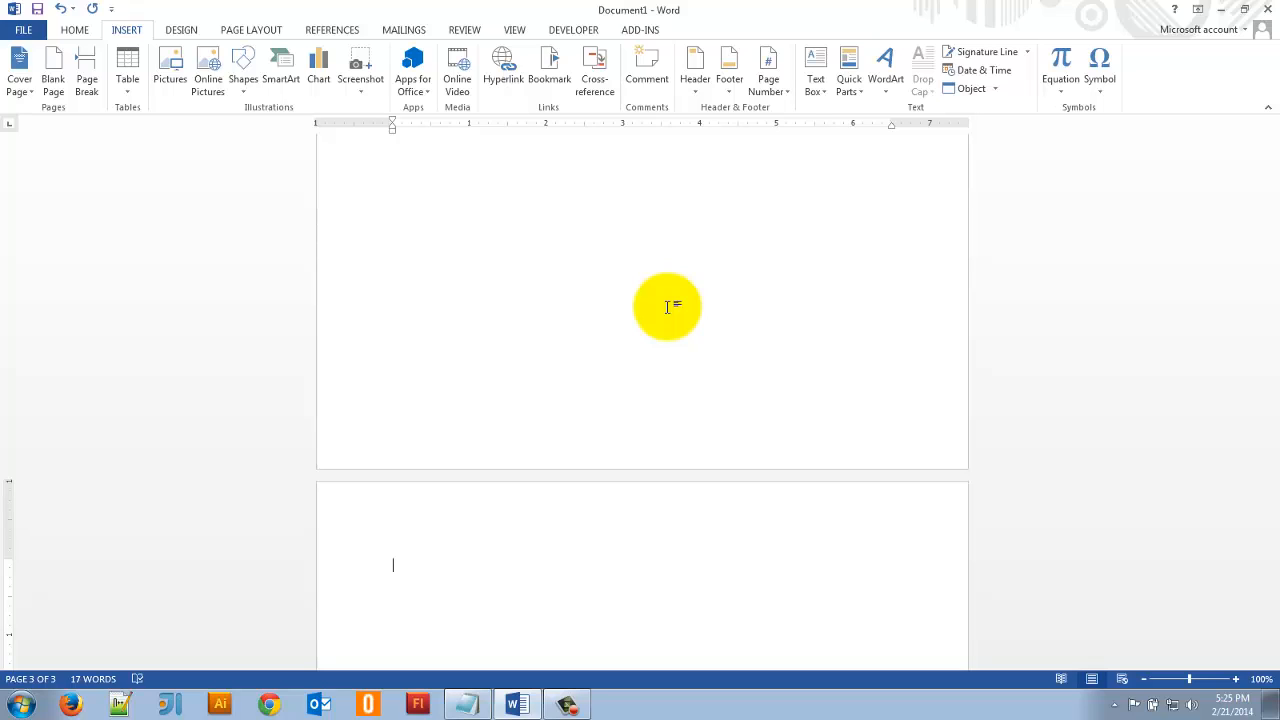
- Enter "Chapter 1" as the first line of the third page and start a new line below it
text(Chapter 1)
key(Return)
click(336, 564)
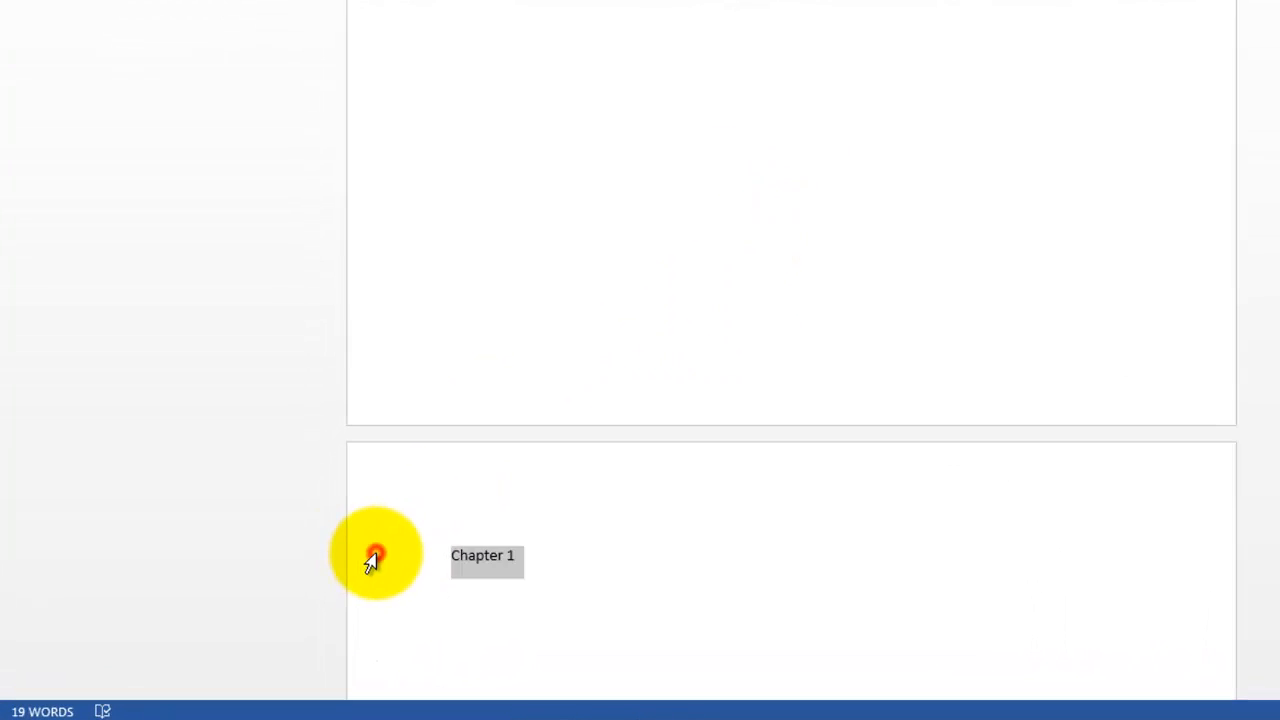
click(534, 557)
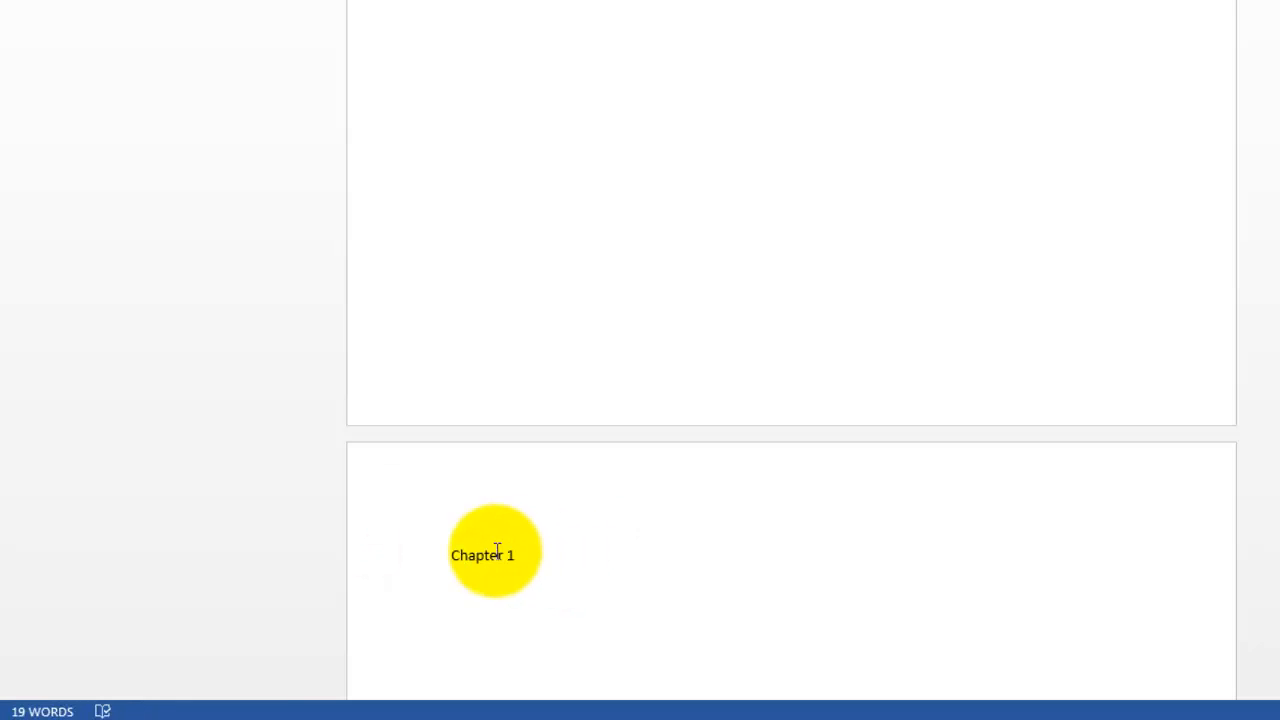
click(376, 558)
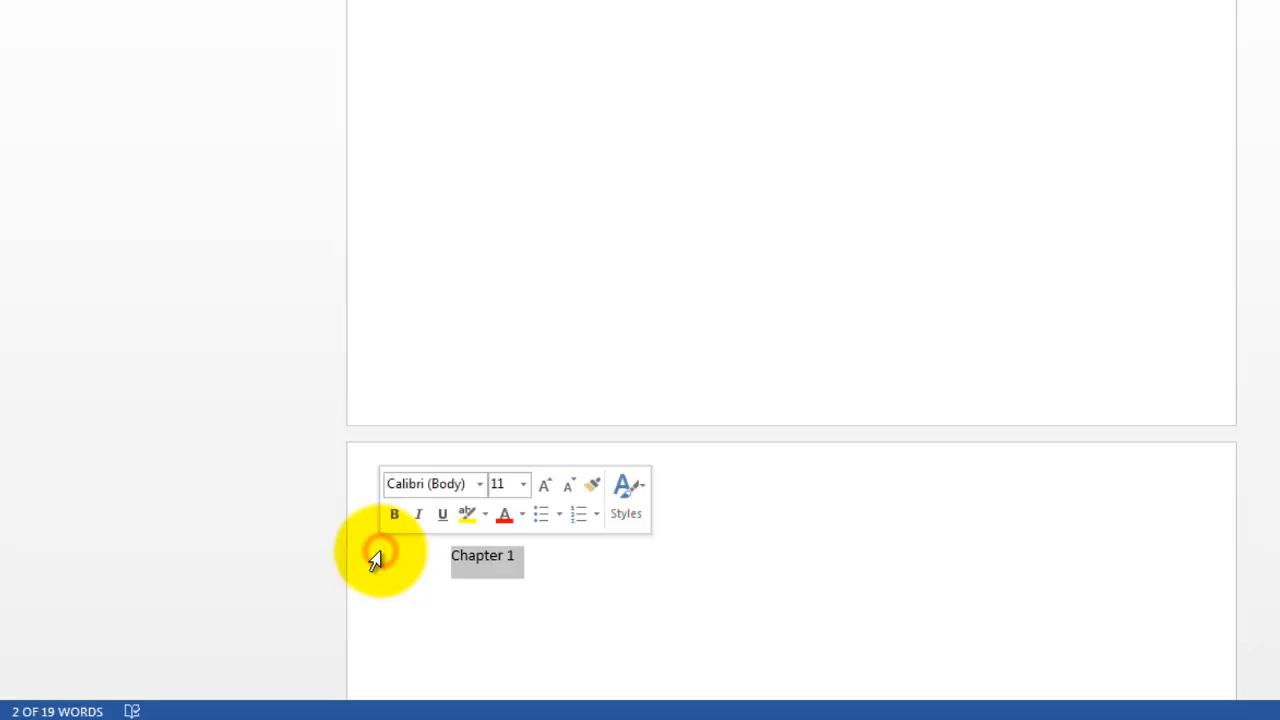
click(907, 574)
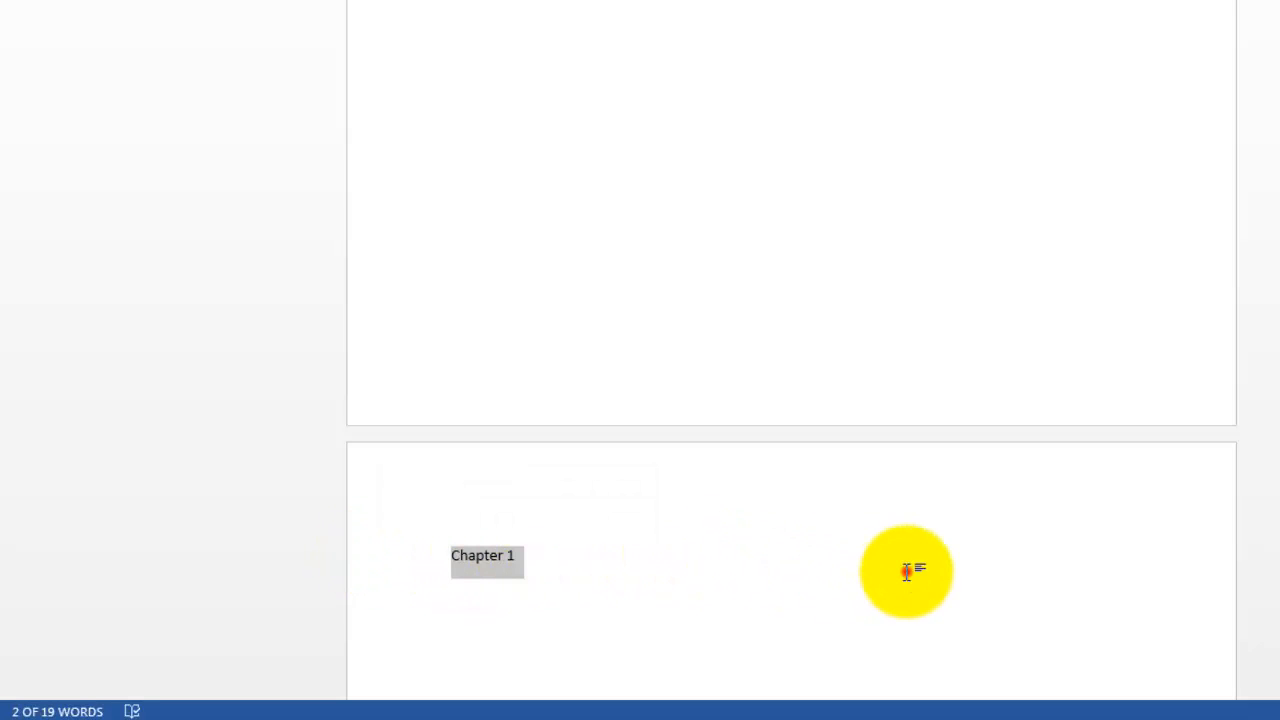
click(535, 557)
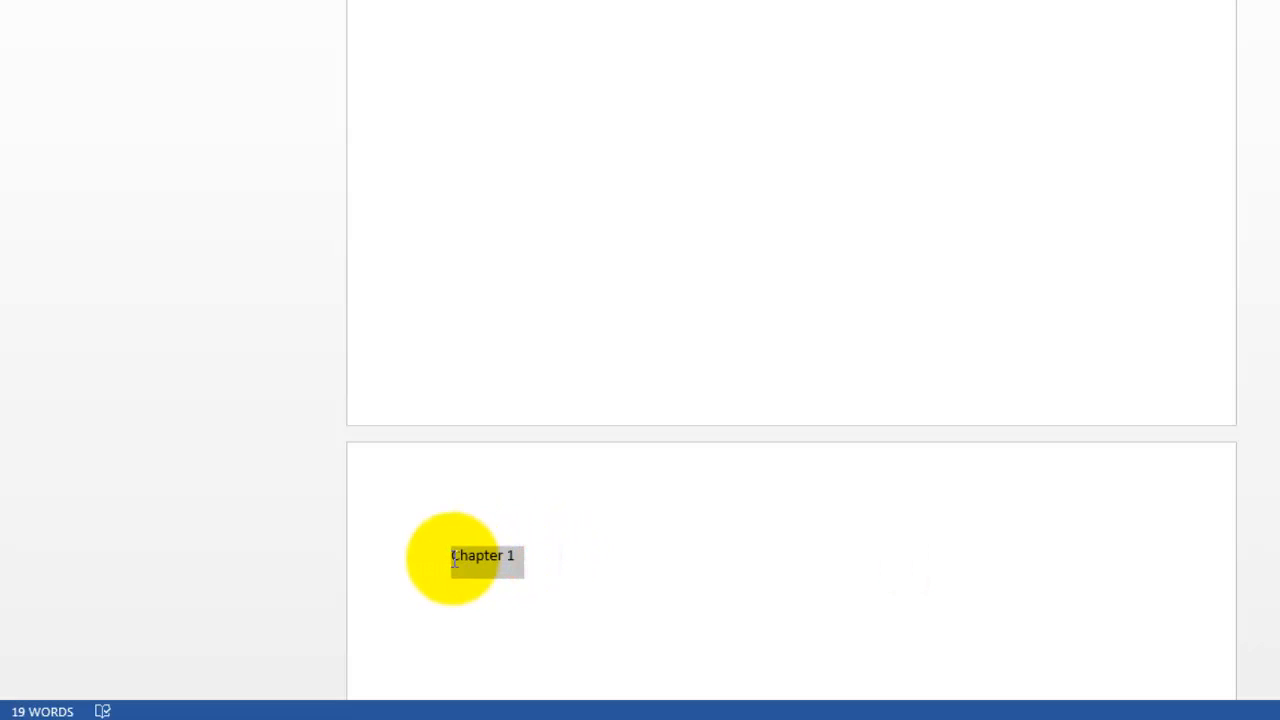
- Apply the Heading 1 style to the "Chapter 1" line and place the cursor at its end
click(374, 554)
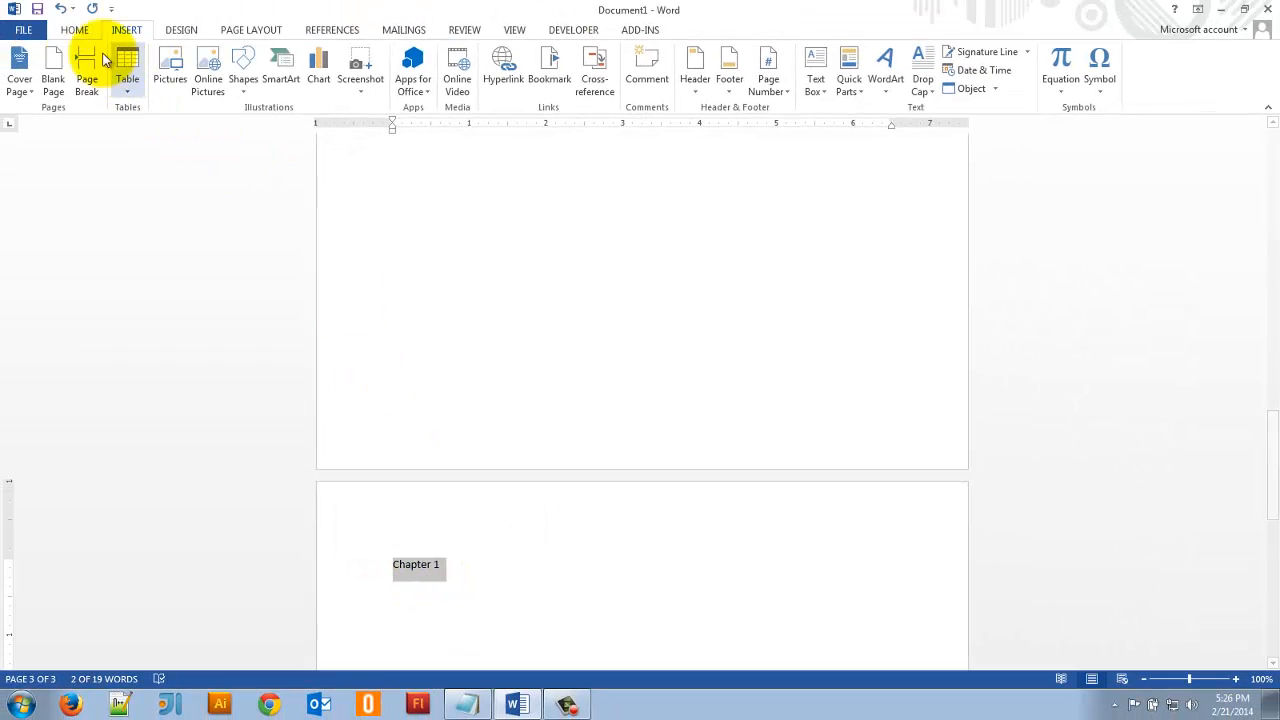
click(73, 30)
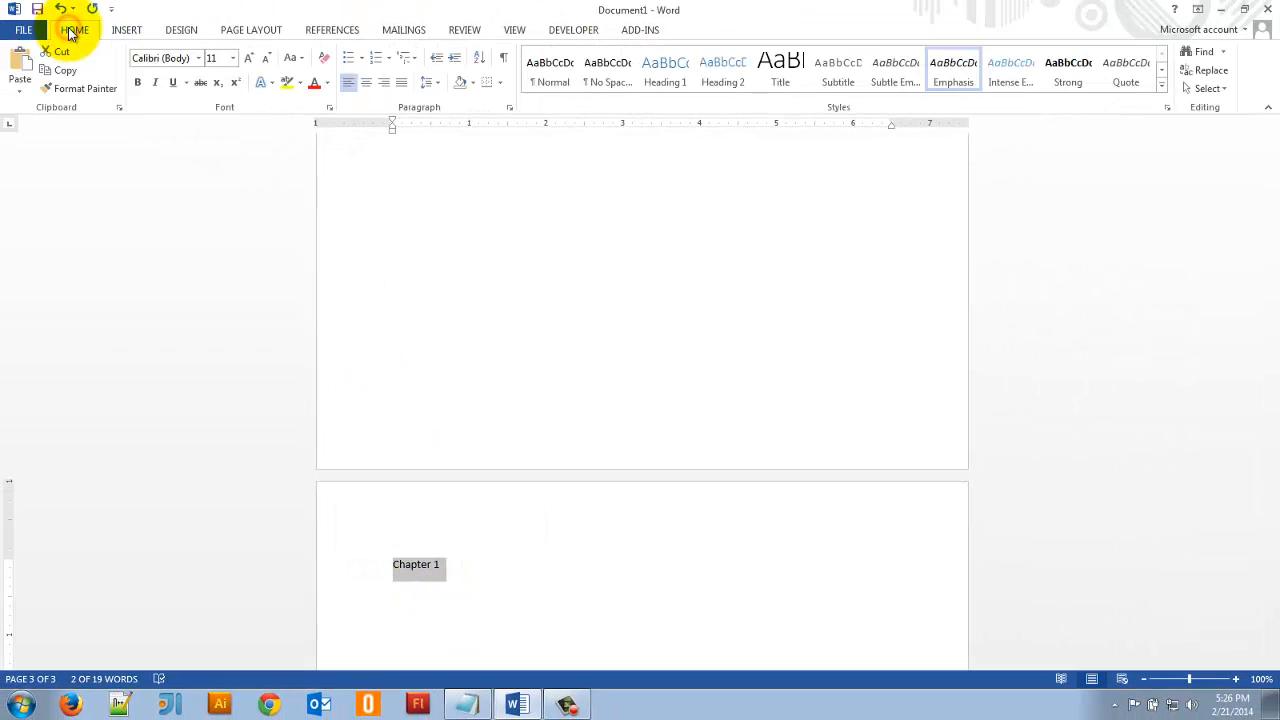
click(657, 64)
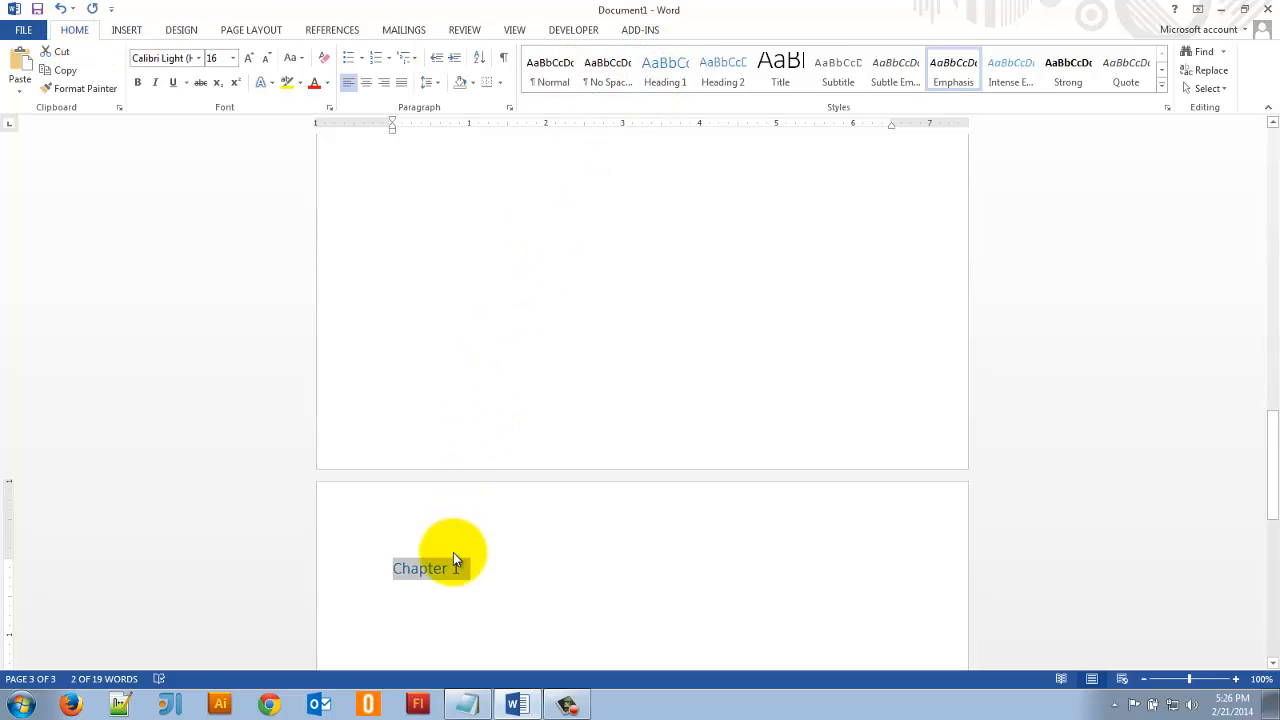
click(472, 572)
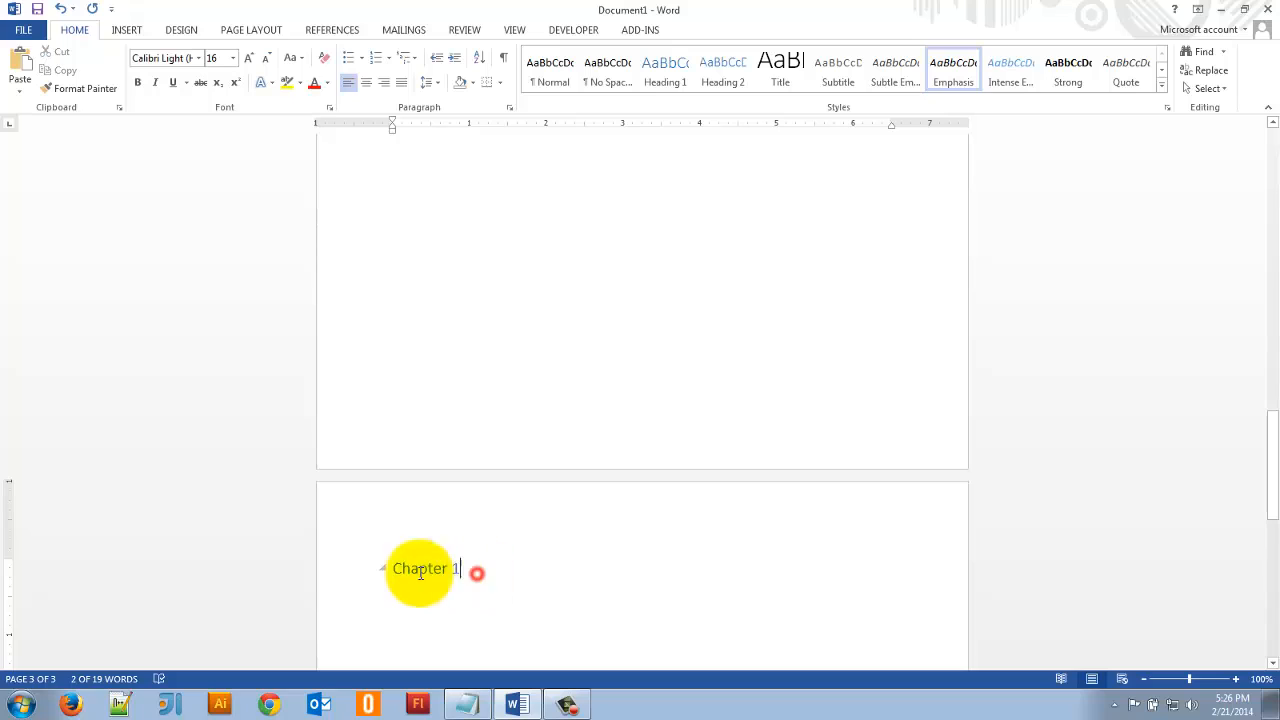
- Add "Some Cool Animals" below the chapter heading in the Heading 2 style and start a new line after it
key(Return)
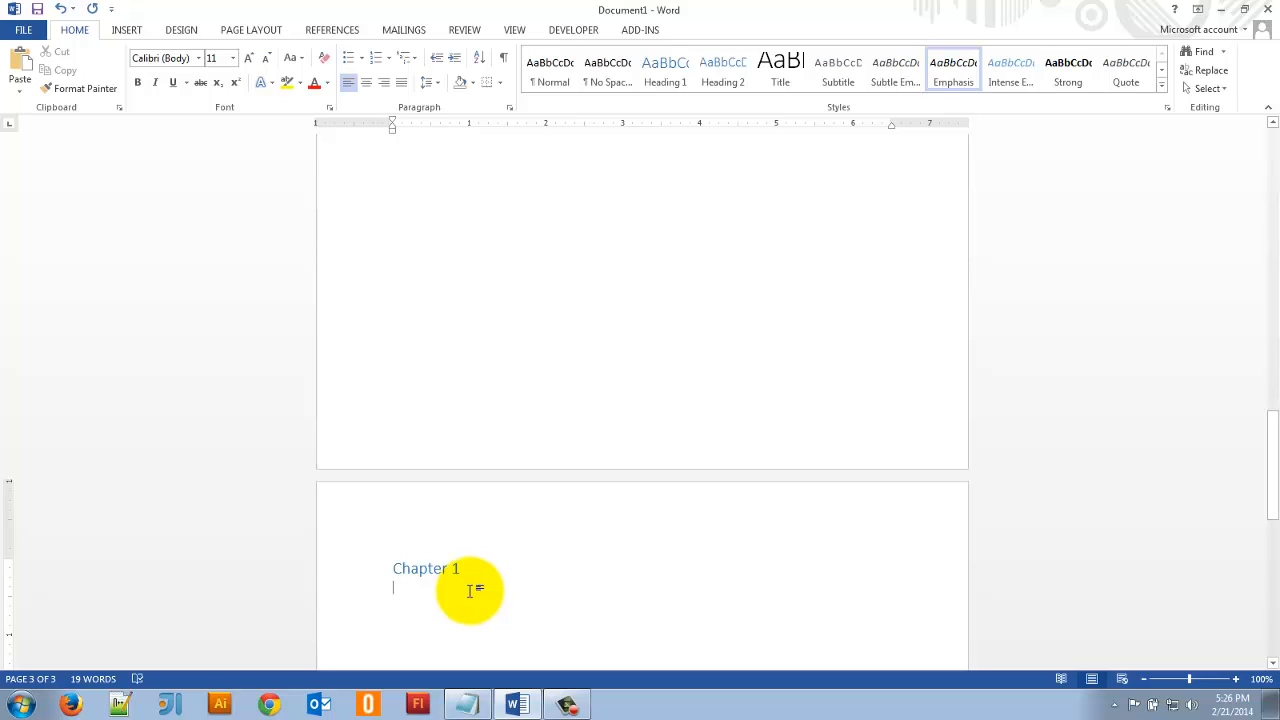
text(Some Cool Animals)
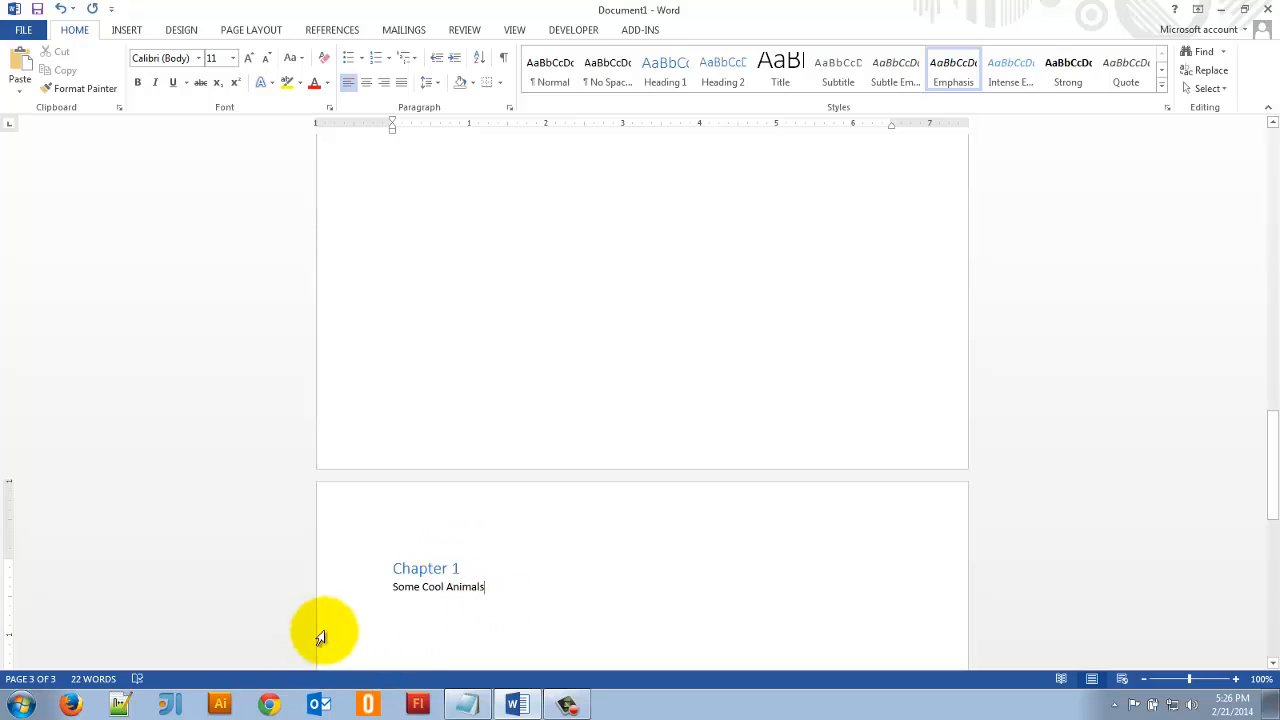
click(372, 588)
click(727, 68)
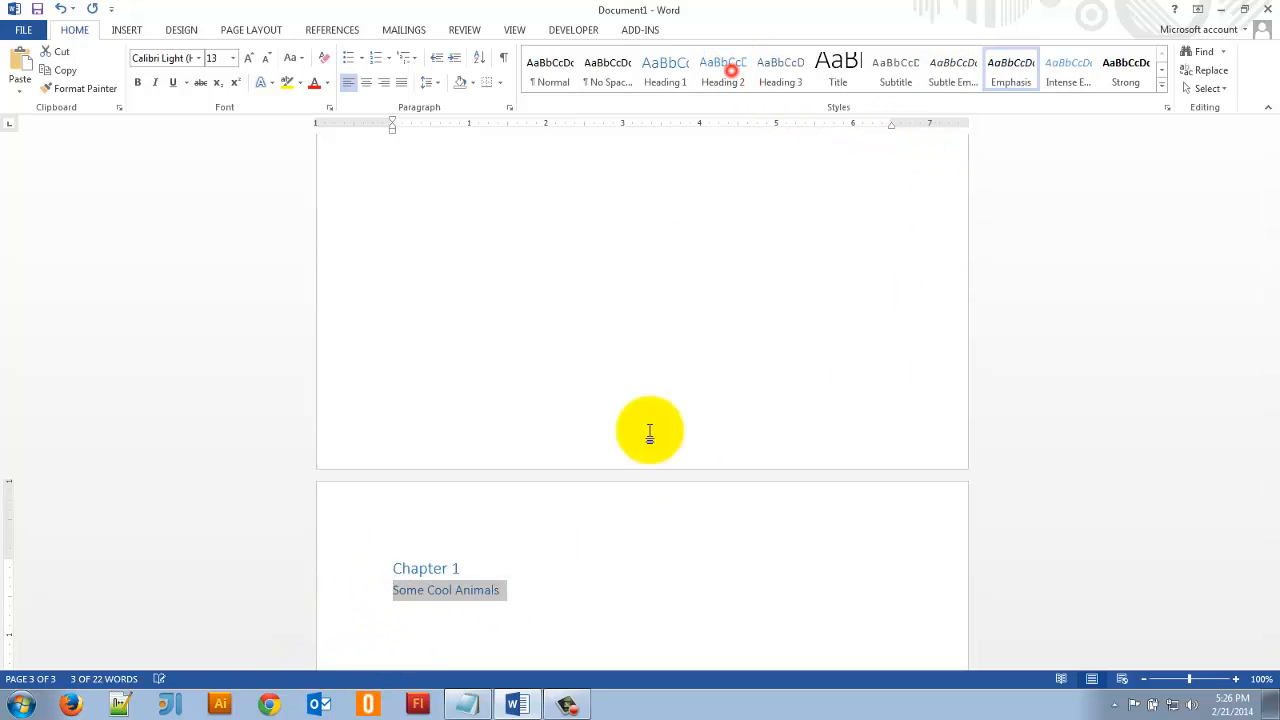
click(543, 592)
key(Return)
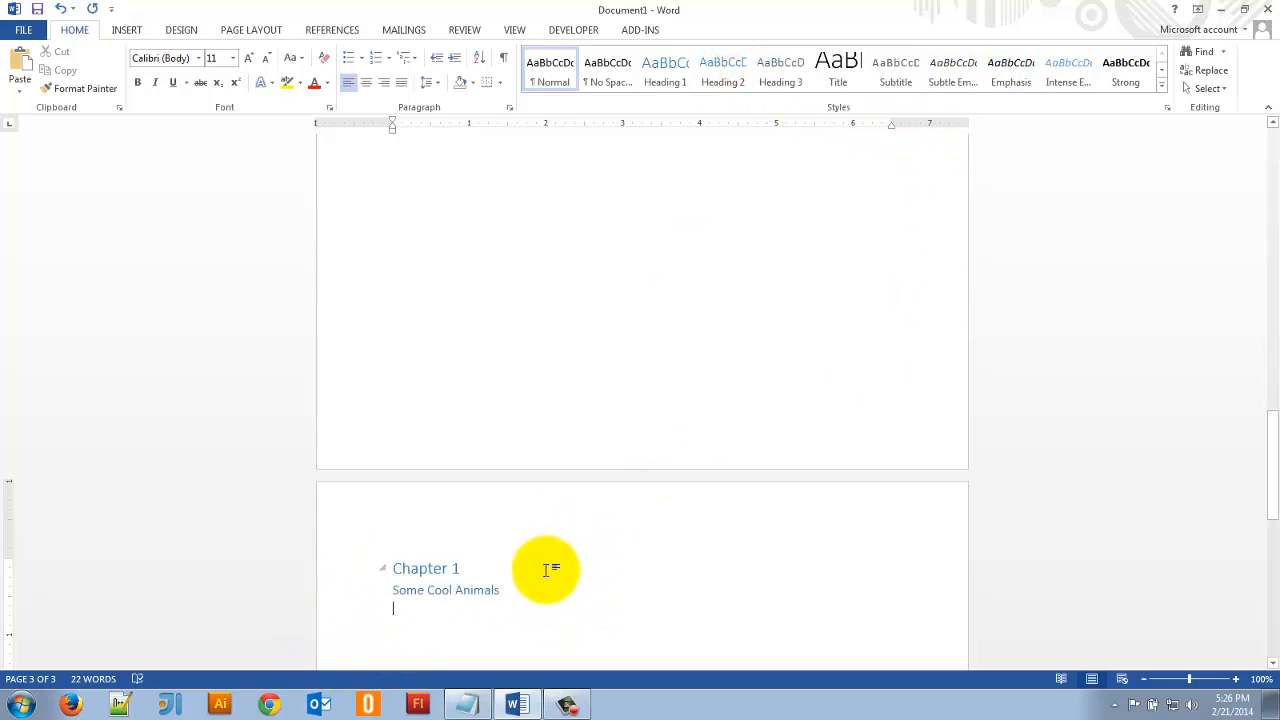
- Switch to Firefox and open lipsum.com
scroll(500, 545, down, 2)
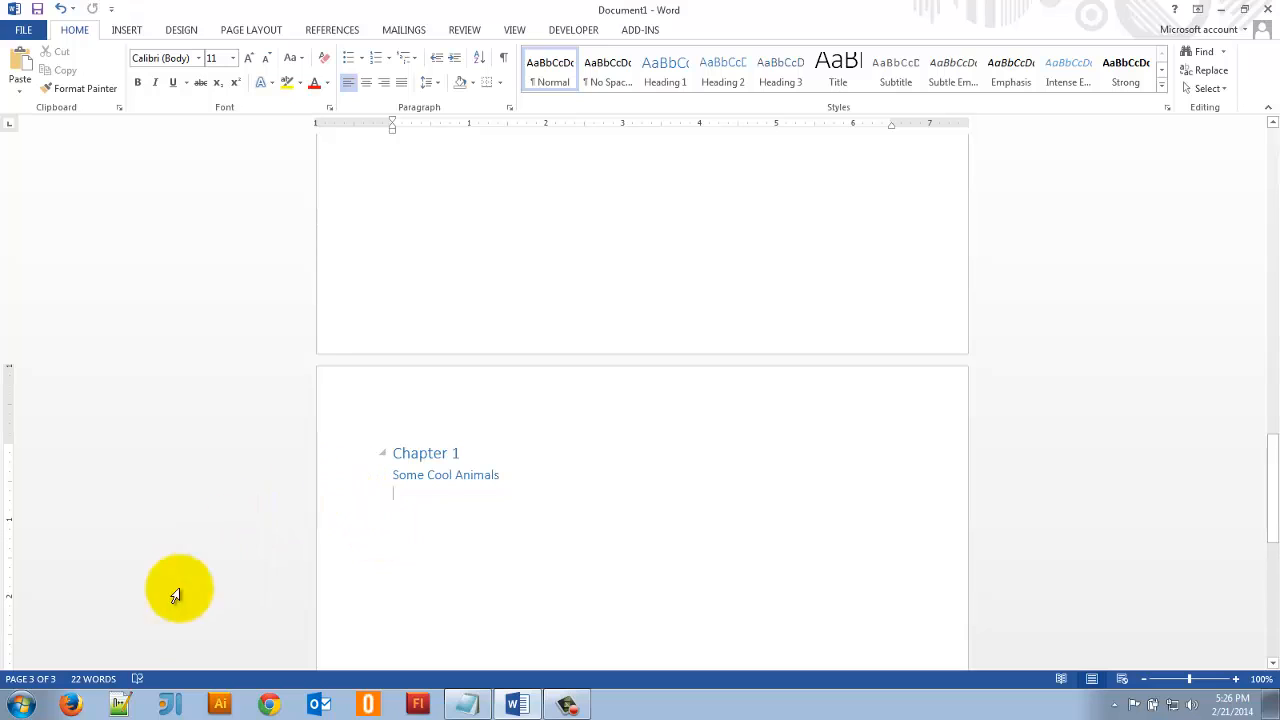
click(72, 704)
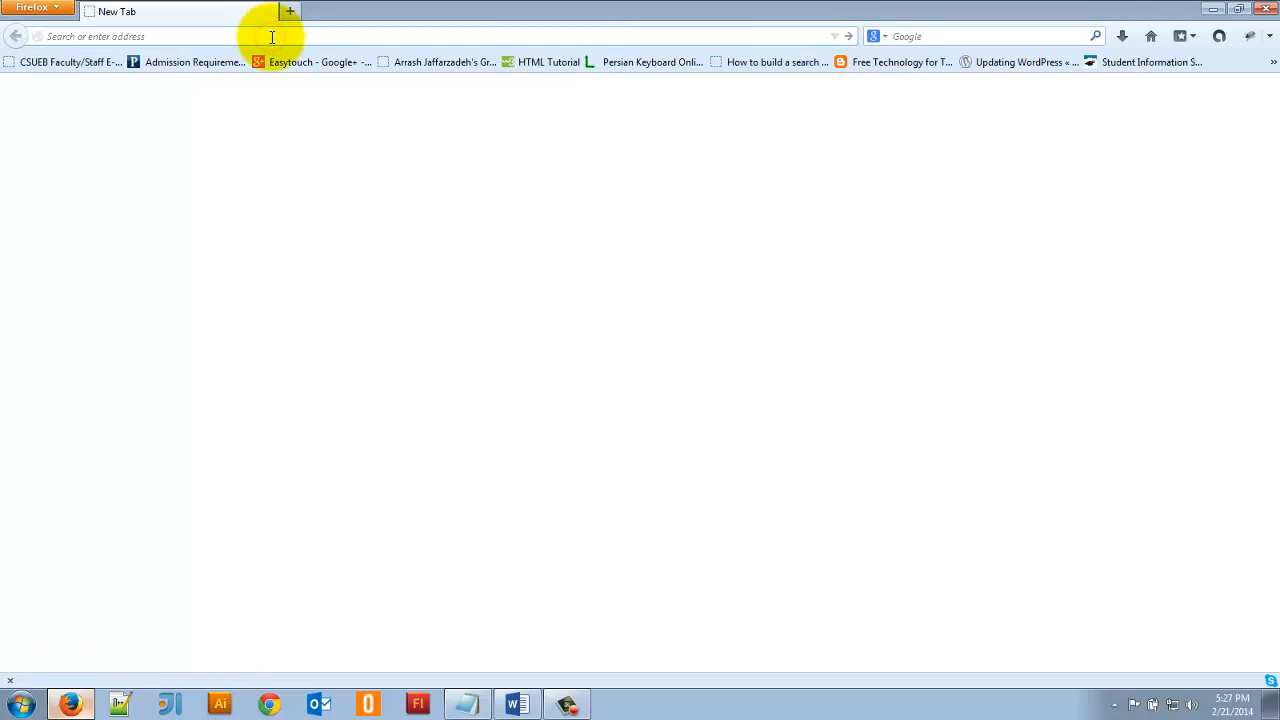
text(lipsum.com/)
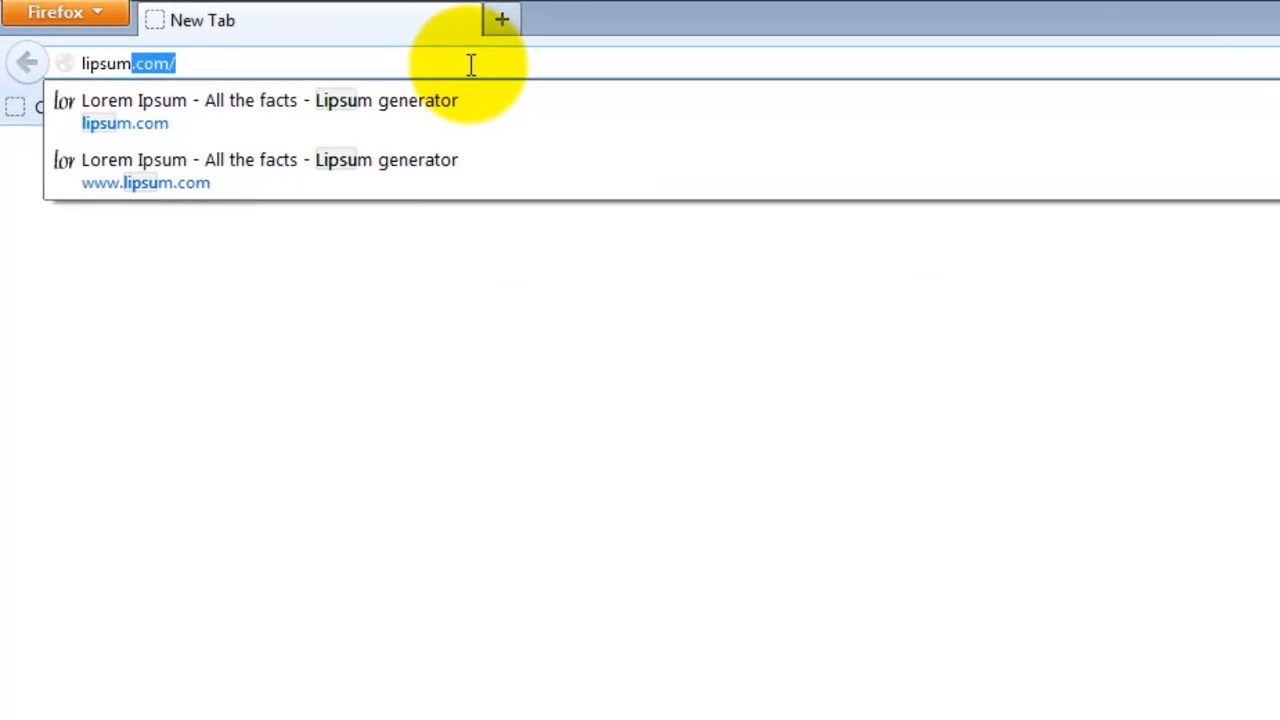
key(Return)
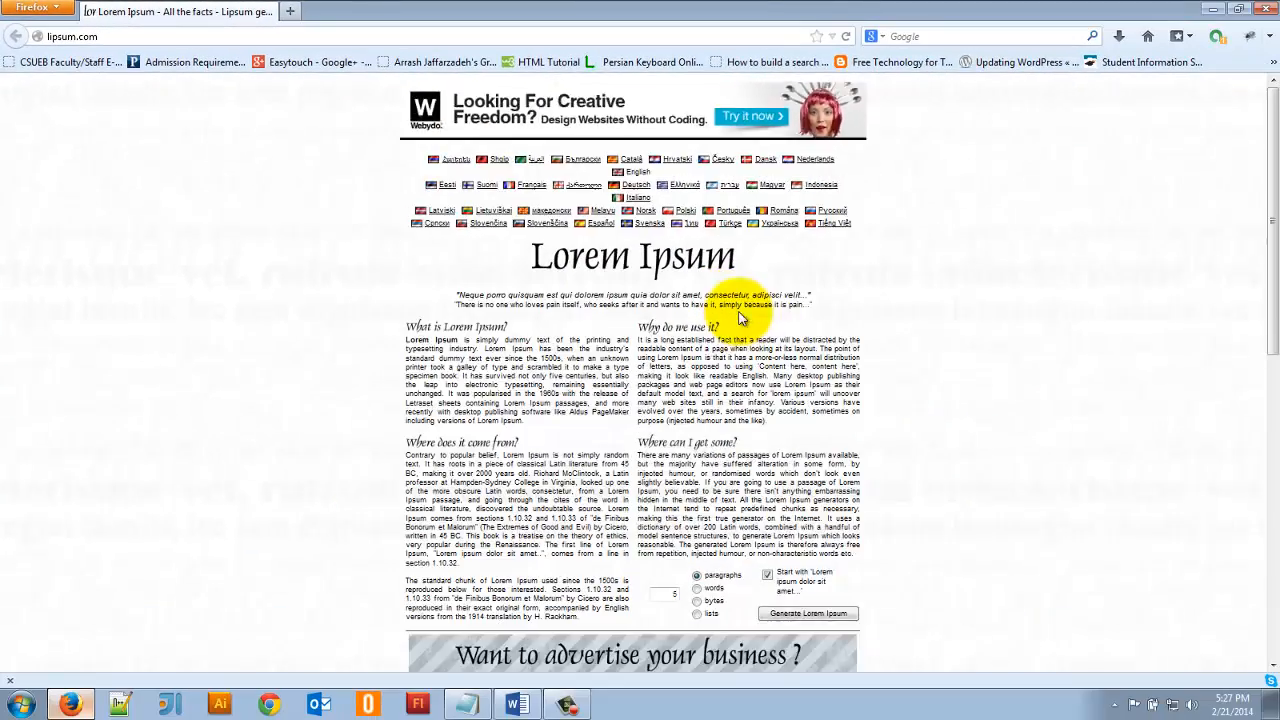
- Generate 3 paragraphs of Lorem Ipsum text with the site's generator
scroll(740, 310, down, 3)
key(ctrl+plus)
key(ctrl+plus)
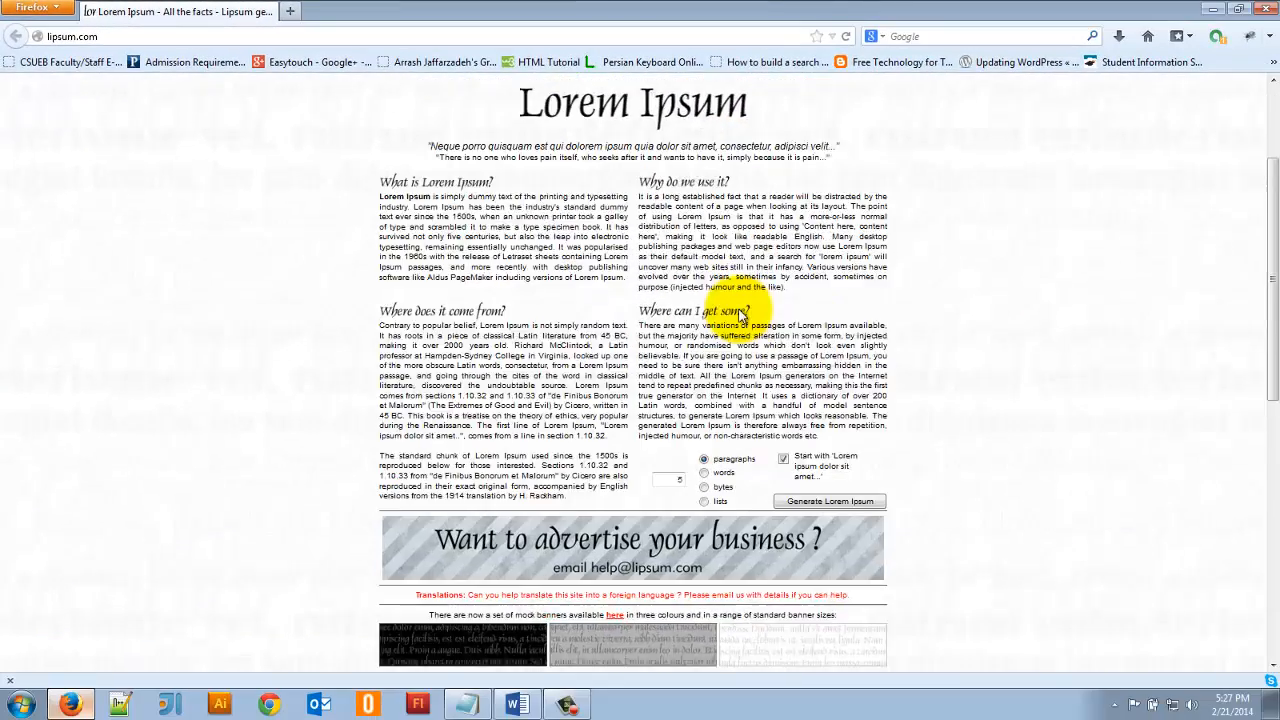
scroll(672, 420, down, 3)
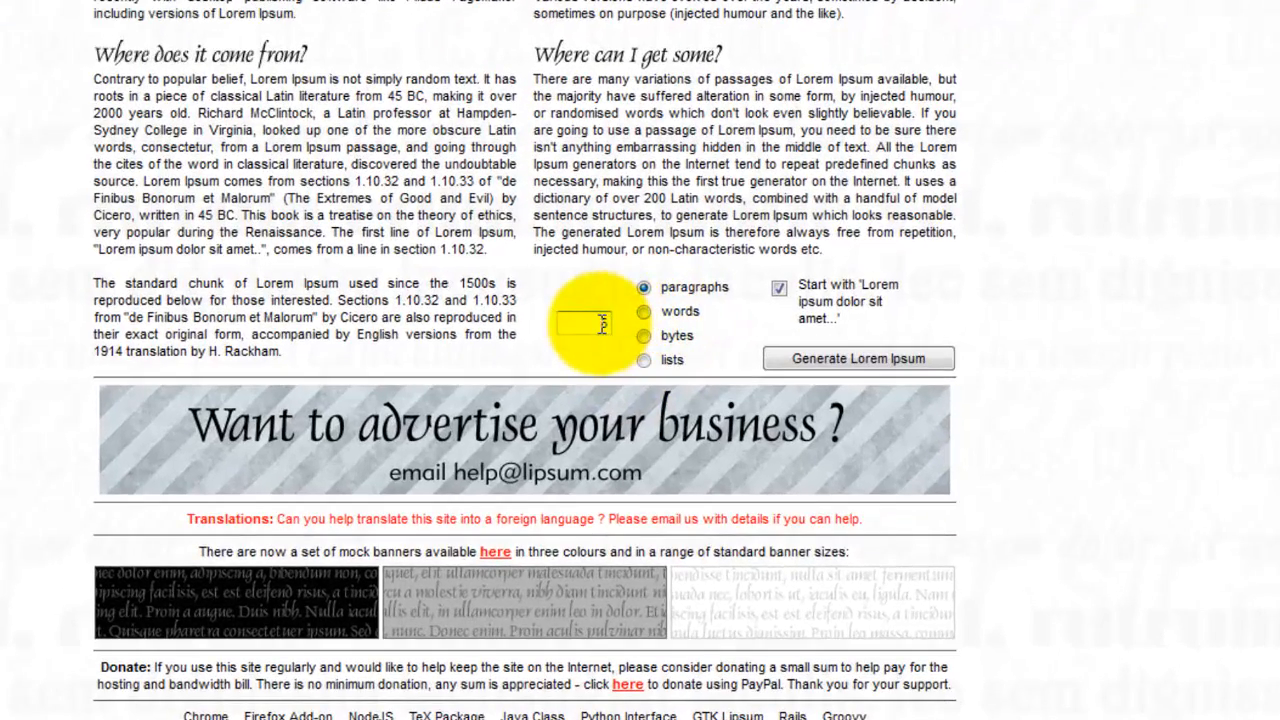
click(596, 324)
double_click(594, 324)
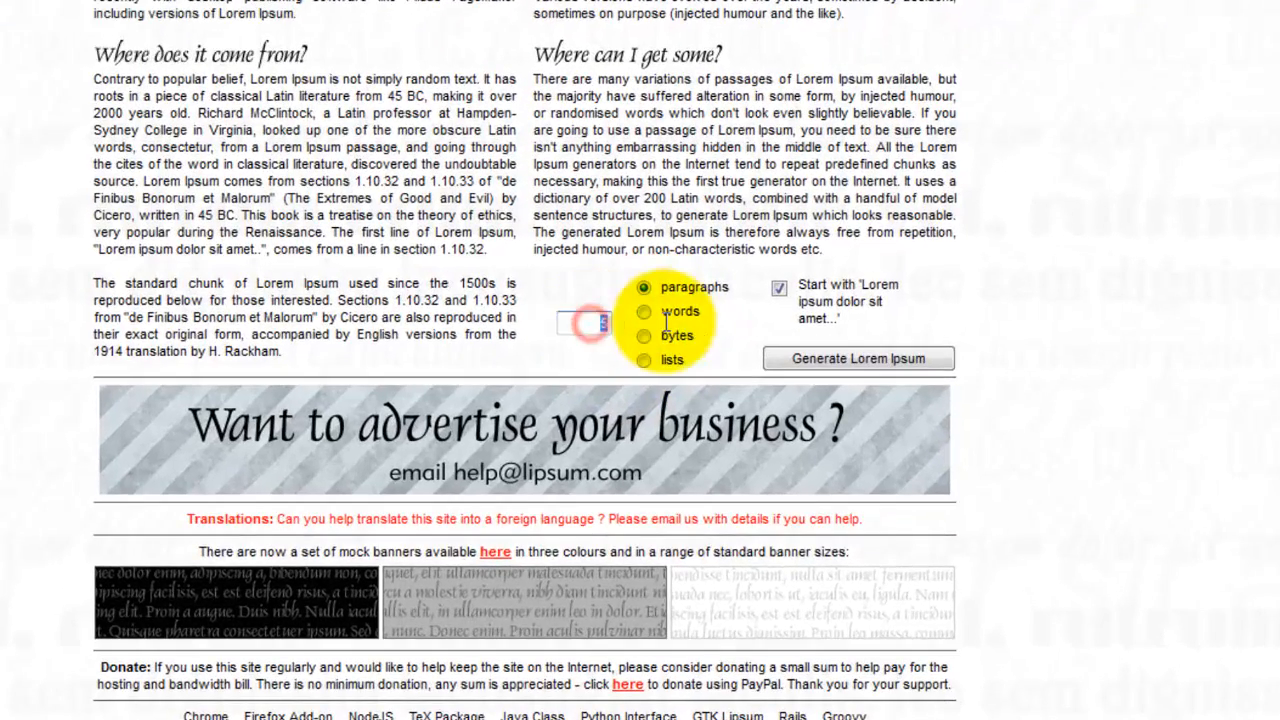
text(3)
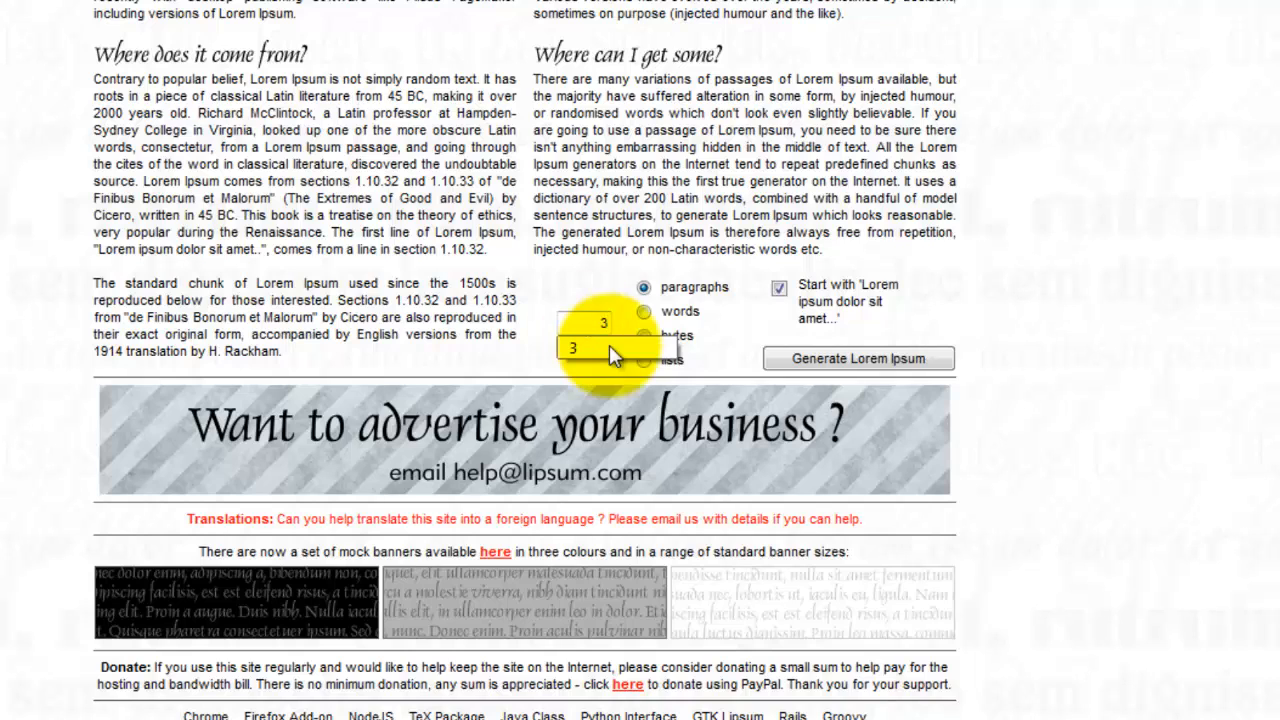
click(853, 358)
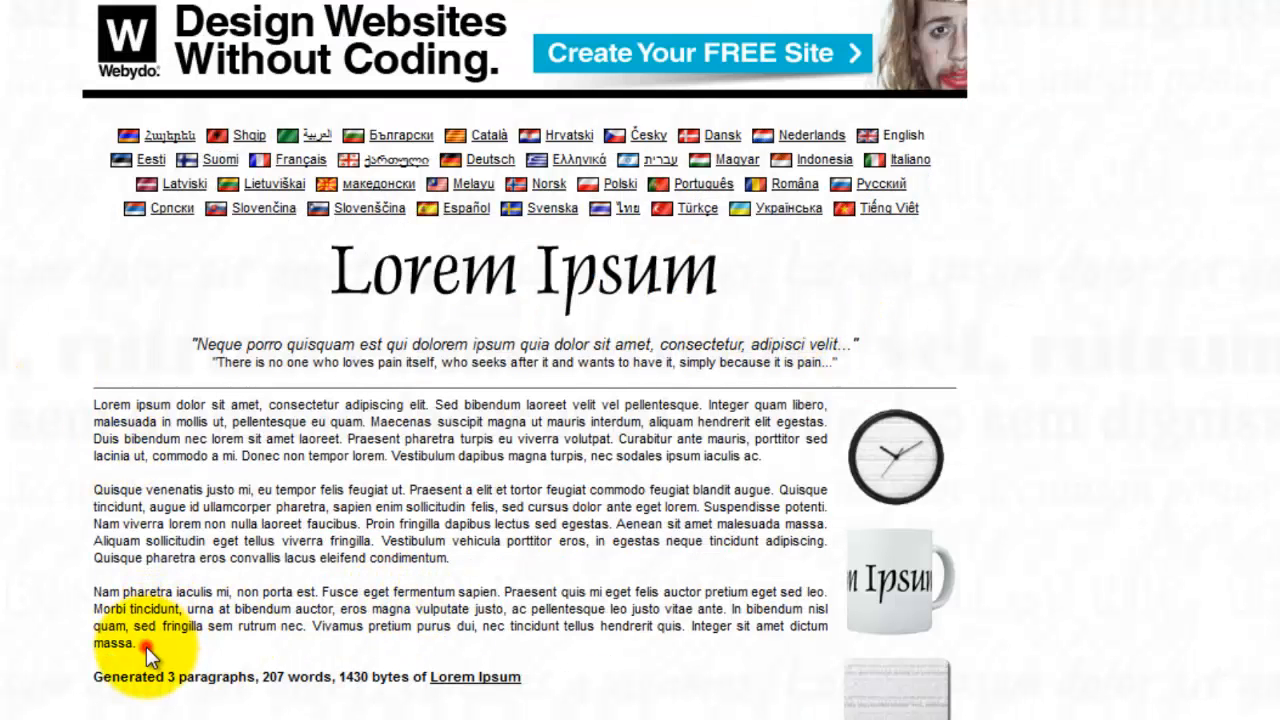
drag(146, 646, 93, 412)
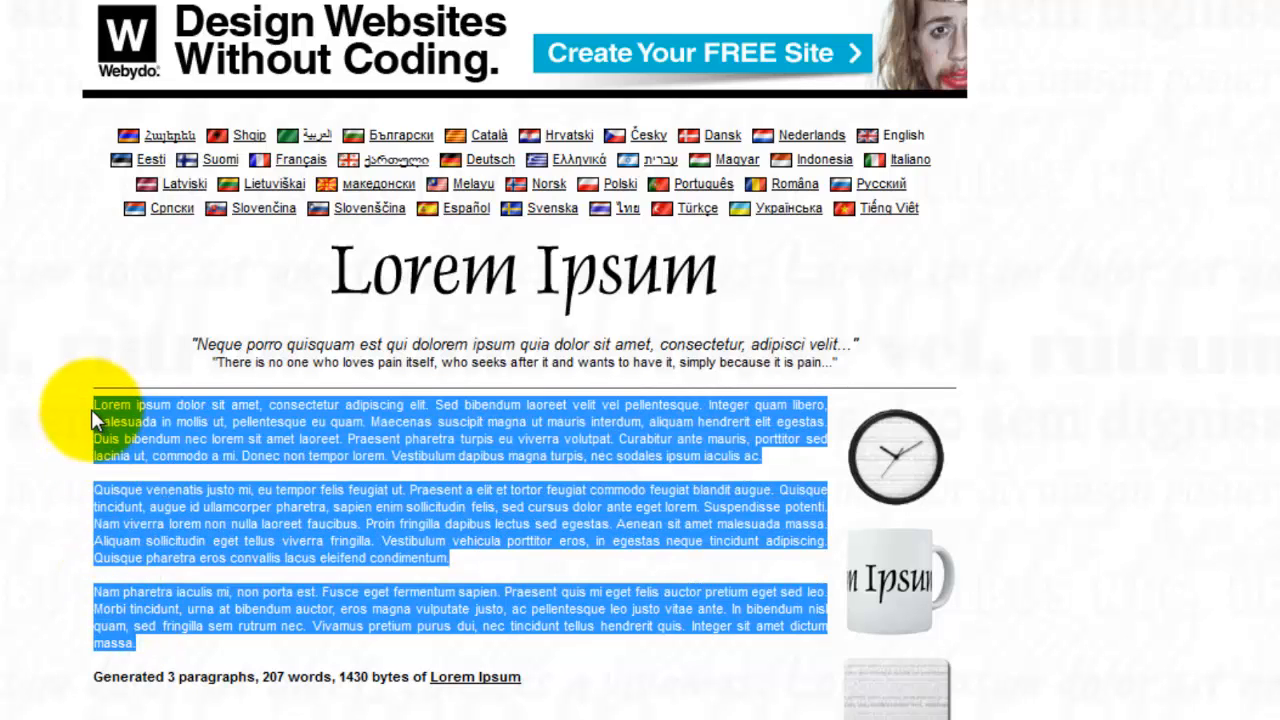
click(262, 665)
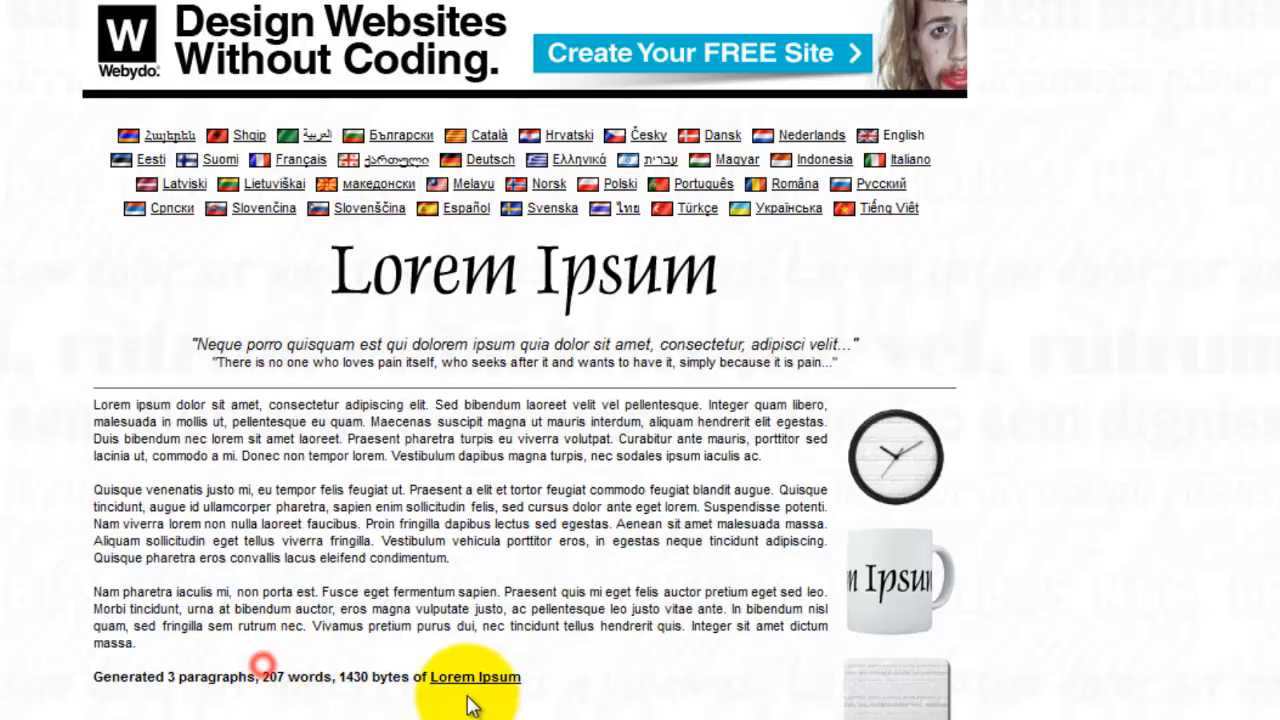
drag(586, 677, 423, 234)
click(390, 590)
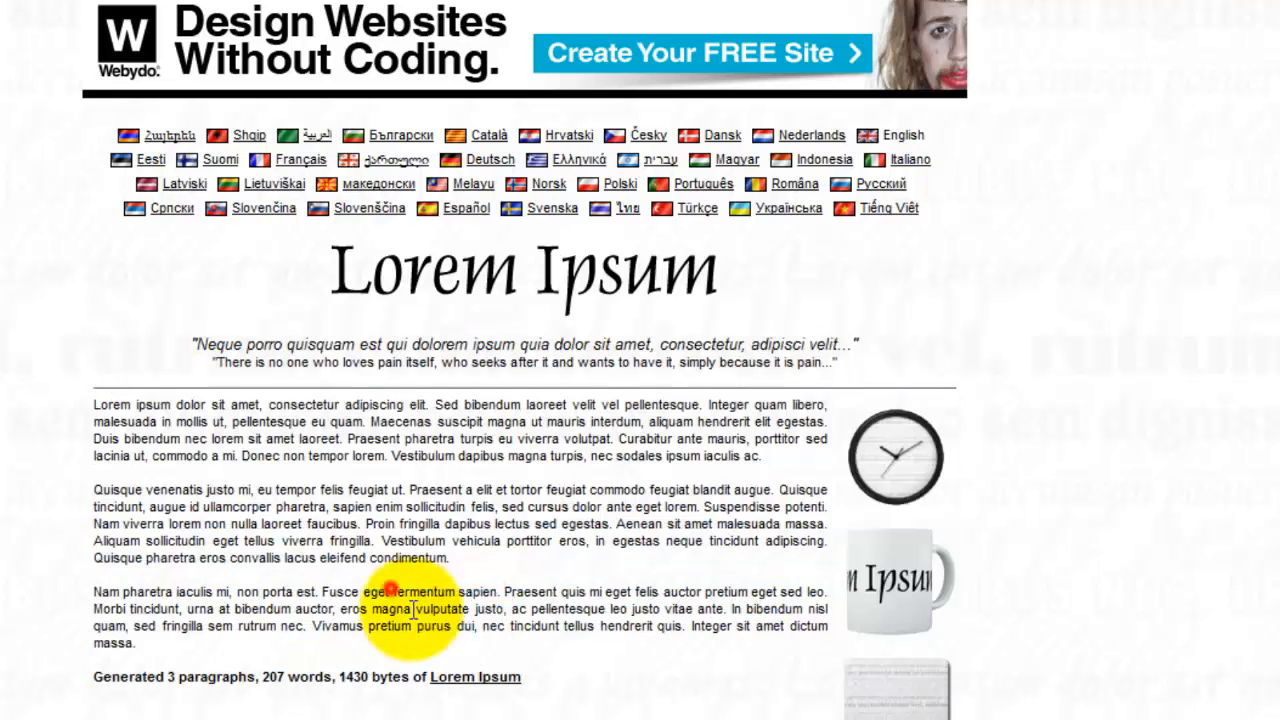
- Copy all three generated Lorem Ipsum paragraphs
drag(143, 643, 100, 404)
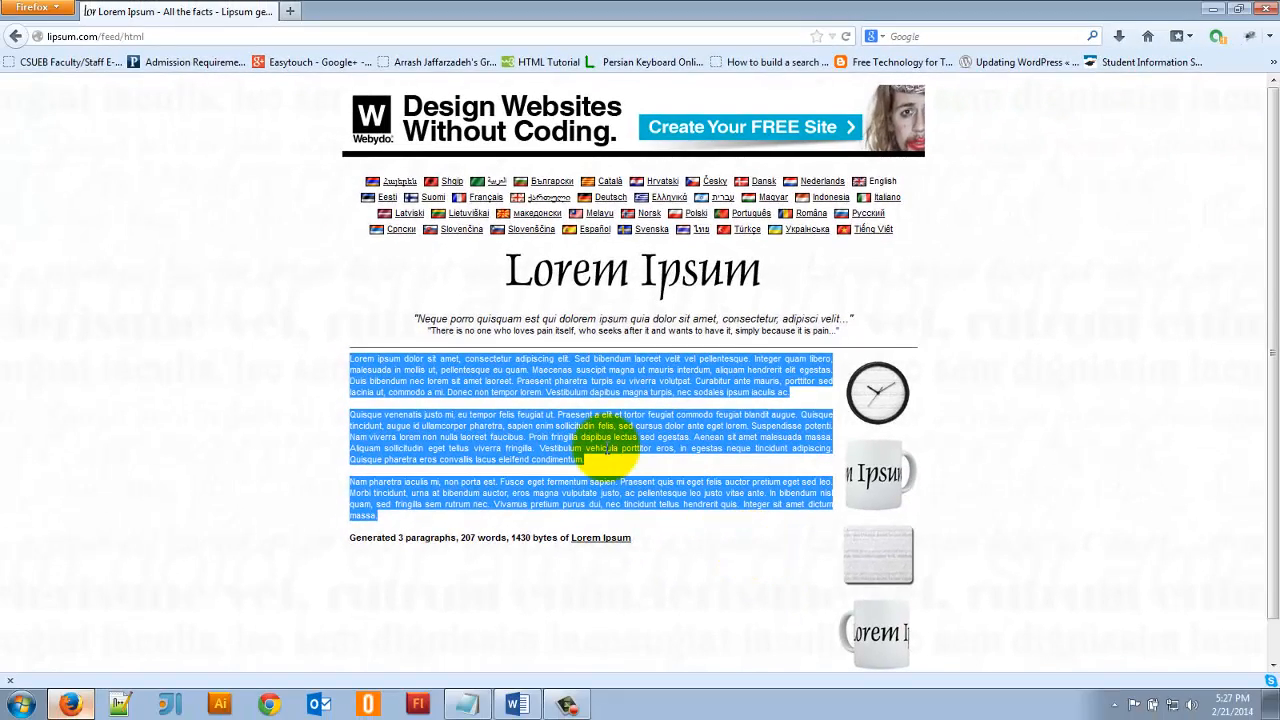
right_click(545, 432)
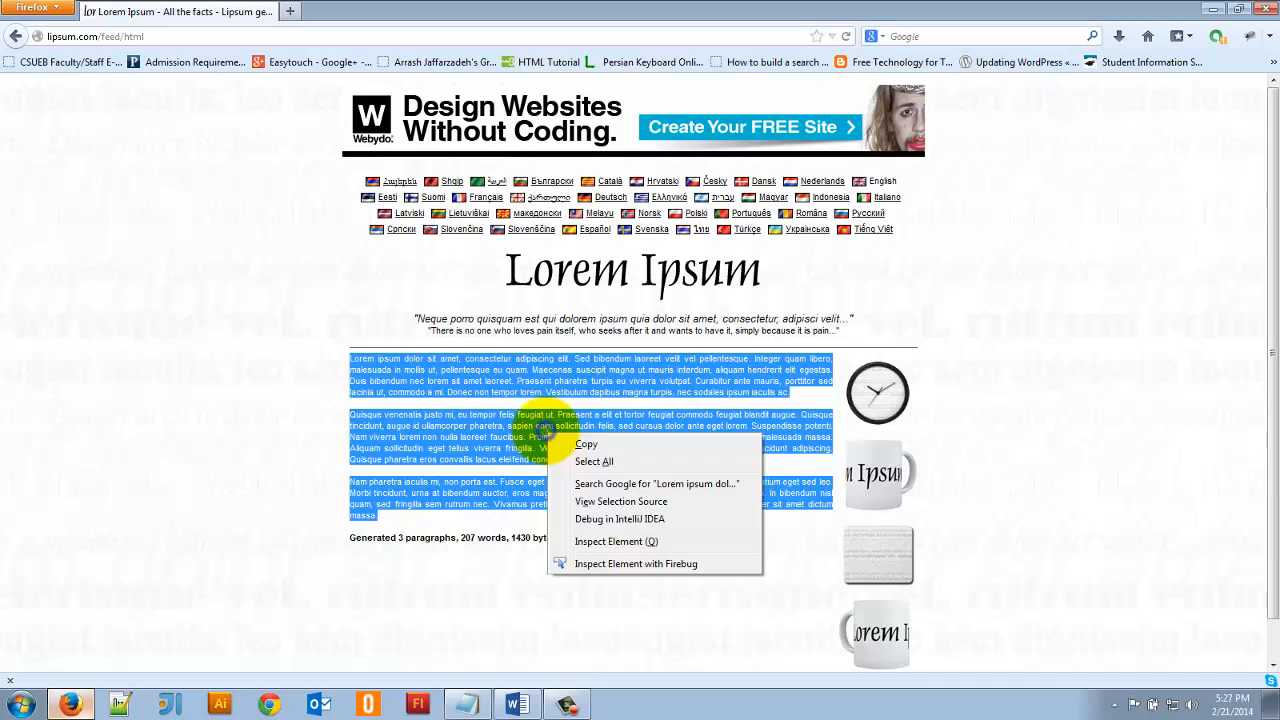
click(611, 443)
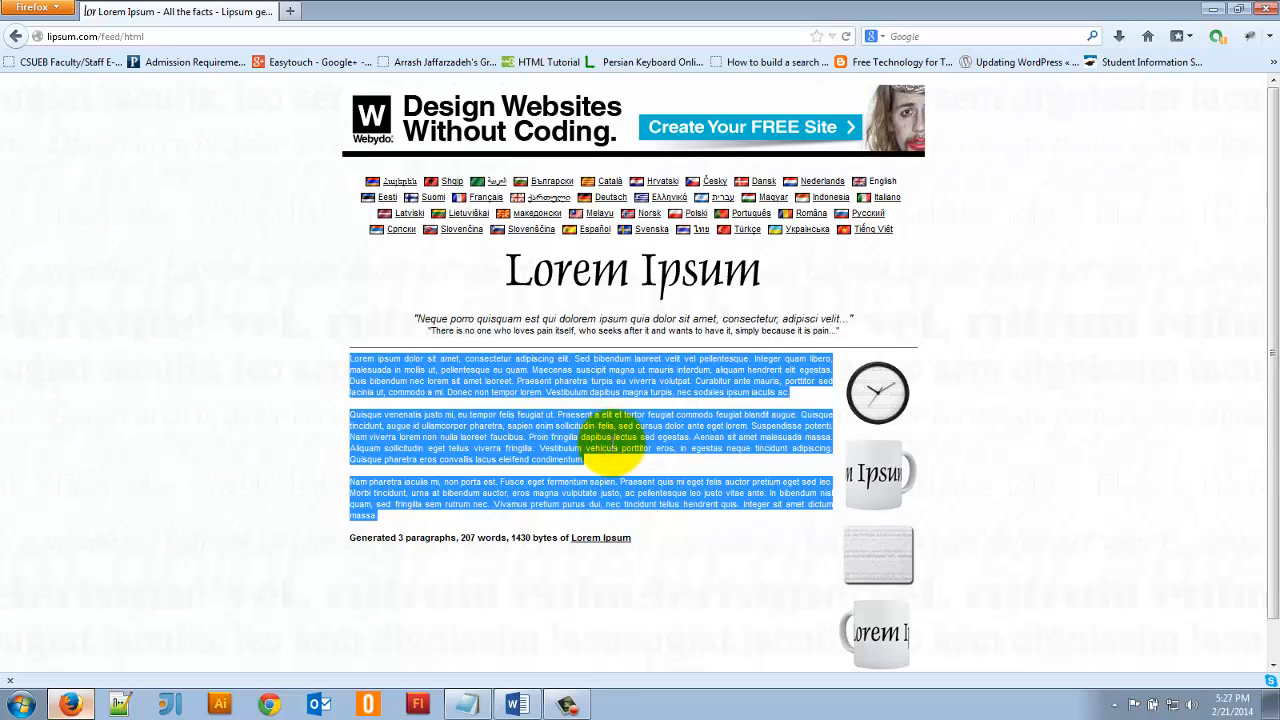
click(517, 705)
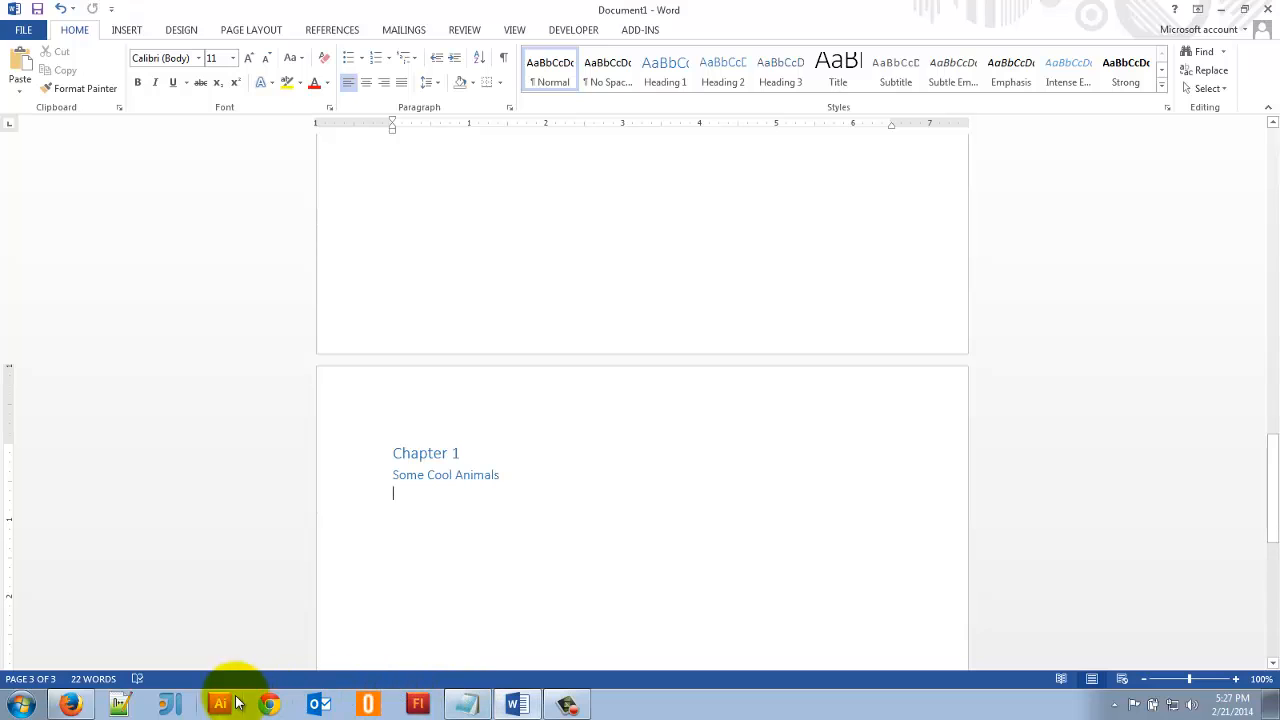
click(70, 705)
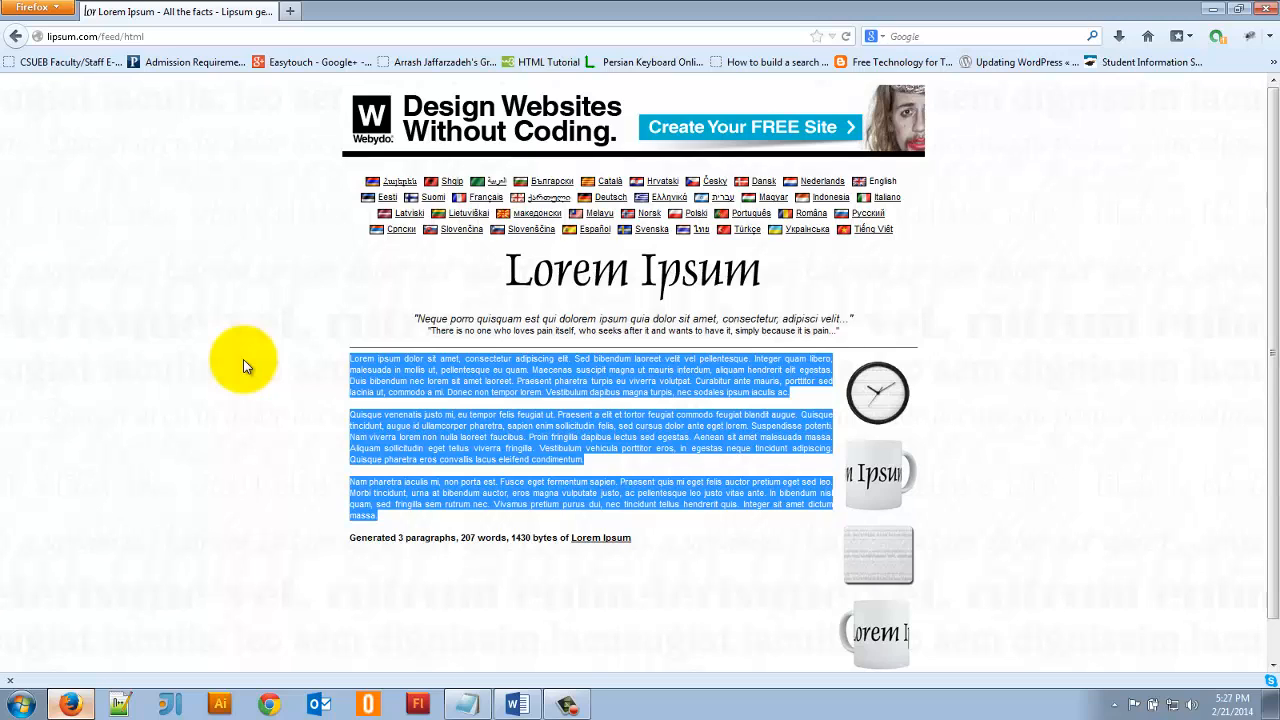
key(alt+Tab)
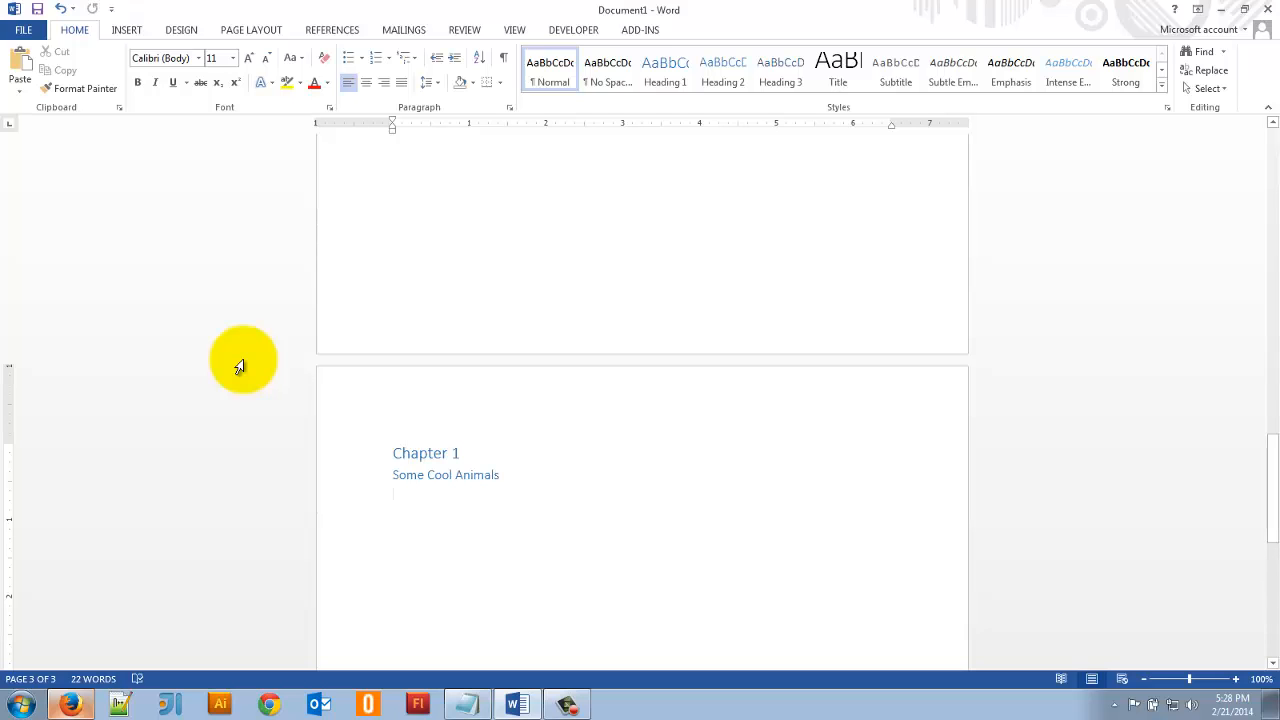
key(alt+Tab)
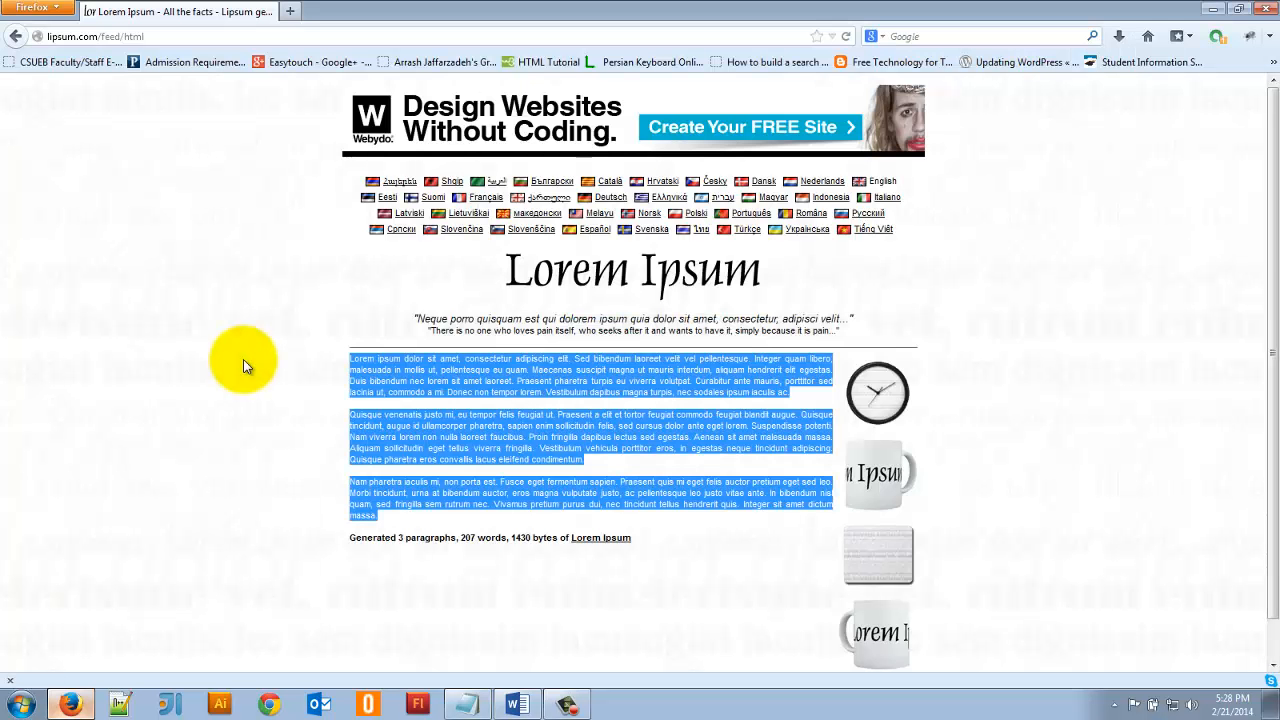
- Switch to Word and examine the paste options for the empty line below "Some Cool Animals"
key(alt+Tab)
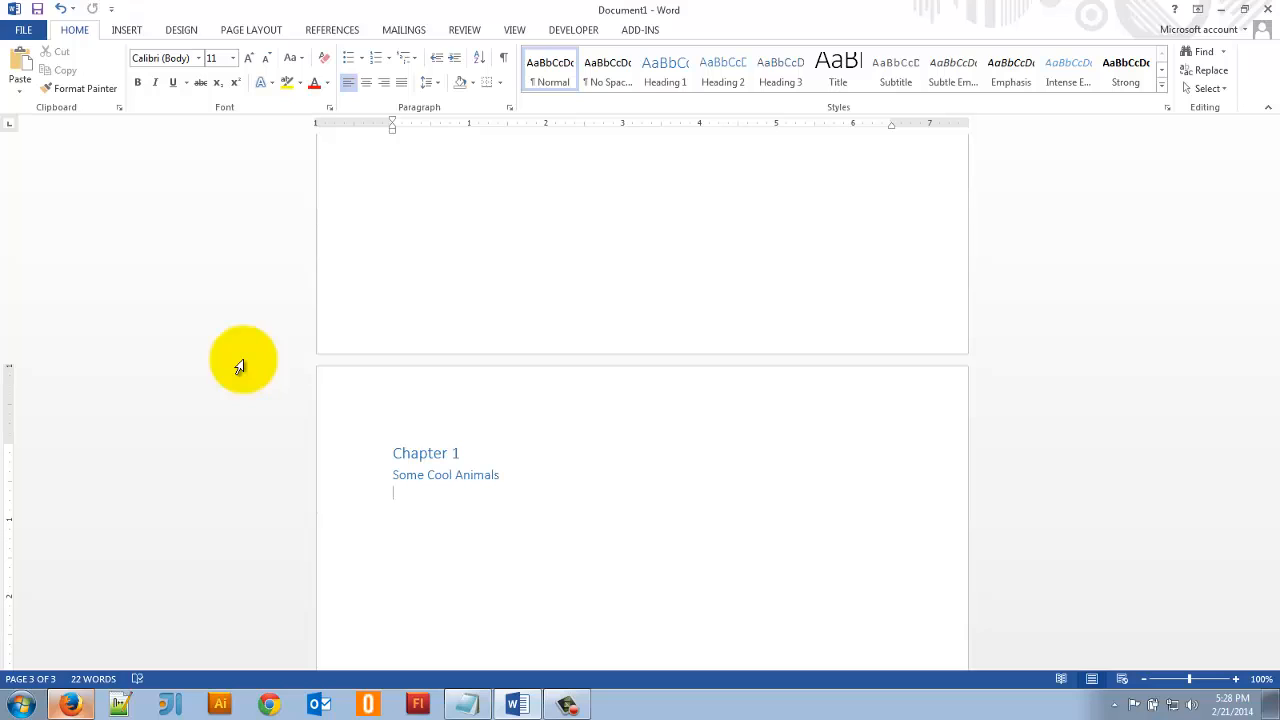
right_click(409, 504)
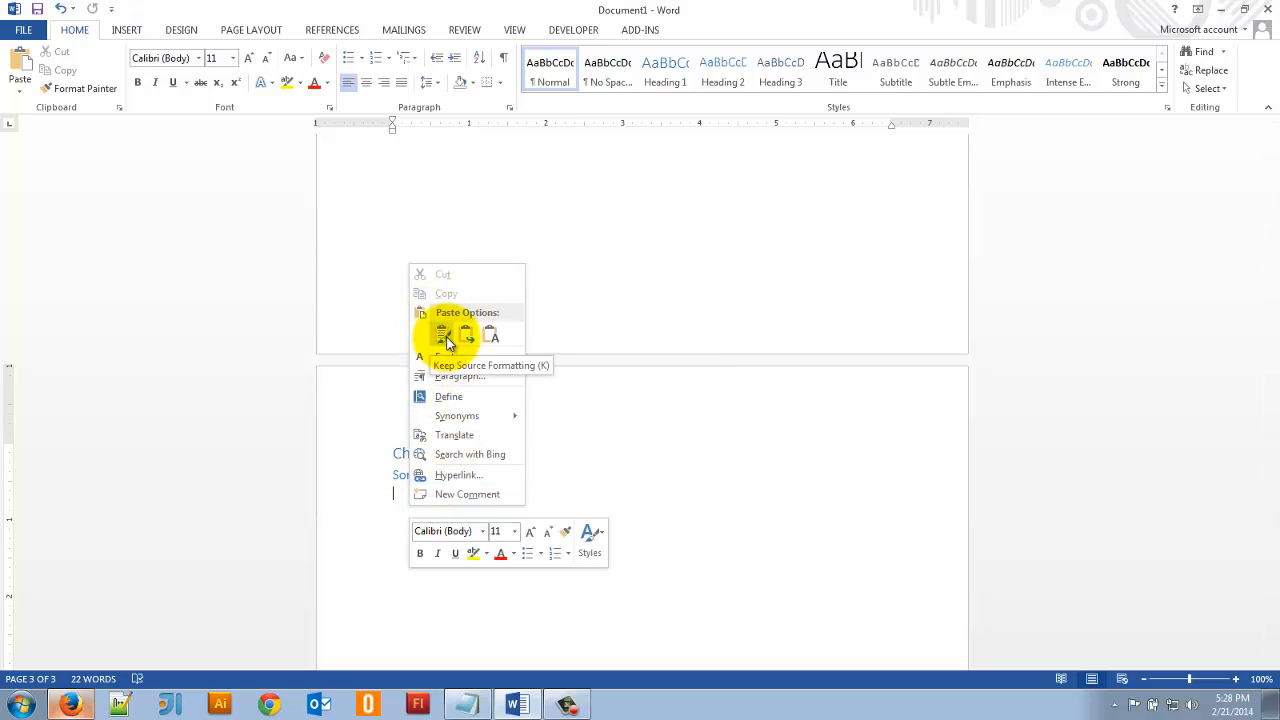
click(360, 540)
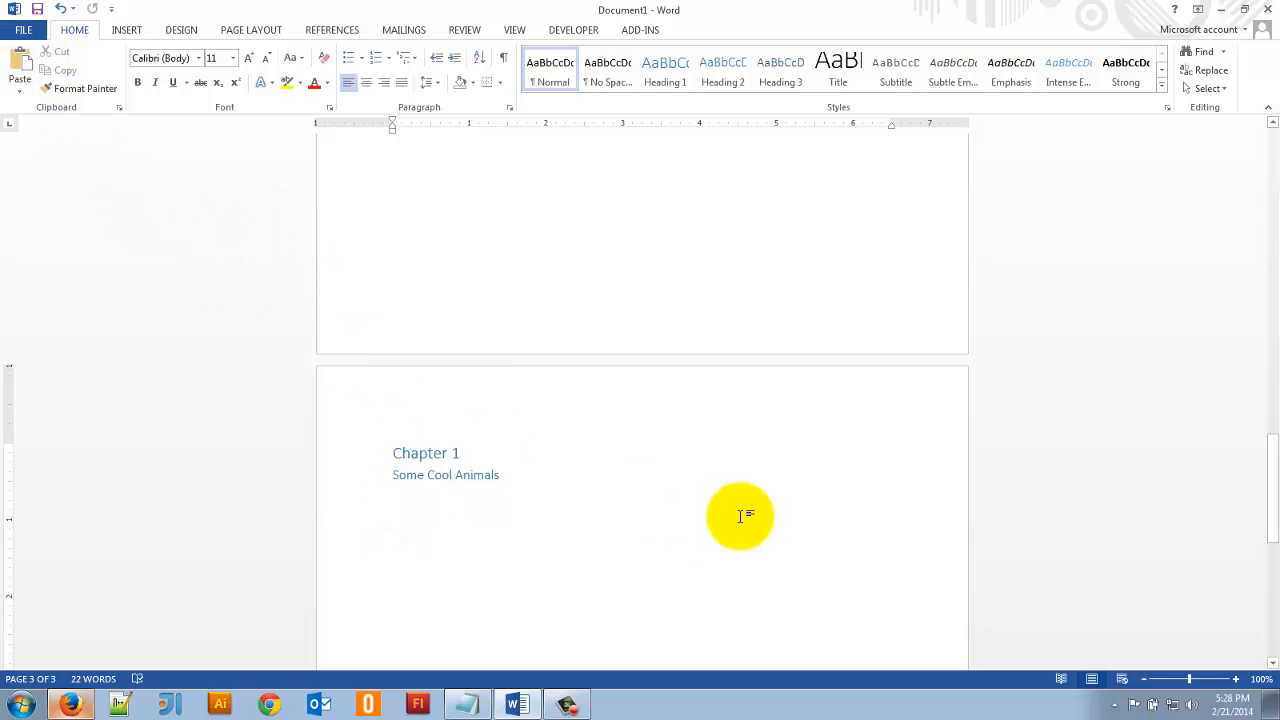
- Paste the three copied Lorem Ipsum paragraphs below "Some Cool Animals" and apply the Normal style to them
key(ctrl+v)
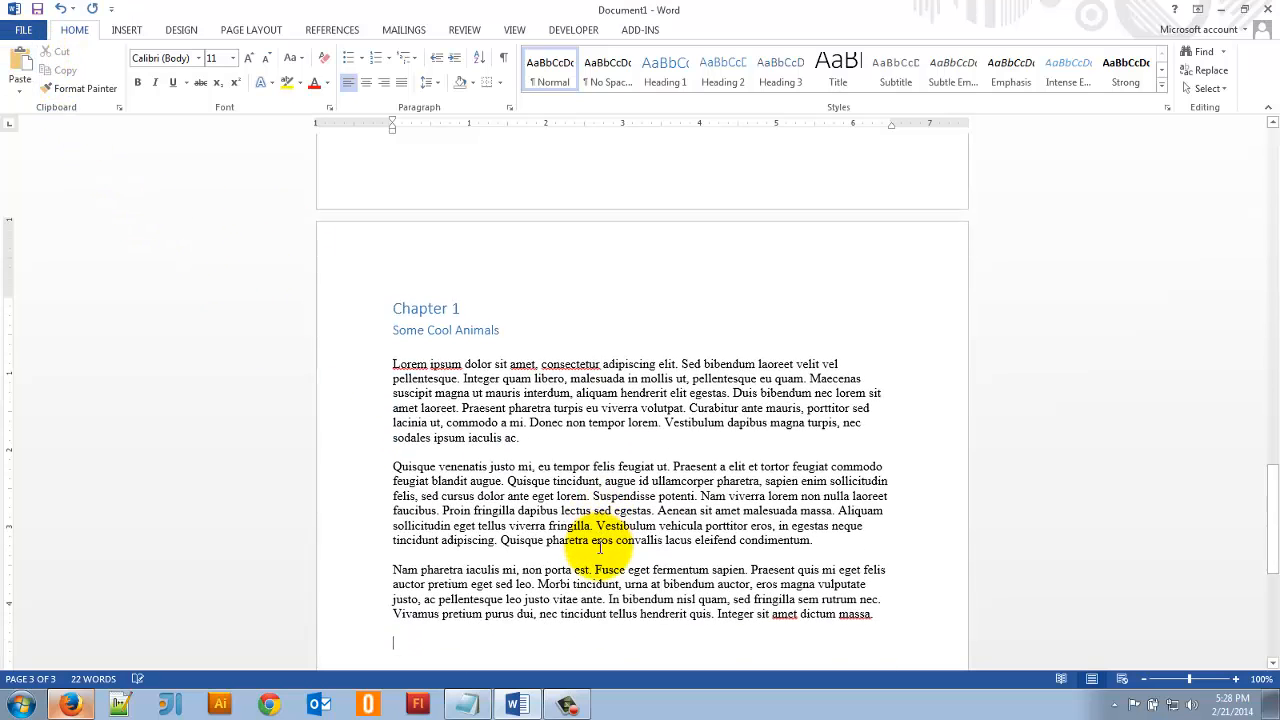
click(398, 358)
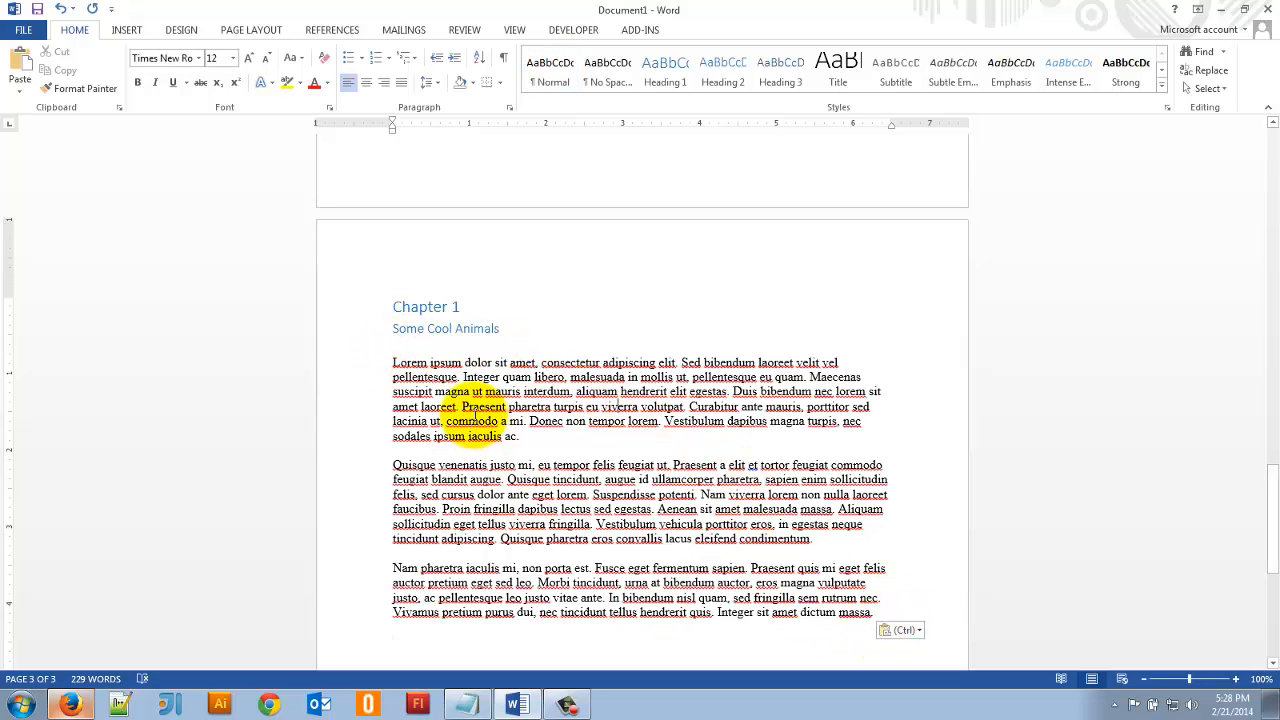
scroll(474, 415, down, 1)
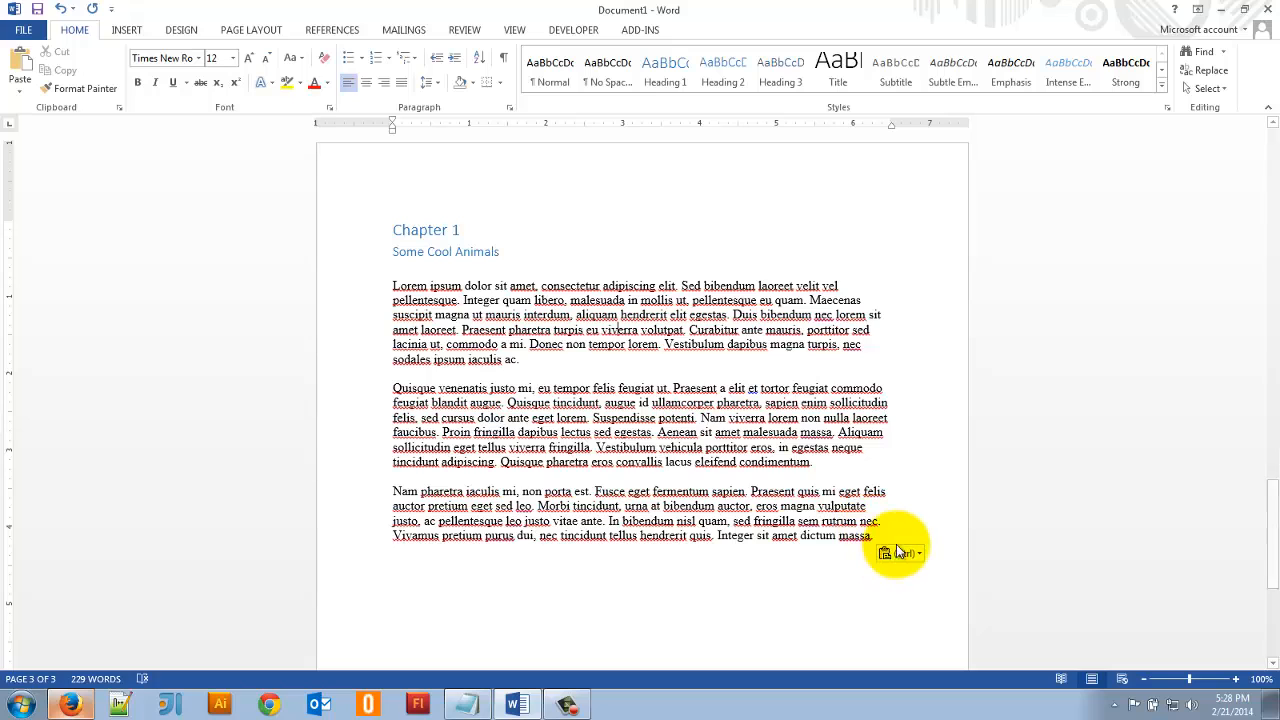
drag(897, 539, 393, 281)
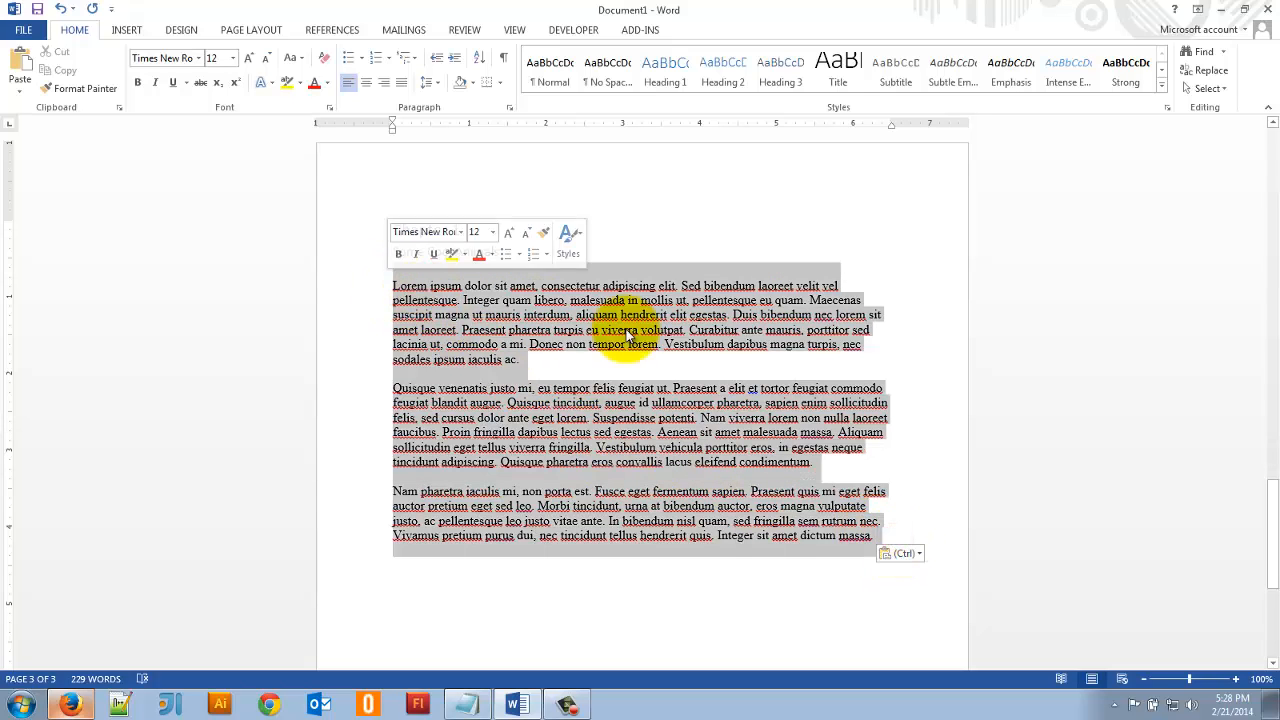
click(557, 77)
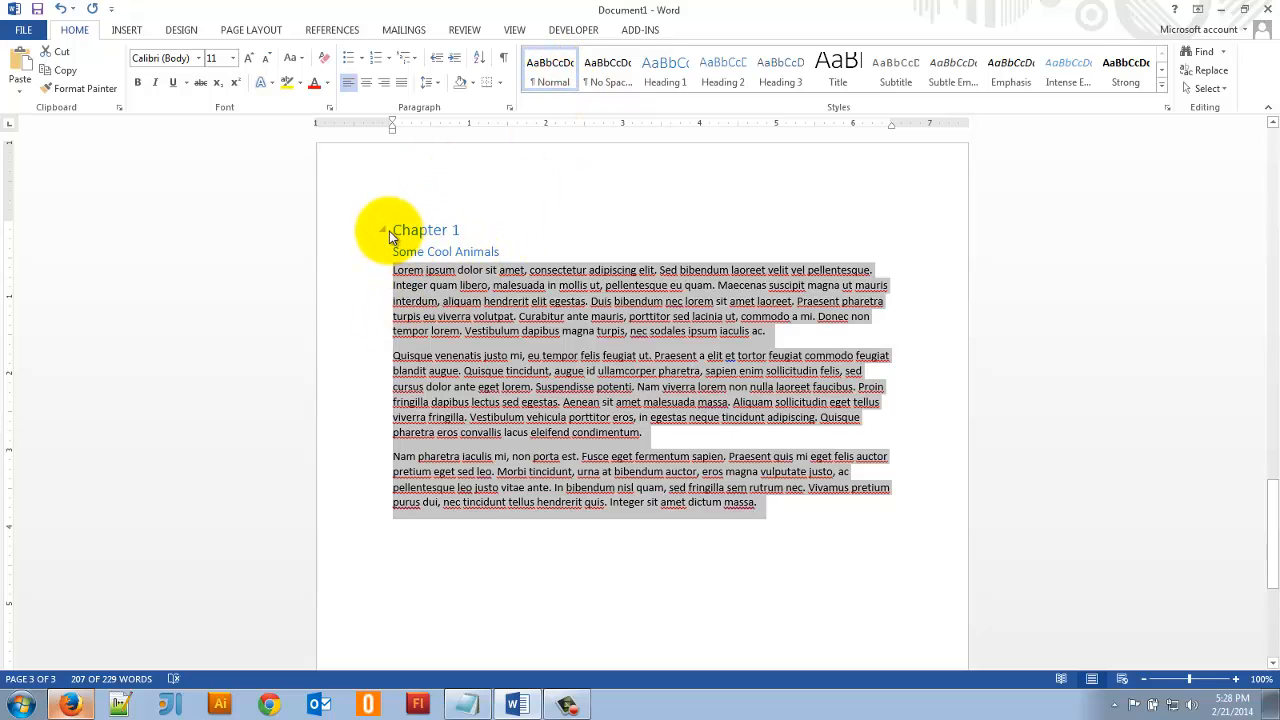
click(415, 227)
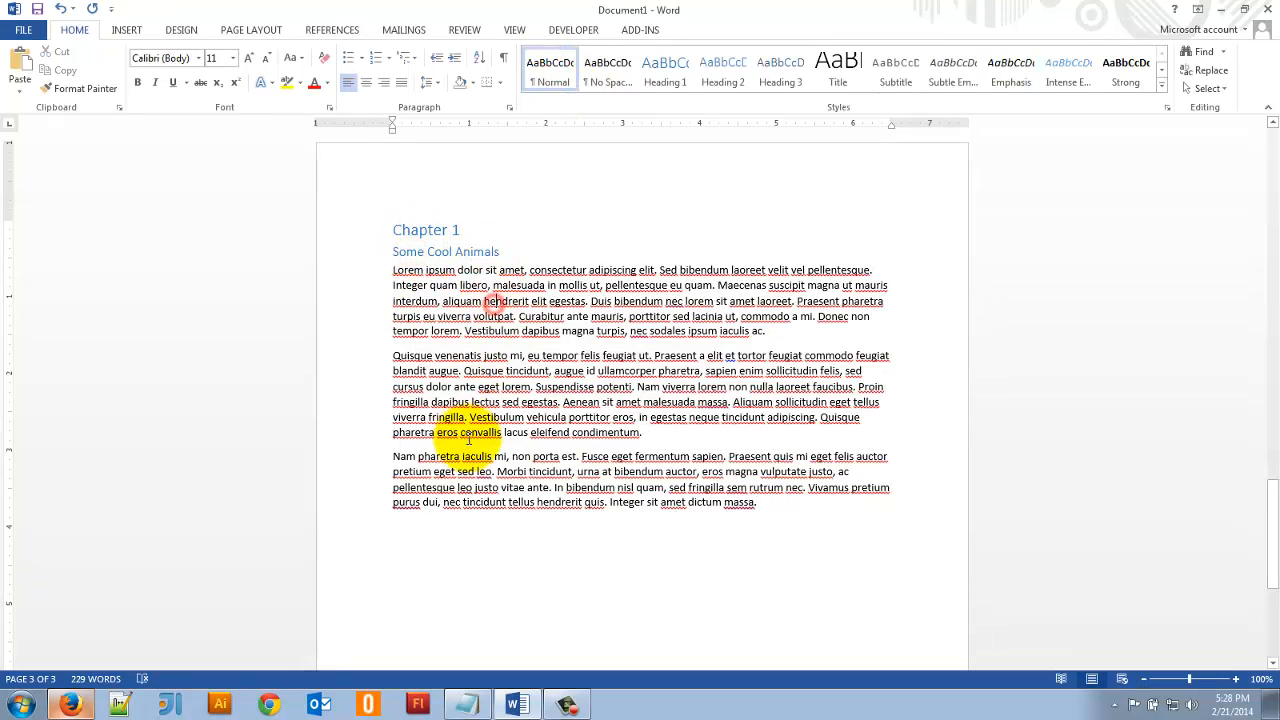
click(465, 432)
- Add a "General Information" heading in Heading 2 style below the Chapter 1 paragraphs, followed by an empty line
click(427, 536)
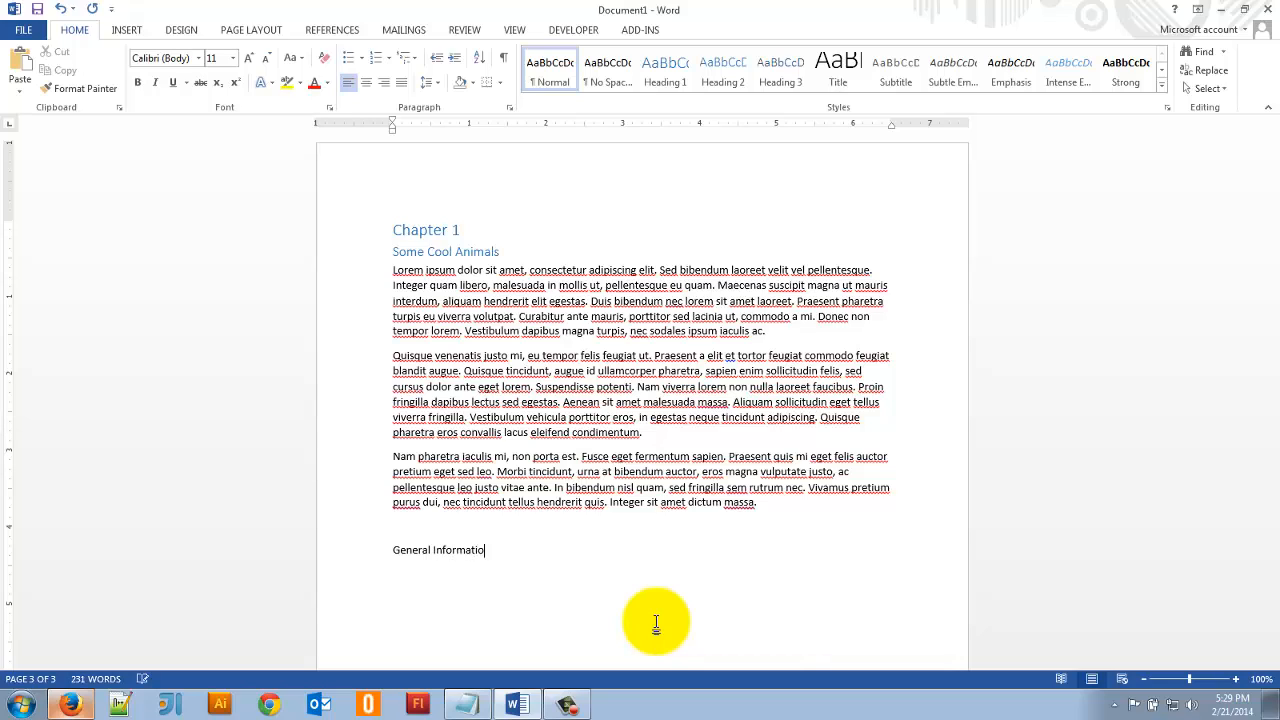
click(354, 551)
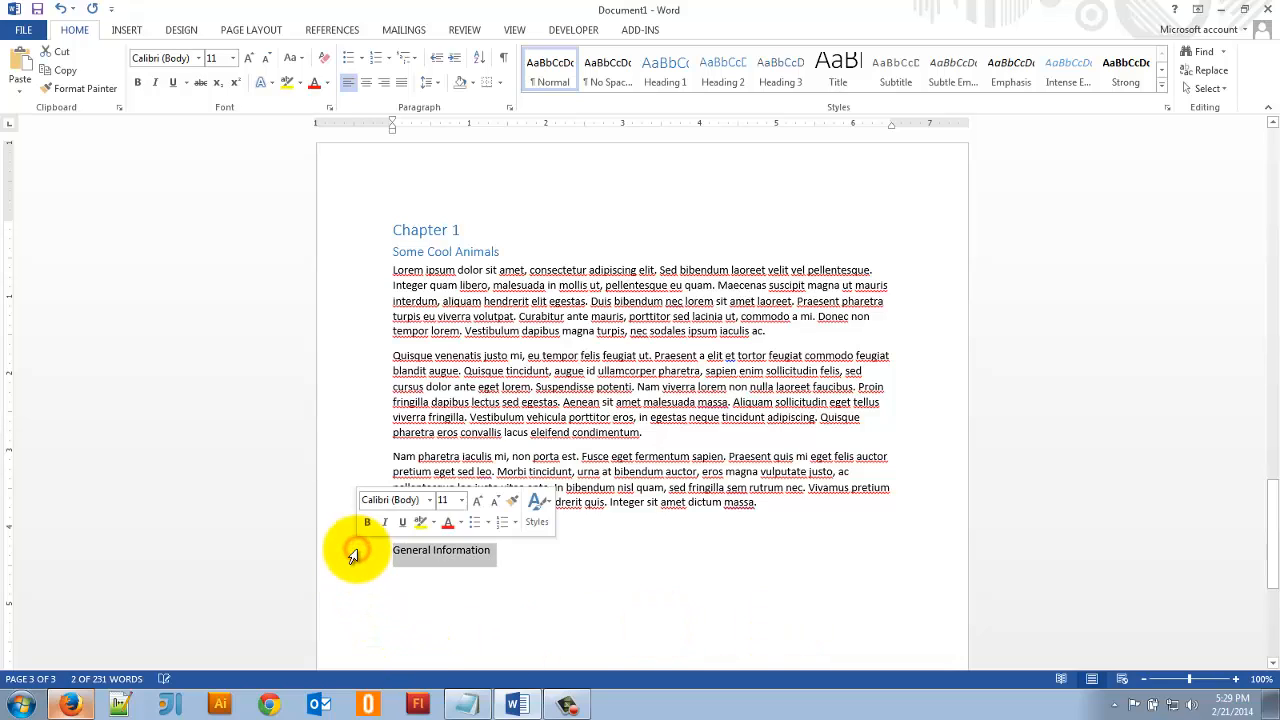
click(712, 70)
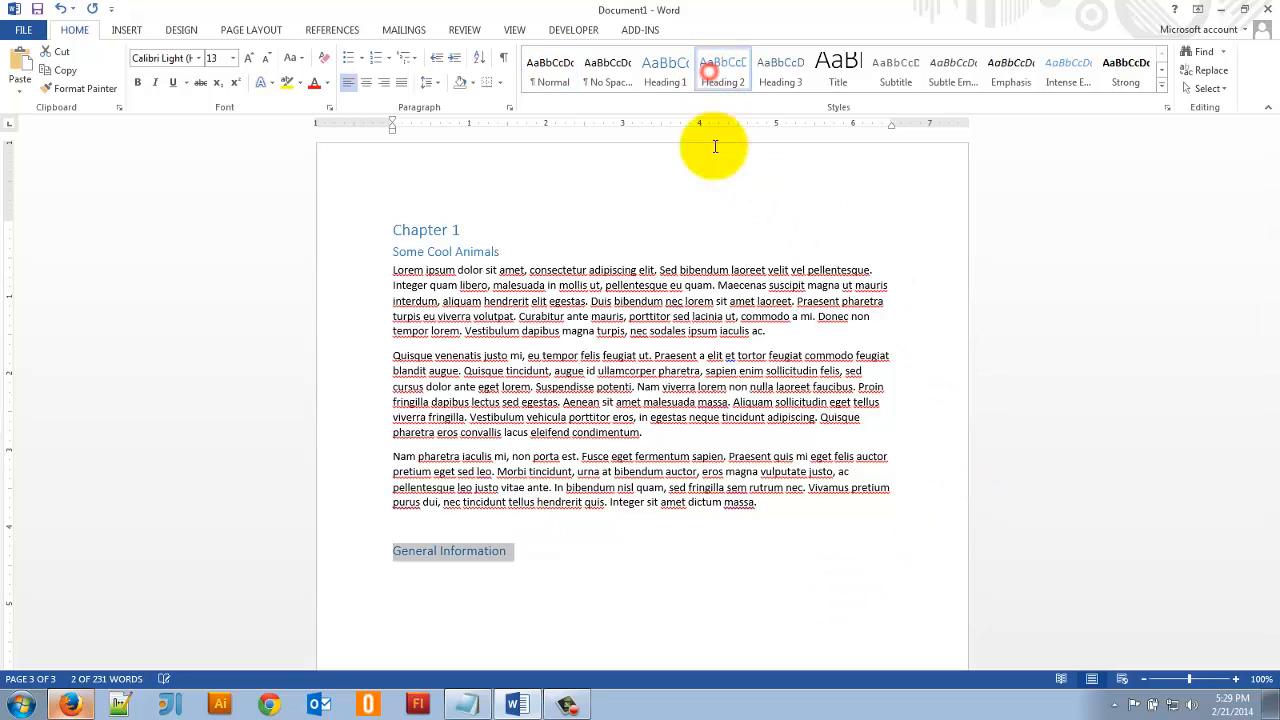
click(537, 596)
key(Return)
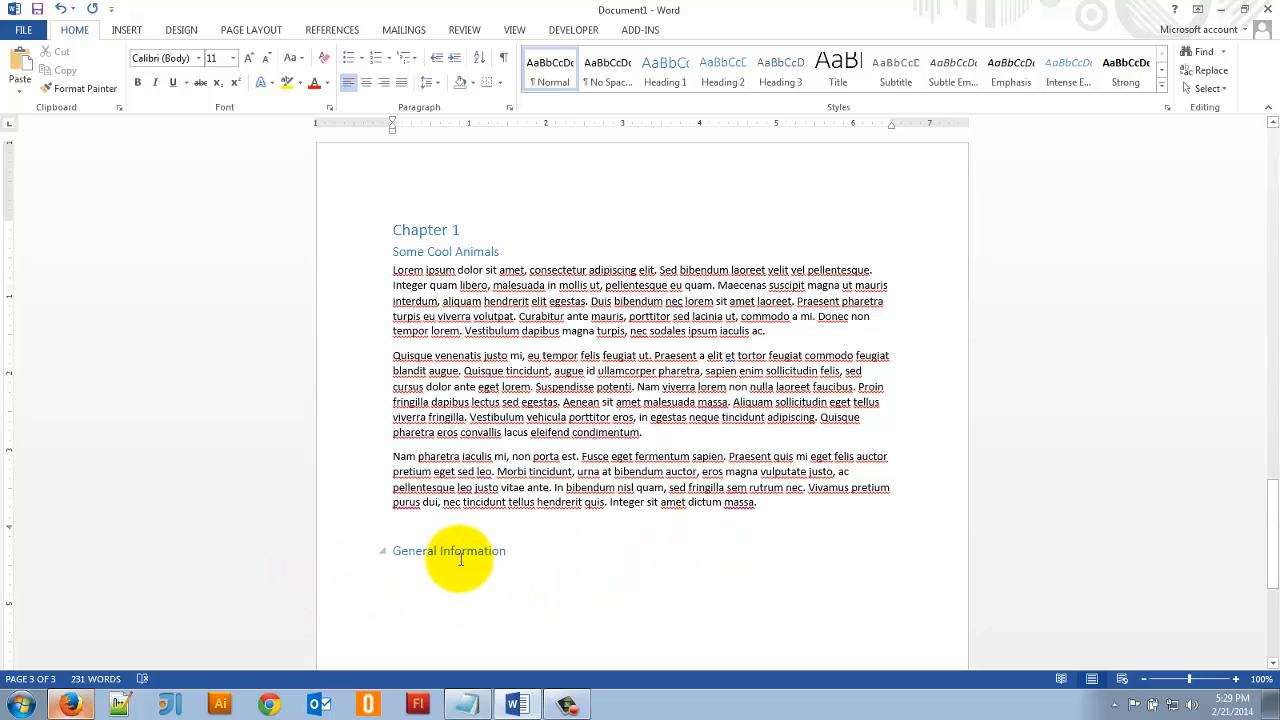
- Switch to Firefox and generate 4 paragraphs of Lorem Ipsum text with the lipsum.com generator
key(alt+Tab)
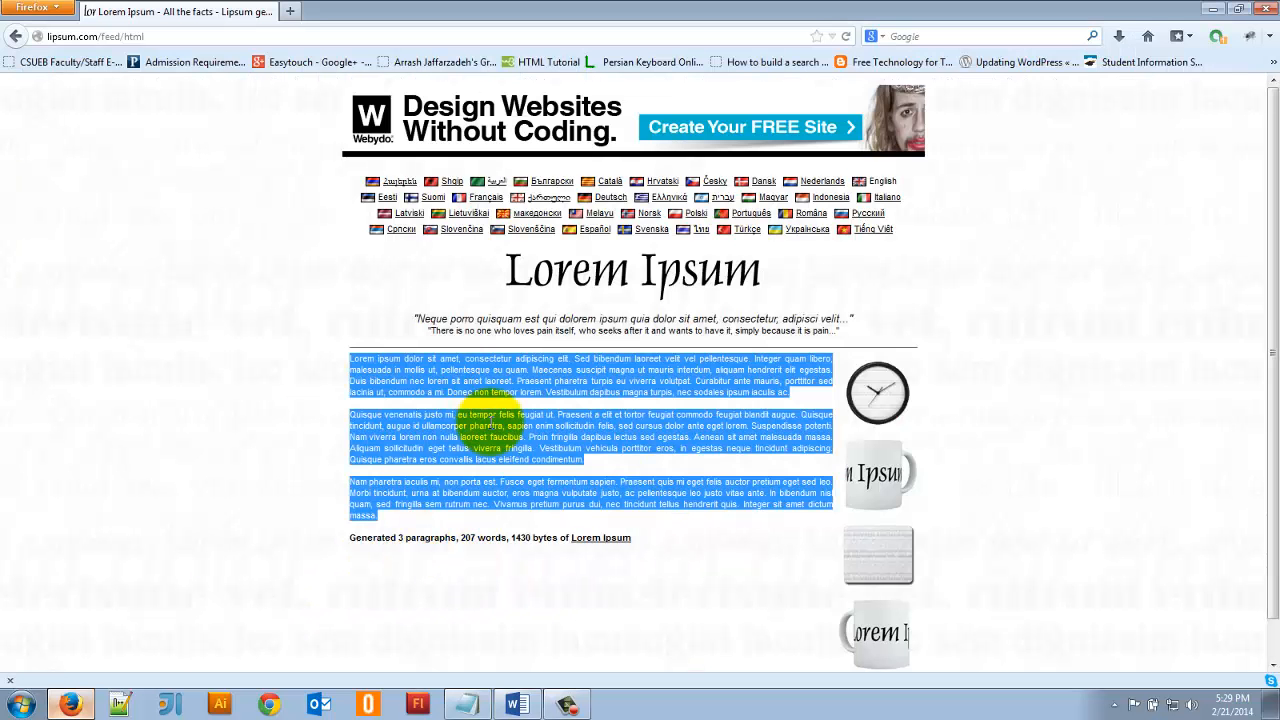
click(13, 37)
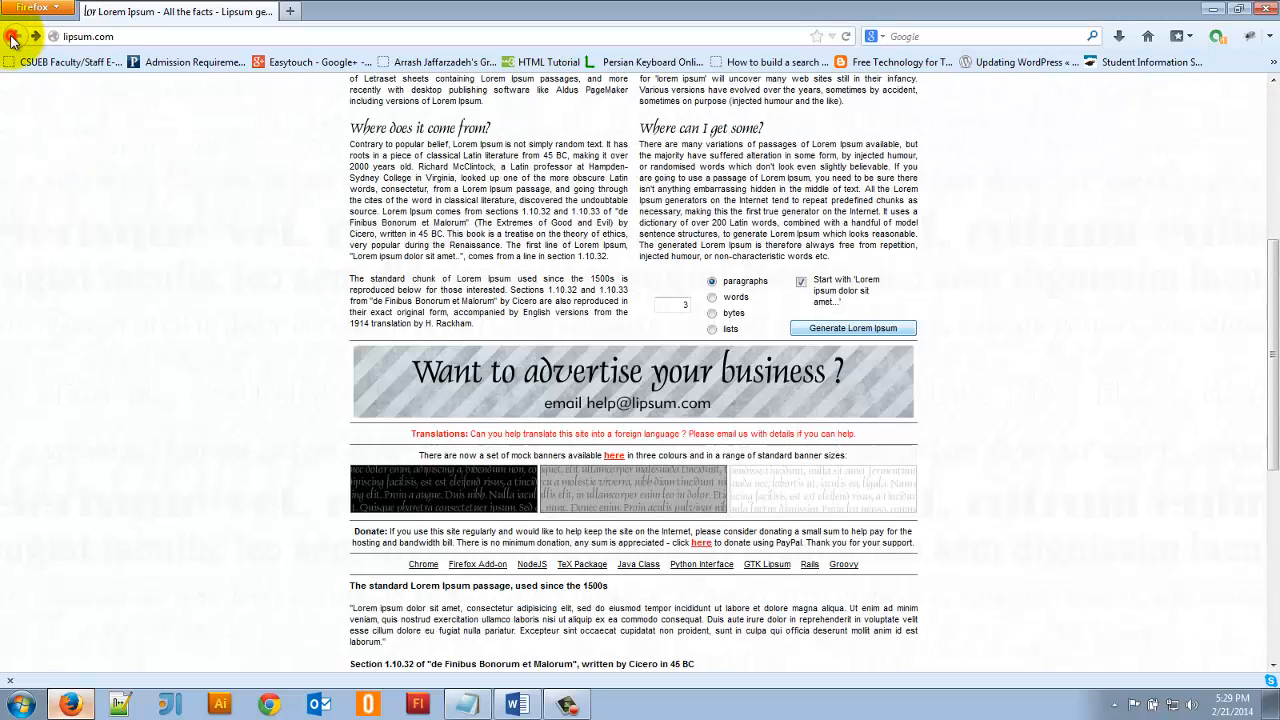
double_click(667, 305)
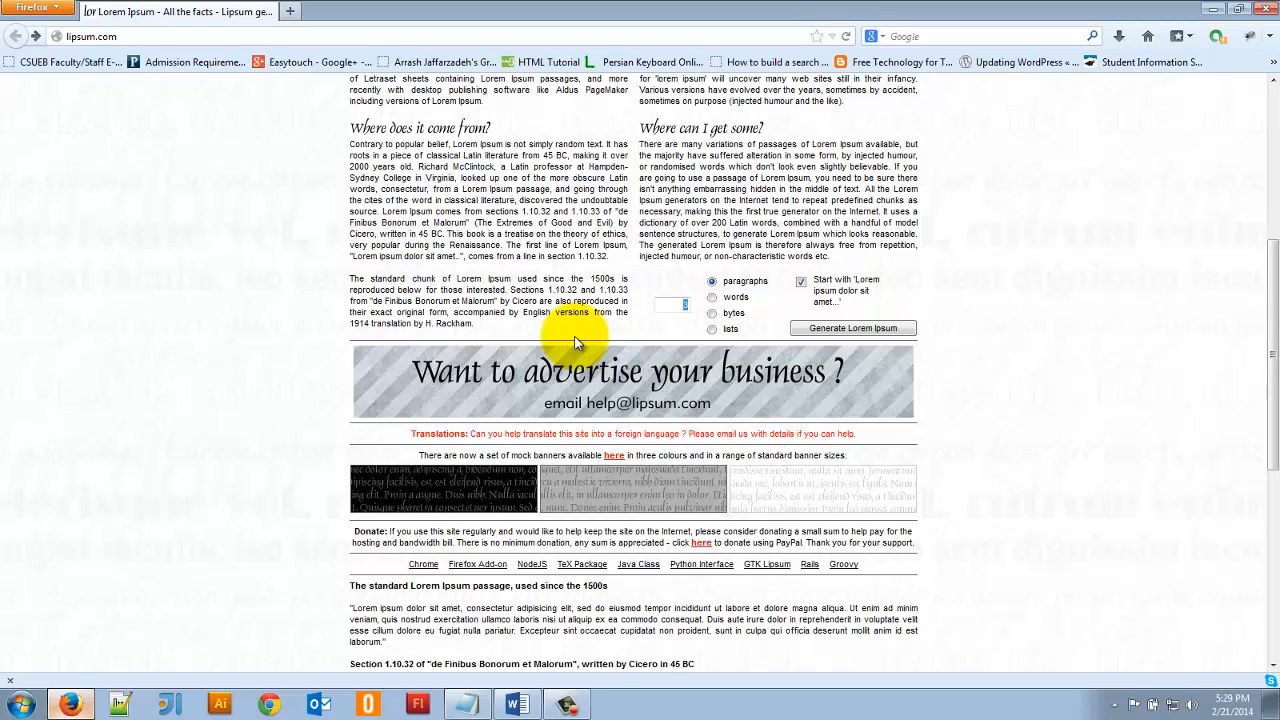
text(4)
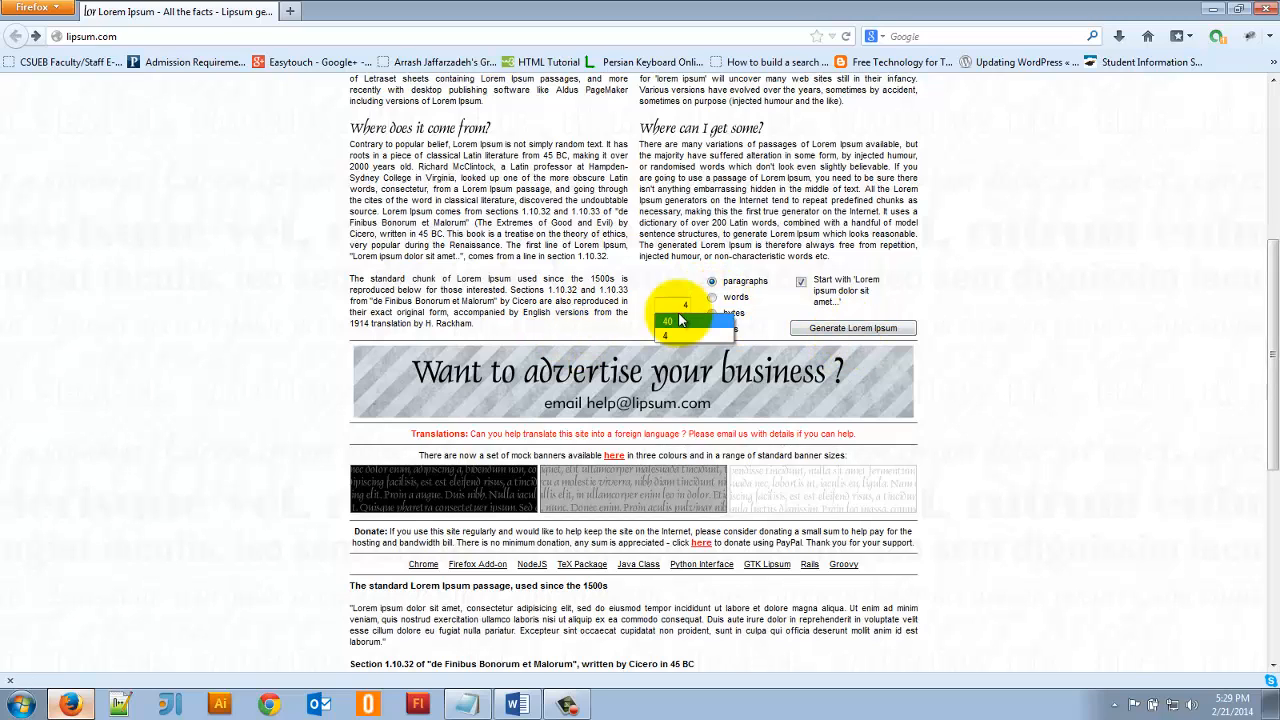
click(656, 308)
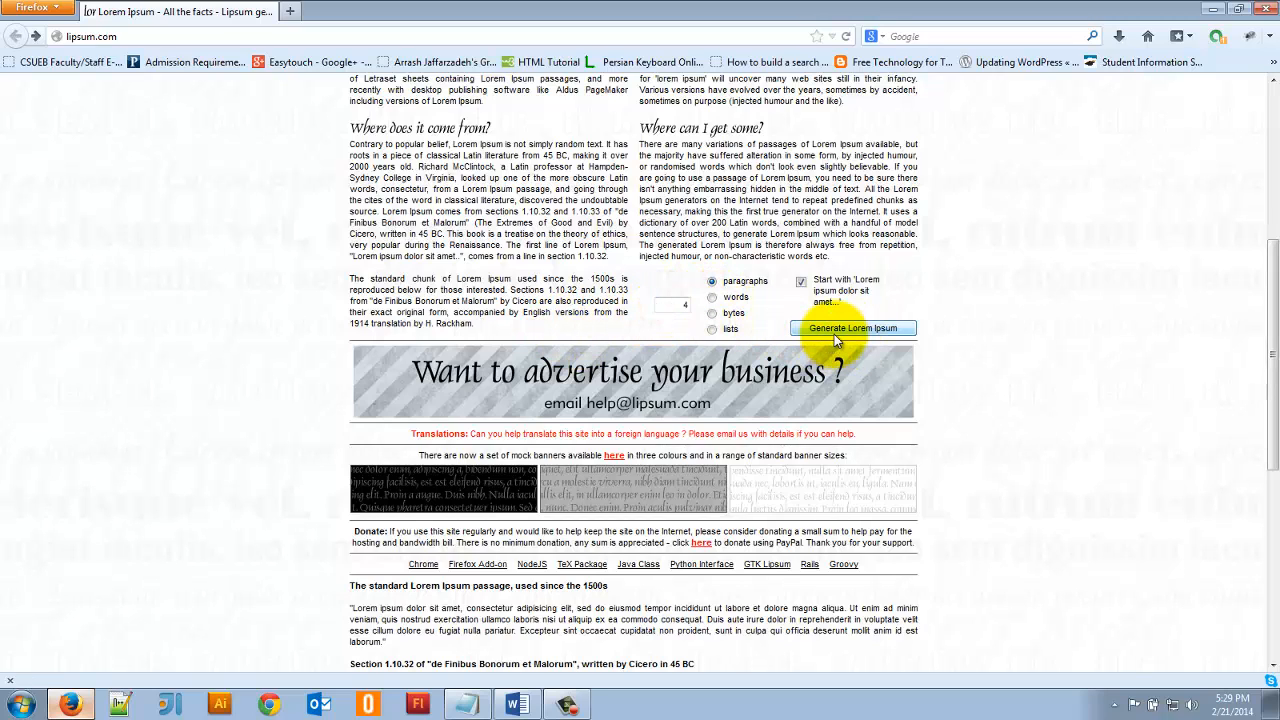
click(834, 330)
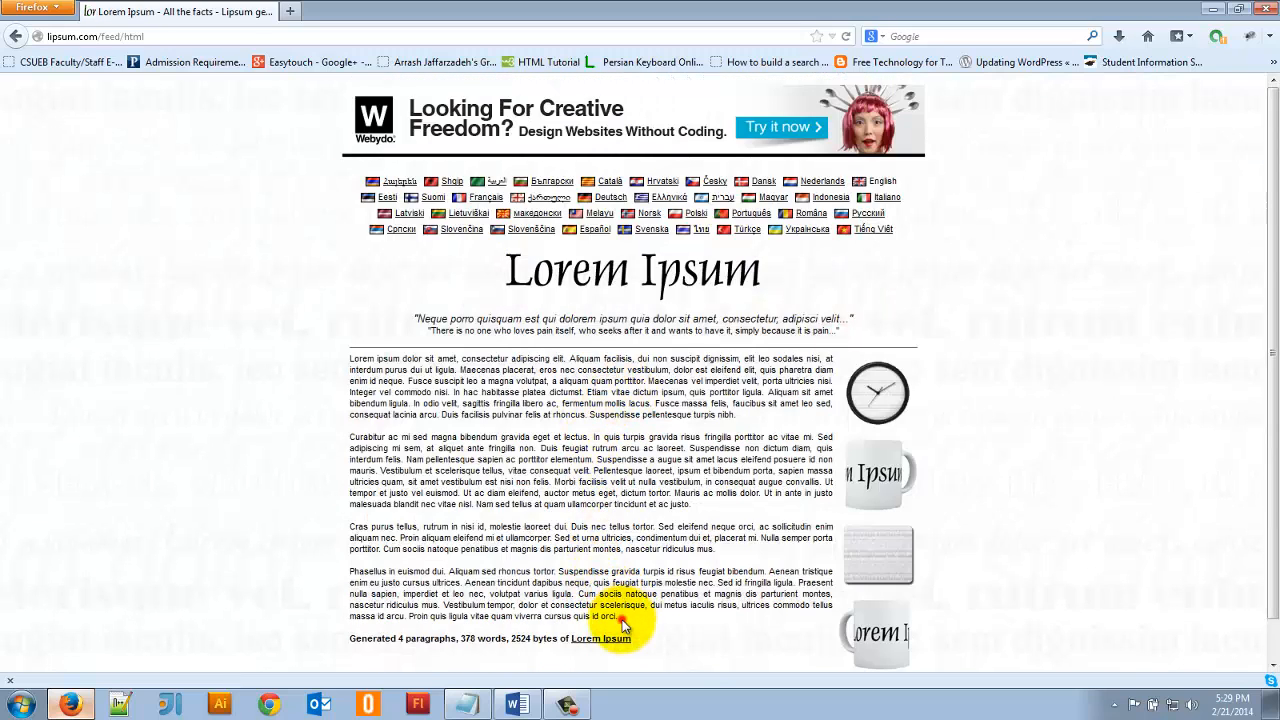
- Copy all four generated paragraphs and paste them into the Word document below the "General Information" heading
drag(621, 620, 350, 358)
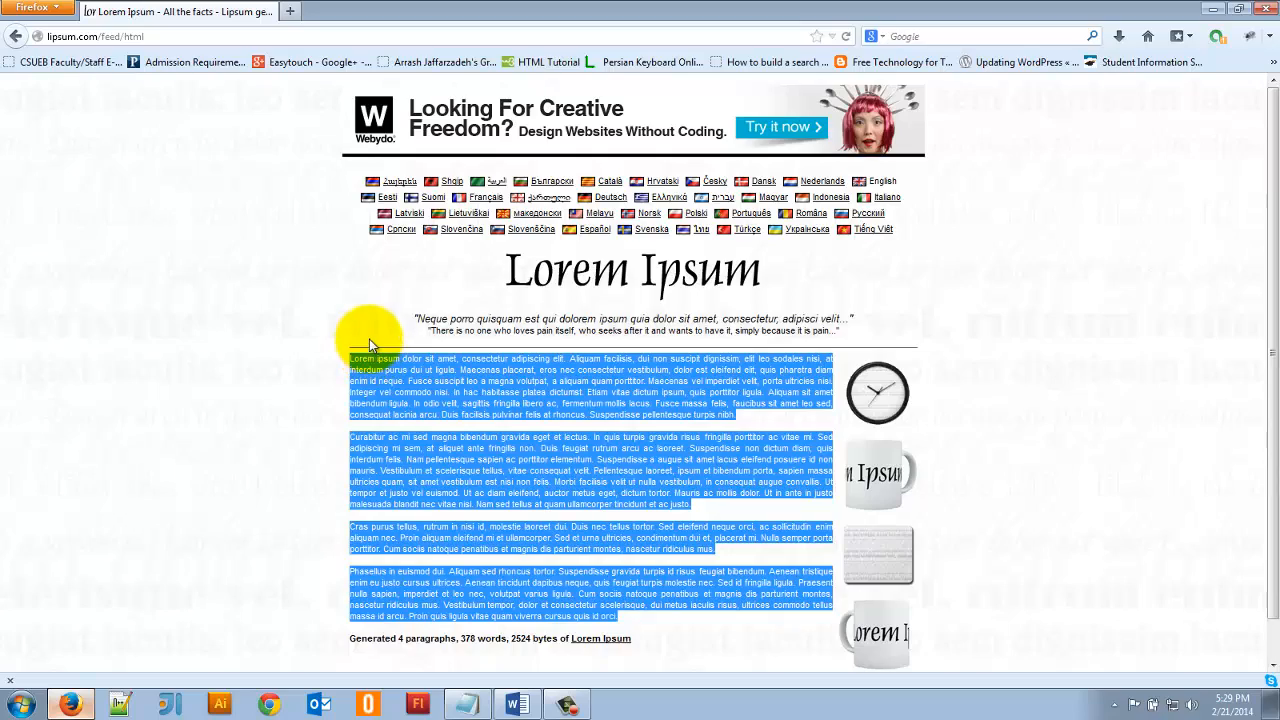
key(alt+Tab)
key(ctrl+v)
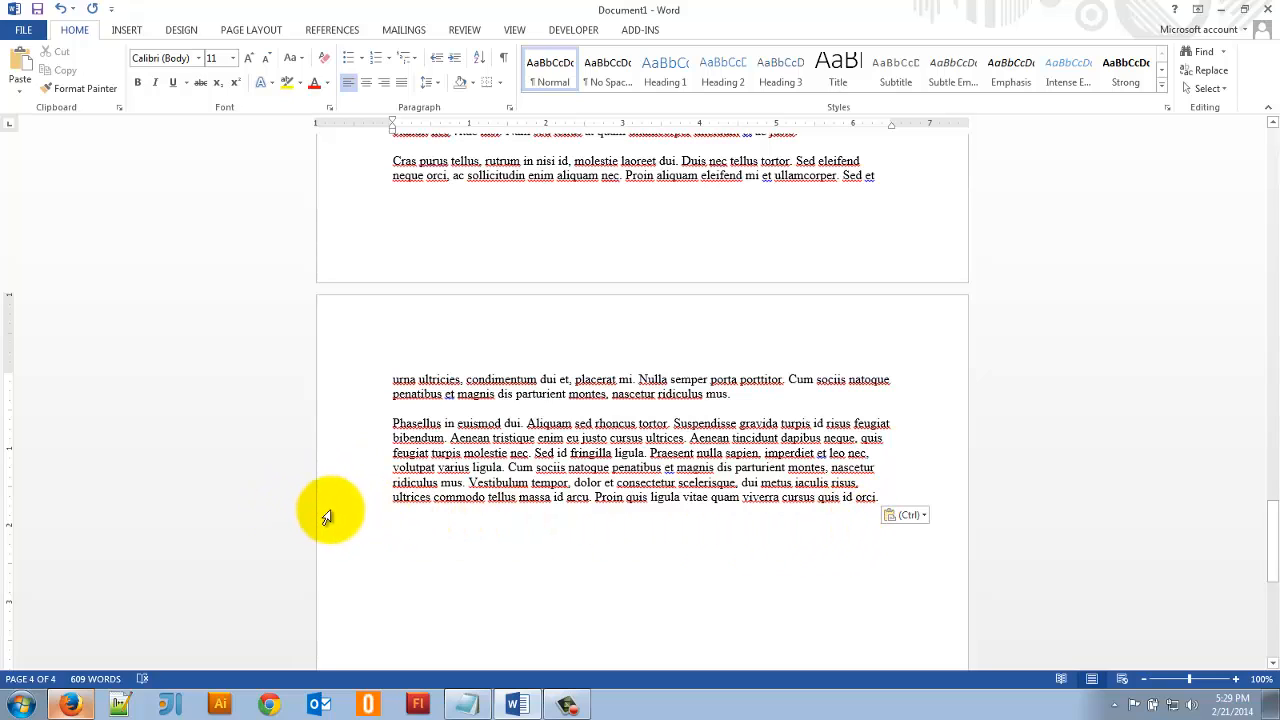
- Apply the Normal style to the four pasted paragraphs under "General Information"
drag(327, 508, 330, 297)
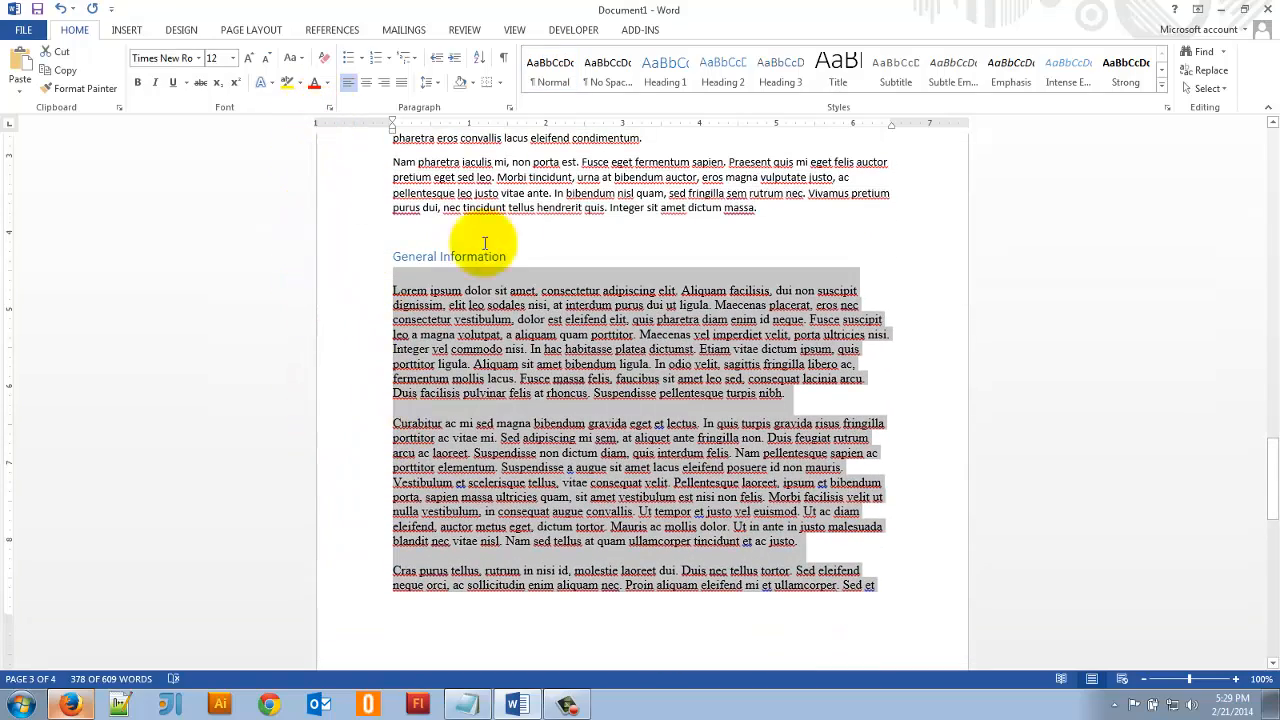
click(558, 66)
scroll(600, 400, down, 8)
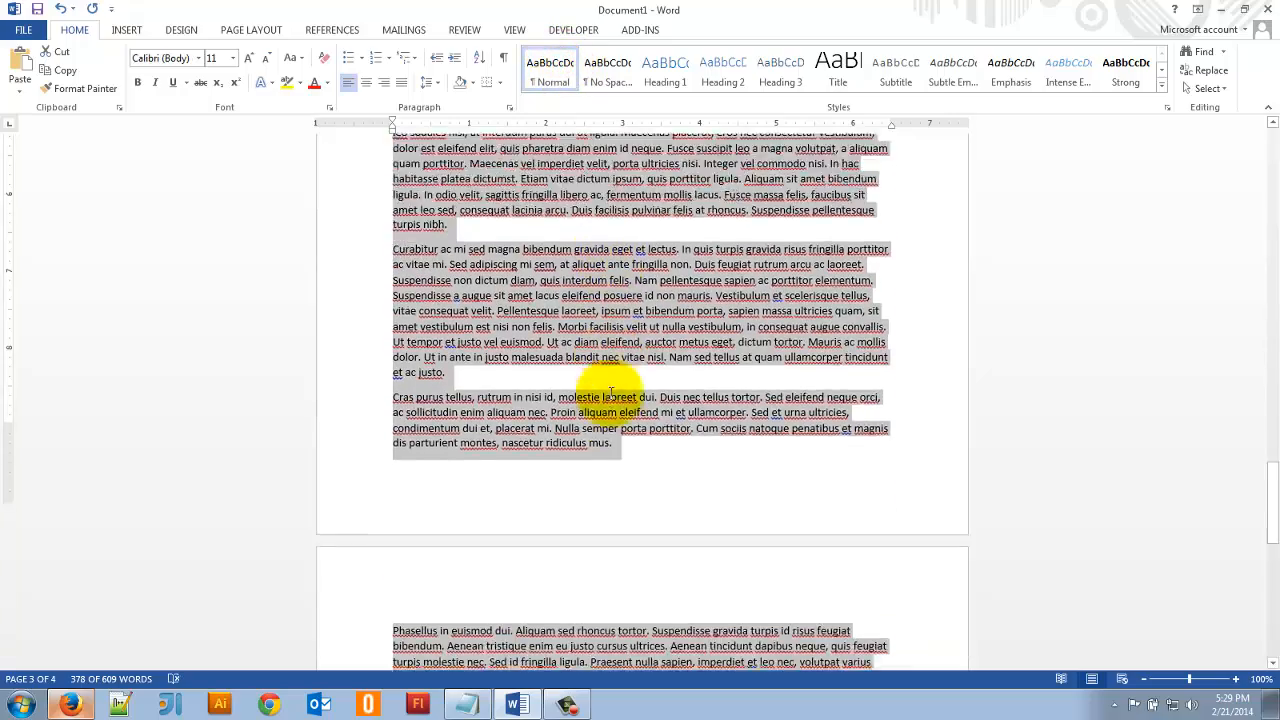
click(808, 471)
scroll(771, 480, up, 10)
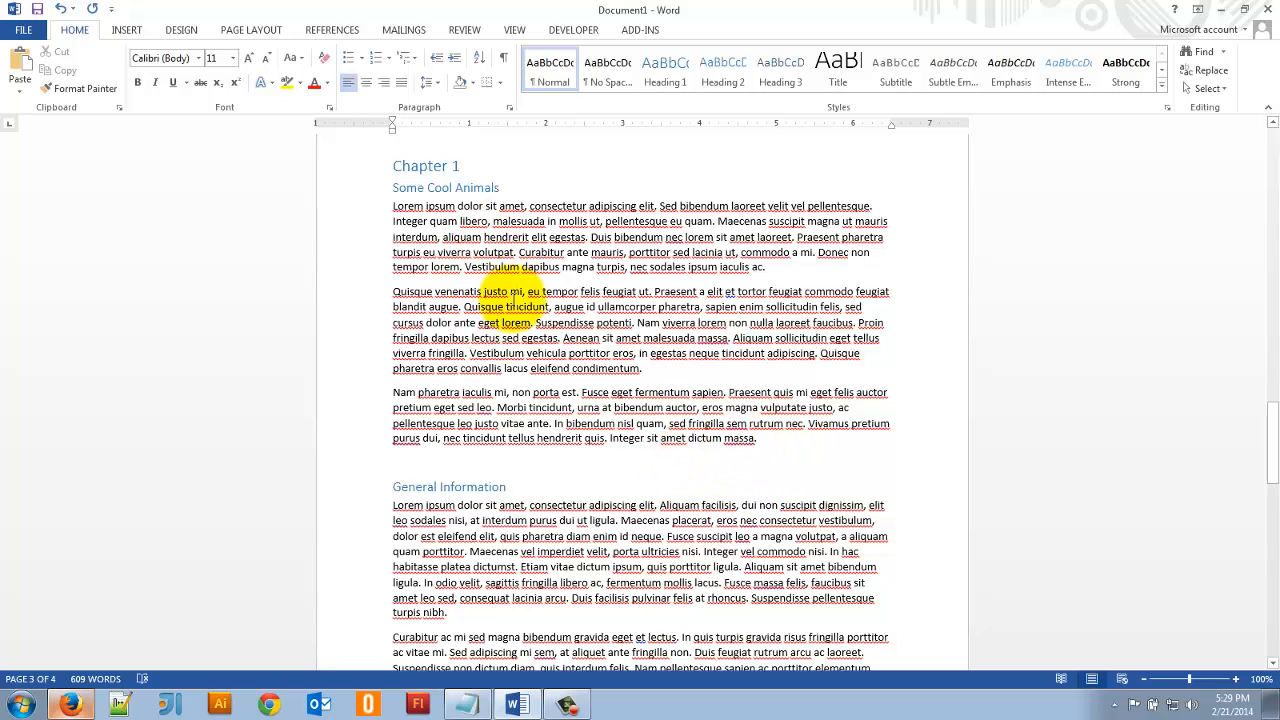
- Set the three paragraphs under "Some Cool Animals" to 0 pt spacing after and Single line spacing
drag(778, 440, 372, 206)
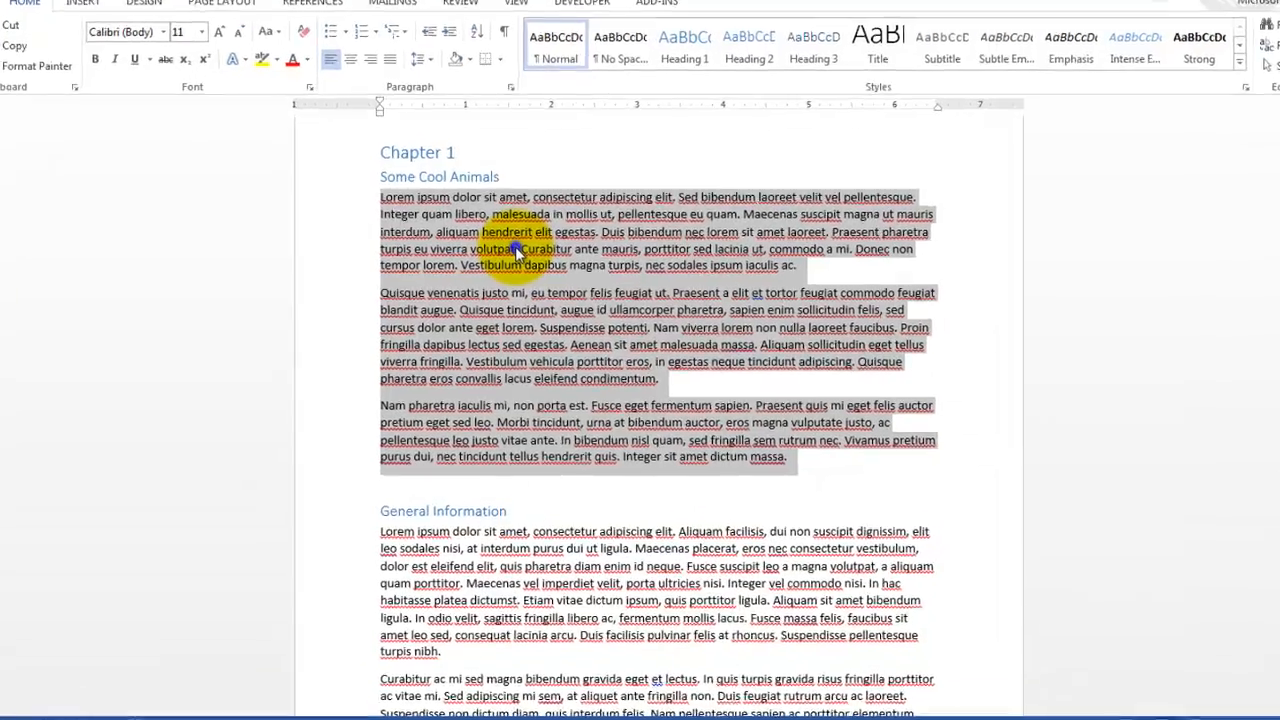
right_click(514, 251)
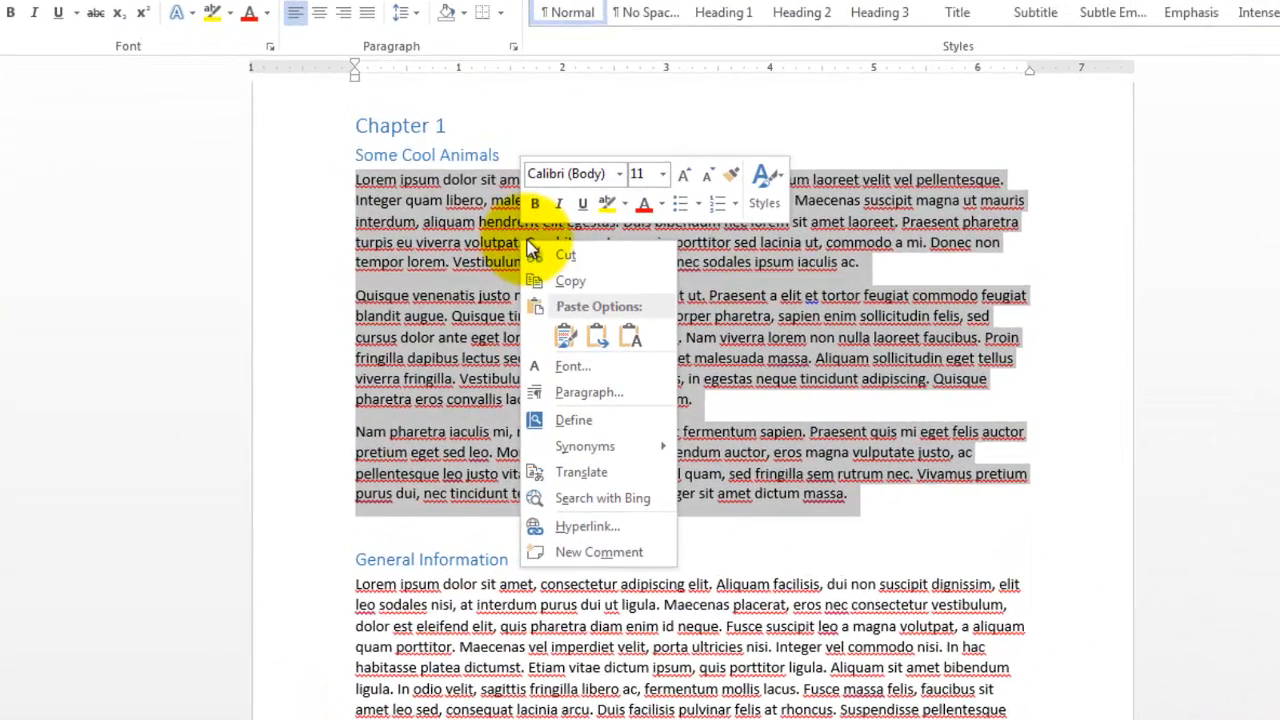
click(562, 393)
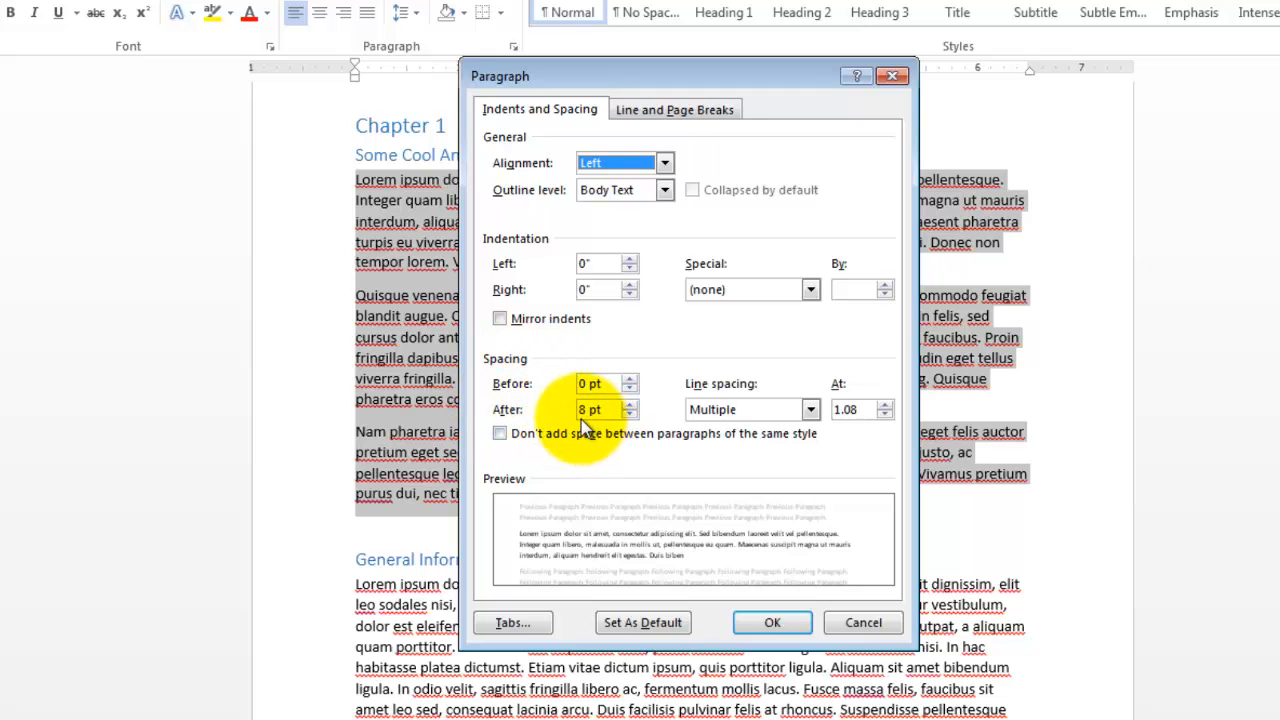
drag(612, 70, 1016, 63)
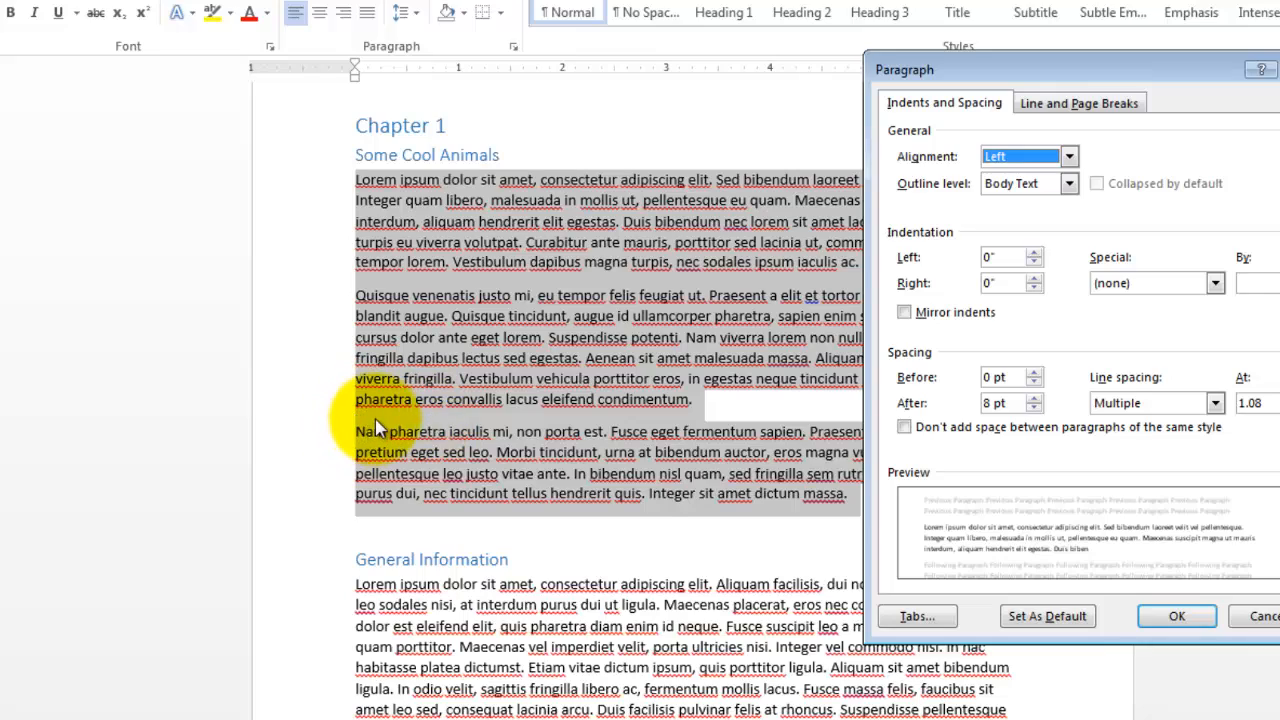
click(1034, 408)
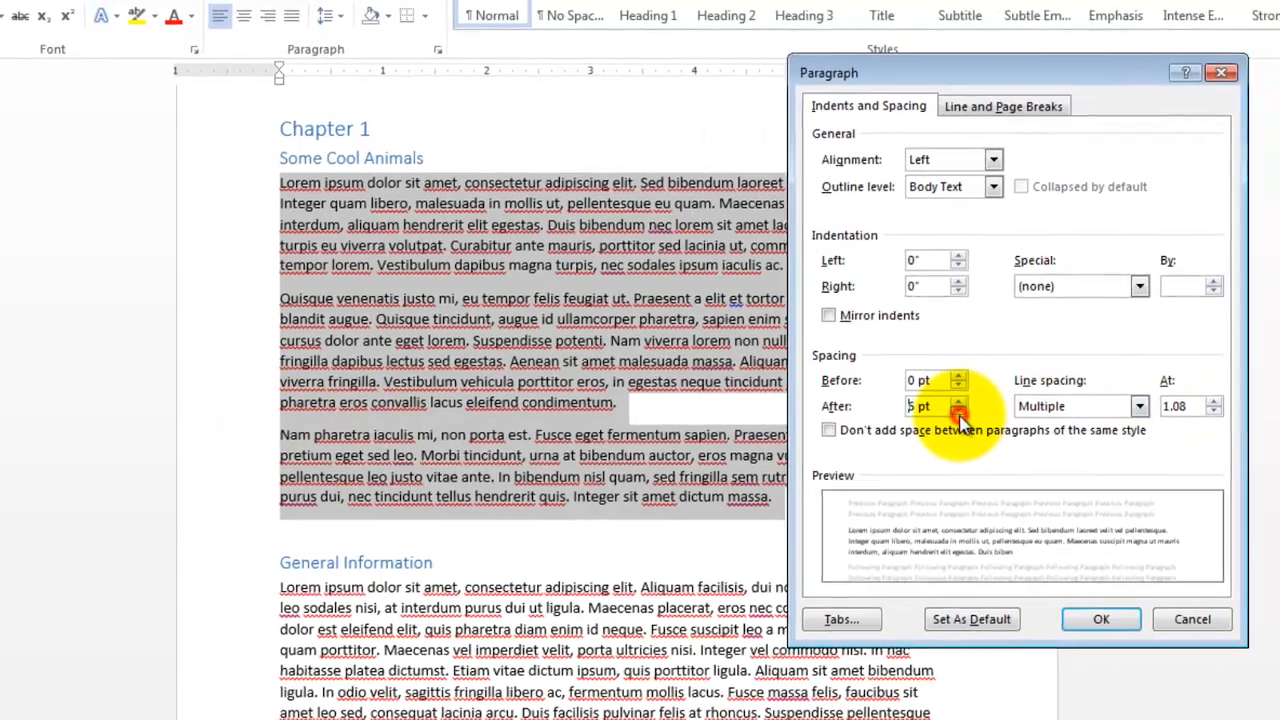
click(958, 413)
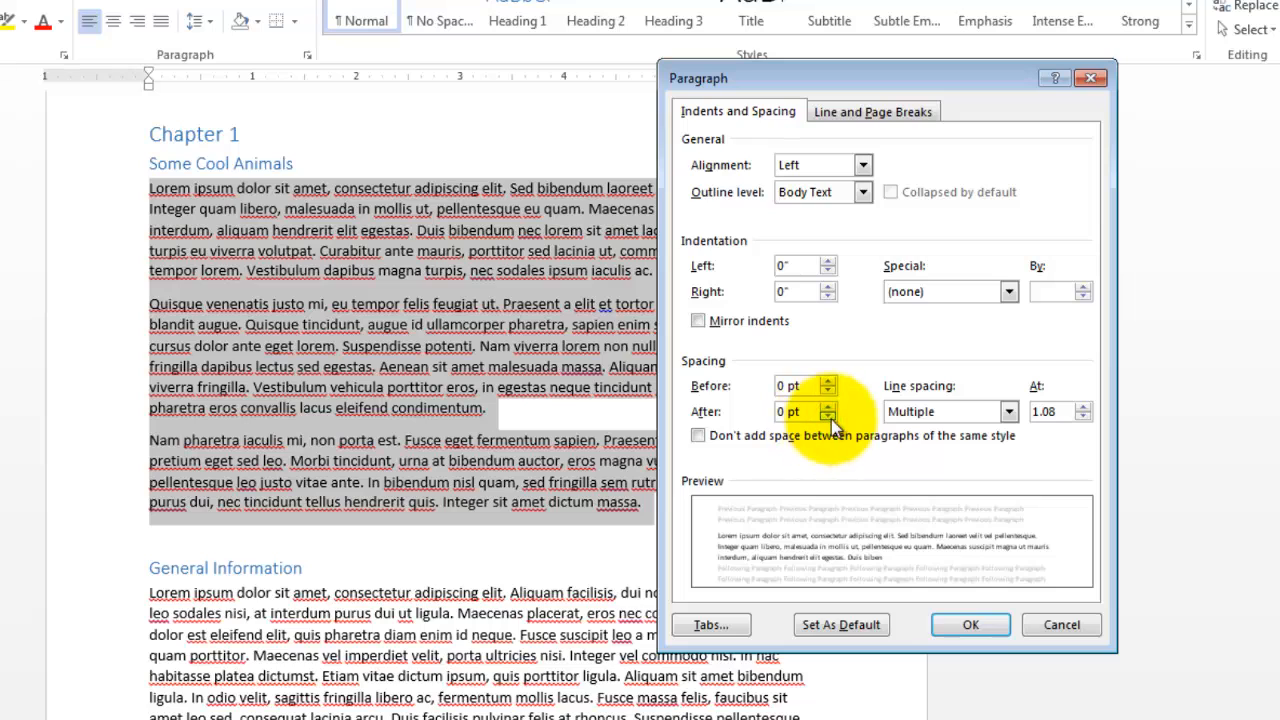
click(800, 411)
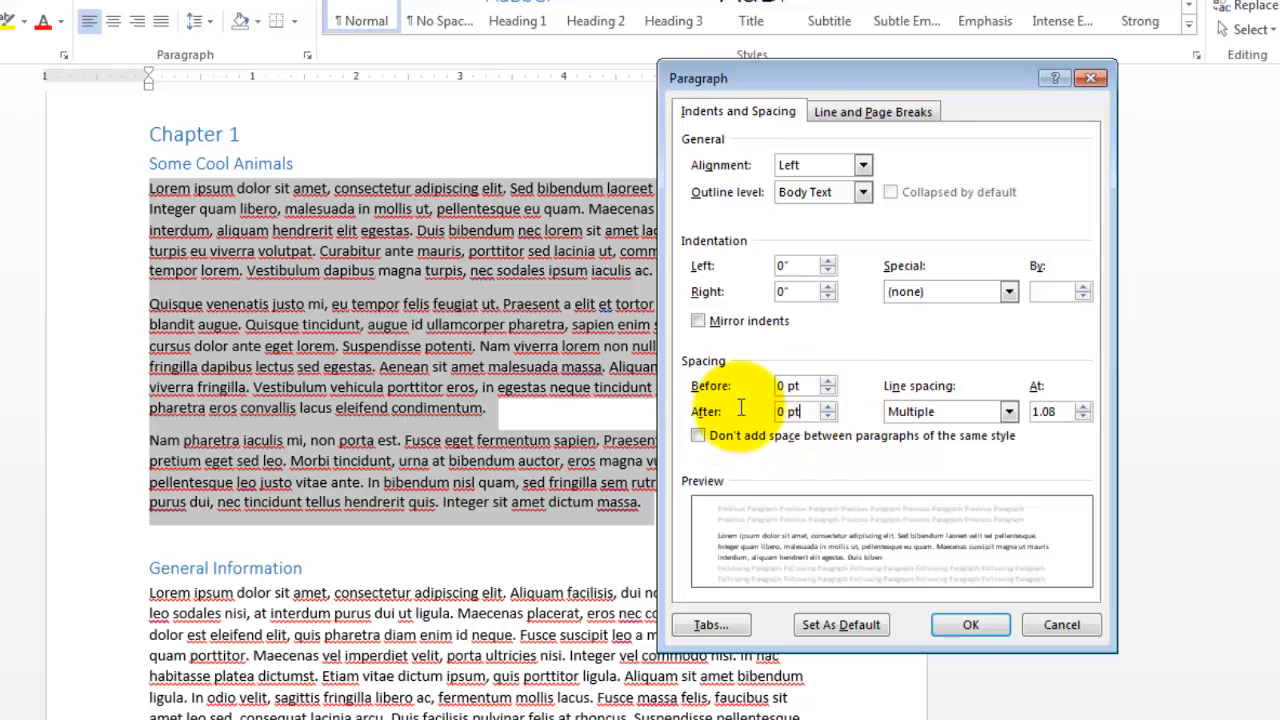
drag(741, 407, 681, 411)
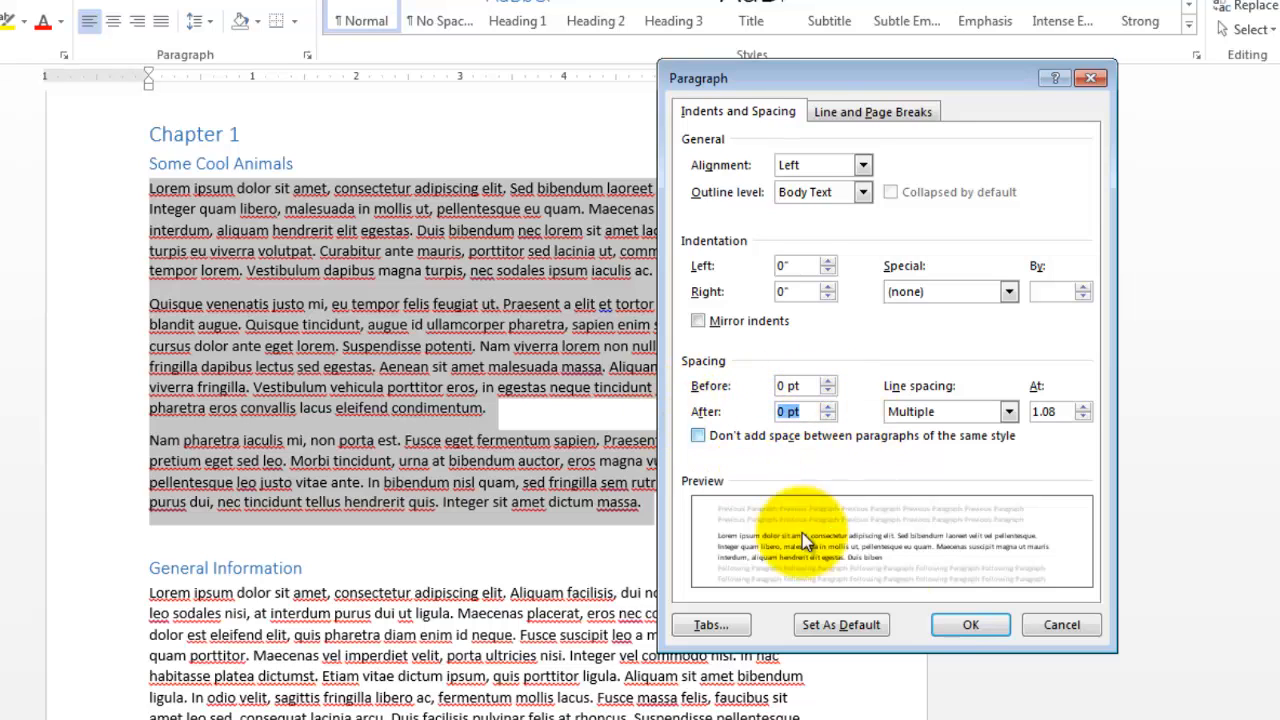
click(1008, 411)
click(935, 433)
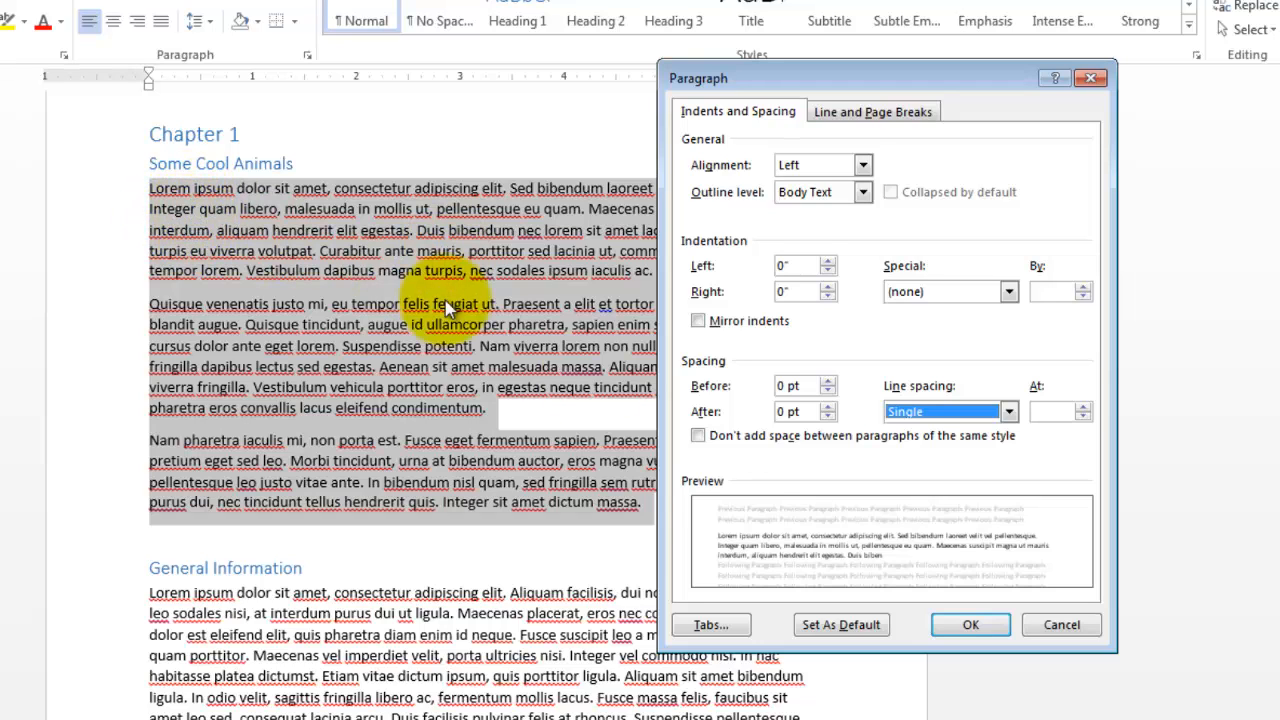
click(1003, 622)
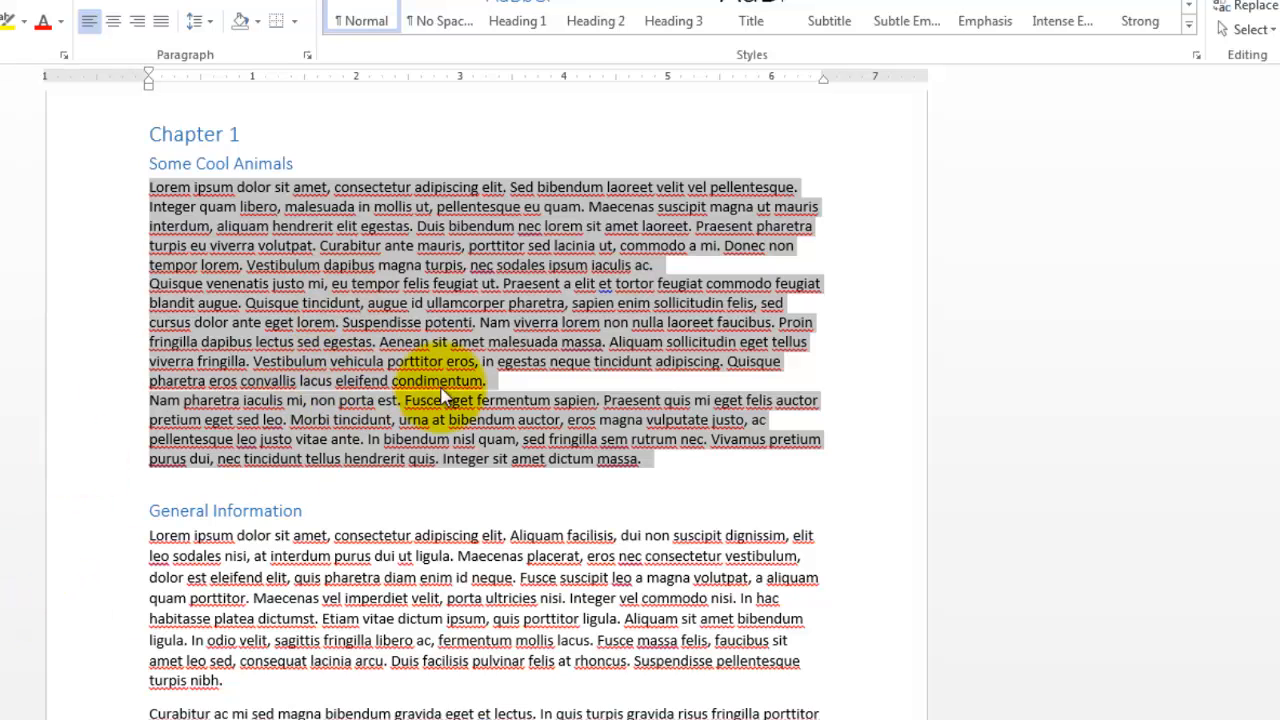
- Try Double line spacing on the three paragraphs under "Some Cool Animals" and undo all their paragraph spacing changes
right_click(328, 337)
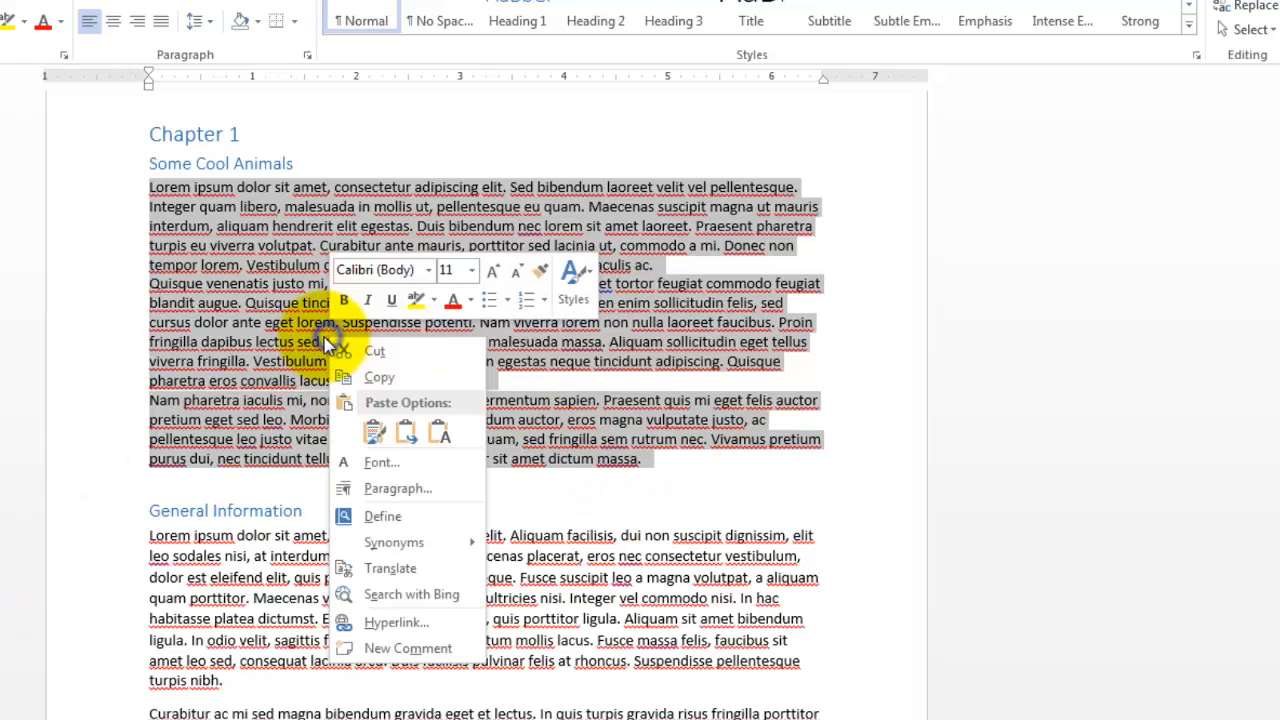
click(397, 489)
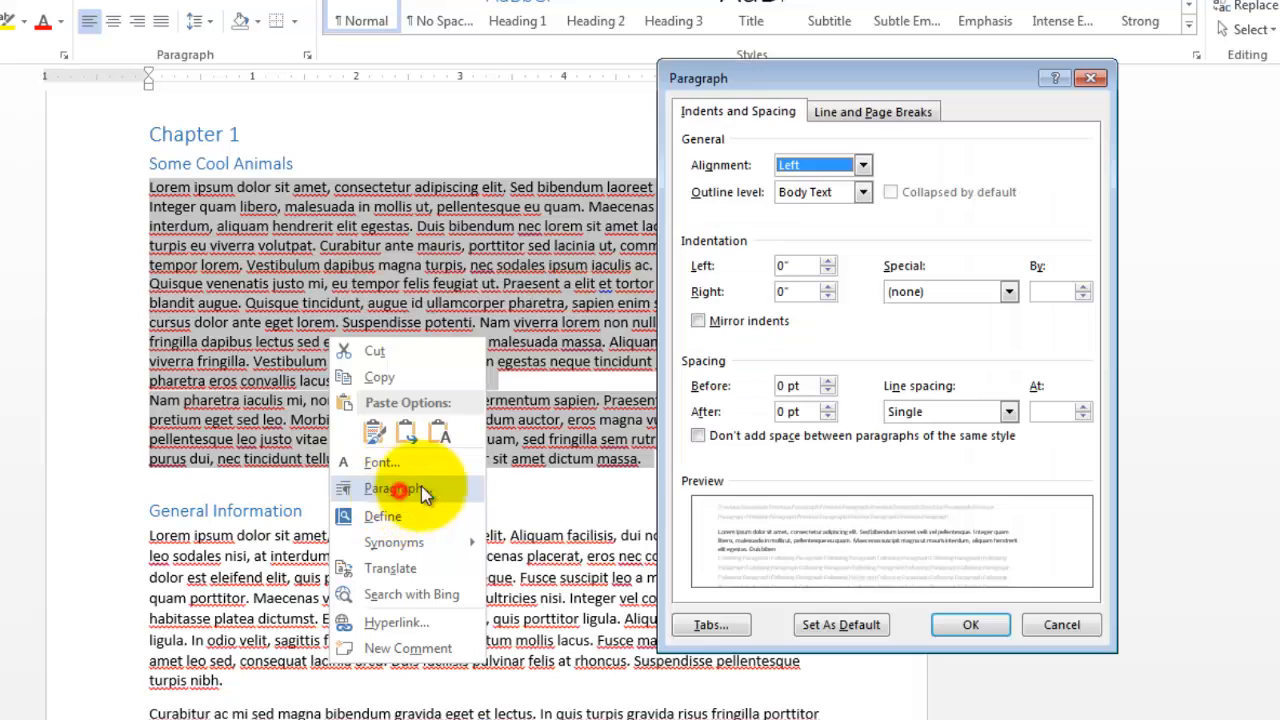
click(950, 412)
click(910, 459)
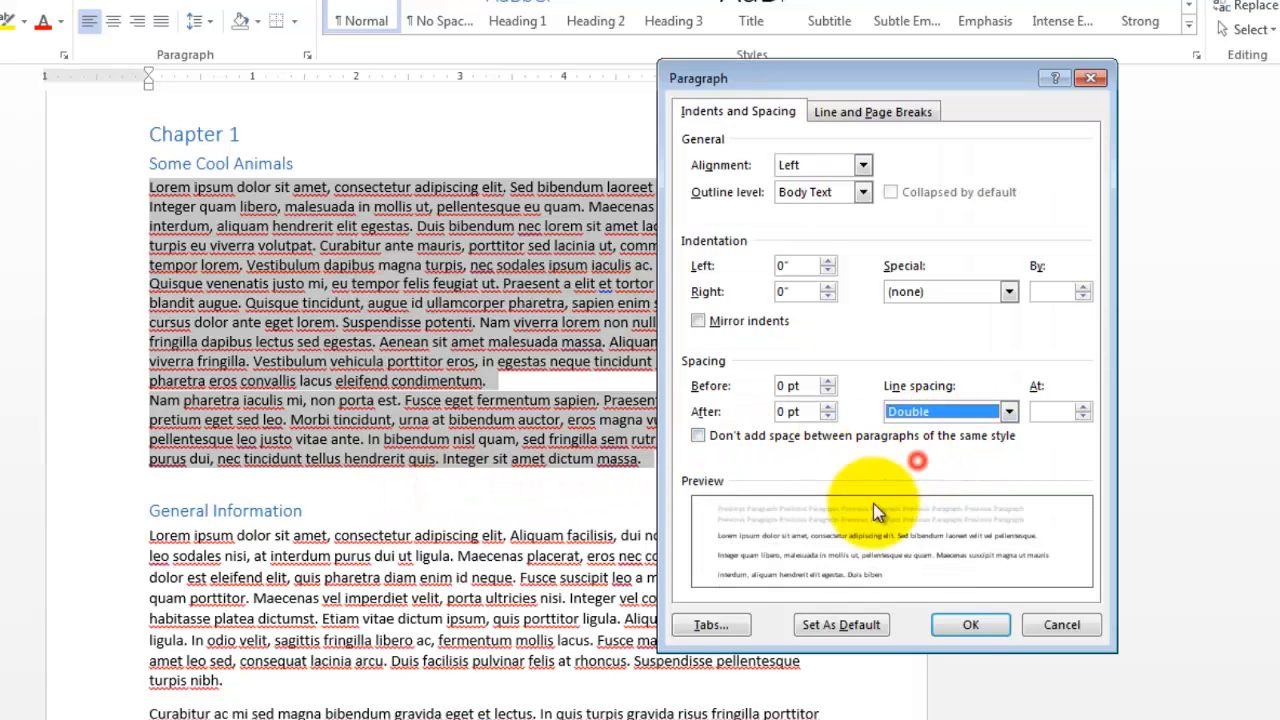
click(953, 625)
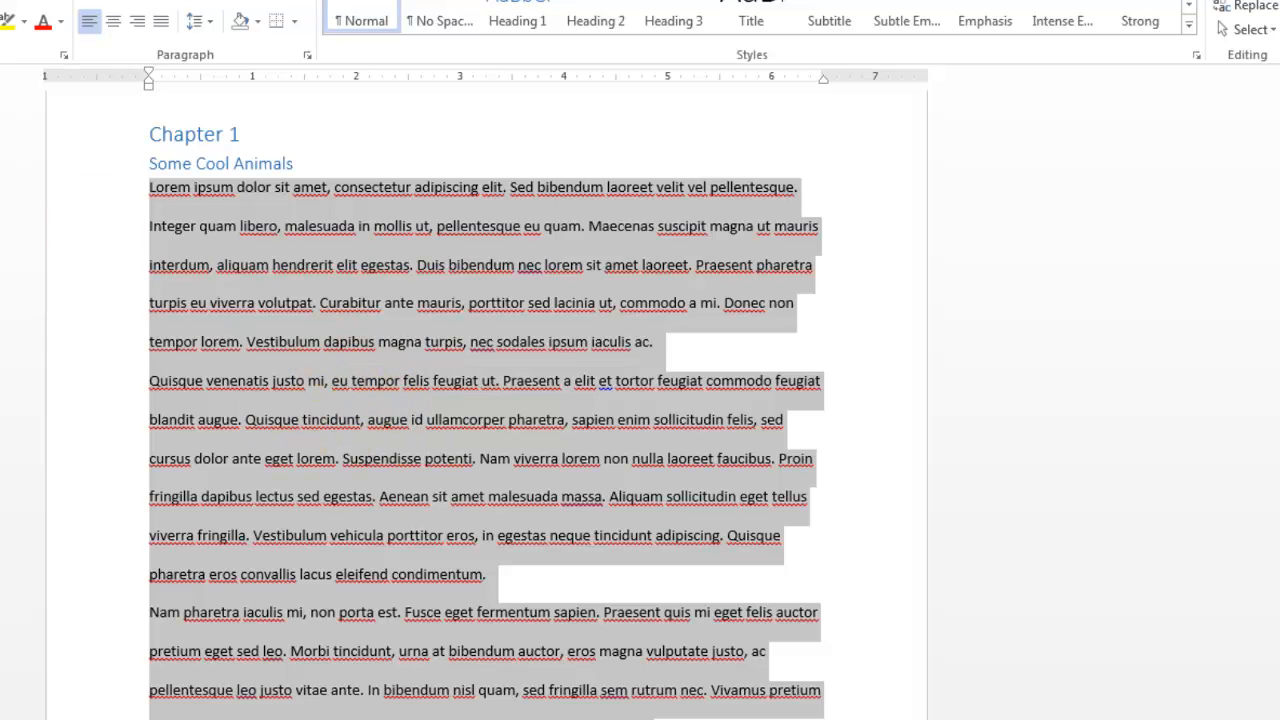
key(ctrl+z)
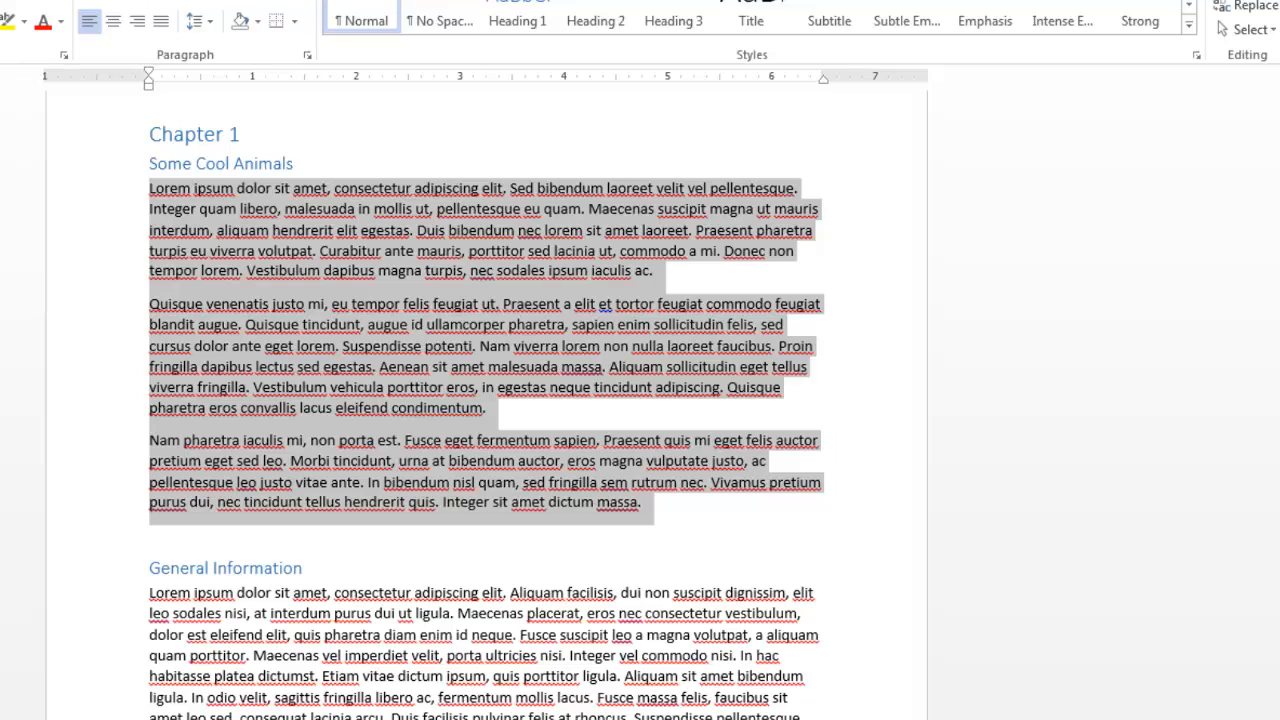
- Deselect the paragraphs under "Some Cool Animals" and dismiss the warning about spelling or grammatical errors
click(352, 395)
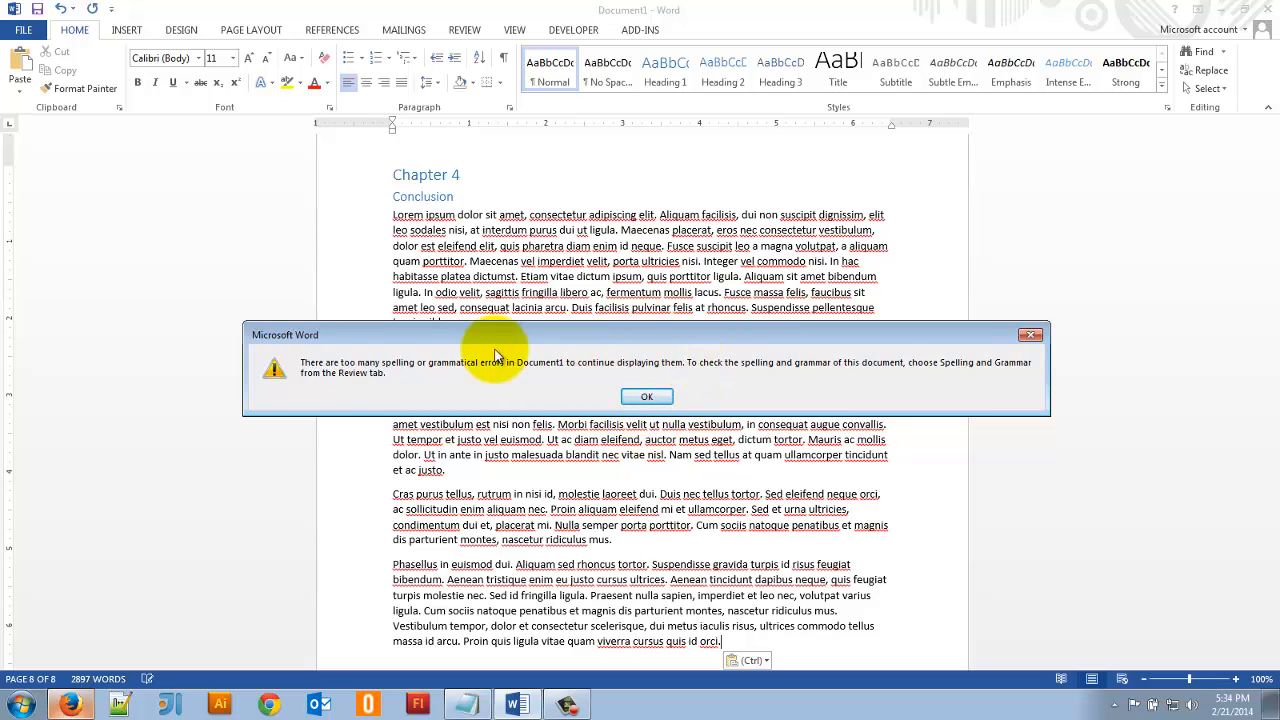
drag(617, 352, 507, 216)
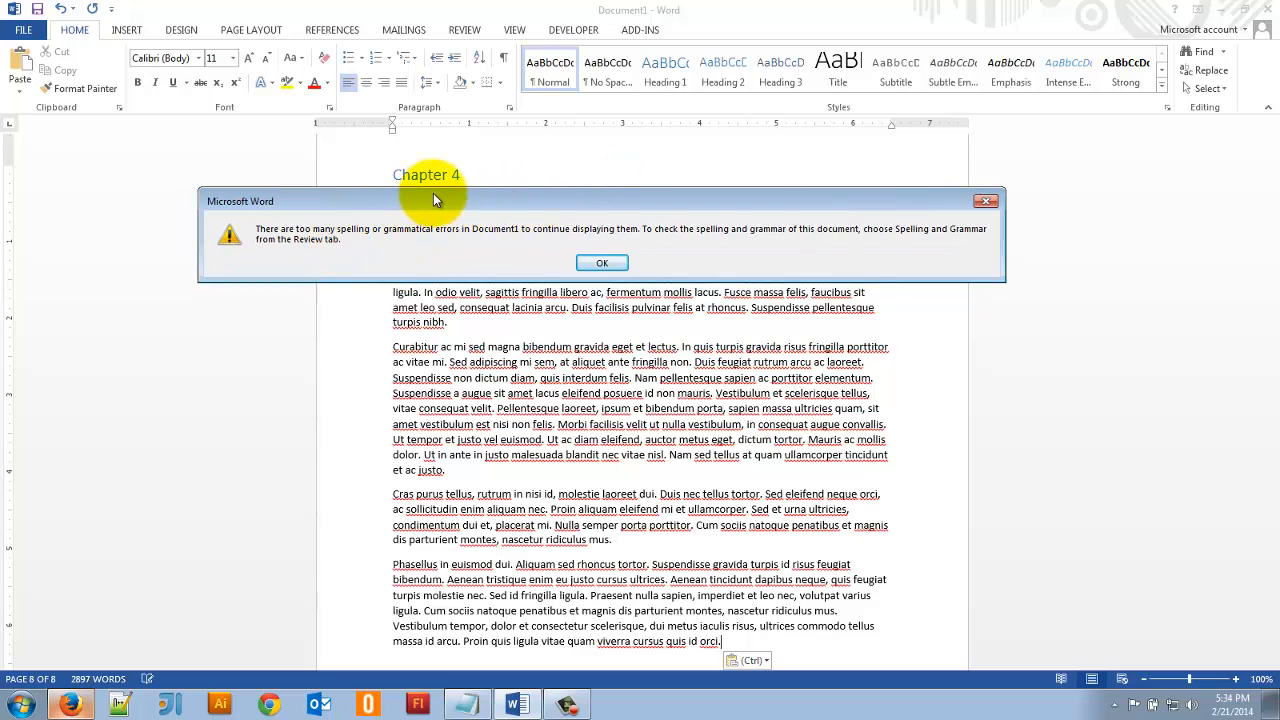
drag(433, 200, 481, 177)
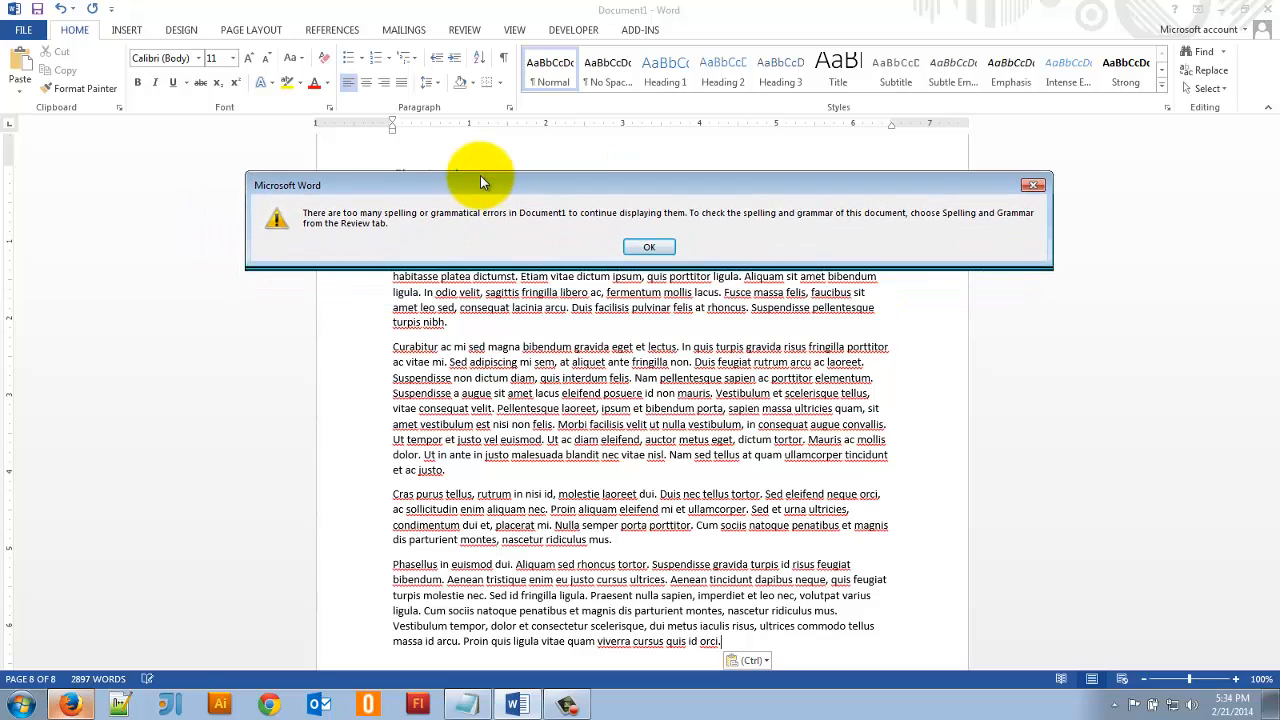
click(650, 240)
- Review the document from Chapter 4 back up to the title and table of contents pages, then down to its end
scroll(660, 509, up, 10)
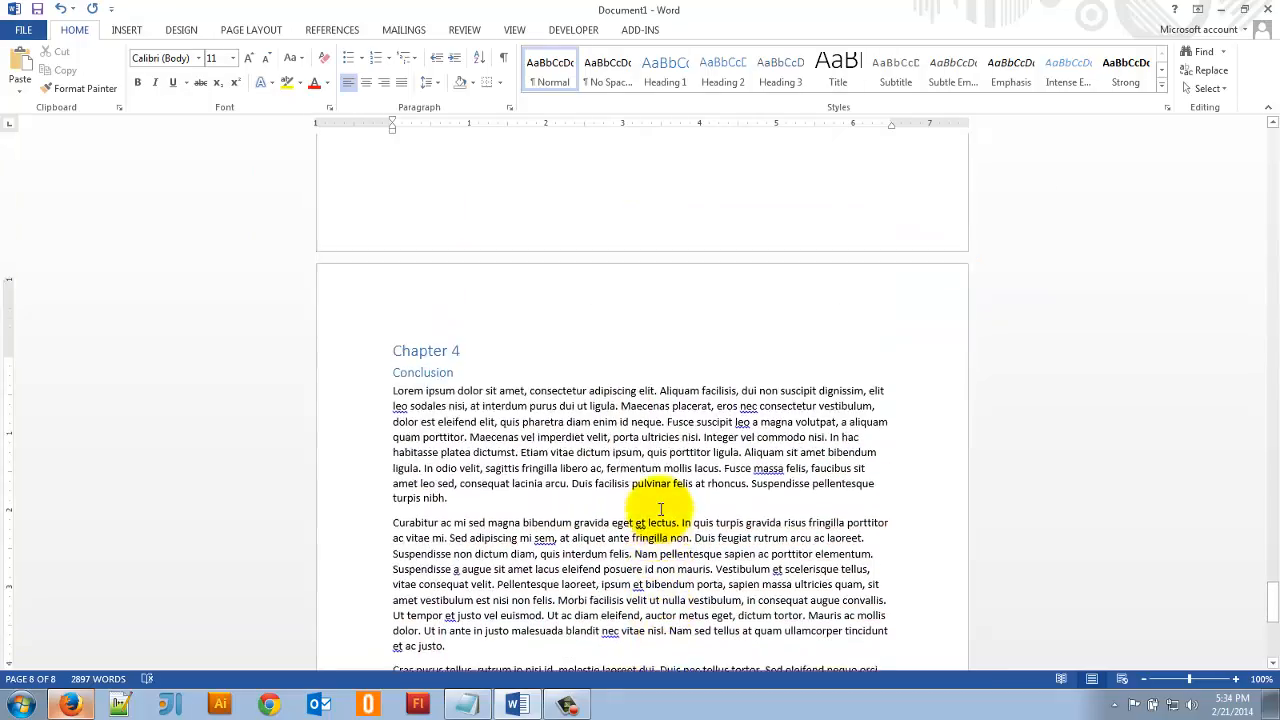
scroll(660, 509, up, 12)
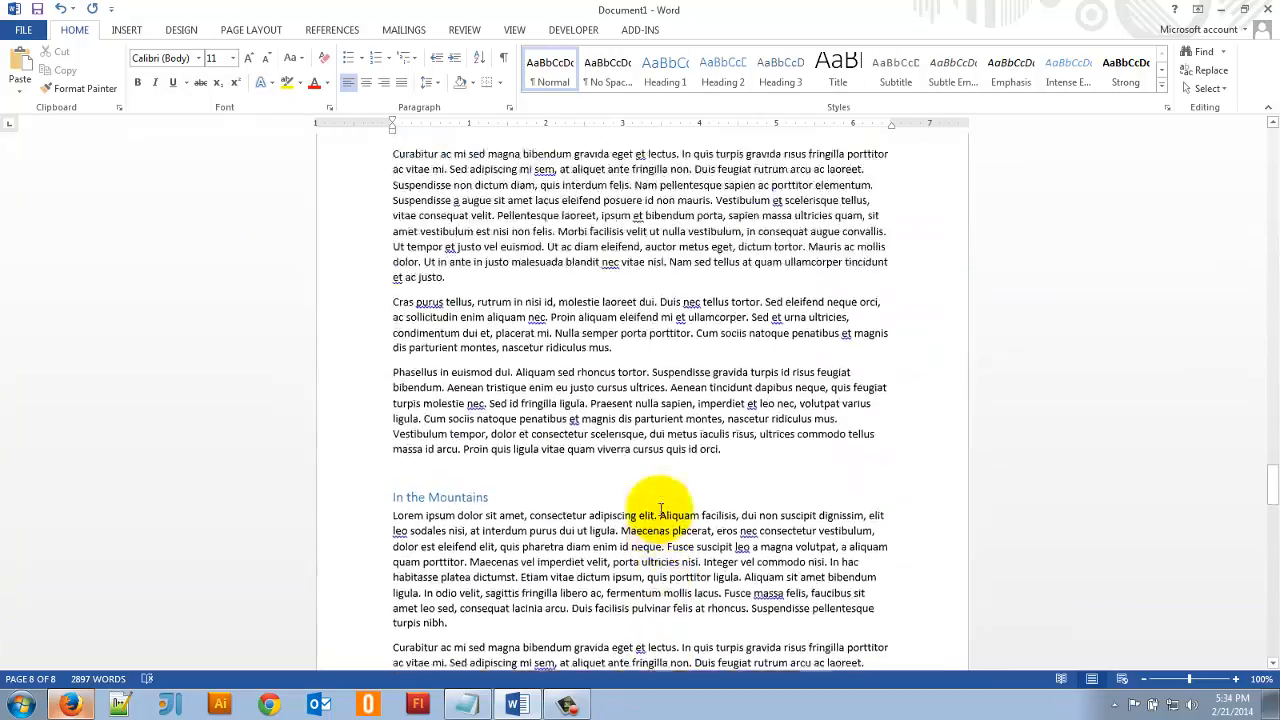
scroll(660, 509, up, 12)
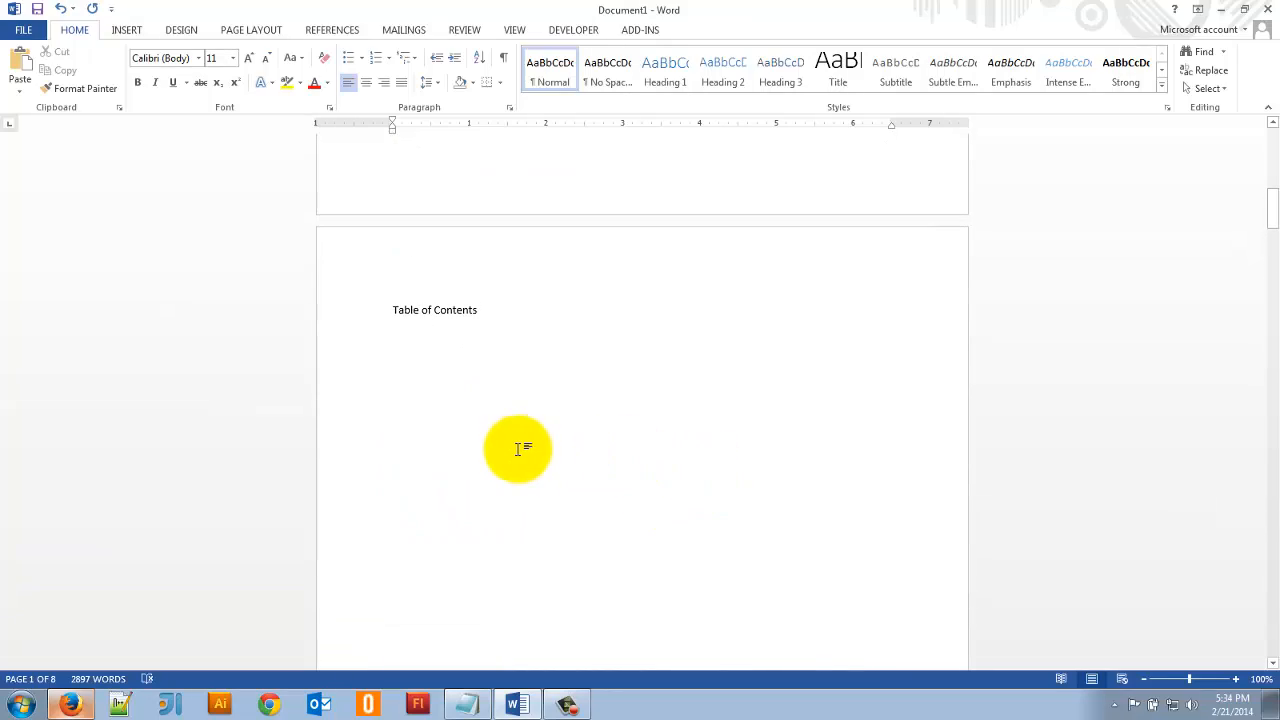
scroll(518, 451, down, 4)
scroll(518, 451, up, 5)
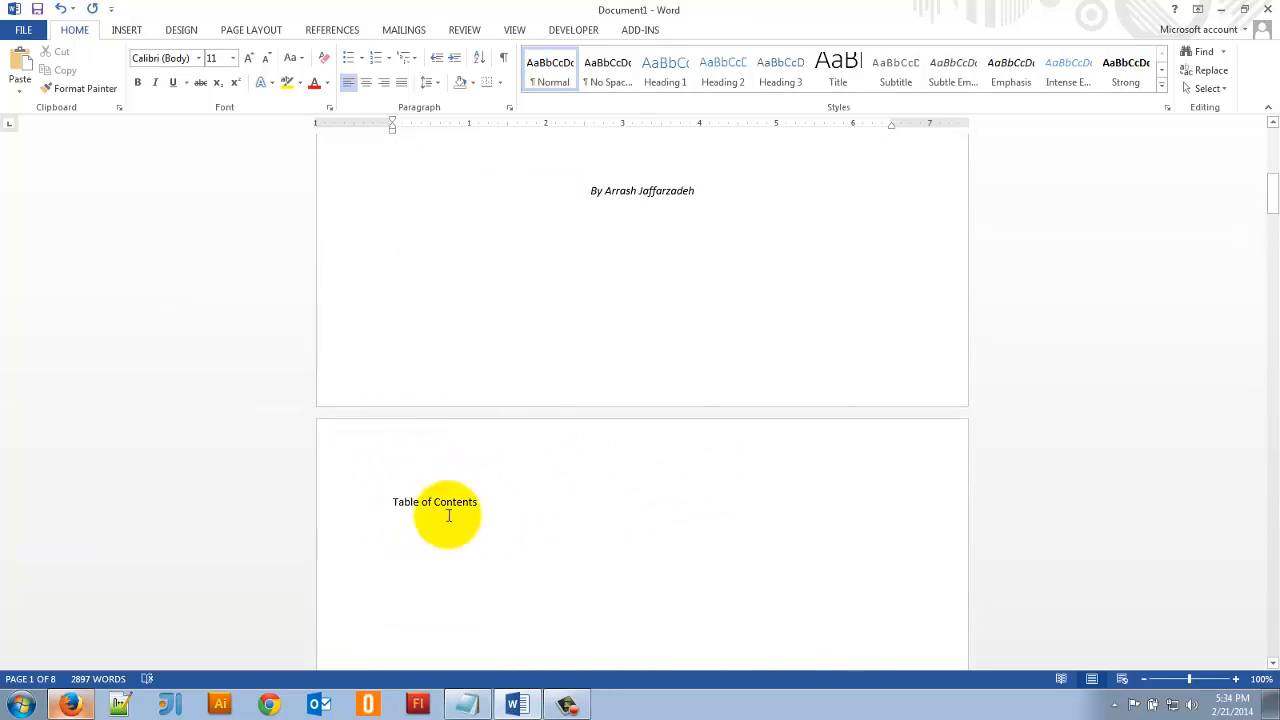
scroll(451, 492, down, 20)
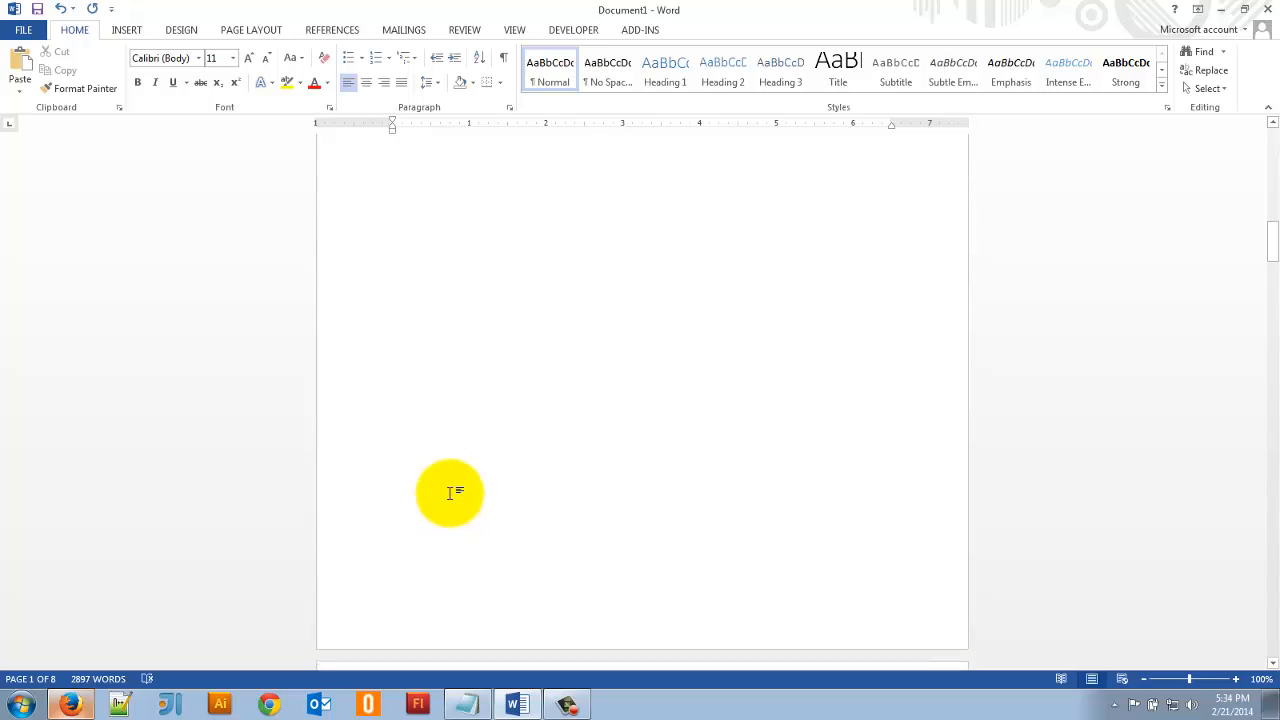
scroll(451, 492, down, 20)
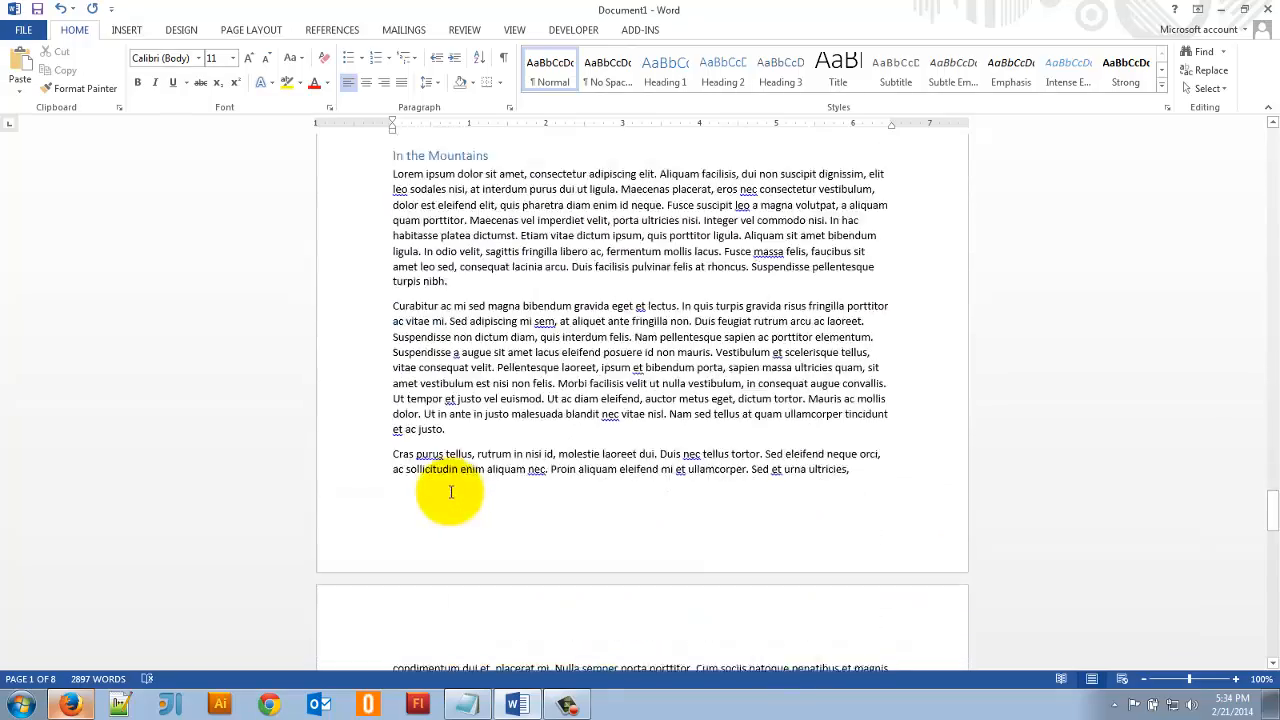
scroll(451, 492, down, 2)
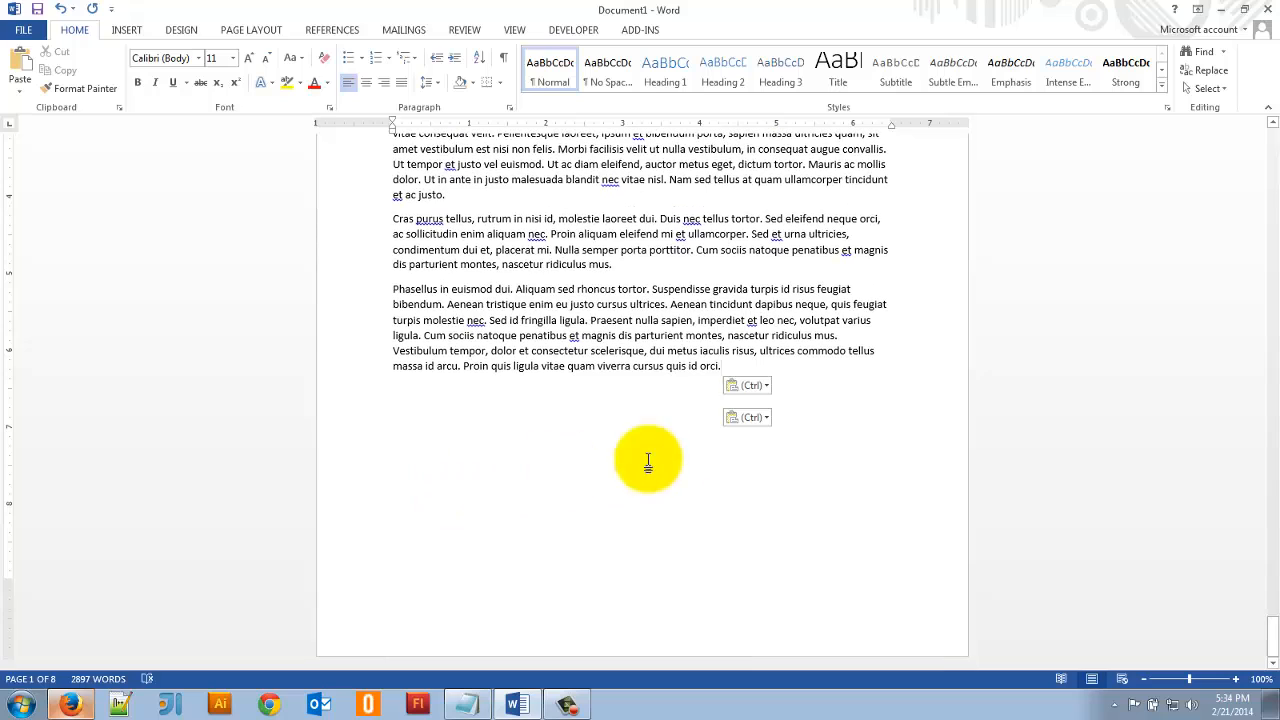
- Insert a page break on the empty line below the last paragraph of Chapter 4
click(695, 457)
click(811, 422)
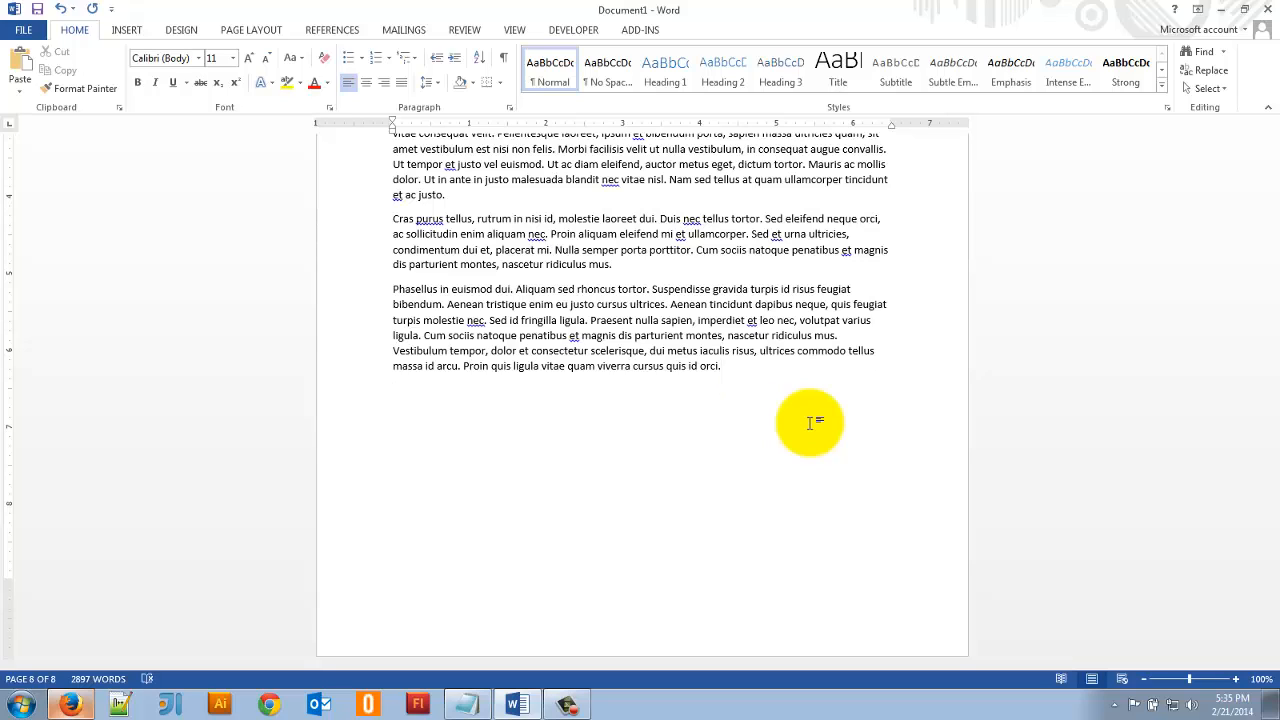
click(125, 31)
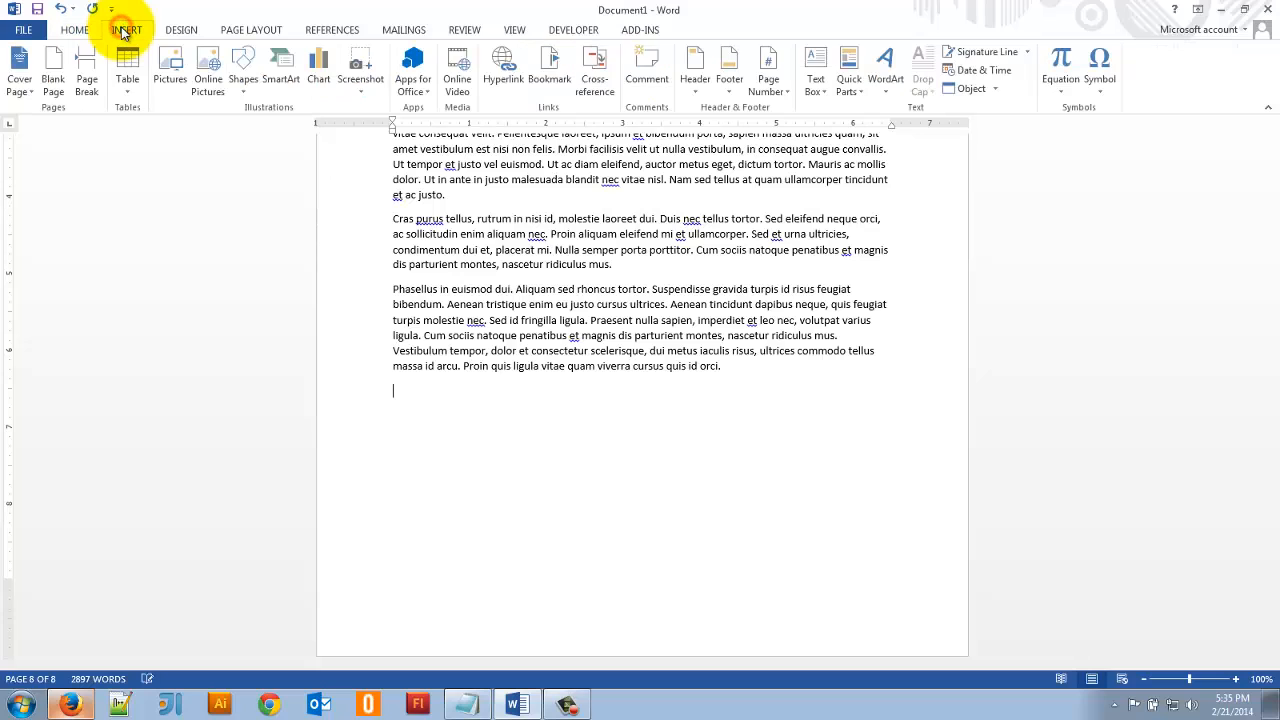
click(86, 70)
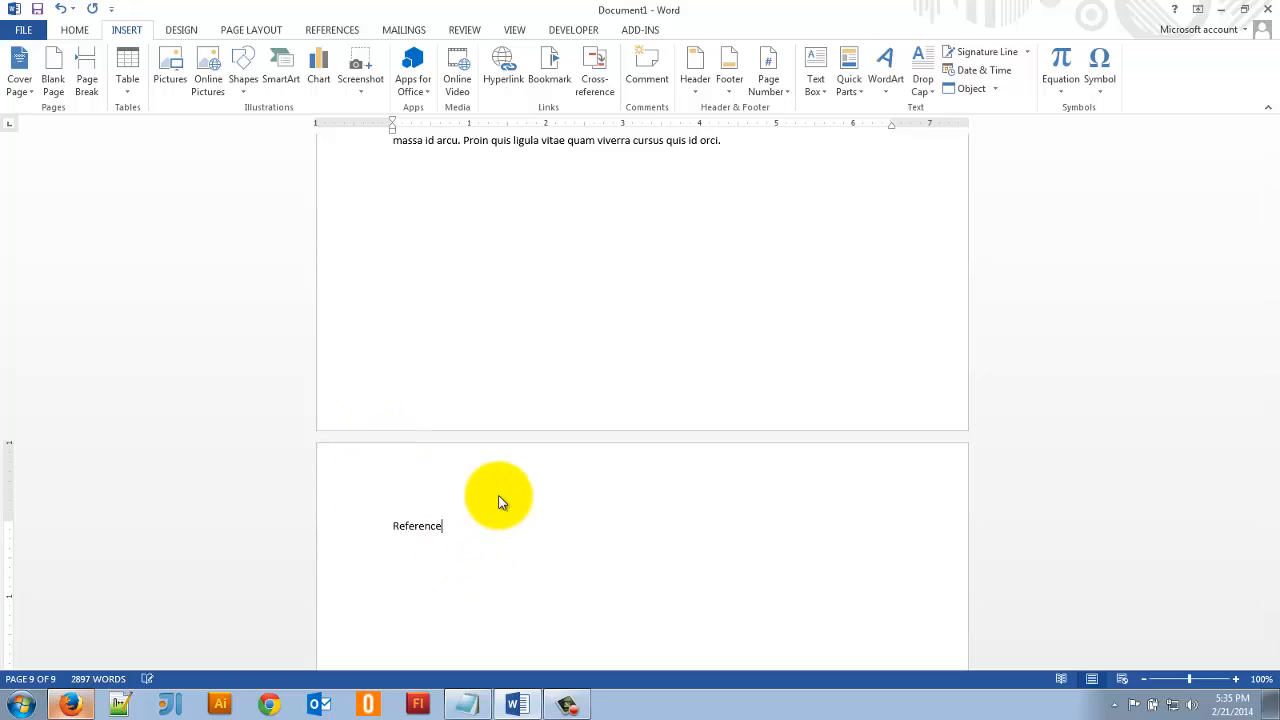
- Enter "Refrences" as the title line of the new last page, replacing the existing word
click(368, 523)
click(470, 543)
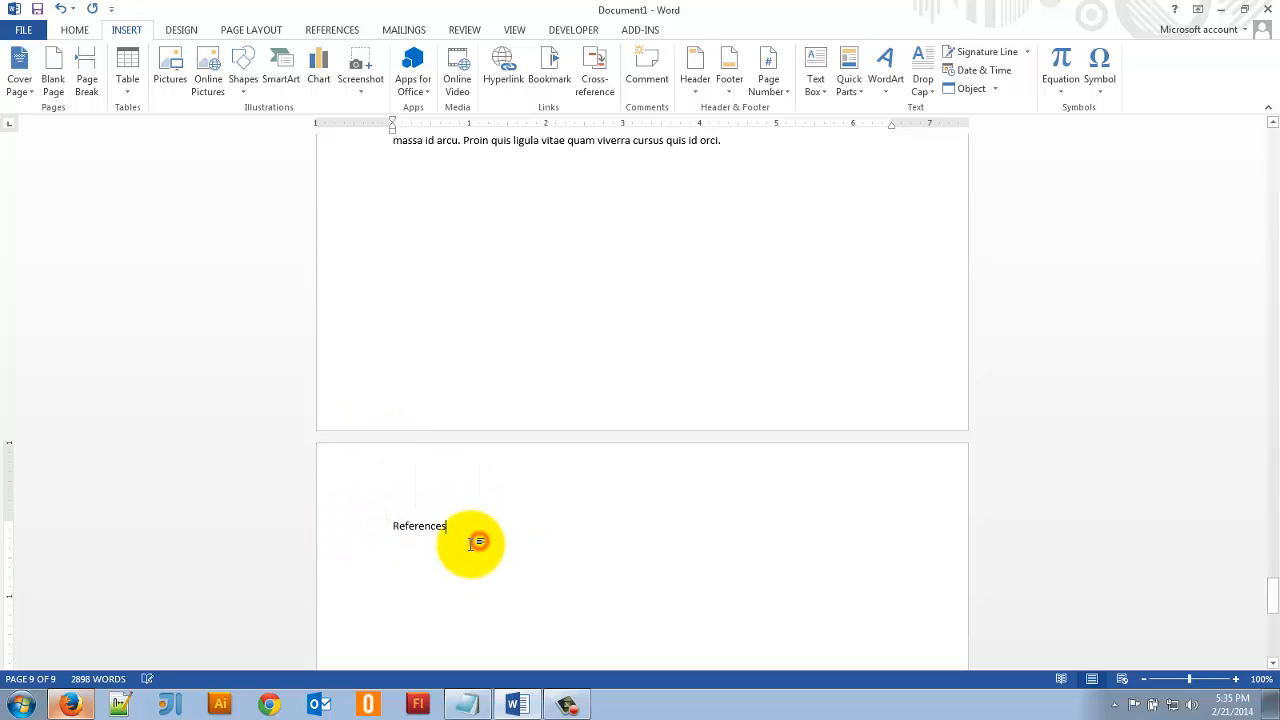
double_click(412, 524)
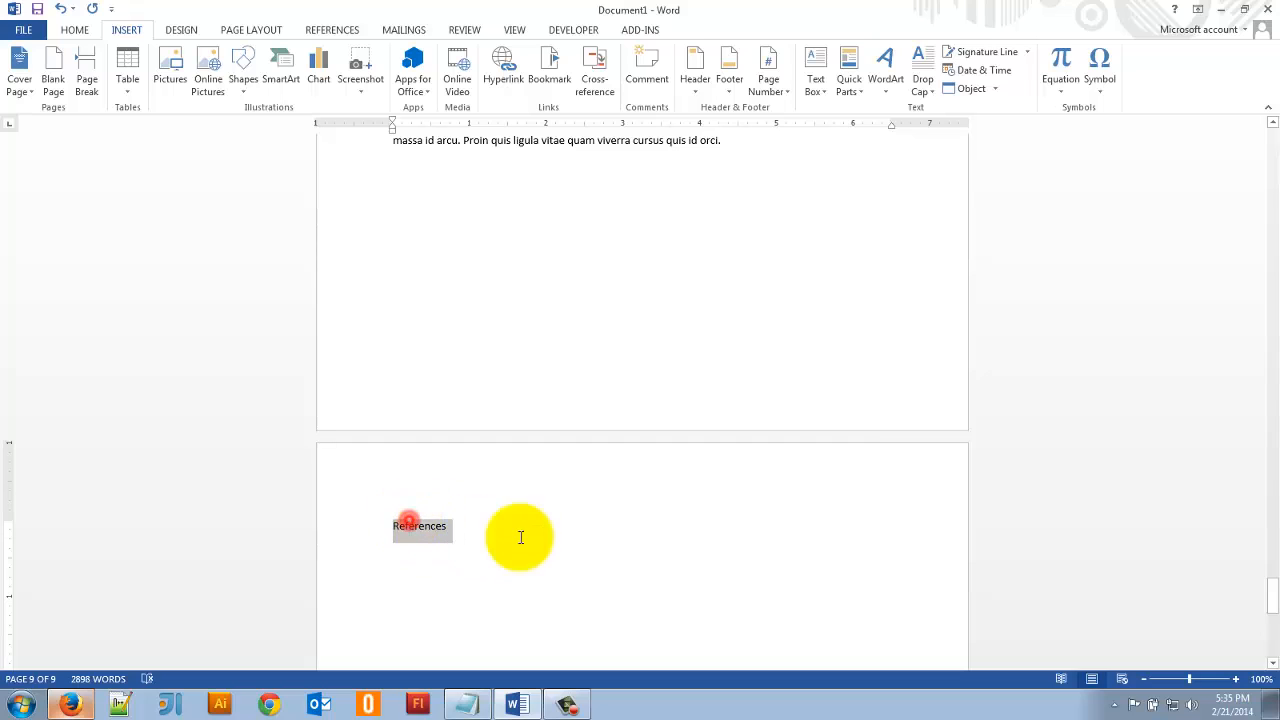
text(R)
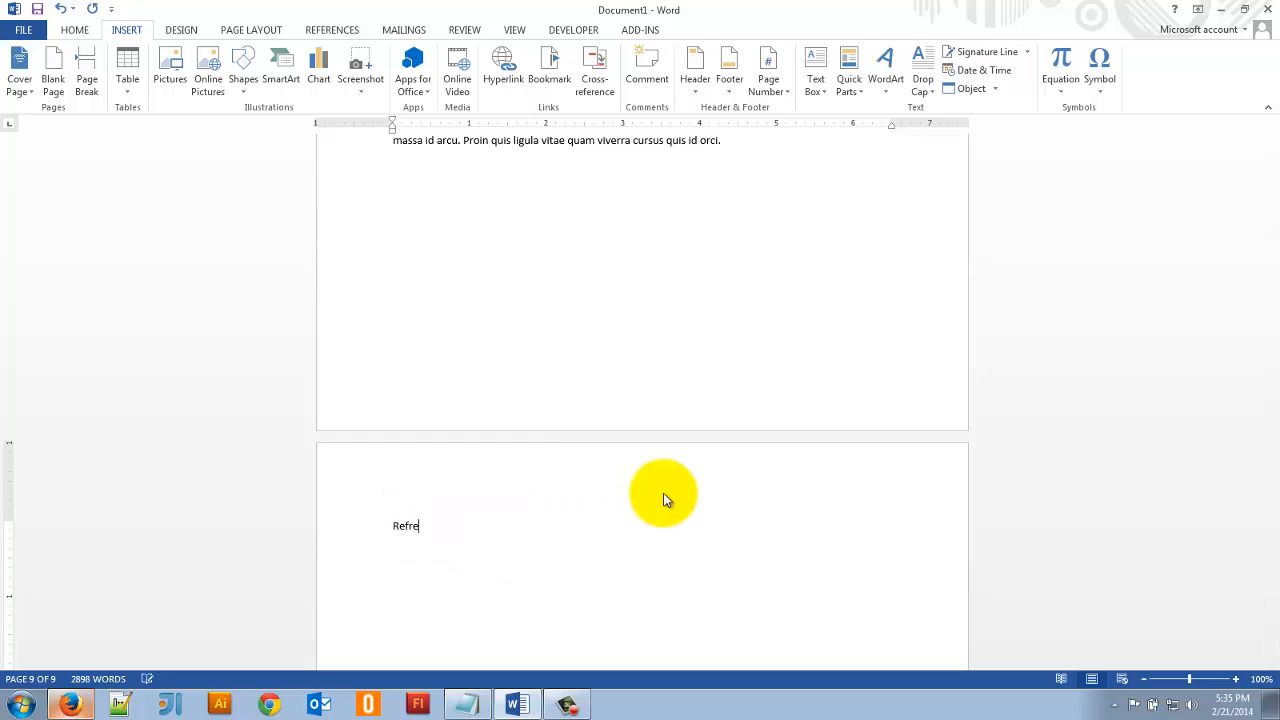
- Apply the Heading 1 style to the "Refrences" line and start a new line below it
click(368, 532)
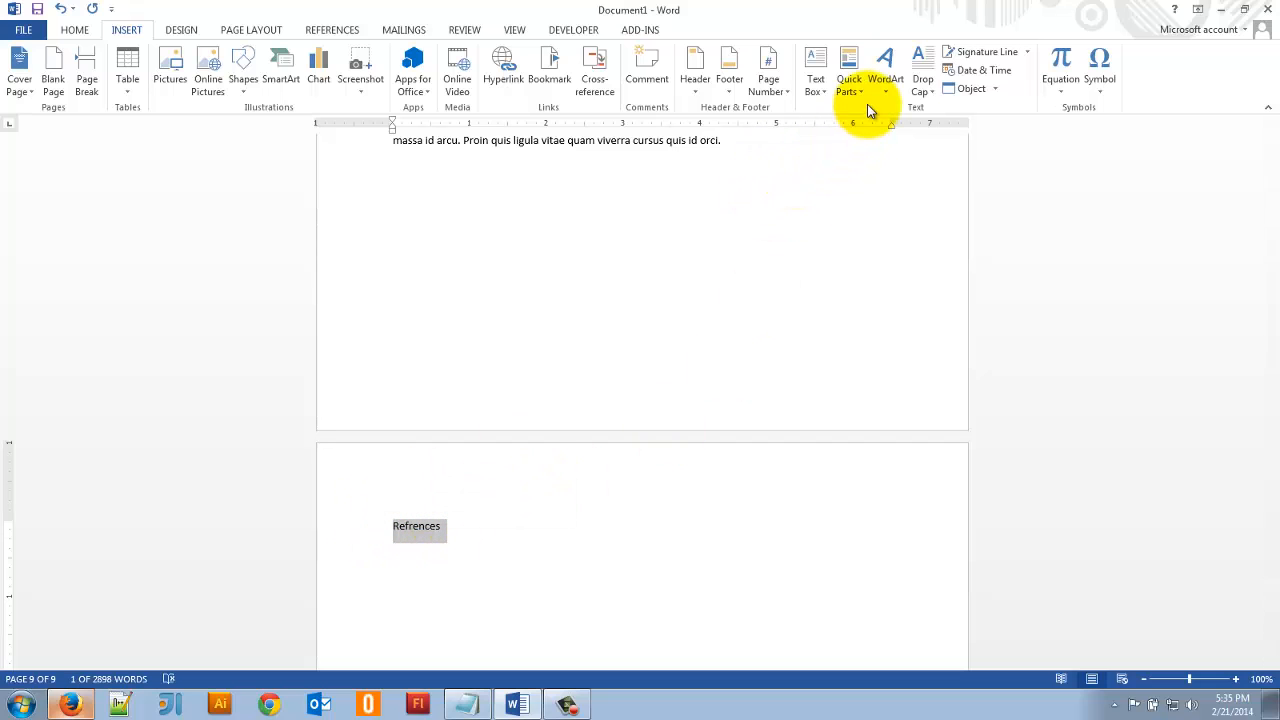
click(76, 30)
click(665, 70)
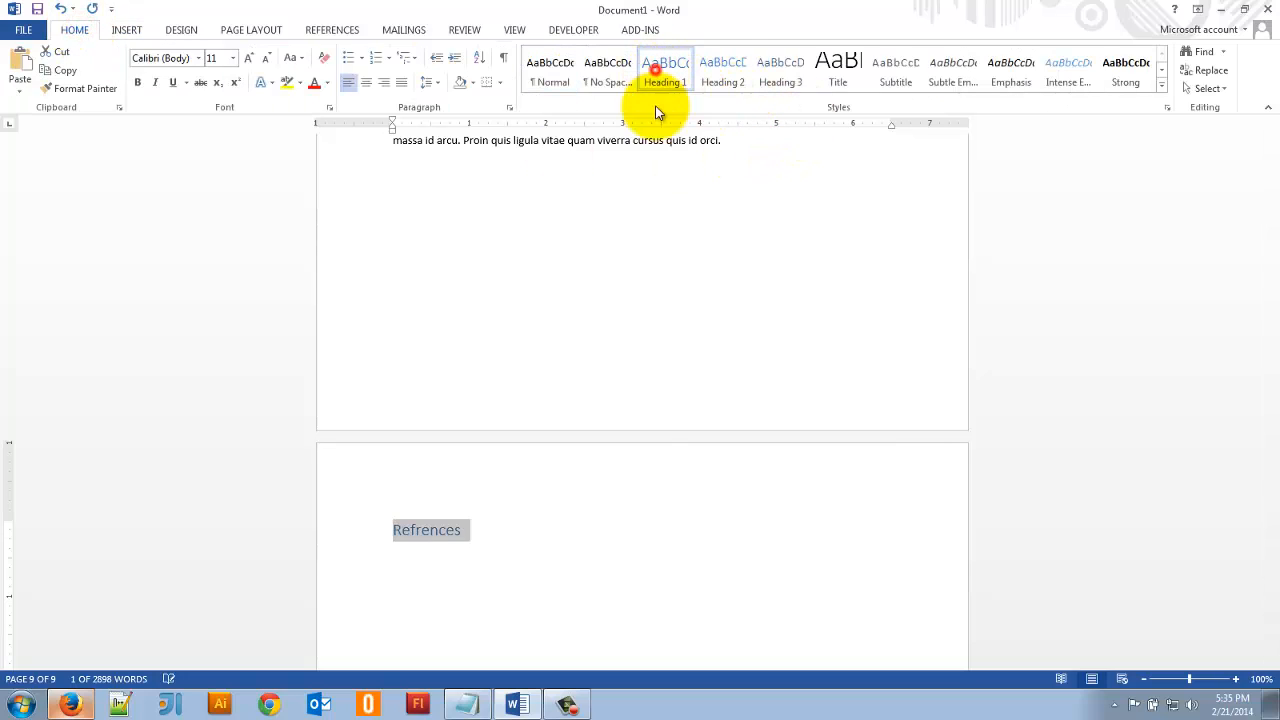
click(459, 551)
key(Return)
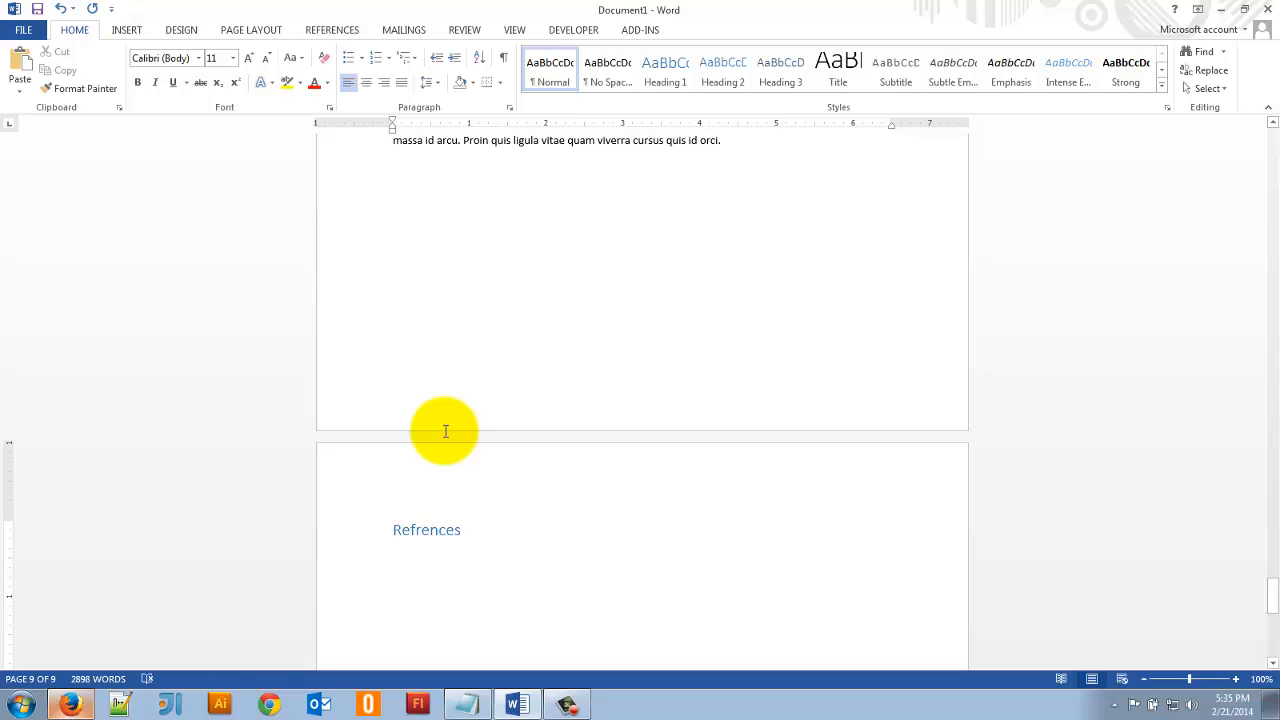
- Create a new source in the Source Manager with Book Section as its source type
click(350, 35)
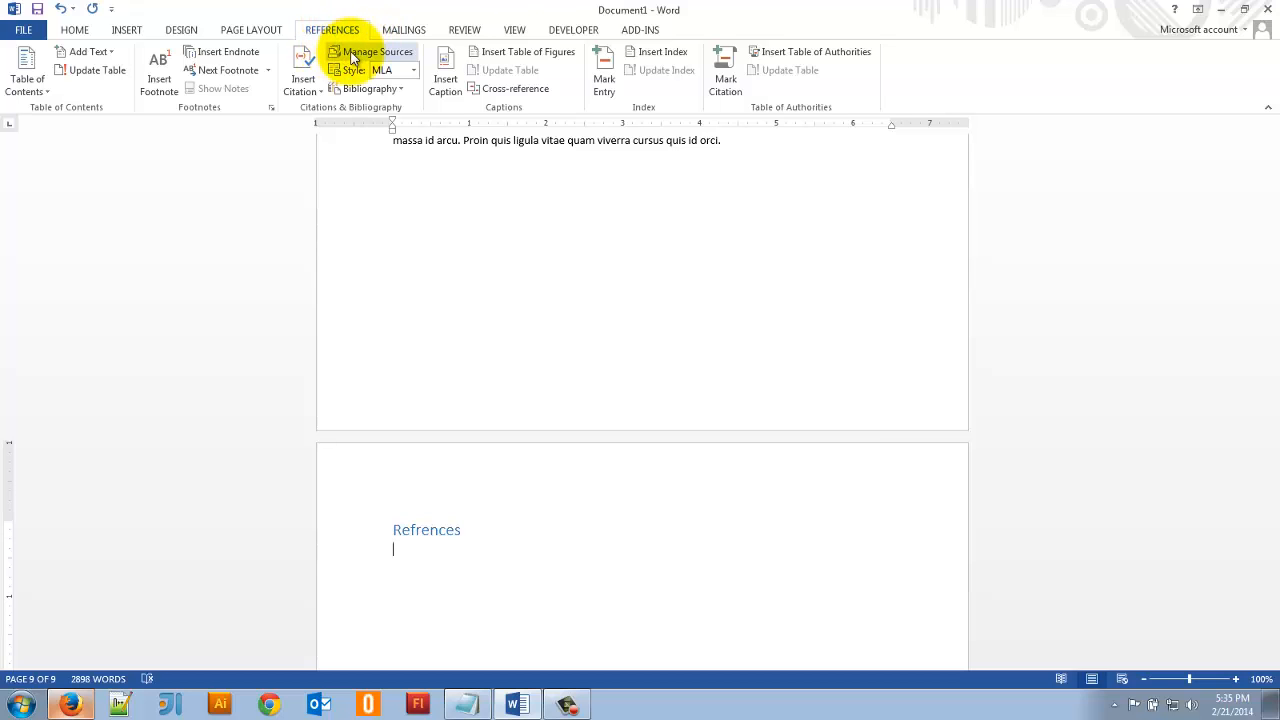
click(355, 52)
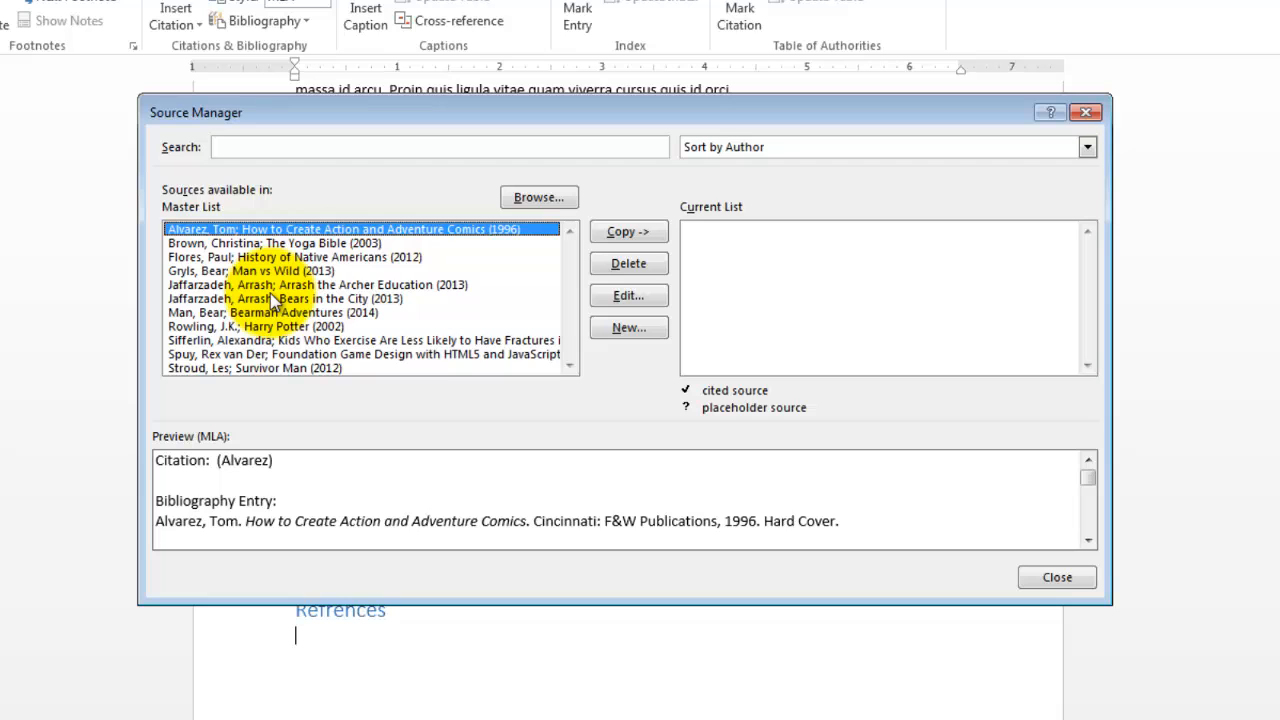
click(630, 327)
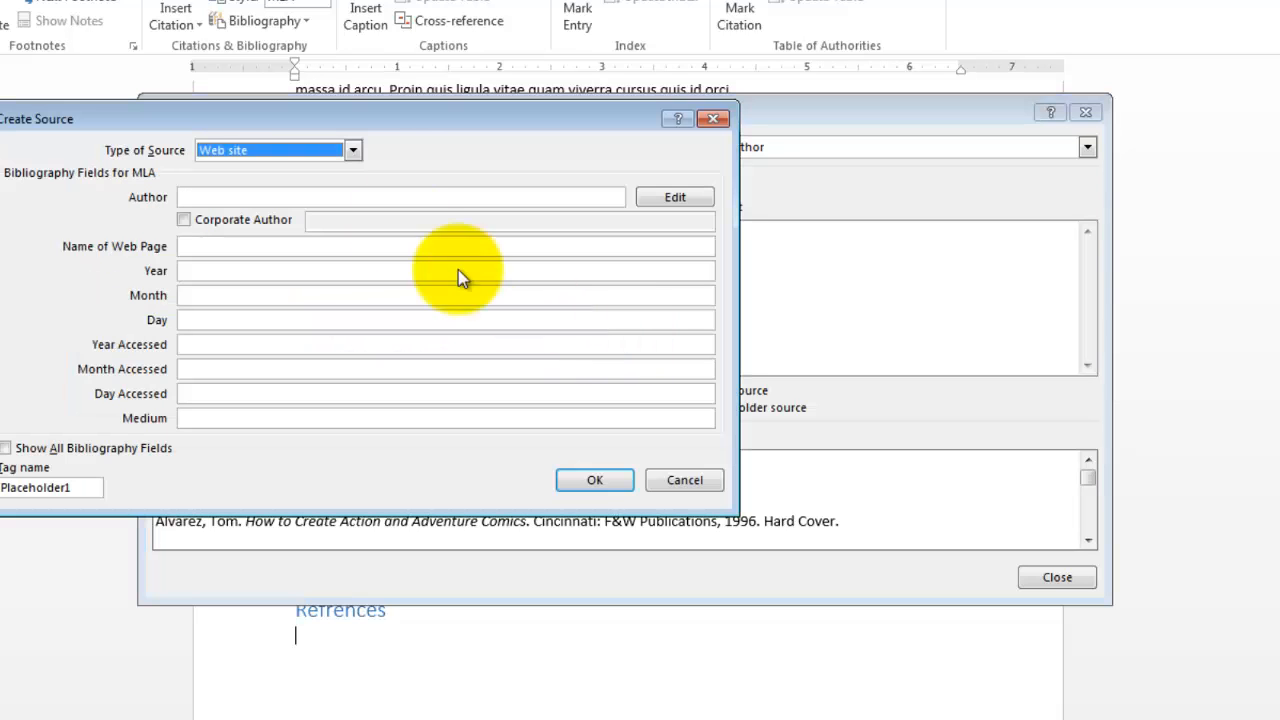
drag(348, 120, 462, 100)
click(379, 130)
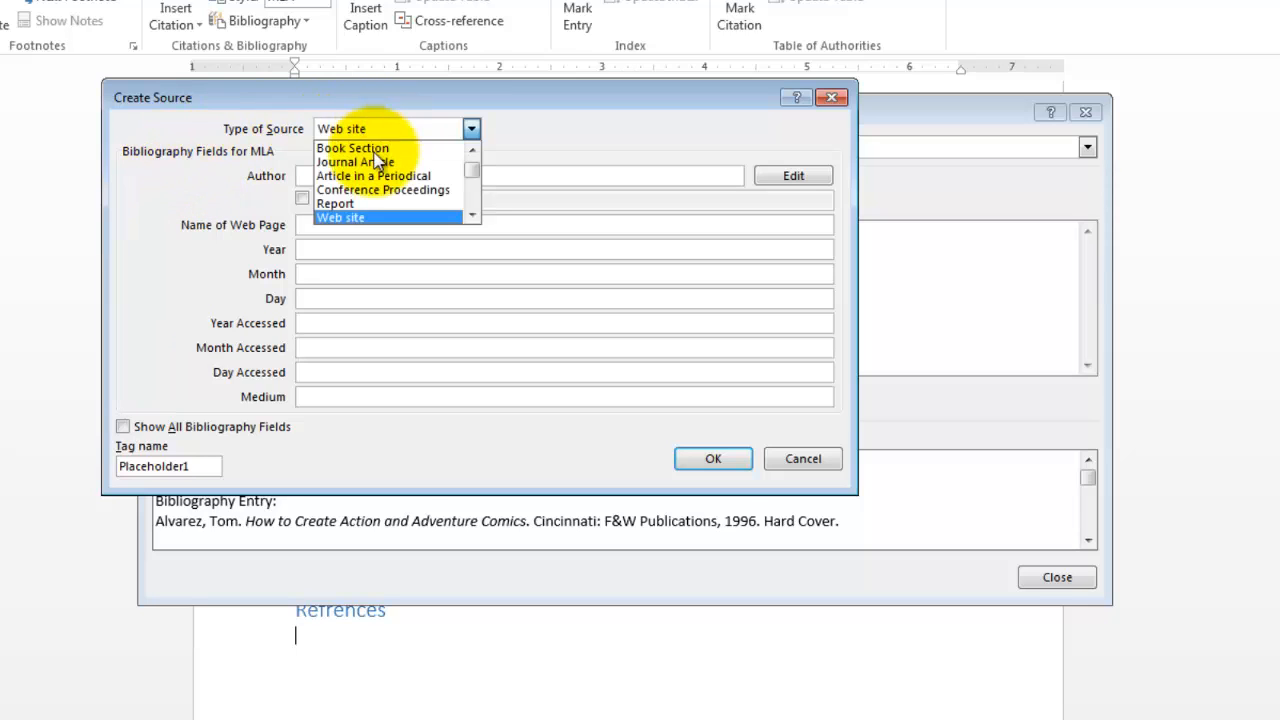
click(375, 150)
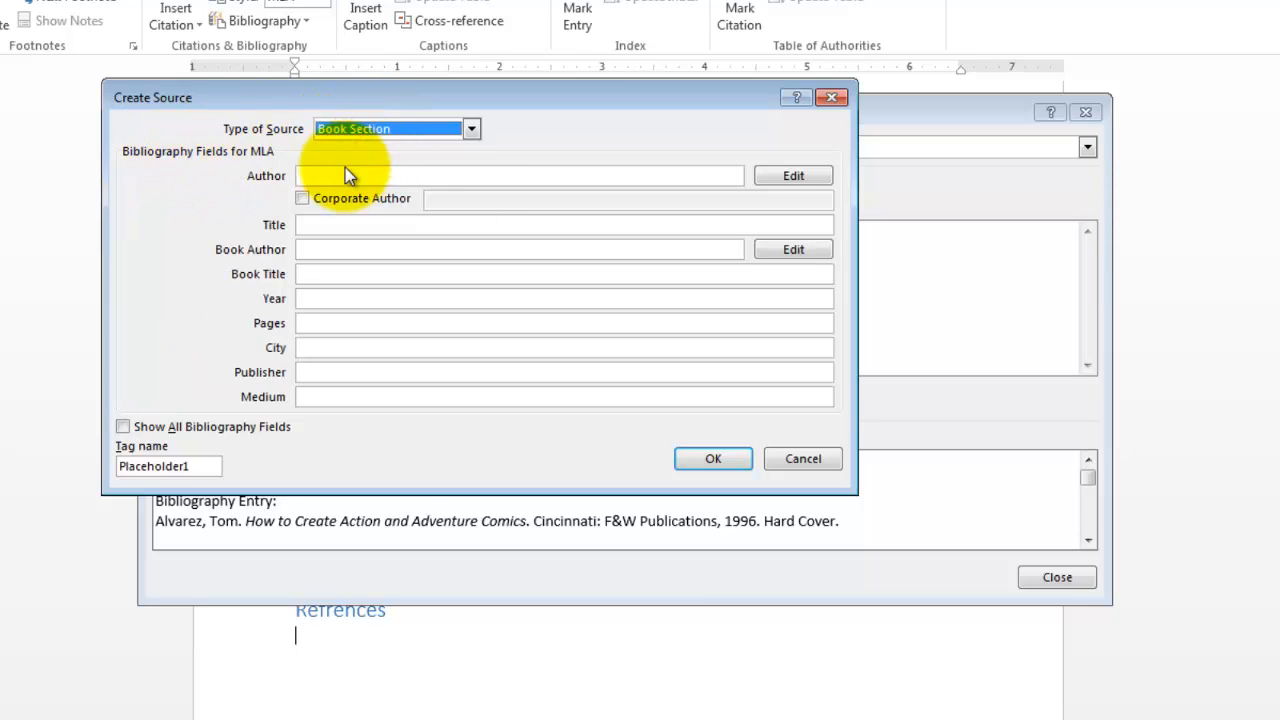
- Fill in the source's author and book author as Eric Carle and its title as "The Very Hungry Caterpillar"
click(341, 175)
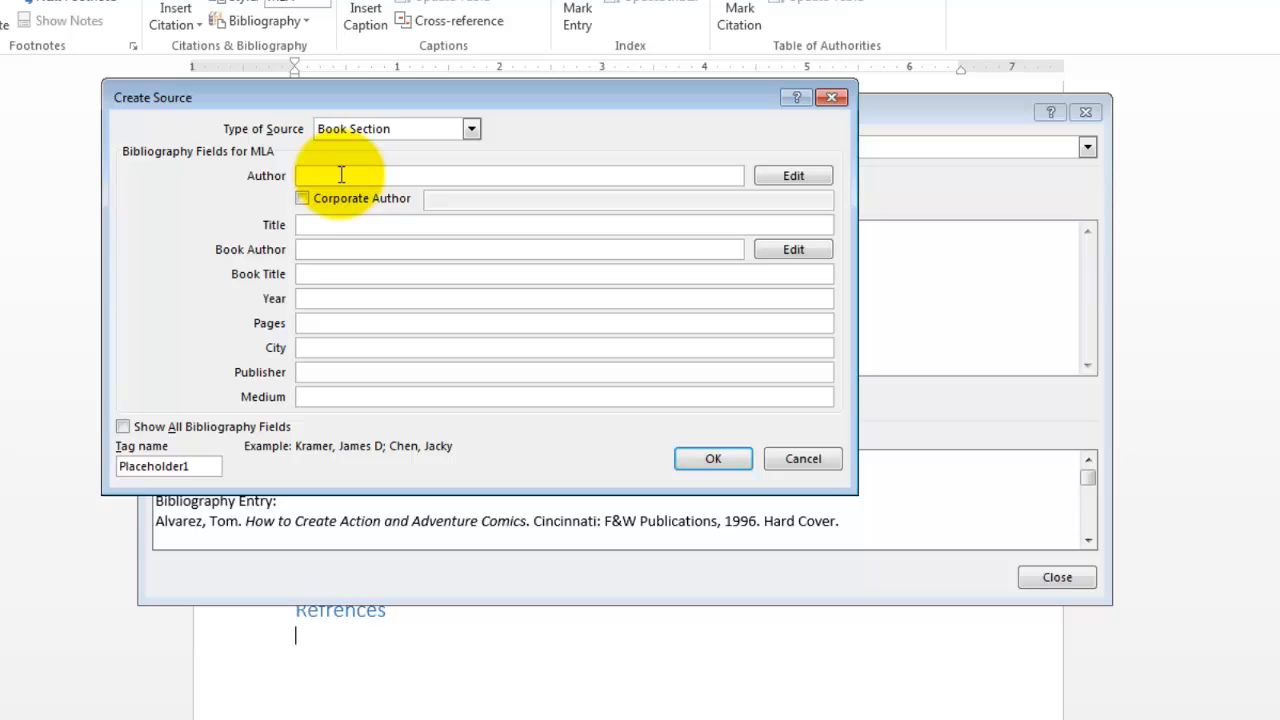
text(Eric Carle)
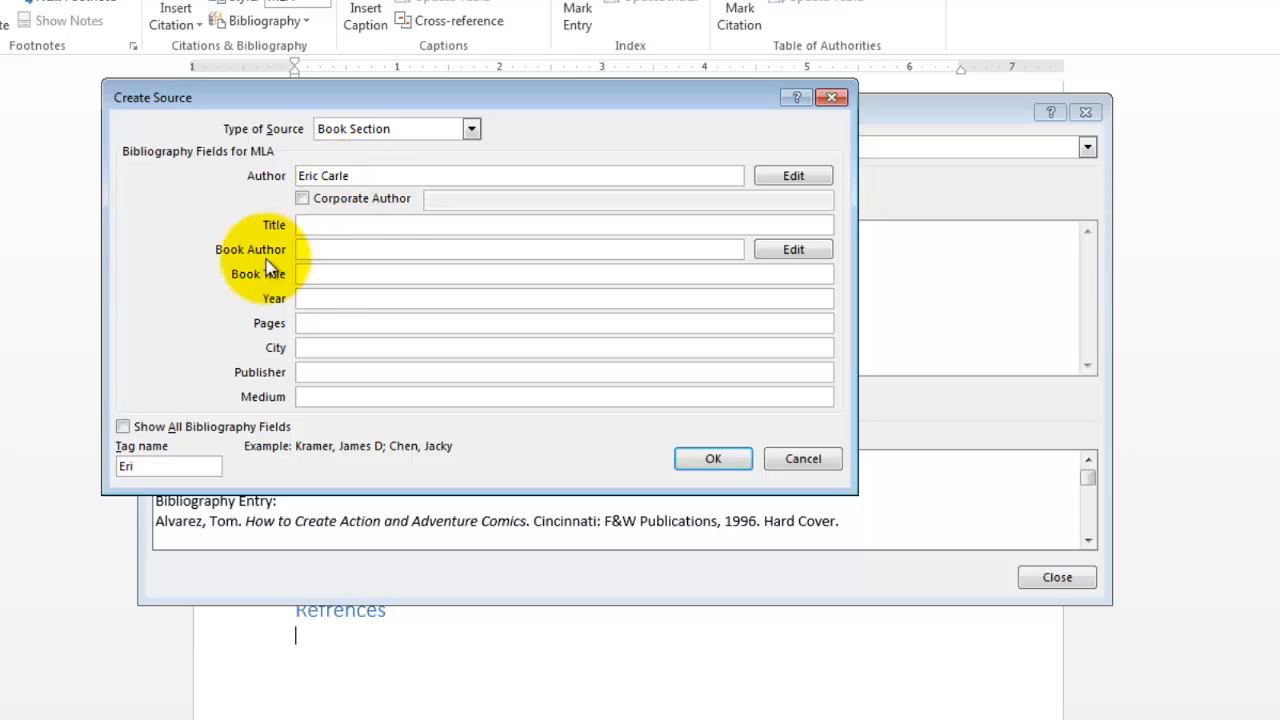
click(395, 222)
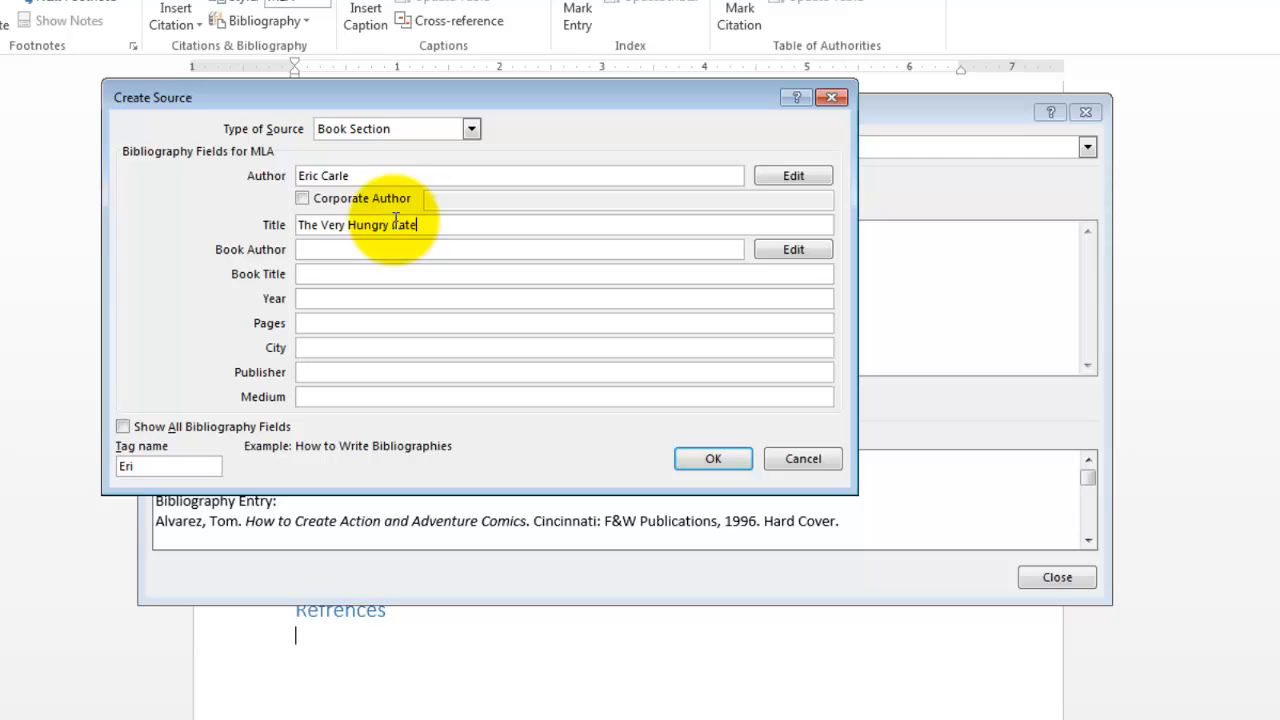
key(Tab)
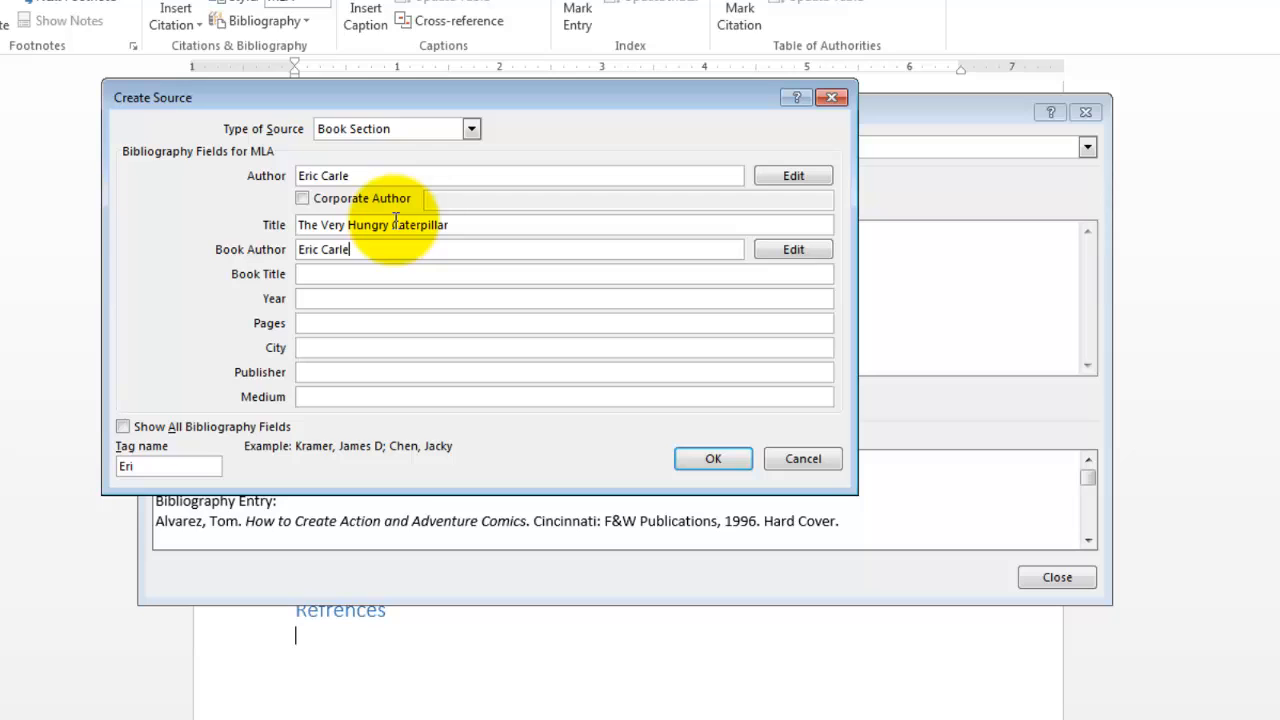
key(Tab)
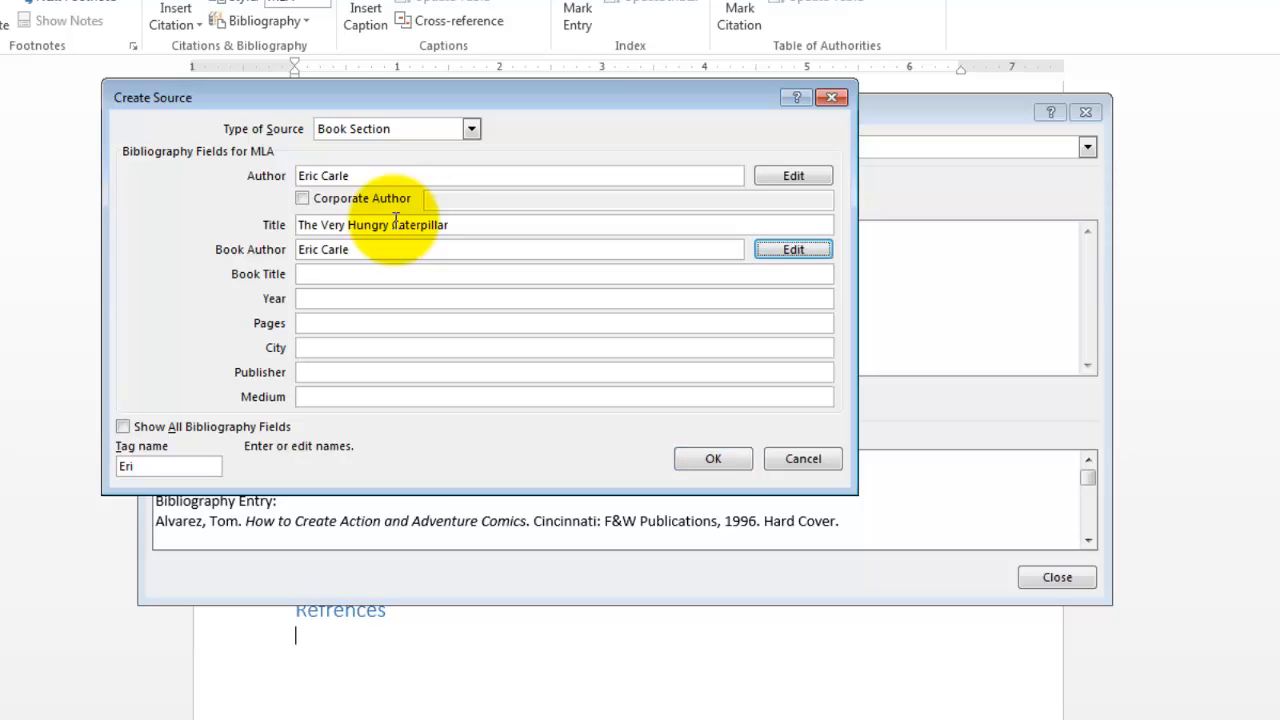
key(Tab)
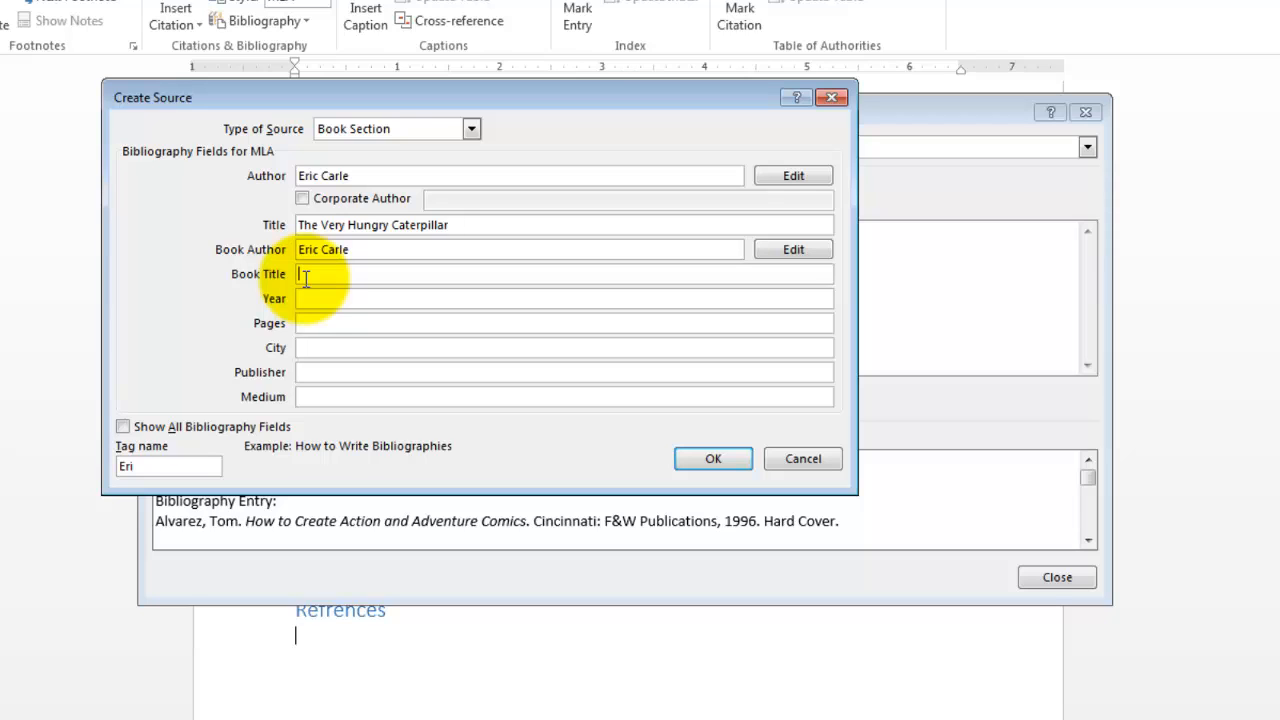
- Copy the title "The Very Hungry Caterpillar" into the source's book title
drag(466, 226, 300, 253)
right_click(313, 225)
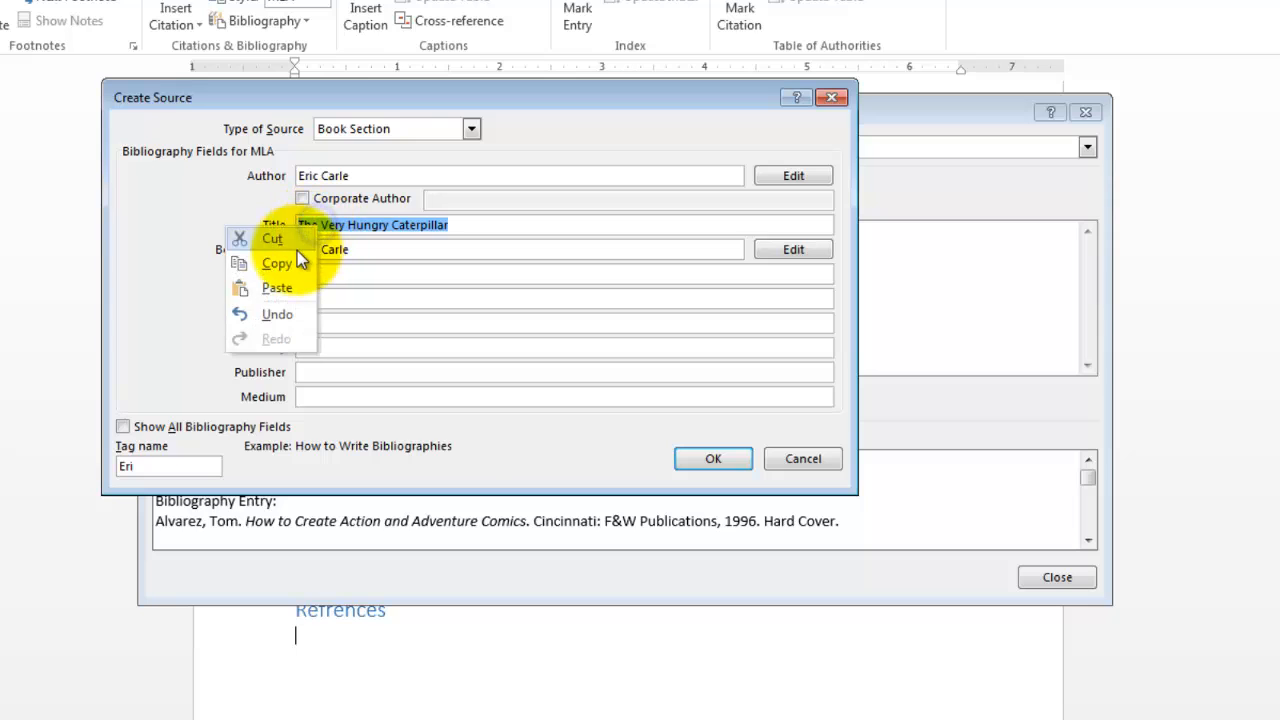
click(277, 263)
click(325, 278)
right_click(325, 278)
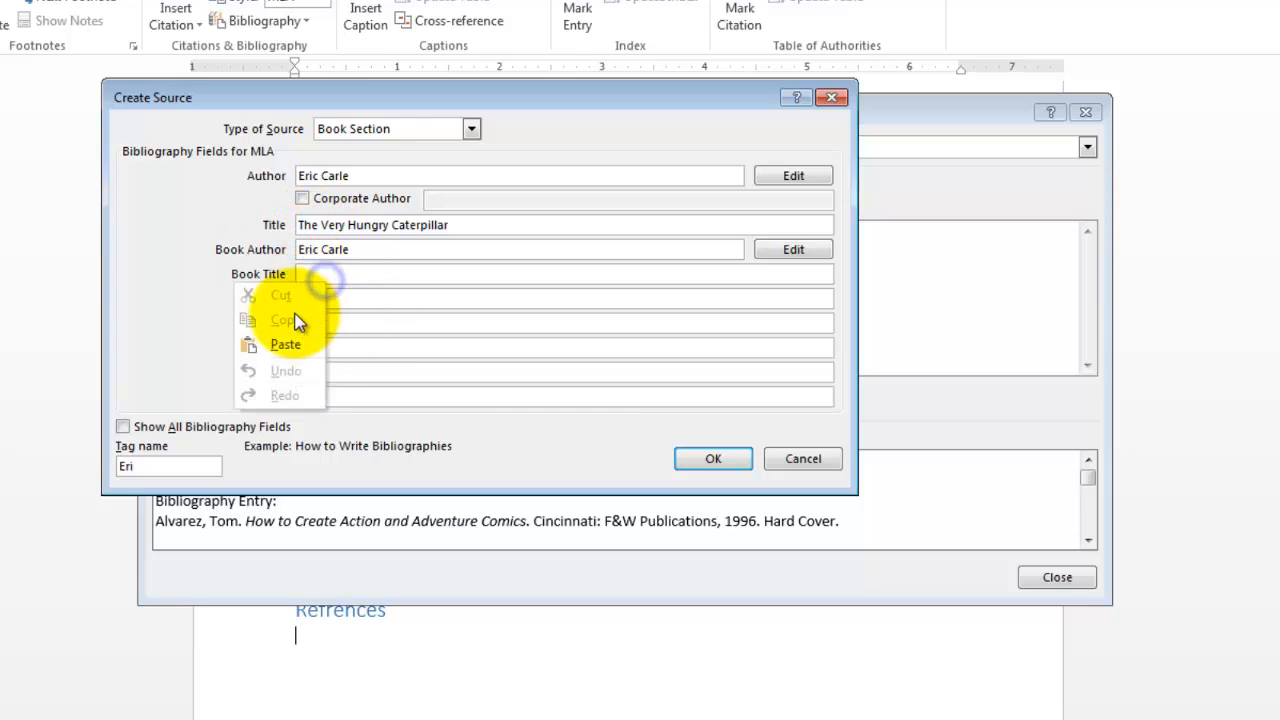
click(302, 343)
- Set the source's year to 1969 and its pages to 5-8
click(341, 294)
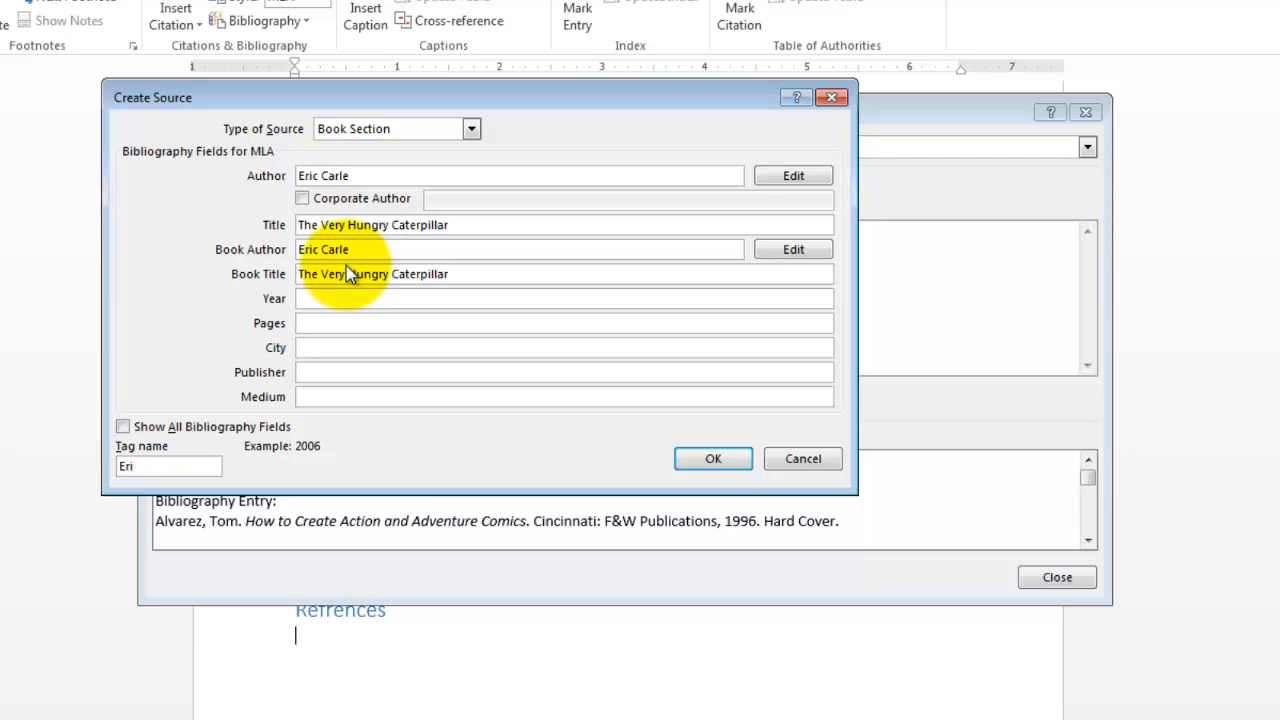
text(1969)
key(Tab)
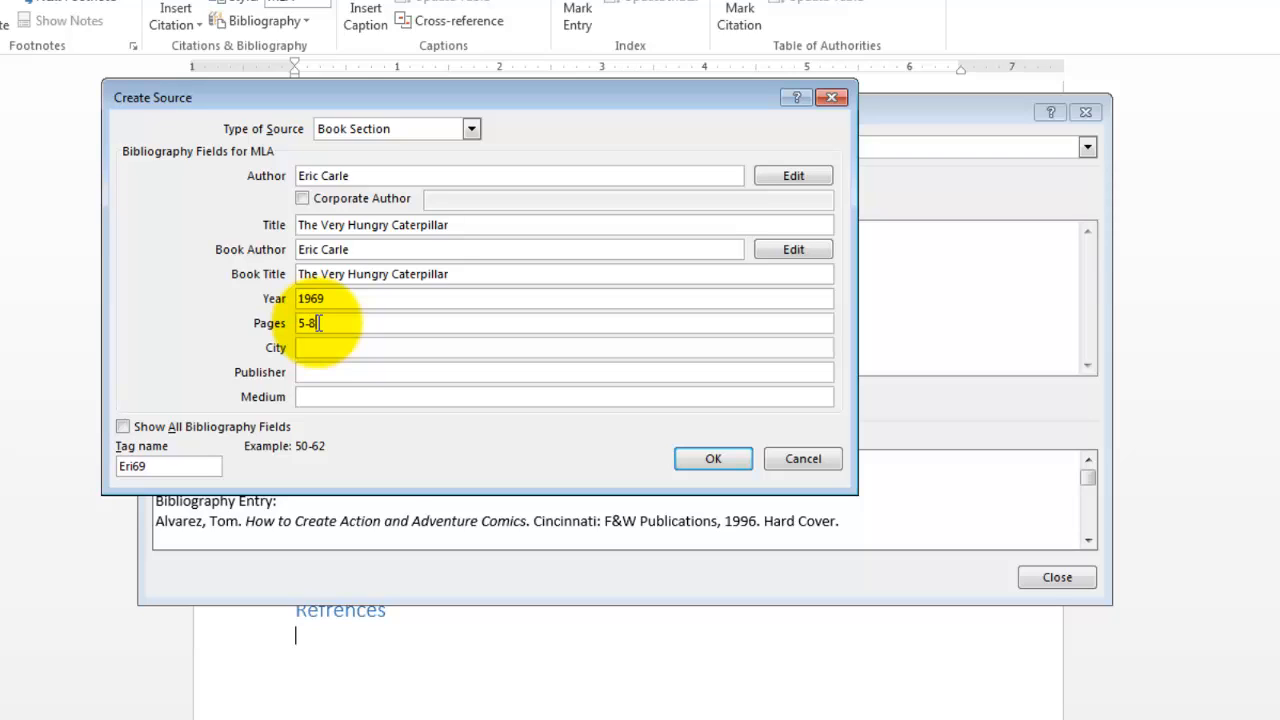
click(362, 349)
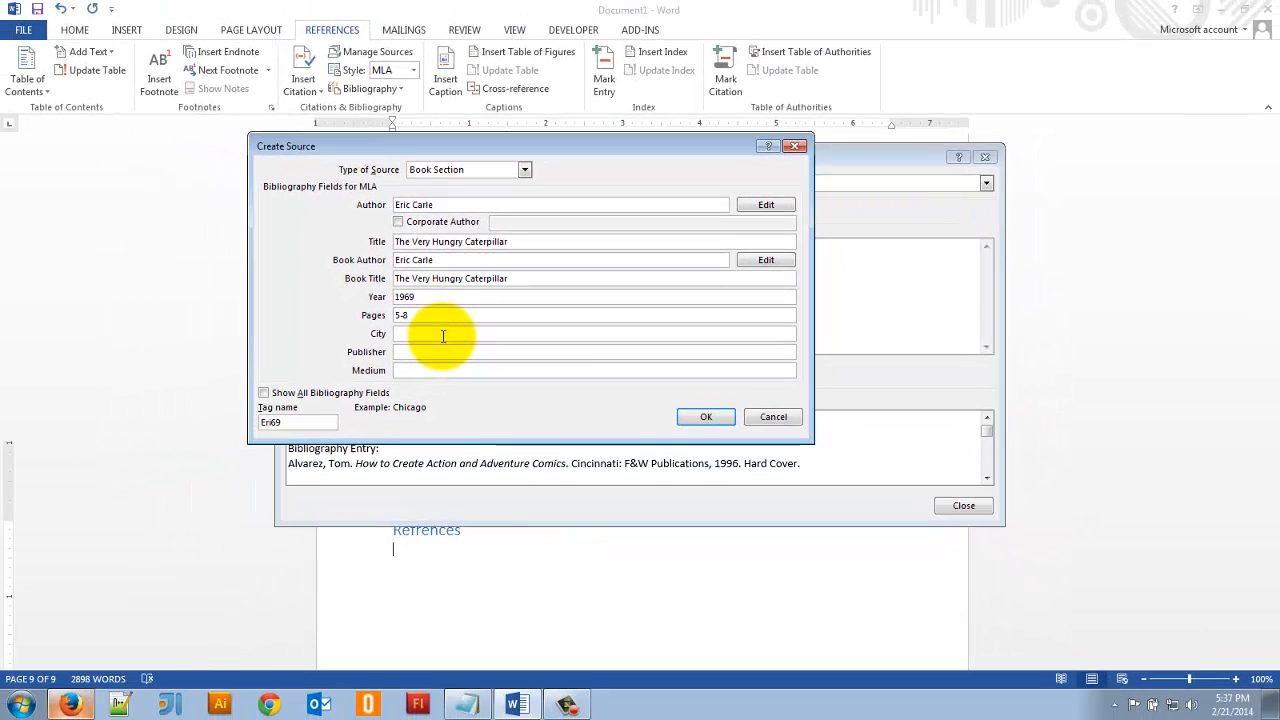
- Set the source's city to "New Yor City", publisher to "Clevland and New York" and medium to "Book", and save the source
text(New Yor City)
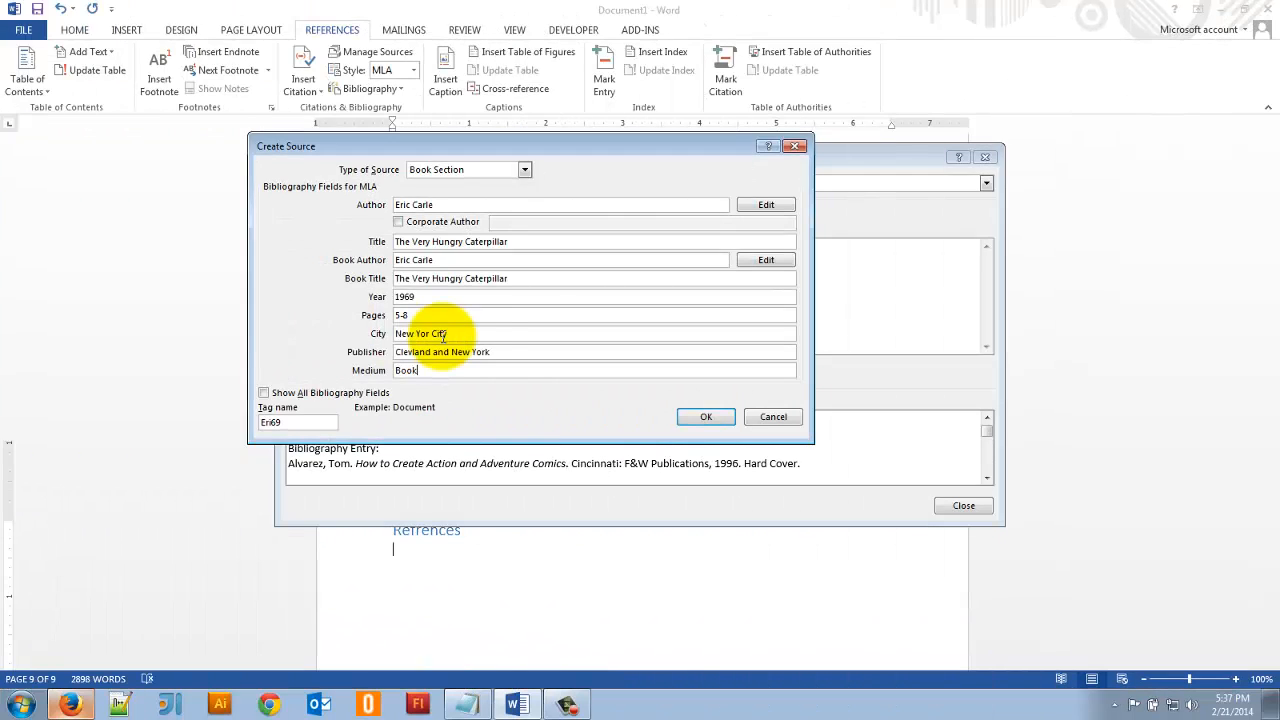
click(706, 418)
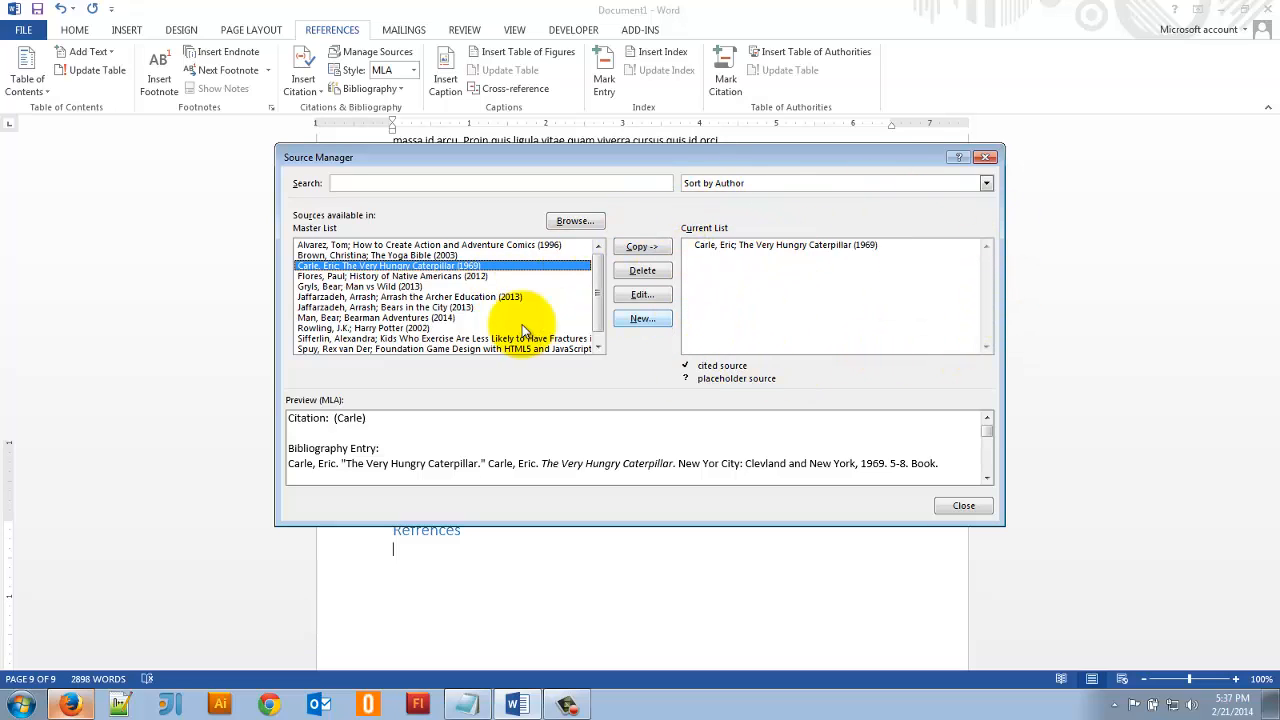
- Copy the sources "Arrash the Archer Education", "How to Create Action and Adventure Comics" and "History of Native Americans" to the document's current list
drag(598, 262, 598, 269)
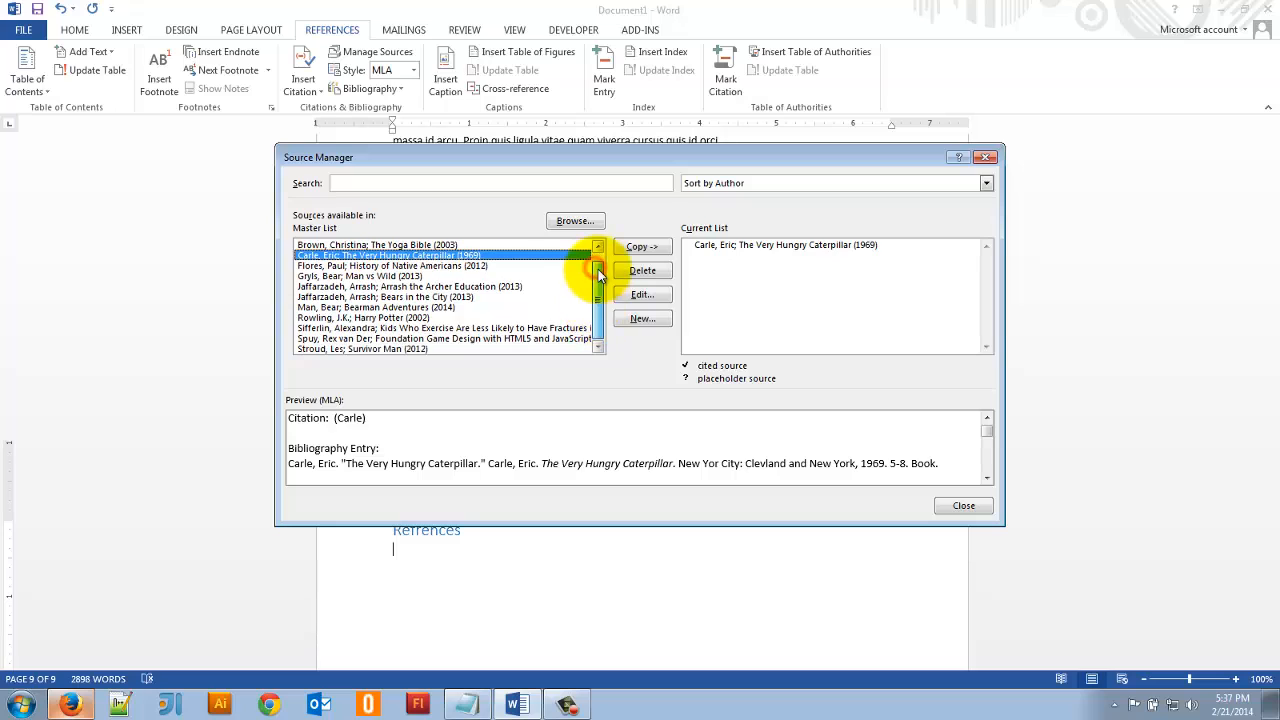
click(598, 245)
click(472, 298)
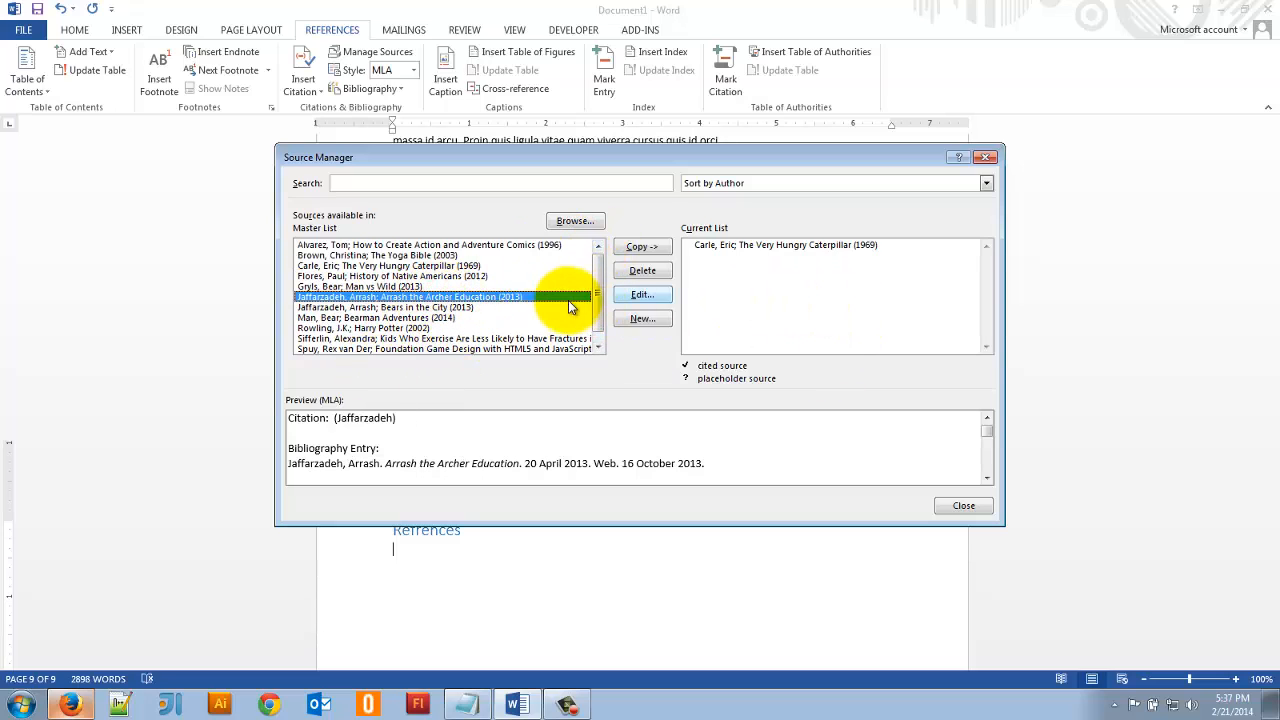
click(641, 247)
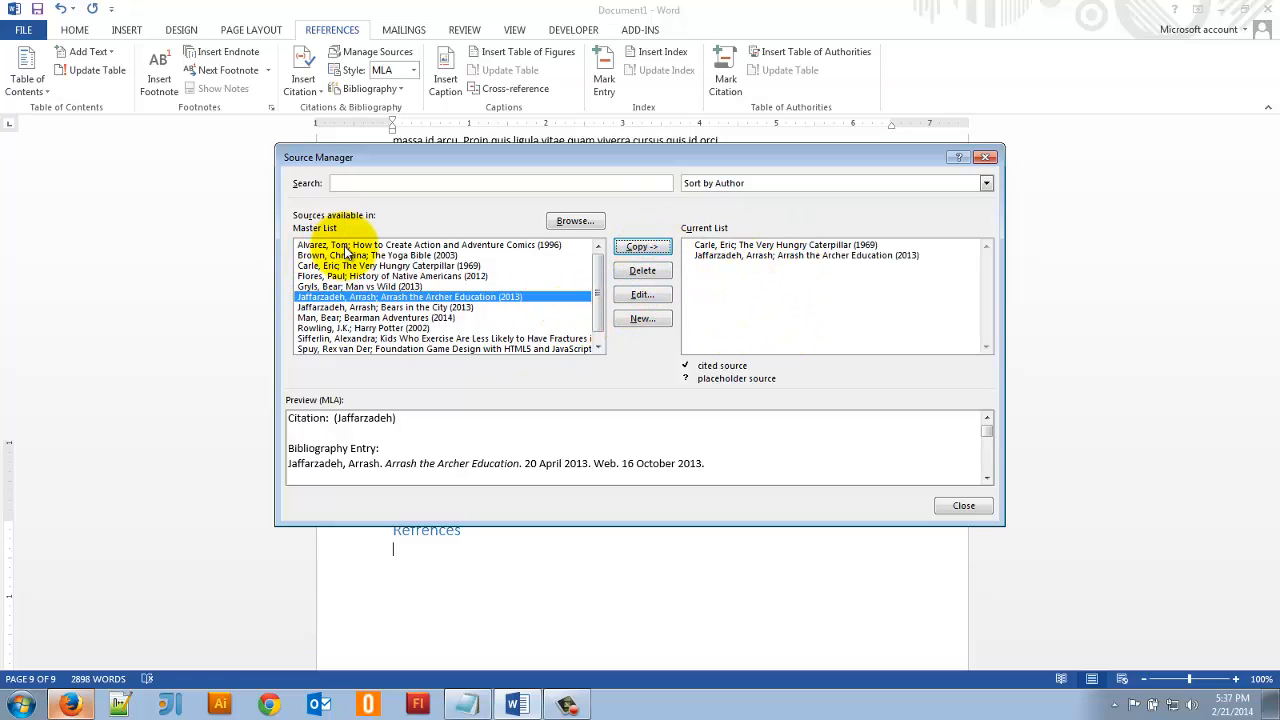
click(339, 337)
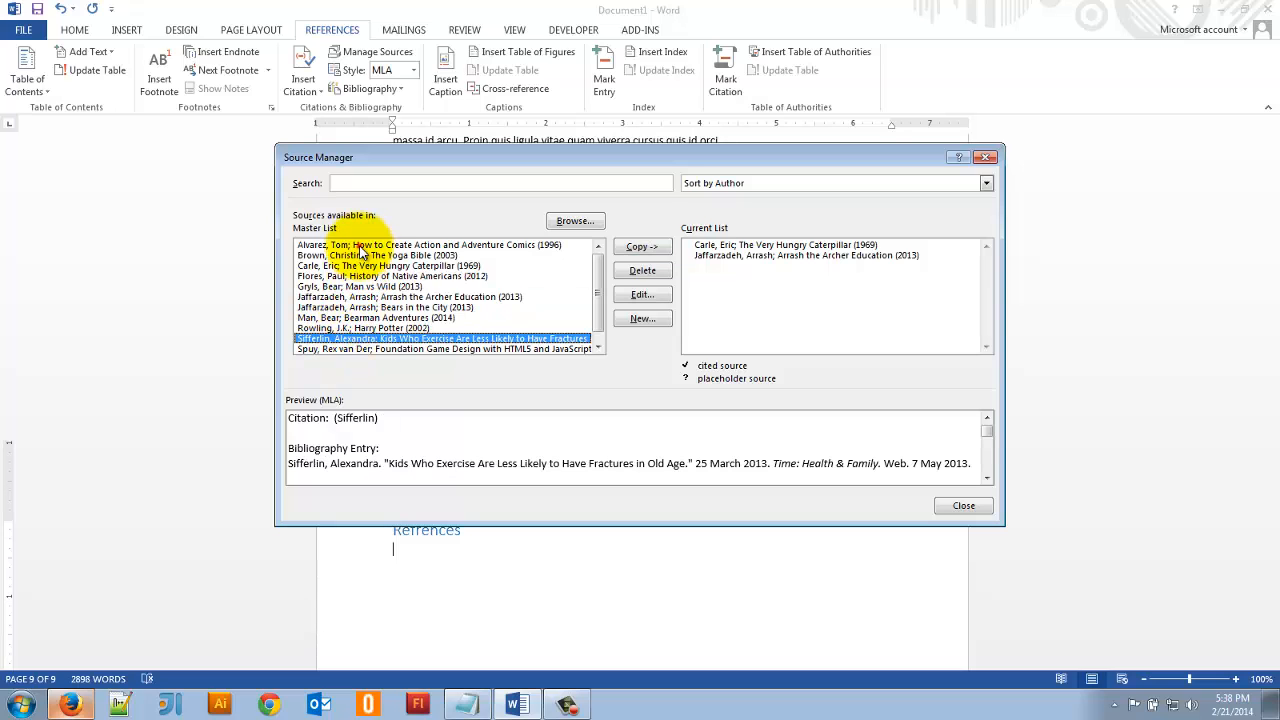
click(360, 246)
click(641, 247)
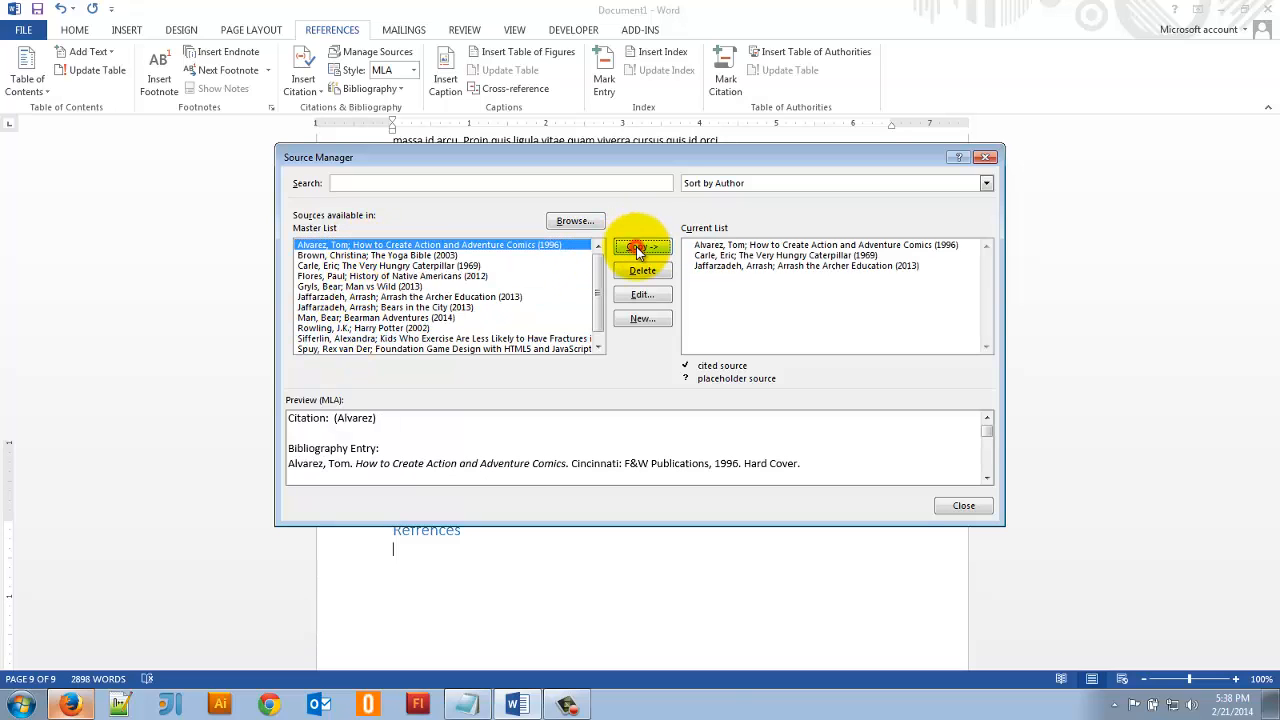
click(412, 266)
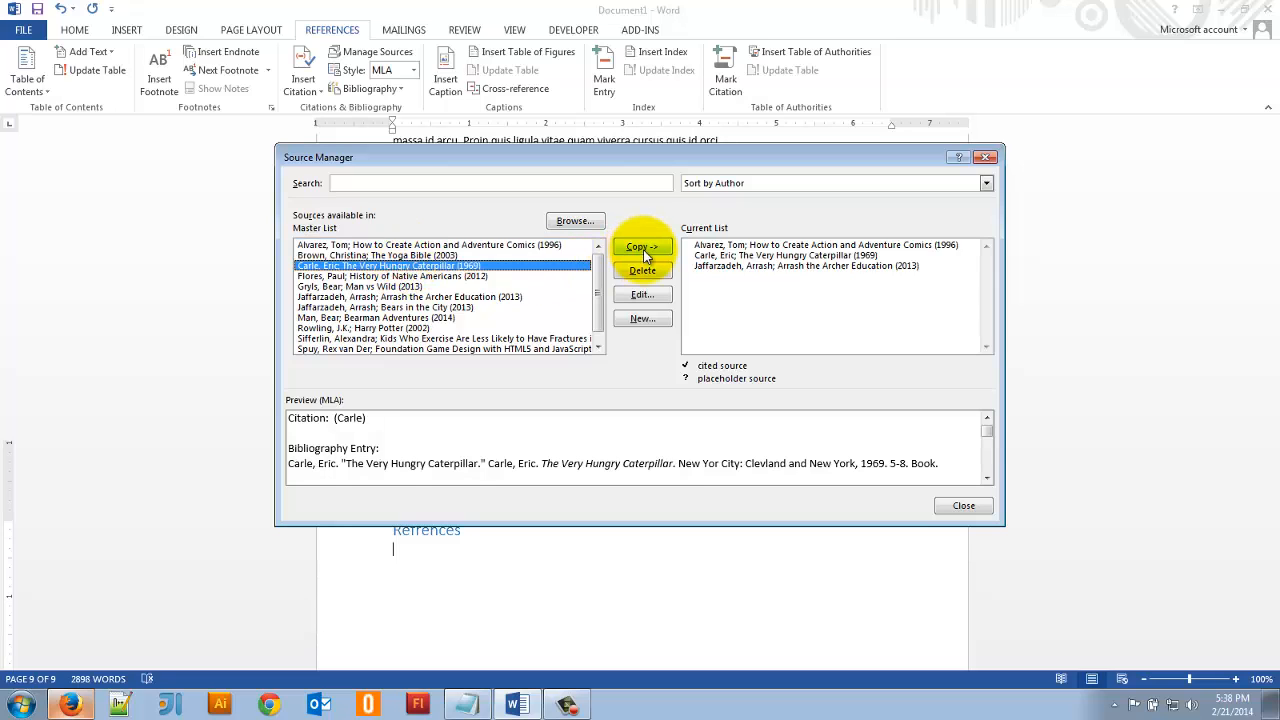
click(455, 276)
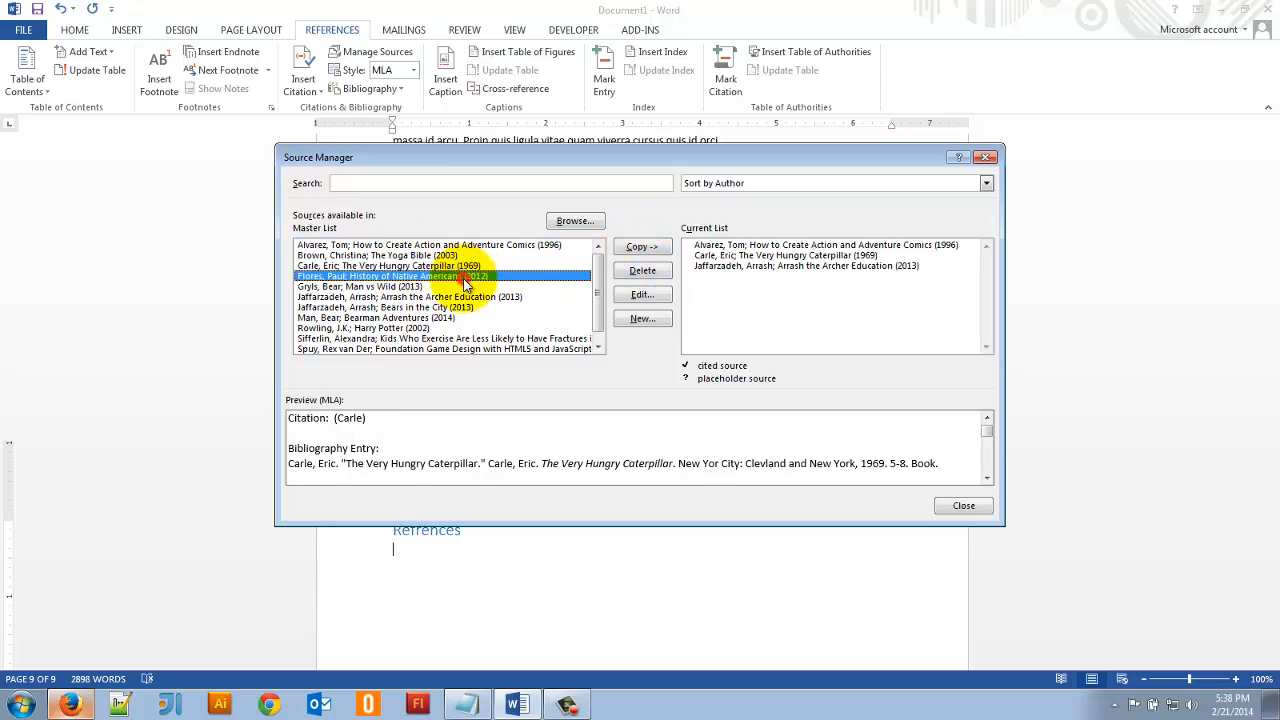
click(645, 248)
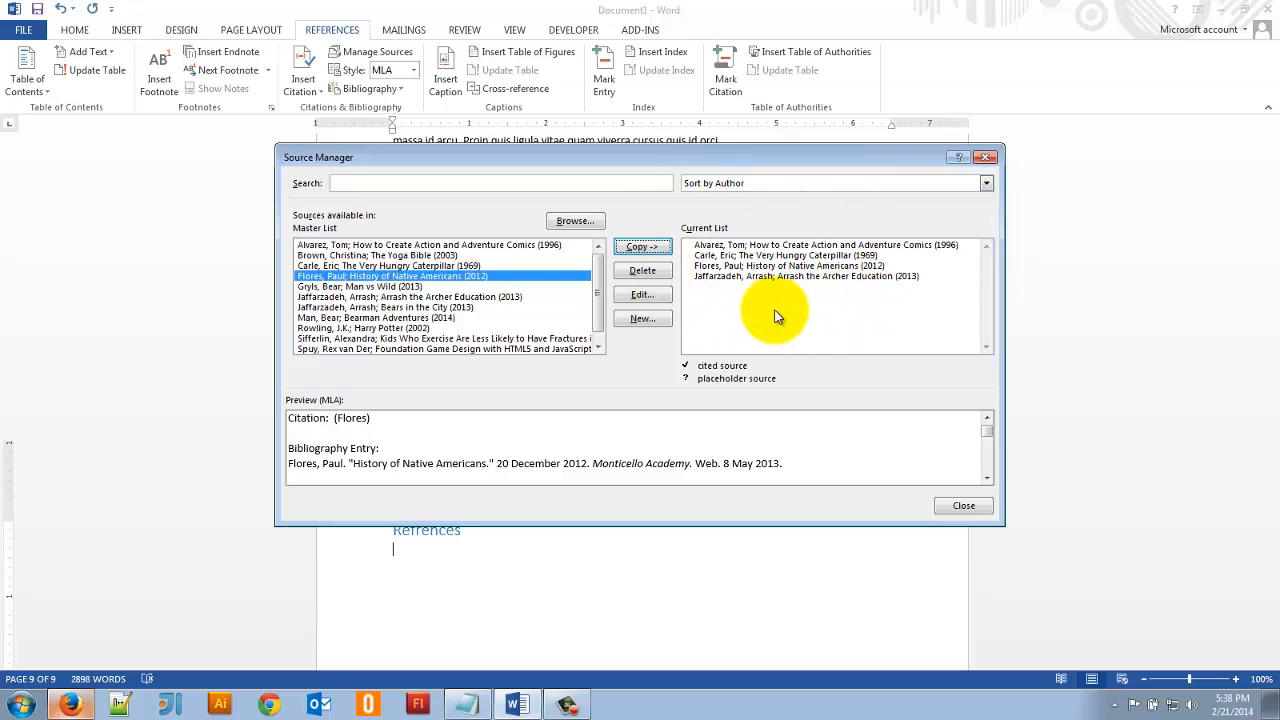
click(963, 506)
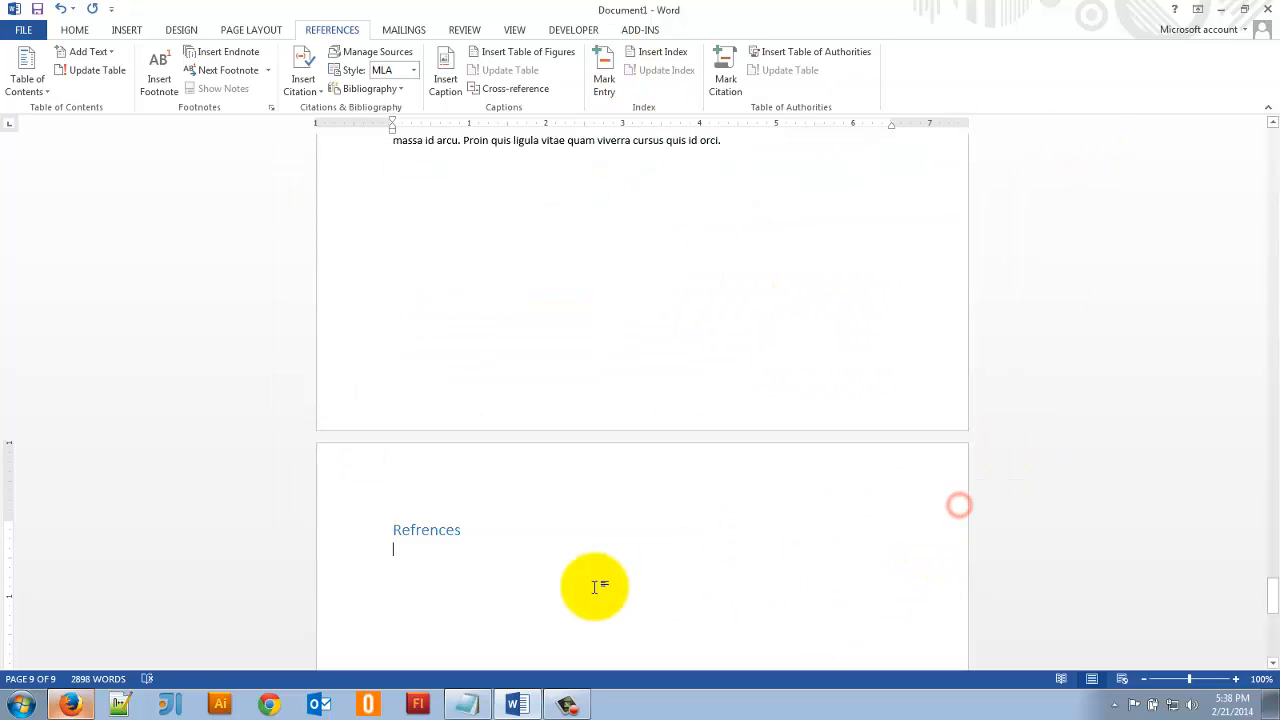
- Choose MLA as the citation style and insert the built-in References bibliography below the "Refrences" heading
click(414, 71)
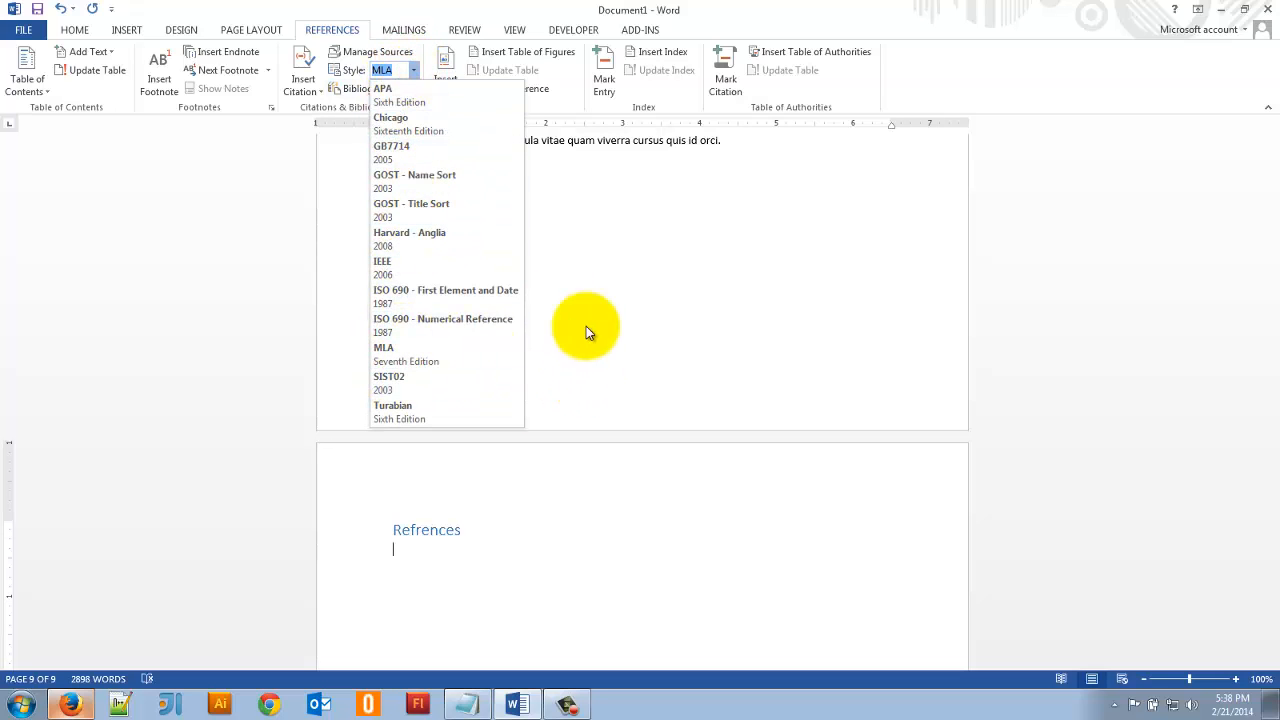
click(378, 346)
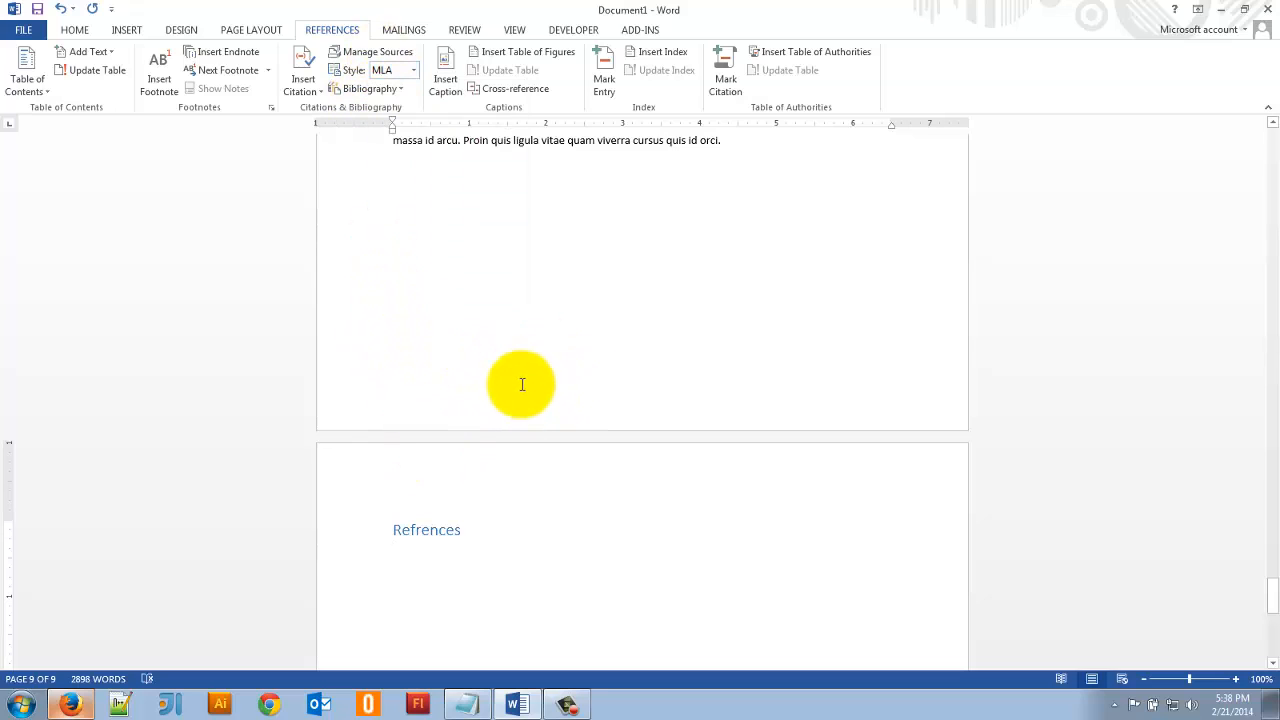
click(377, 89)
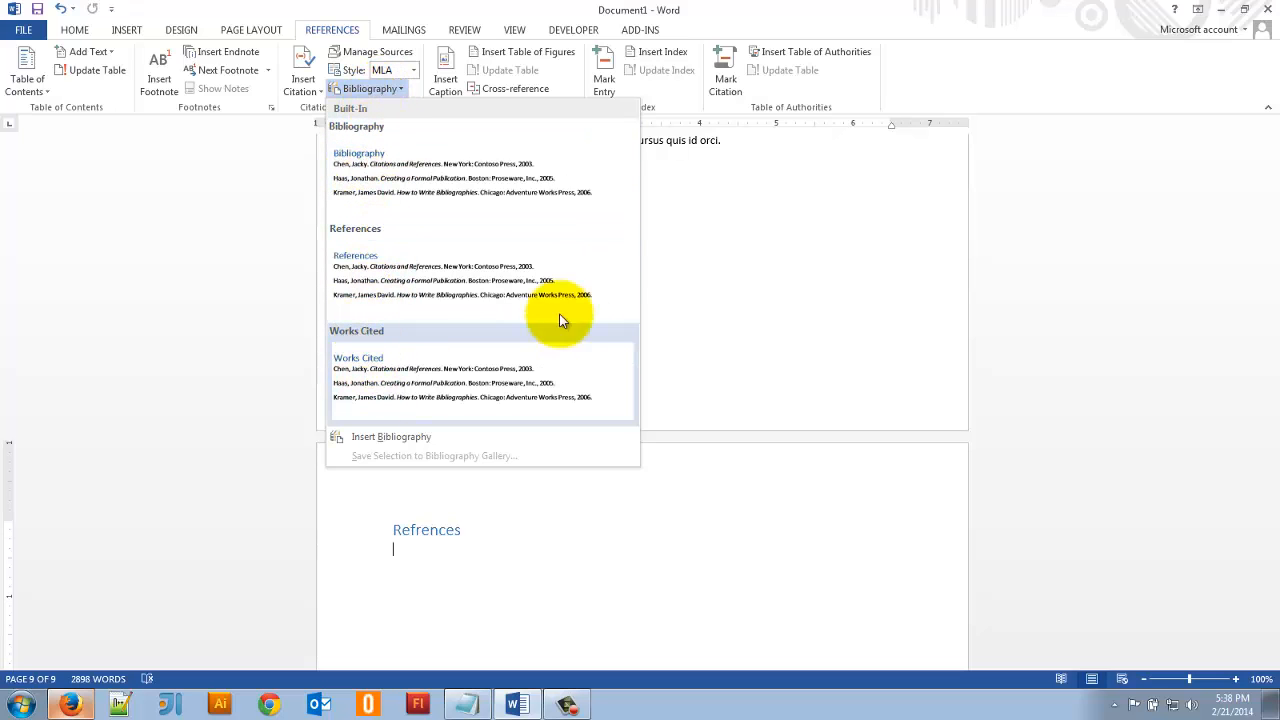
click(437, 267)
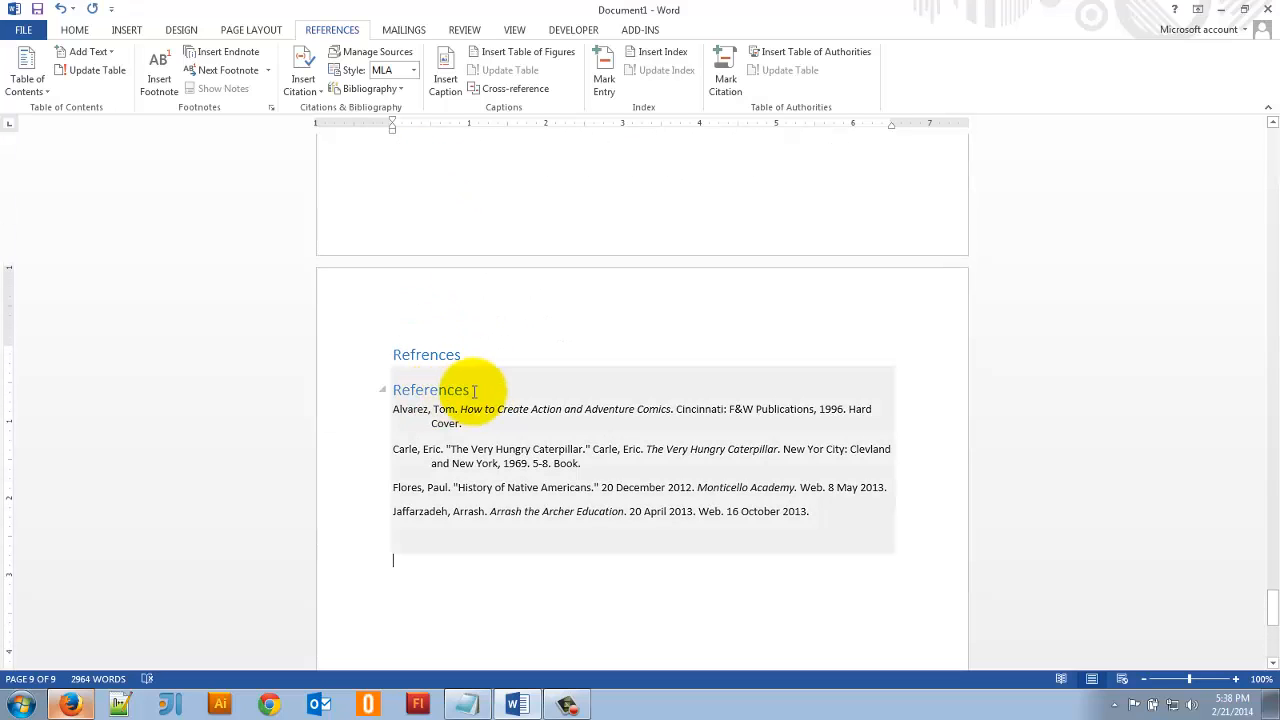
- Delete the misspelled "Refrences" heading above the inserted bibliography
drag(477, 346, 393, 352)
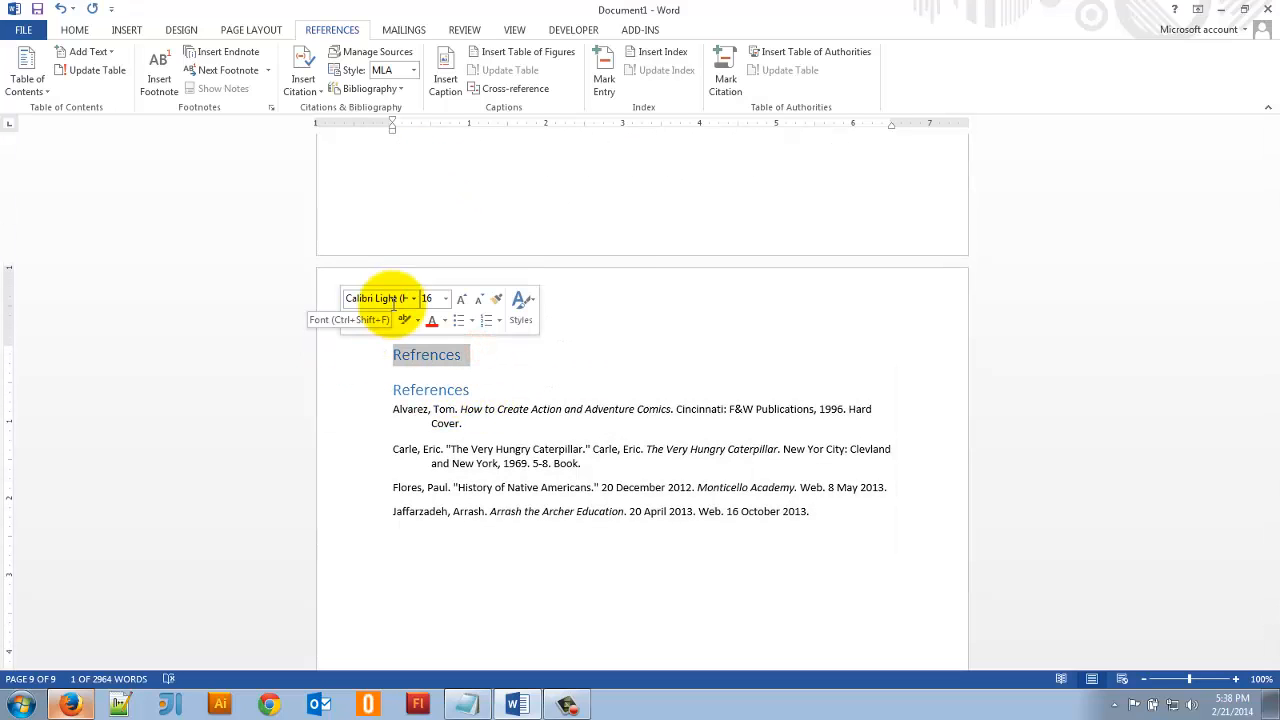
key(Delete)
key(Delete)
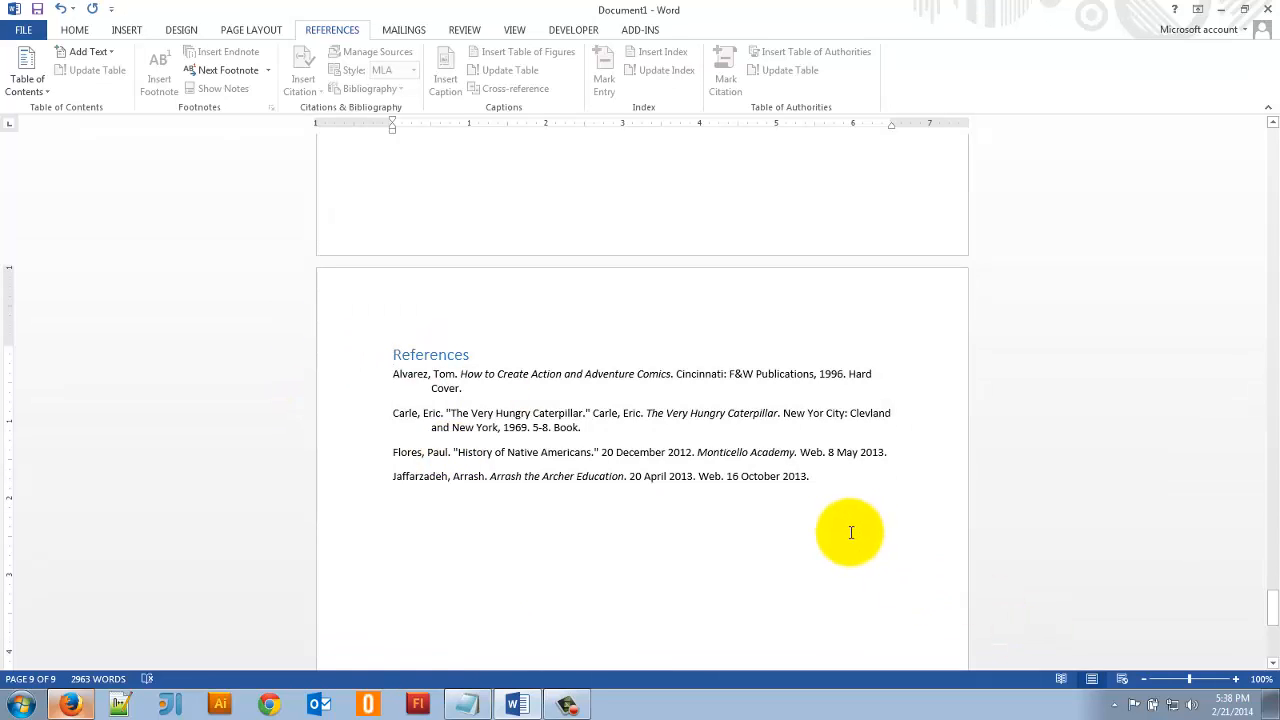
- Apply the Heading 1 style to the "Table of Contents" line on page 2
scroll(850, 528, up, 1)
scroll(810, 516, down, 3)
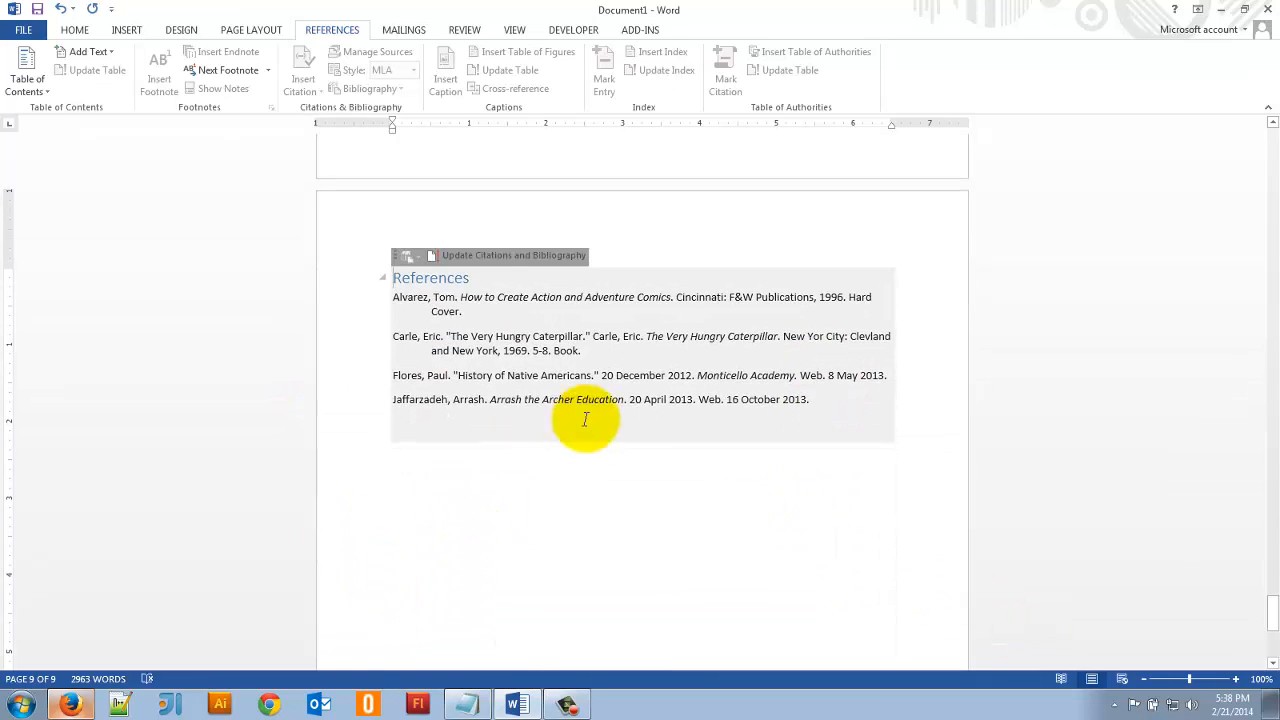
scroll(716, 524, up, 1)
scroll(716, 526, up, 20)
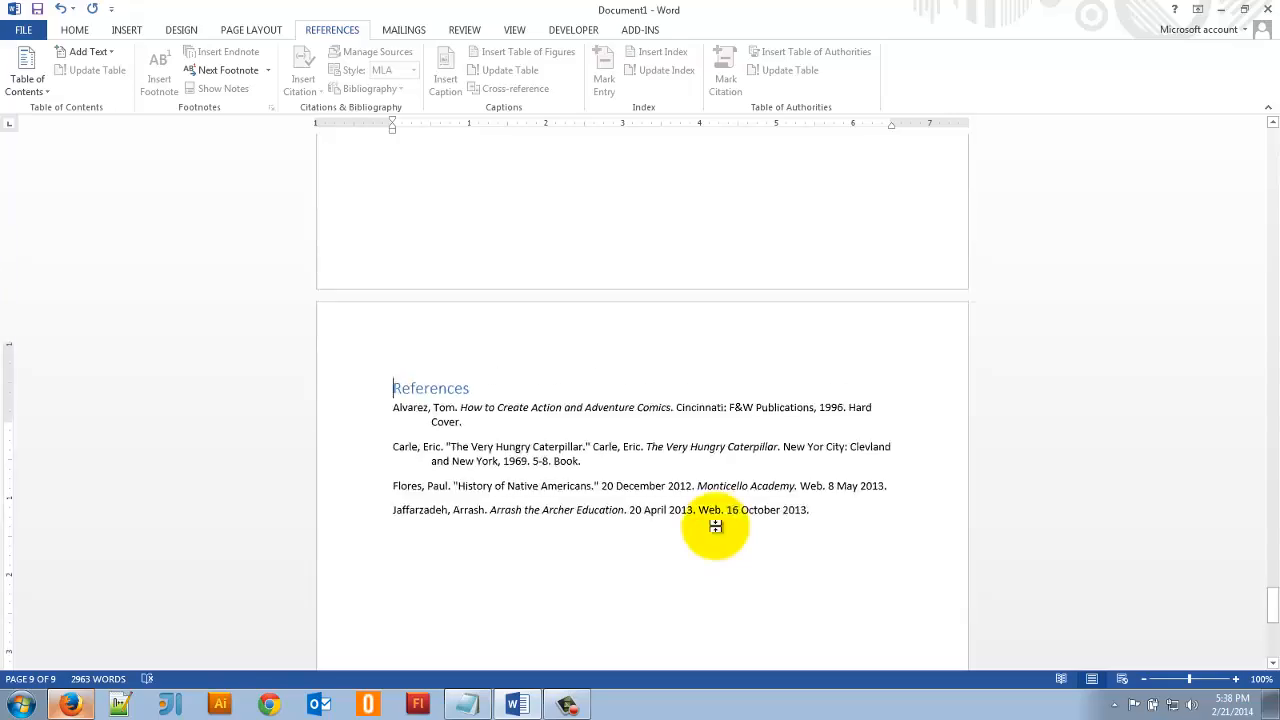
scroll(716, 526, up, 15)
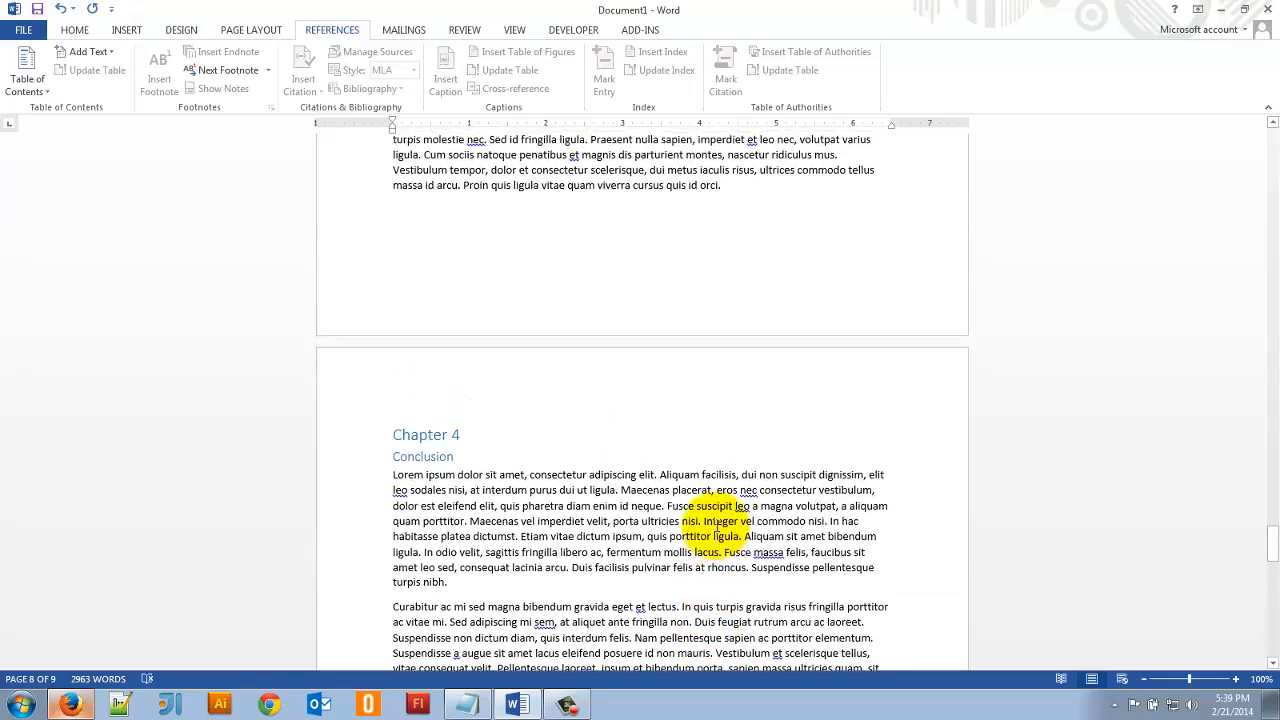
scroll(716, 526, up, 15)
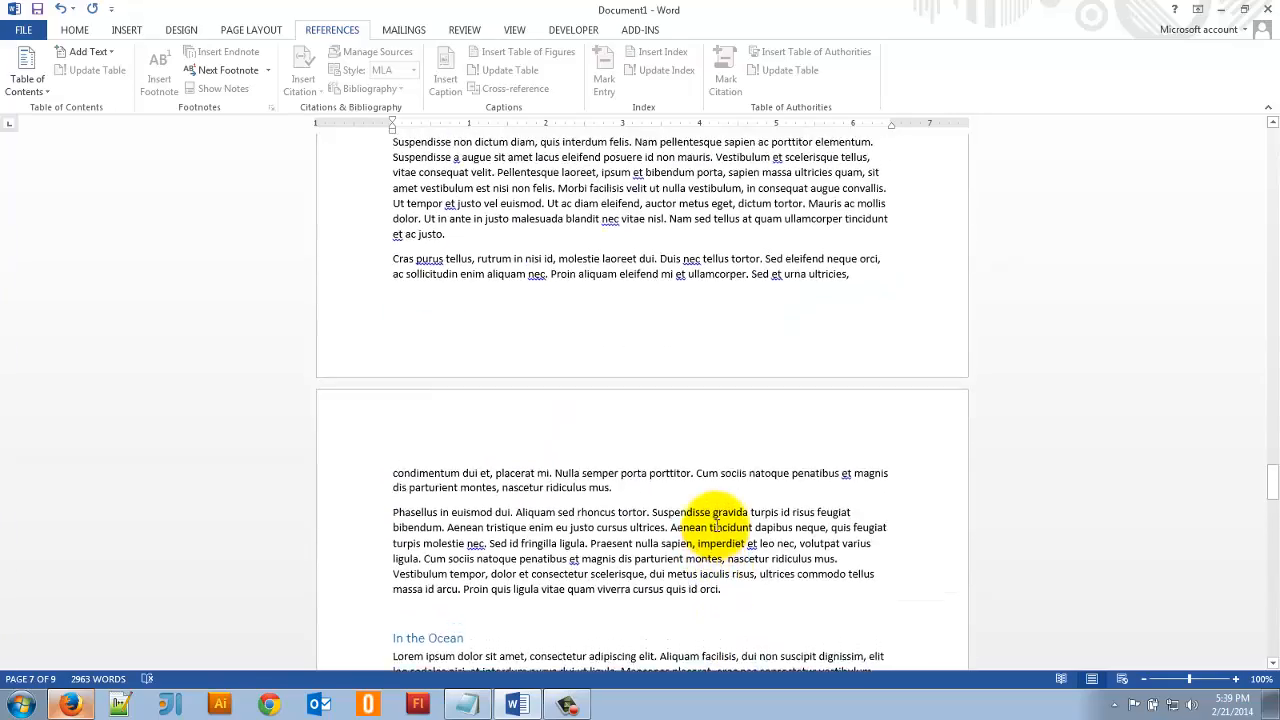
scroll(716, 526, up, 15)
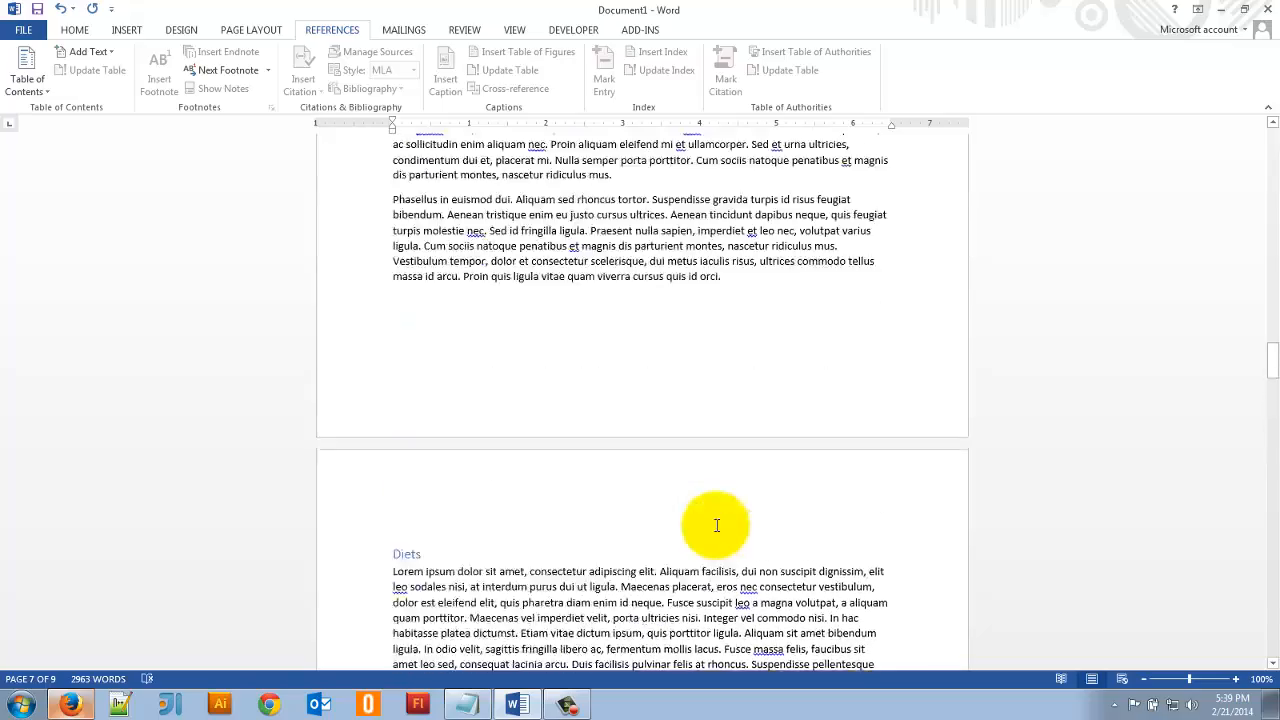
scroll(716, 526, up, 15)
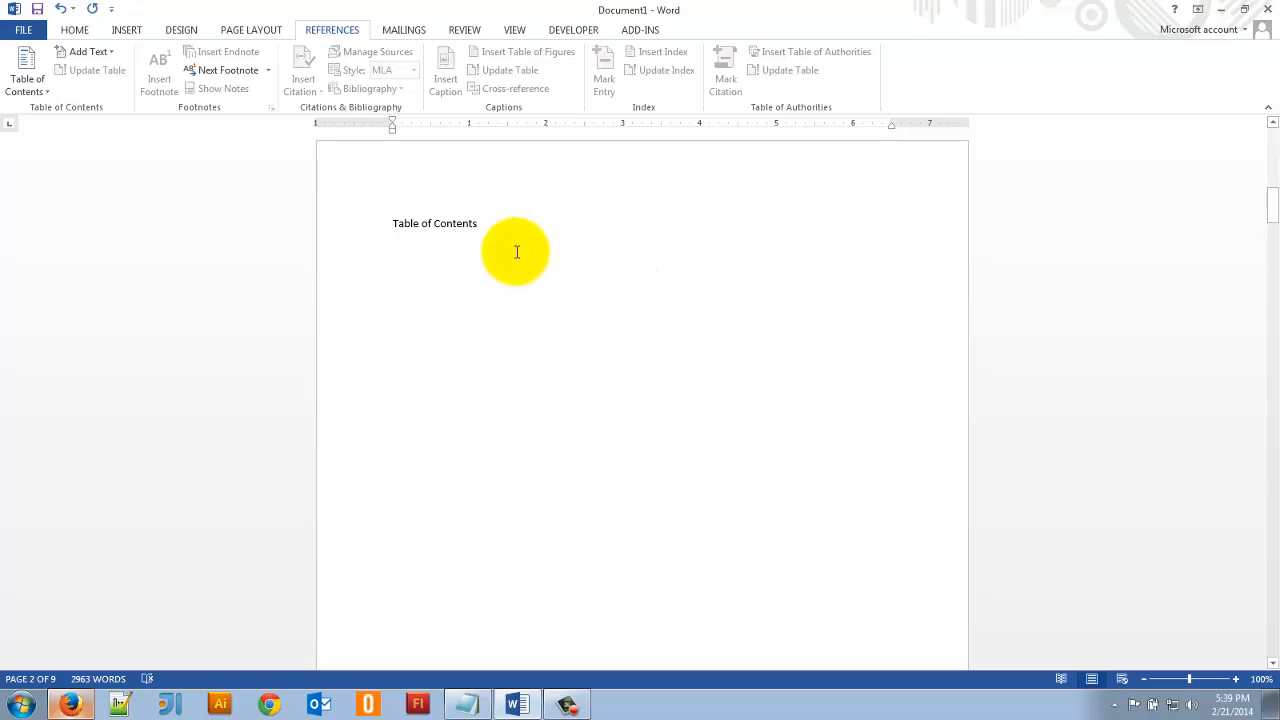
click(490, 228)
click(357, 219)
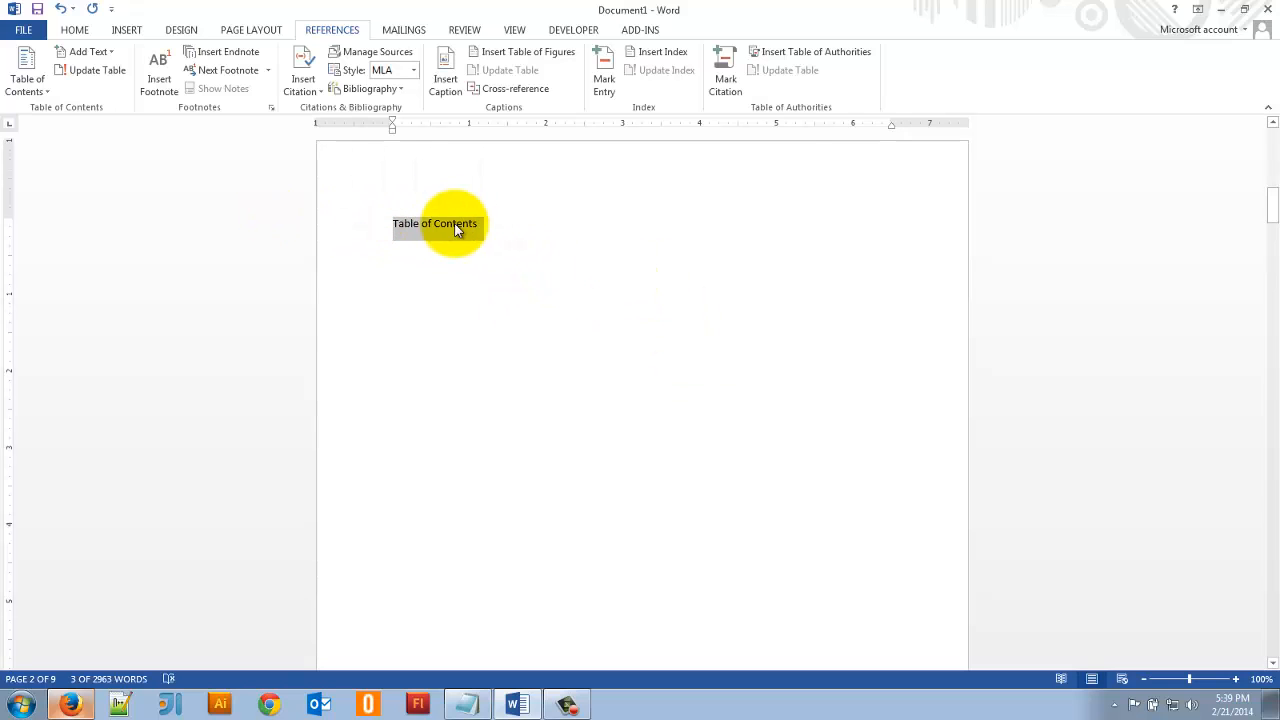
click(75, 31)
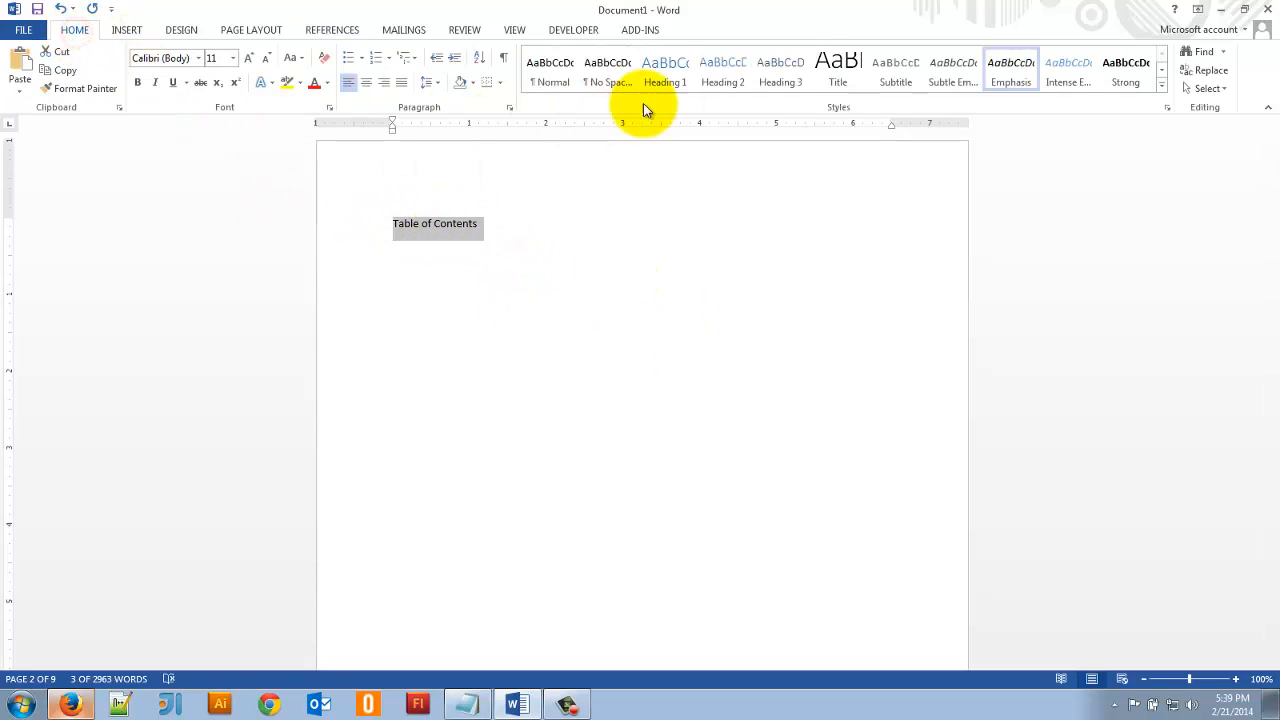
click(668, 80)
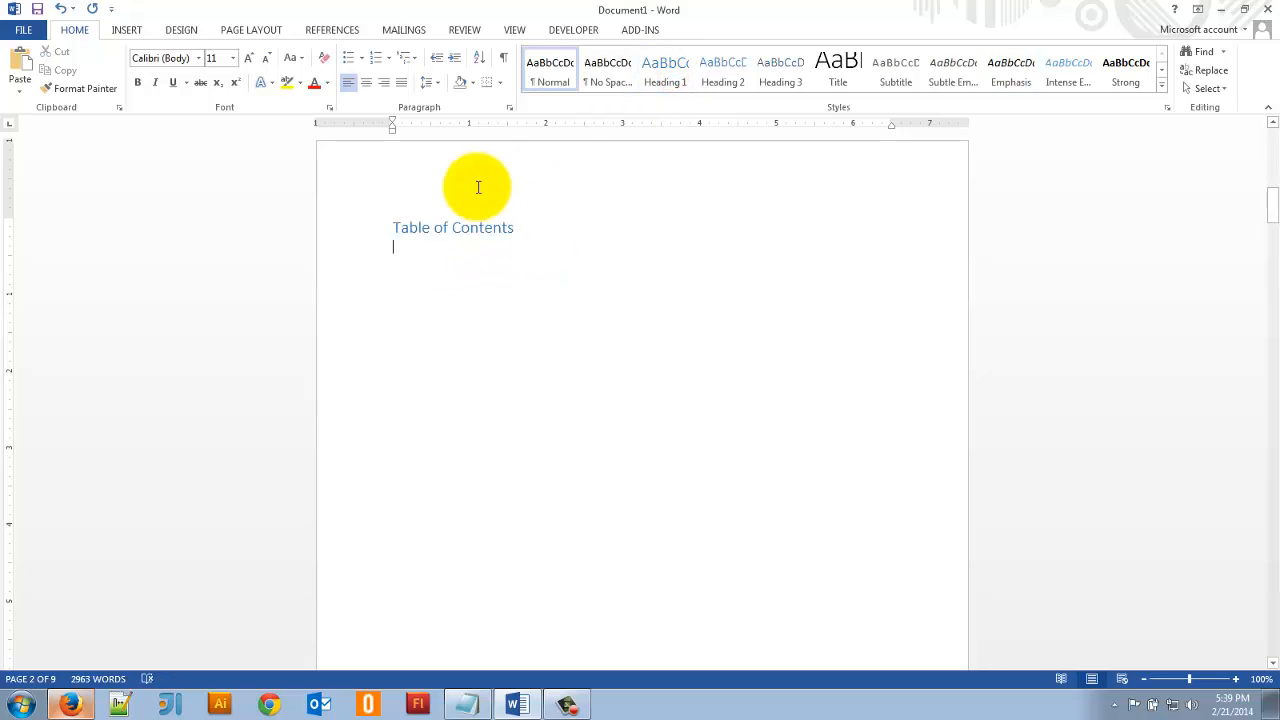
- Insert the Automatic Table 2 table of contents on page 2 and delete the typed "Table of Contents" heading above it
click(325, 33)
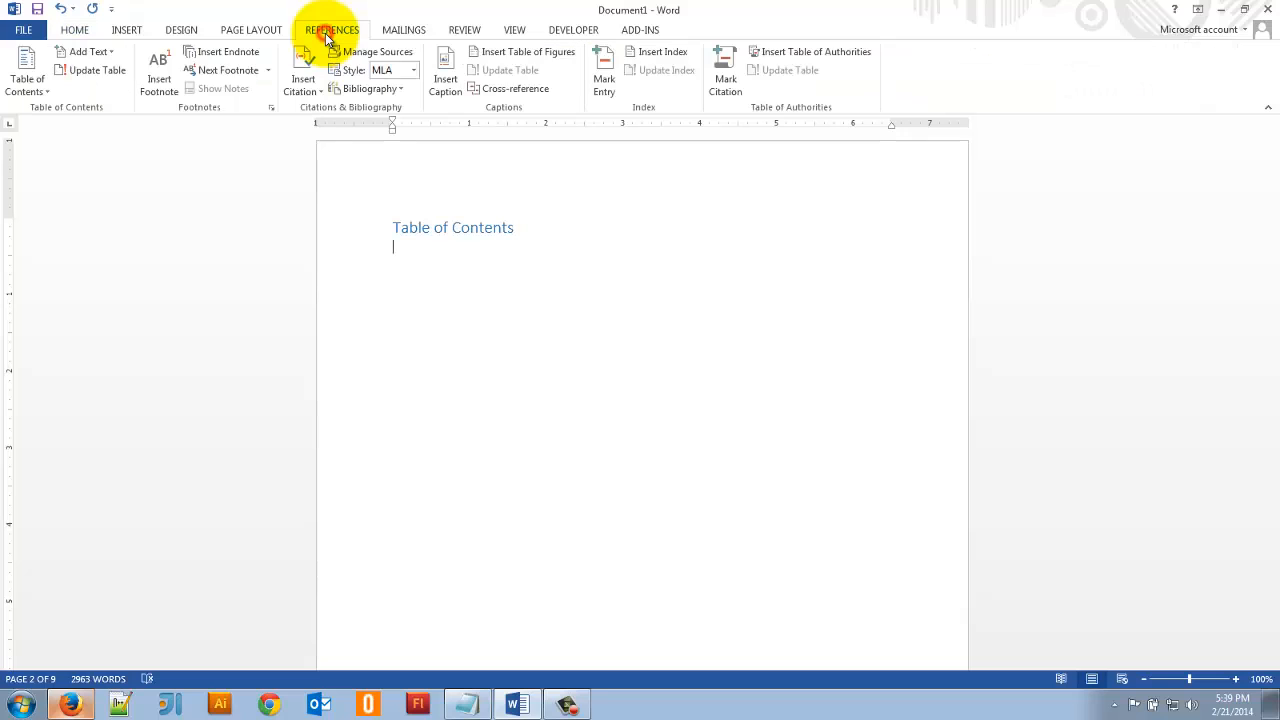
click(20, 92)
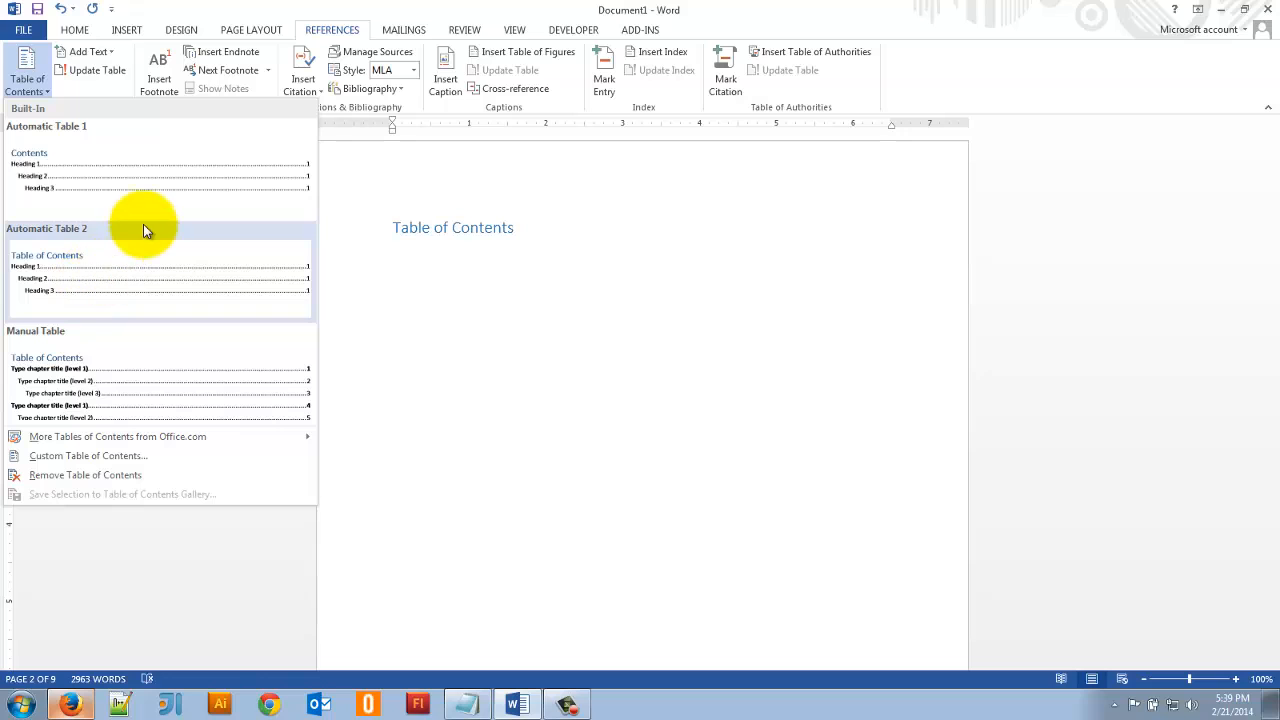
click(77, 287)
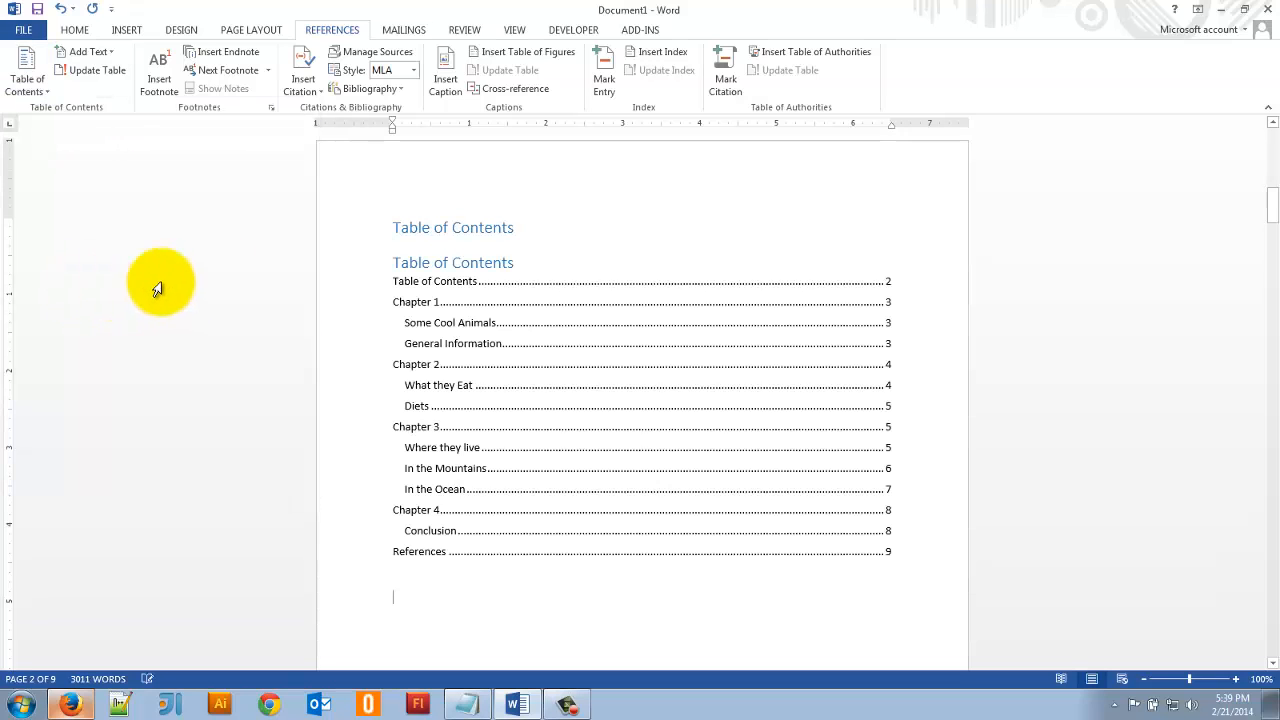
click(358, 227)
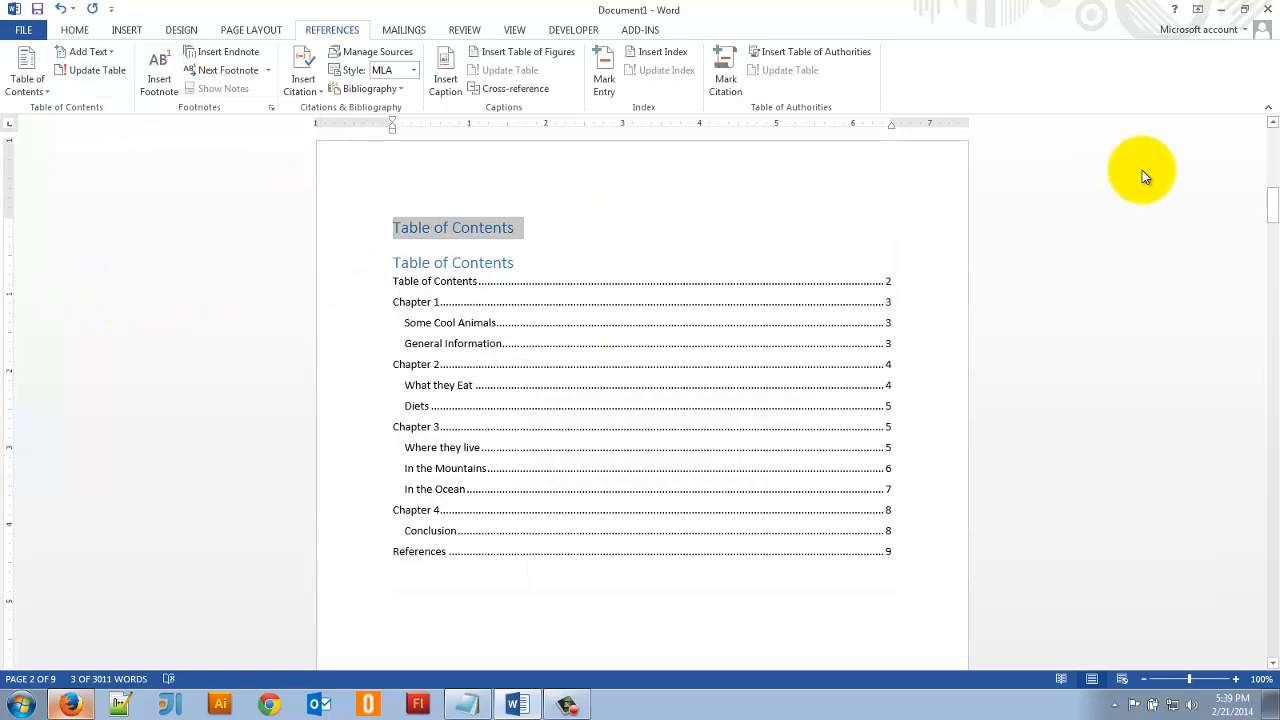
key(Delete)
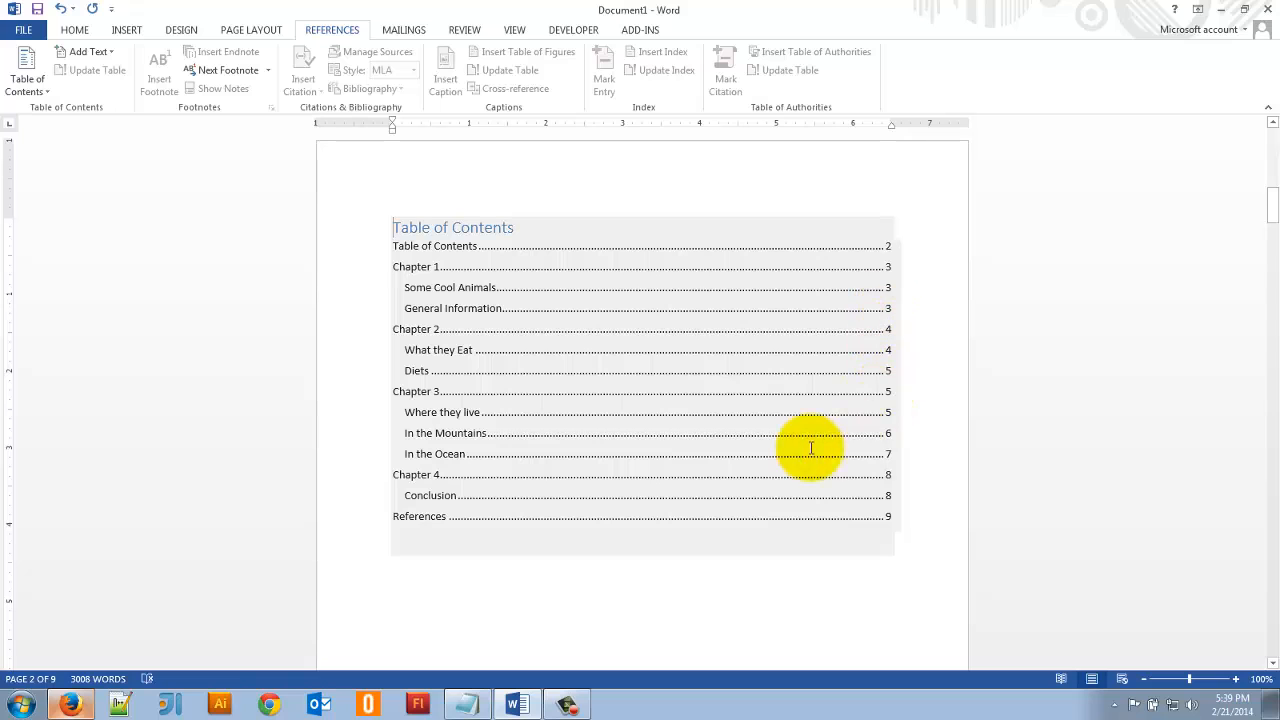
- Compare the table of contents entries with the "Chapter 1" and "Some Cool Animals" headings in the document
click(415, 268)
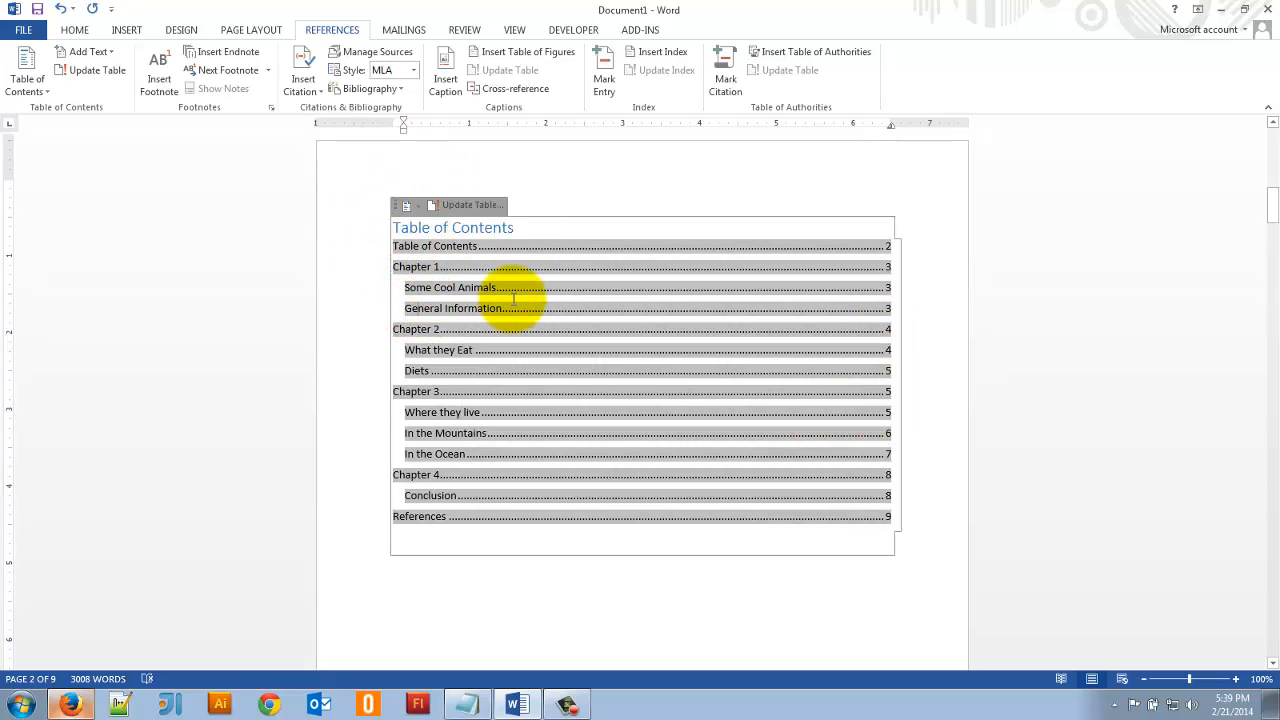
scroll(513, 297, down, 5)
scroll(513, 297, down, 10)
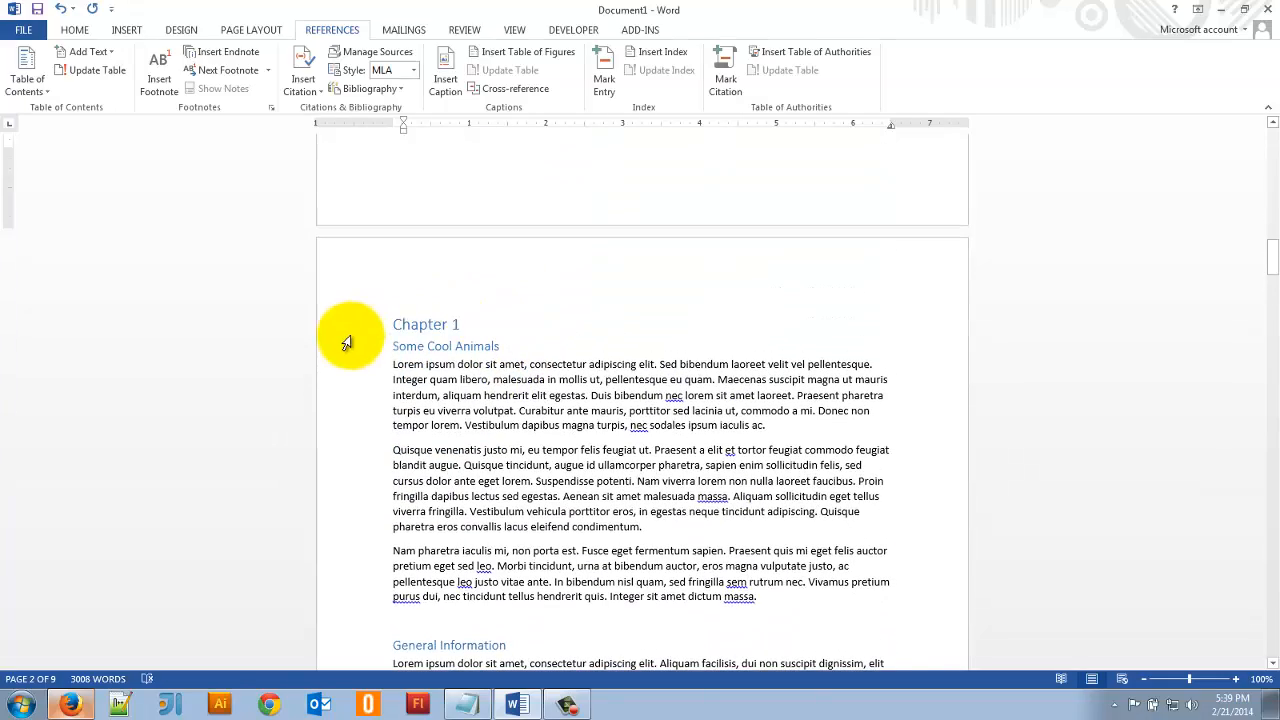
click(342, 327)
click(342, 347)
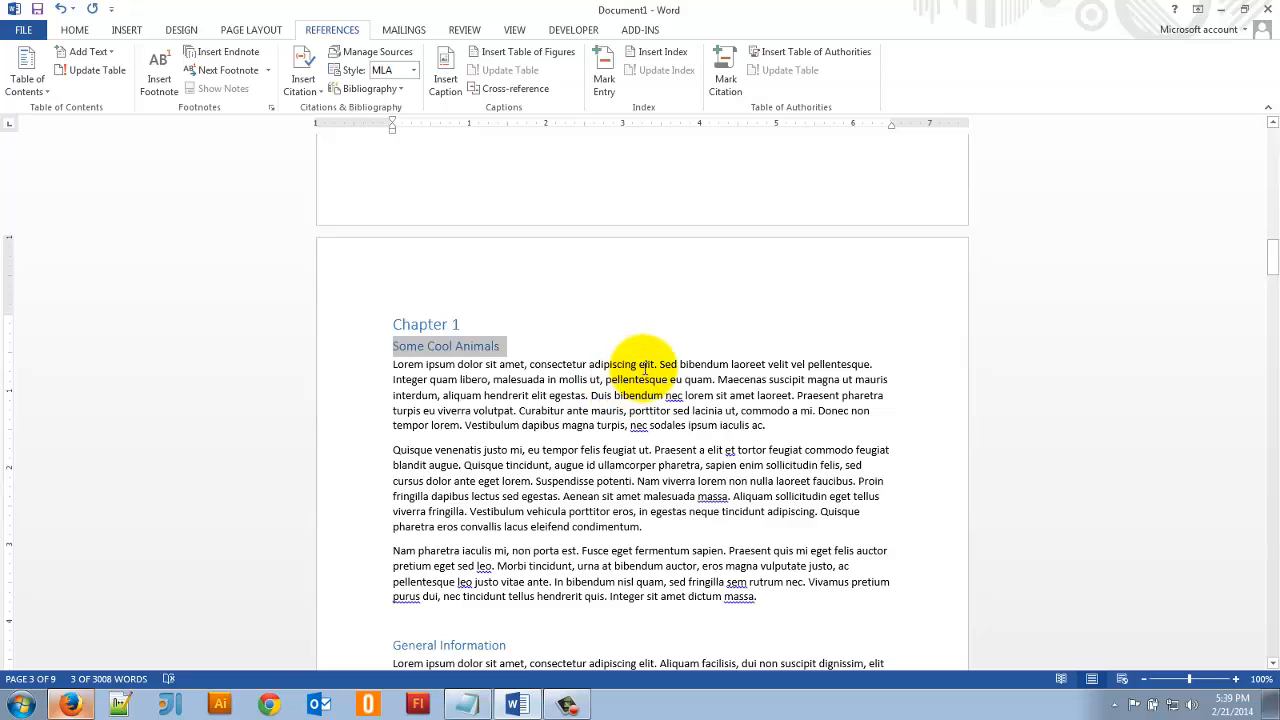
scroll(645, 365, up, 15)
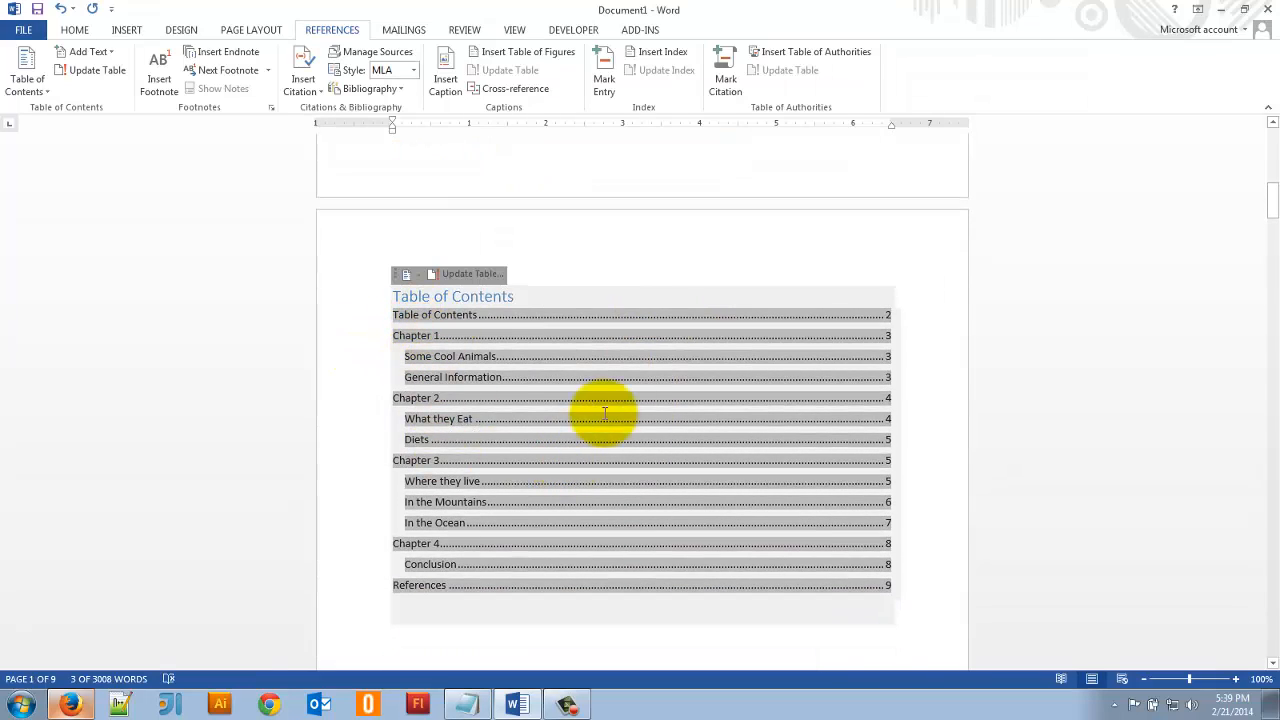
- Examine the table of contents on page 2 and the headings and text of Chapter 1
scroll(615, 395, down, 1)
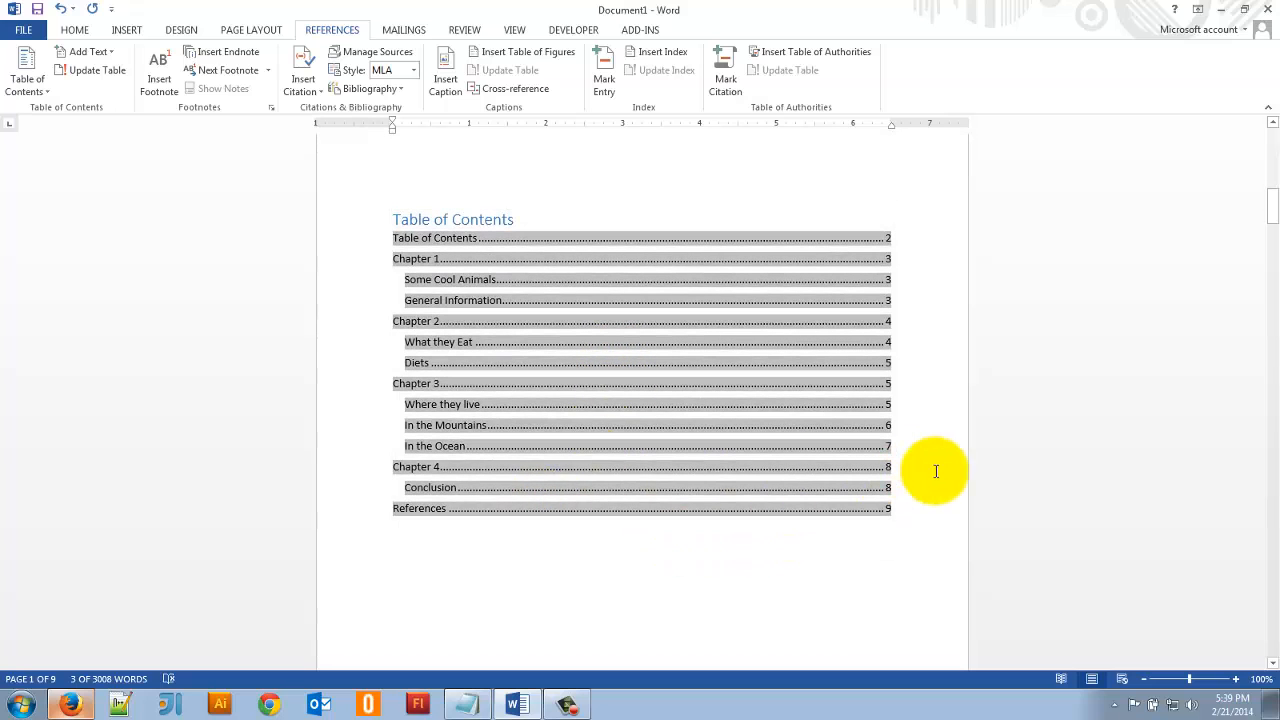
click(943, 468)
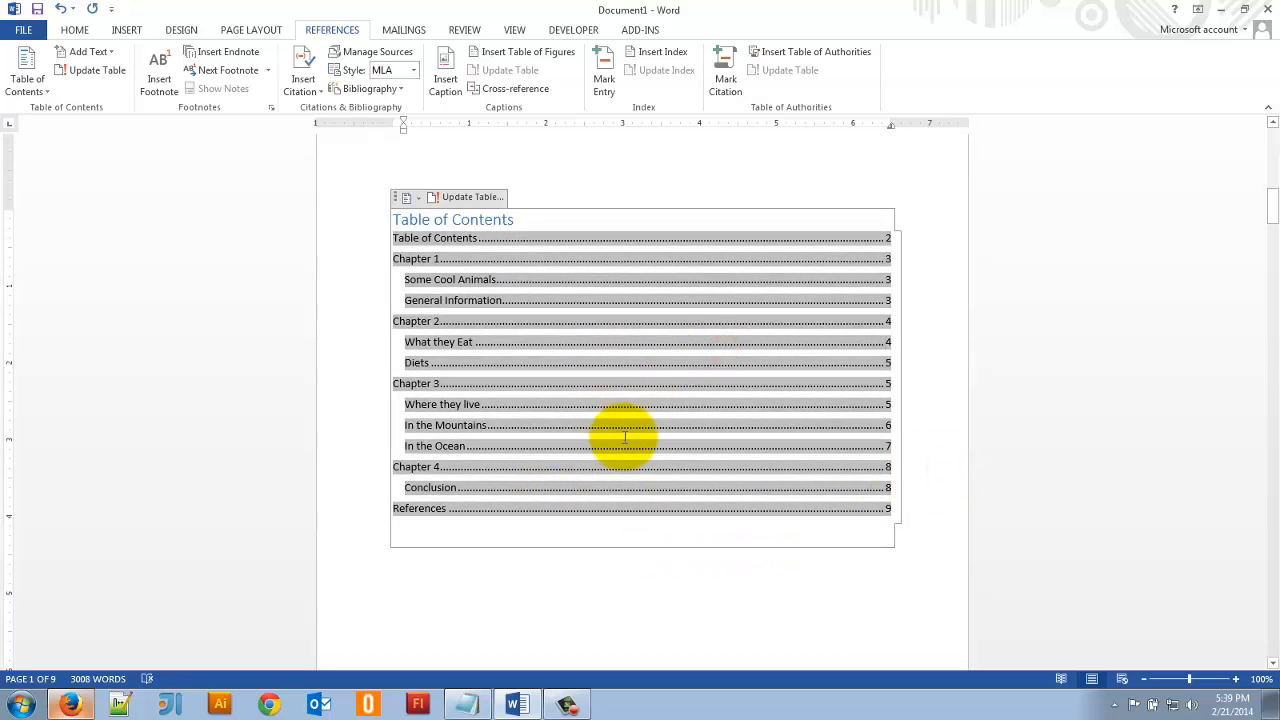
scroll(644, 410, up, 2)
scroll(491, 343, up, 4)
scroll(494, 343, down, 2)
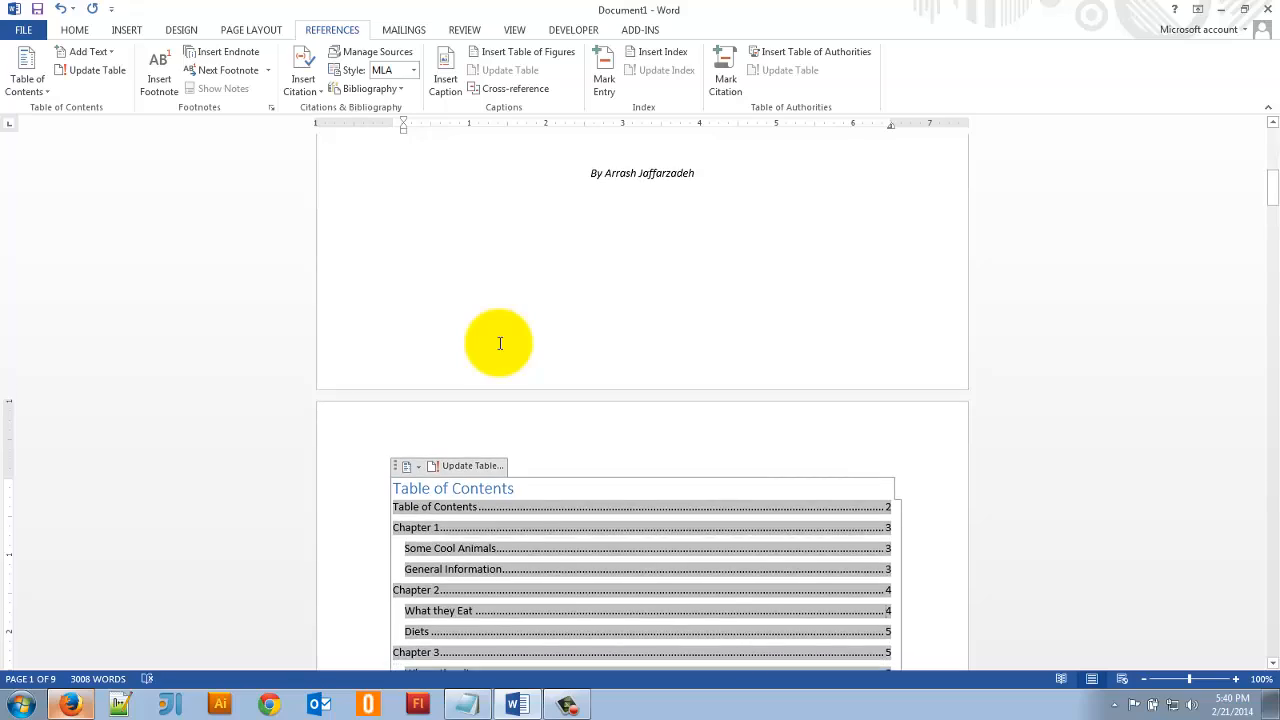
scroll(500, 341, down, 4)
scroll(500, 341, down, 10)
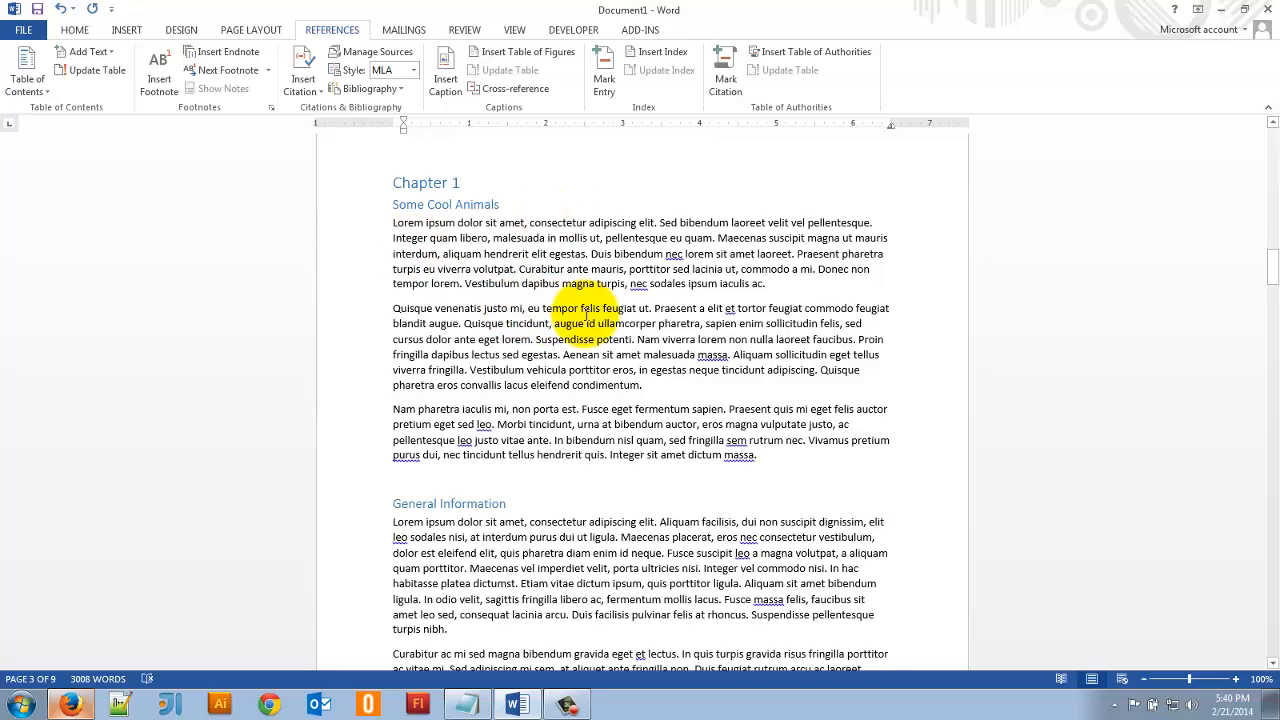
scroll(509, 286, up, 1)
scroll(629, 306, up, 14)
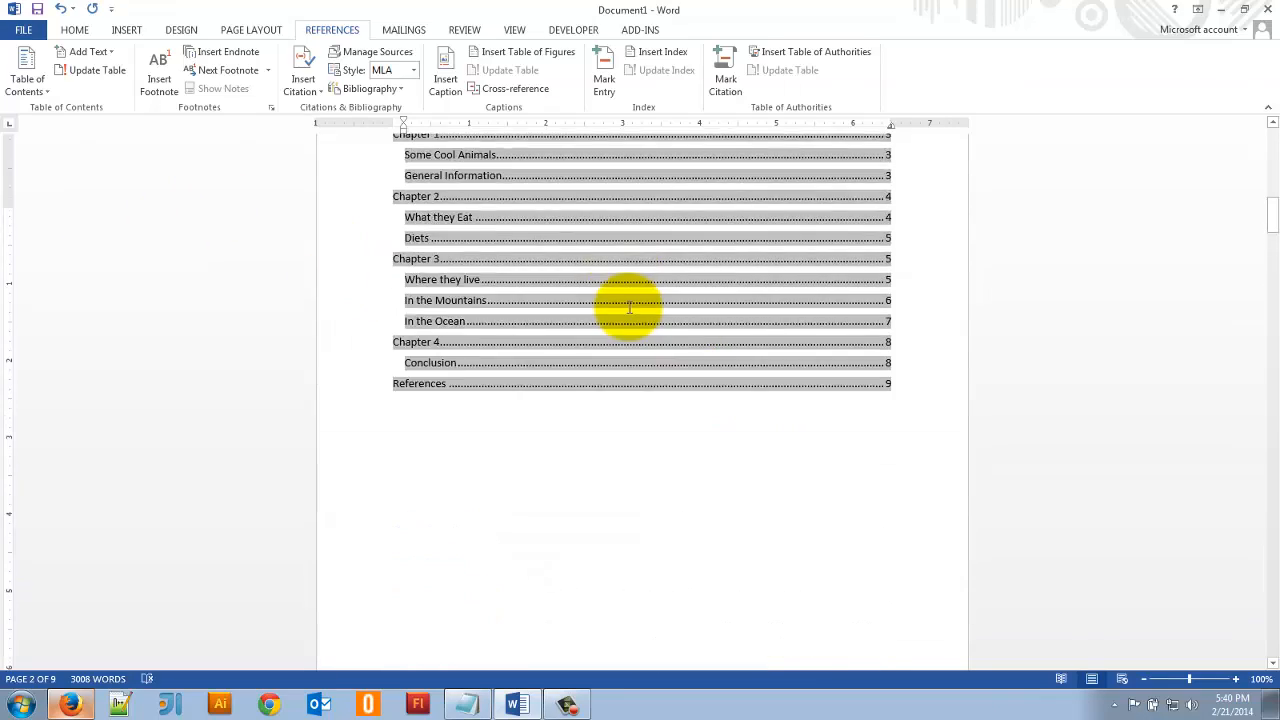
scroll(632, 305, down, 13)
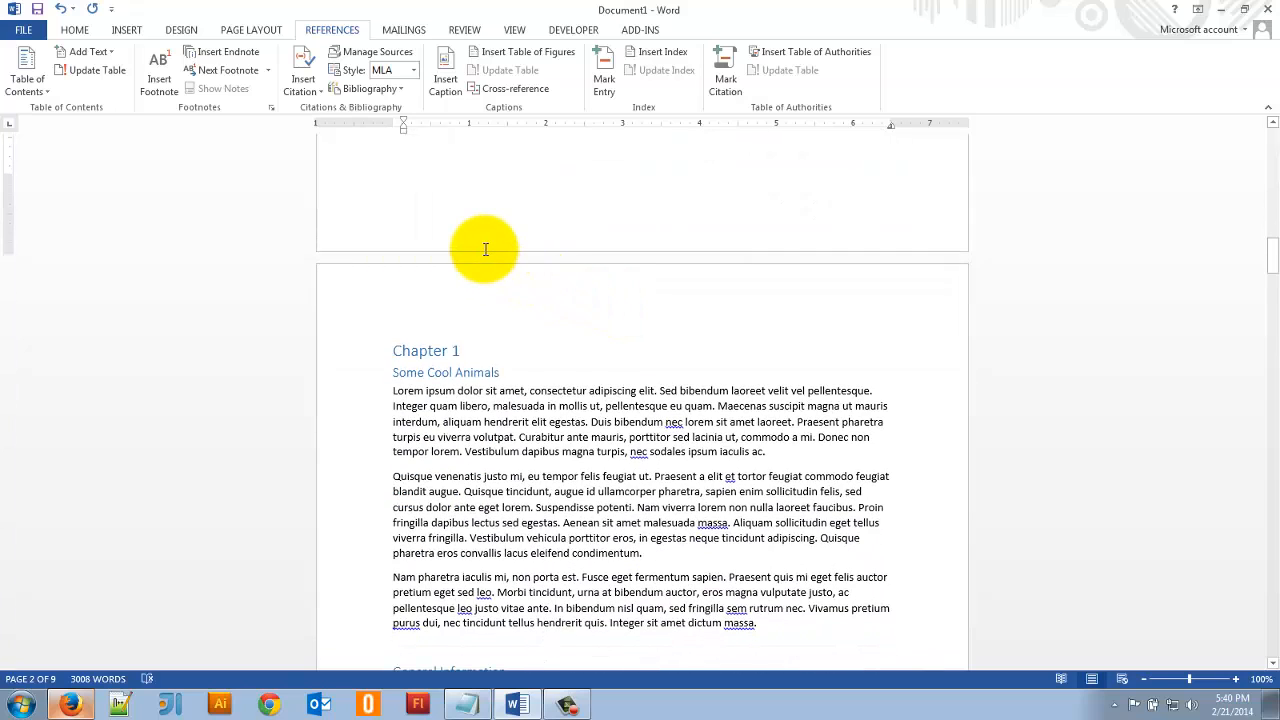
- Apply the document style set that puts shaded bars behind the Heading 1 and Heading 2 lines
click(180, 30)
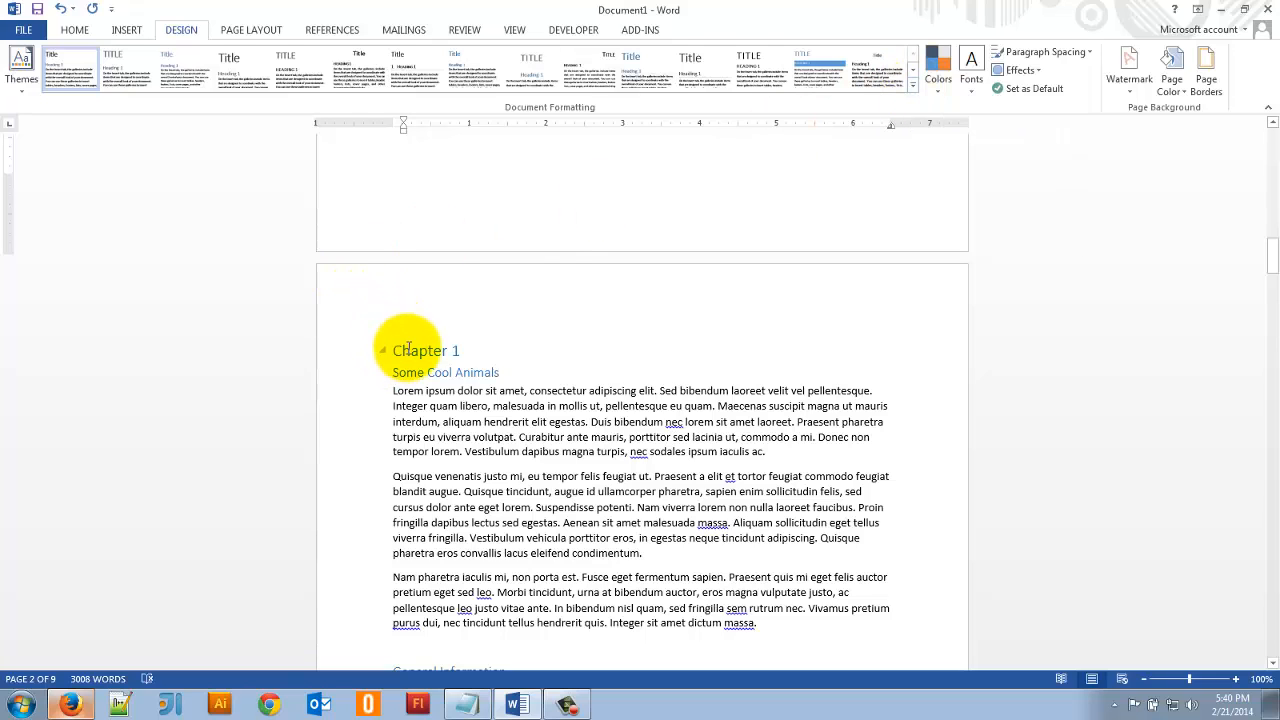
click(66, 30)
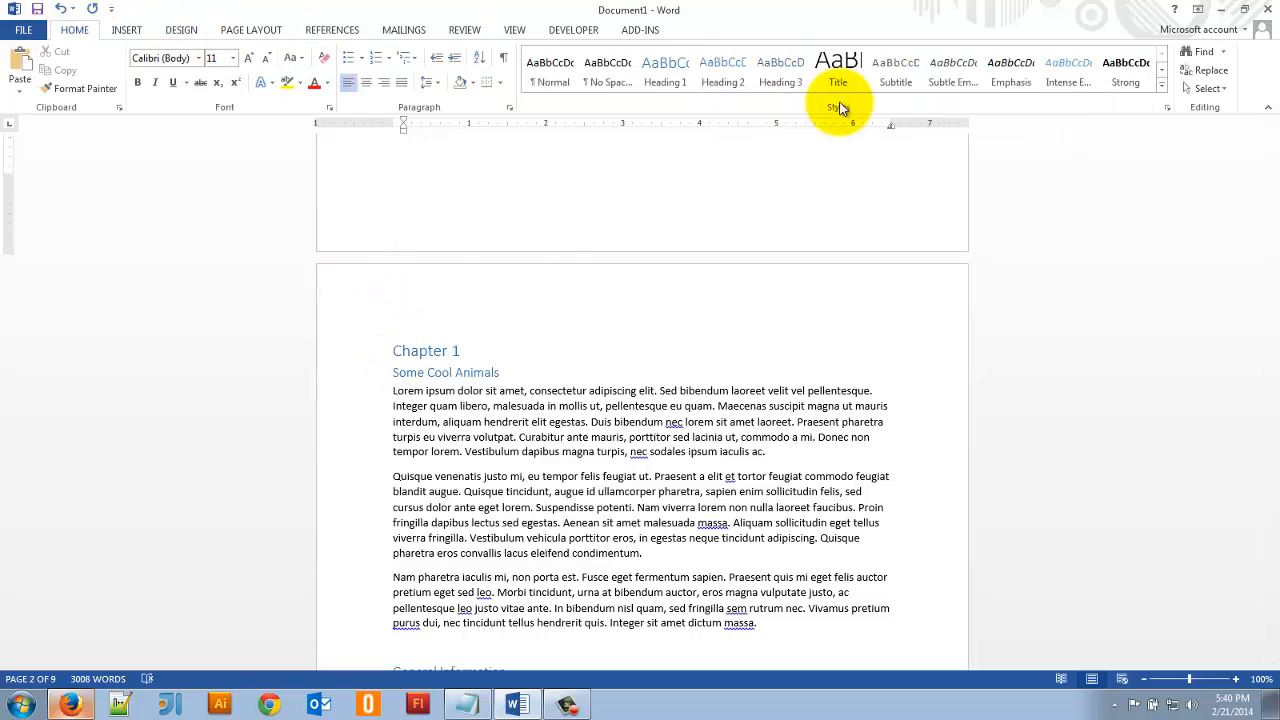
click(181, 28)
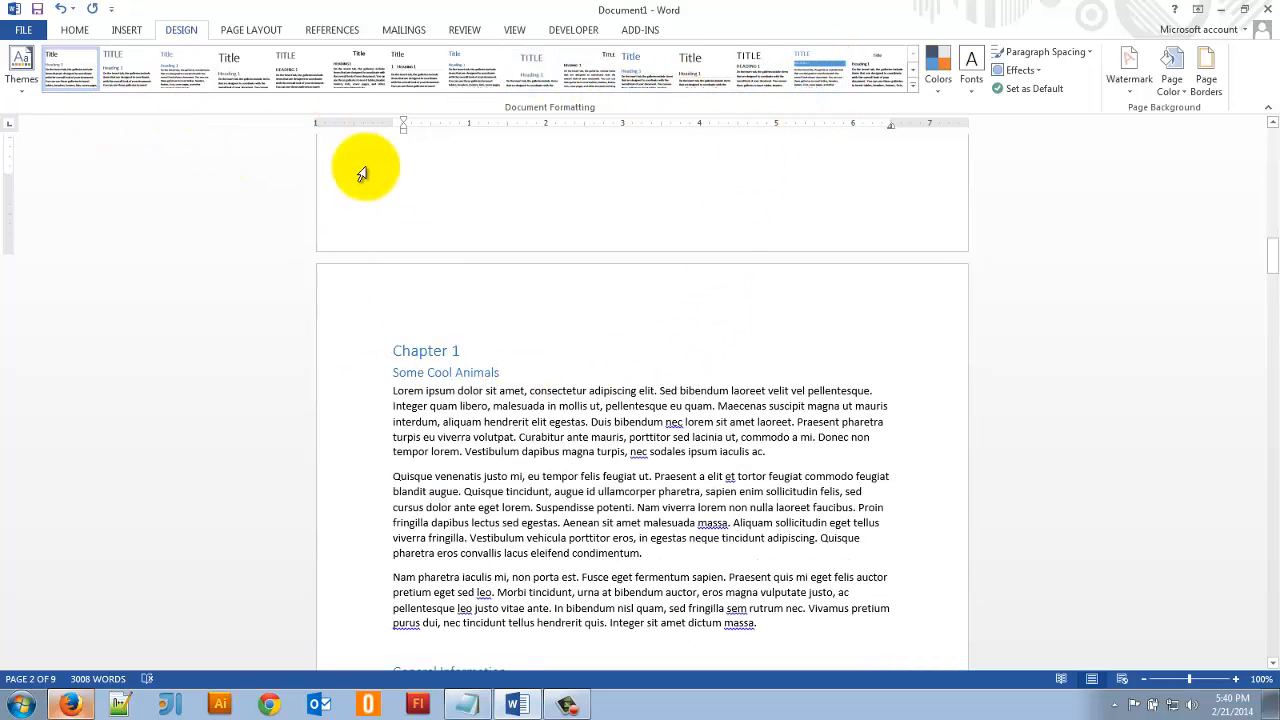
click(818, 80)
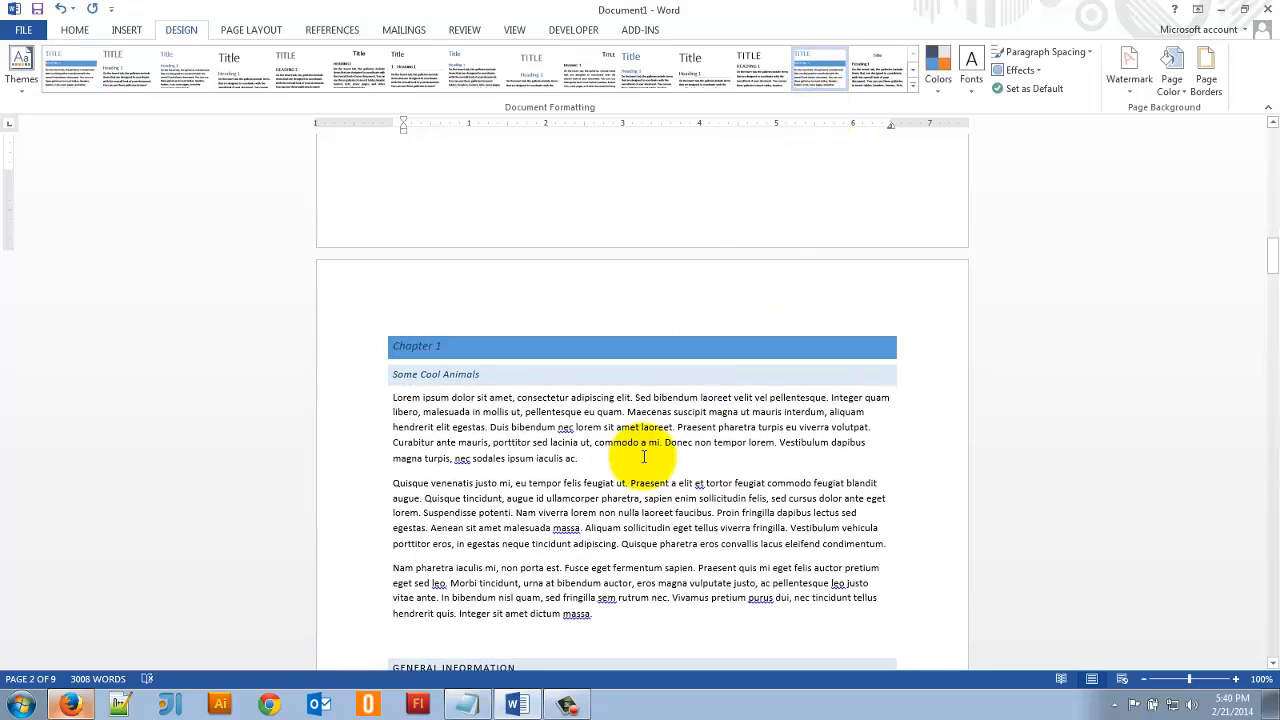
- Apply the Normal style to the empty line above the "Diets" heading to remove its shading
scroll(585, 415, down, 20)
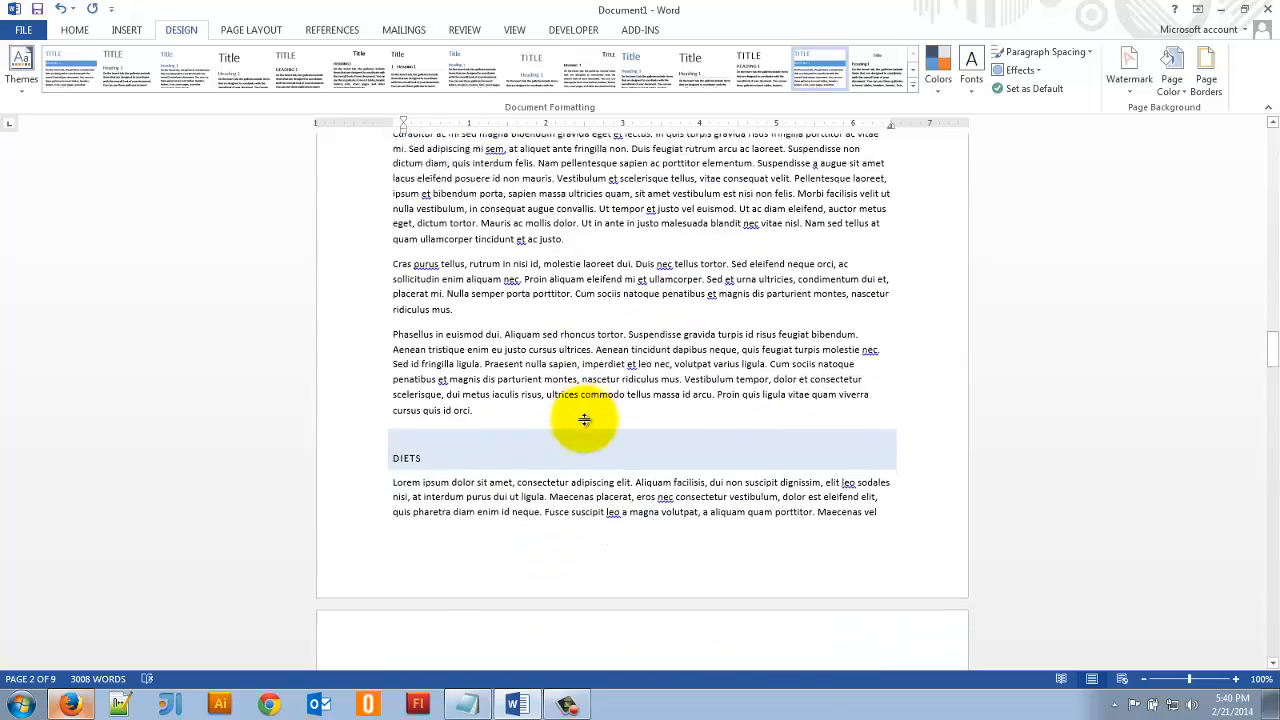
scroll(500, 423, down, 15)
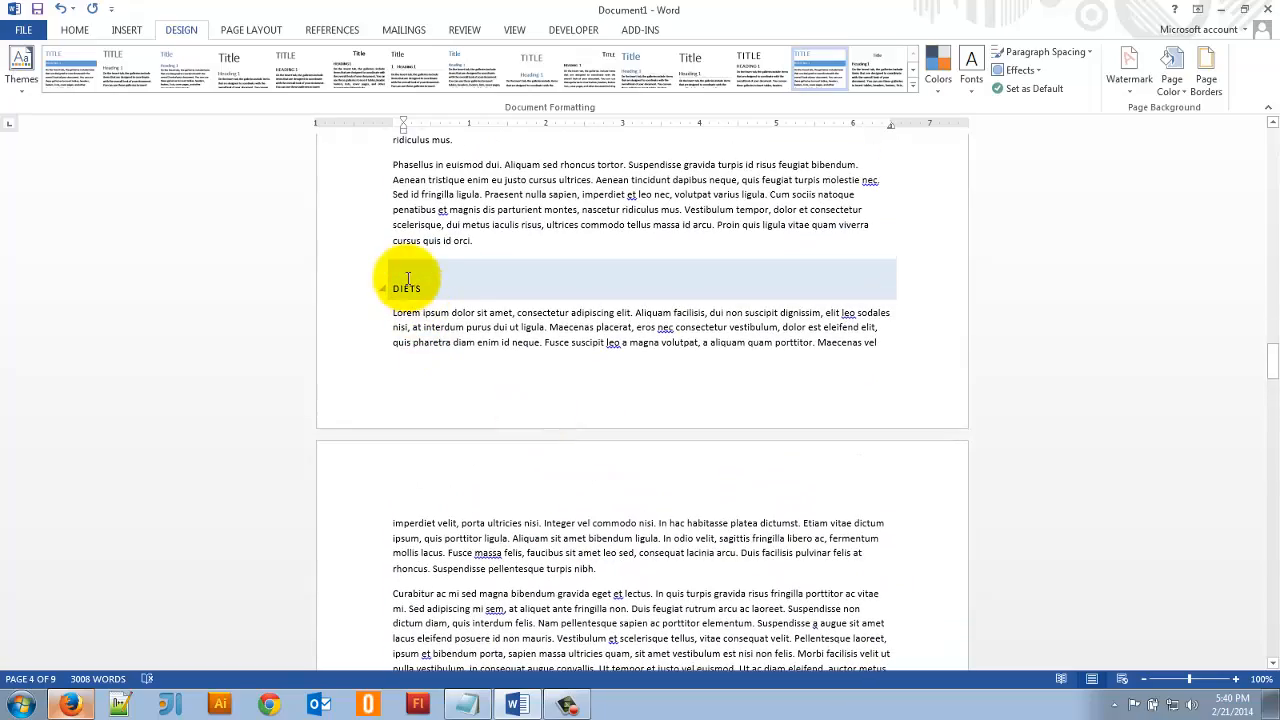
click(402, 277)
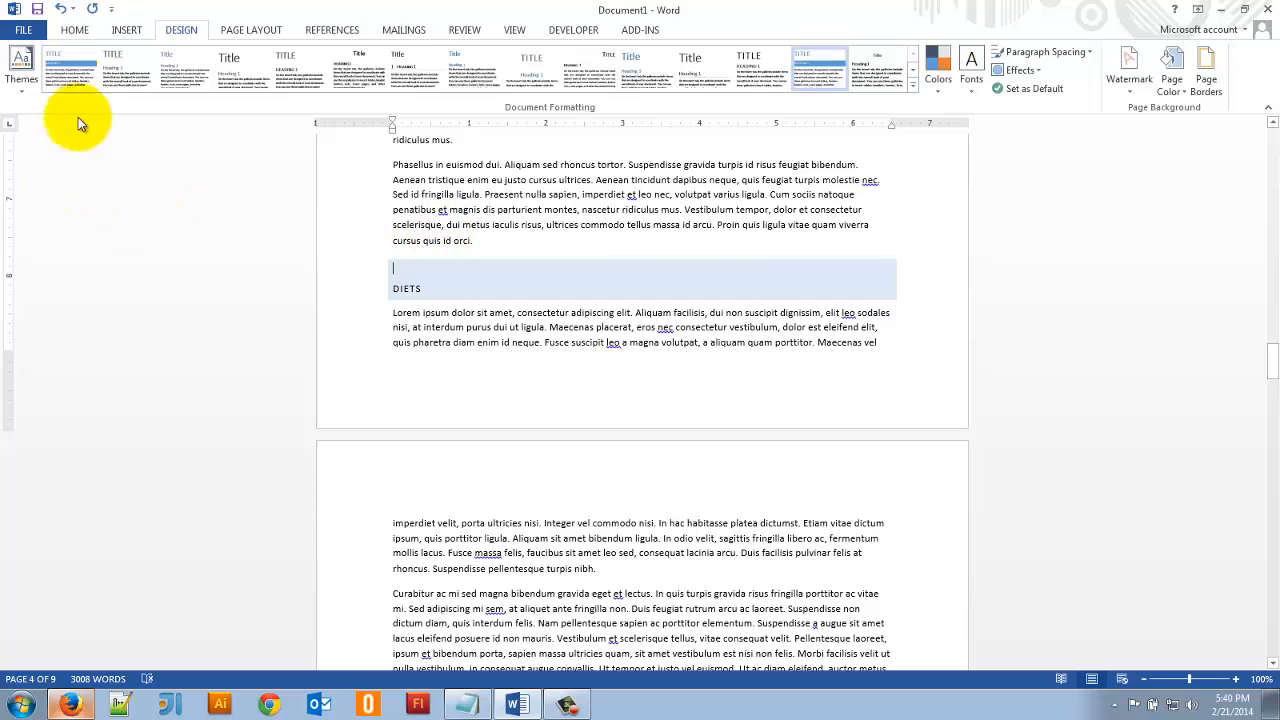
click(70, 37)
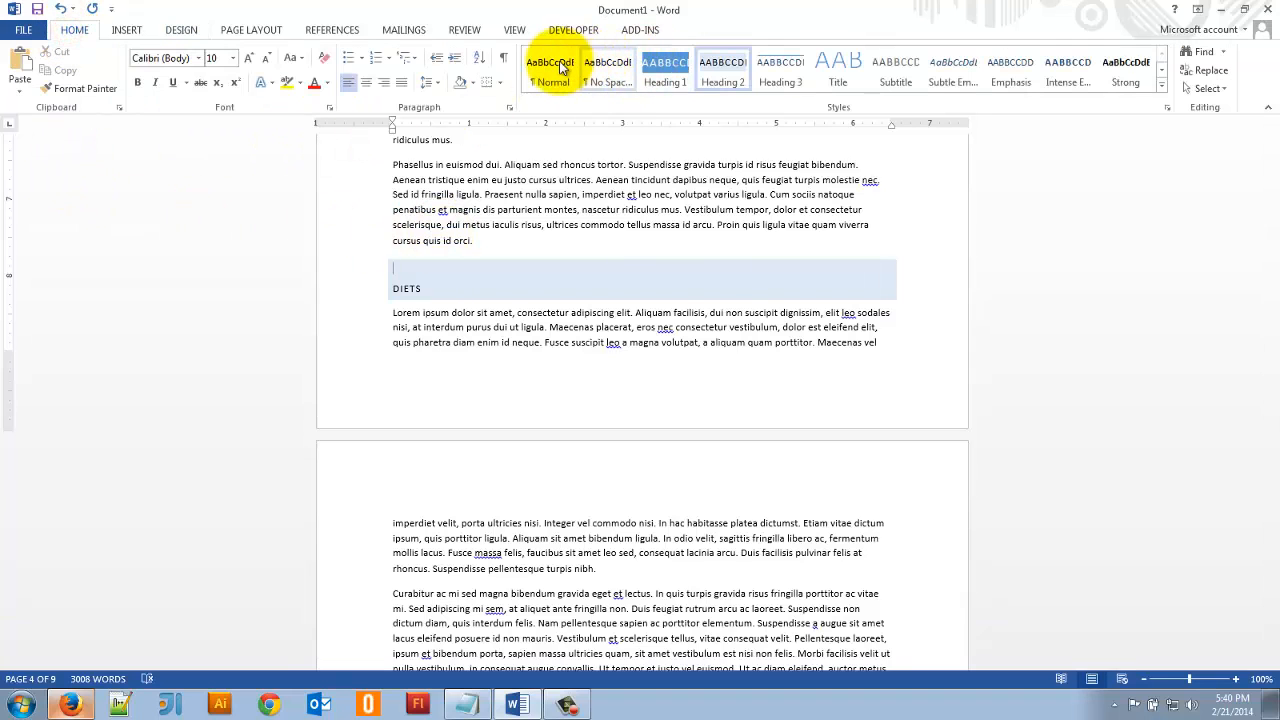
click(557, 67)
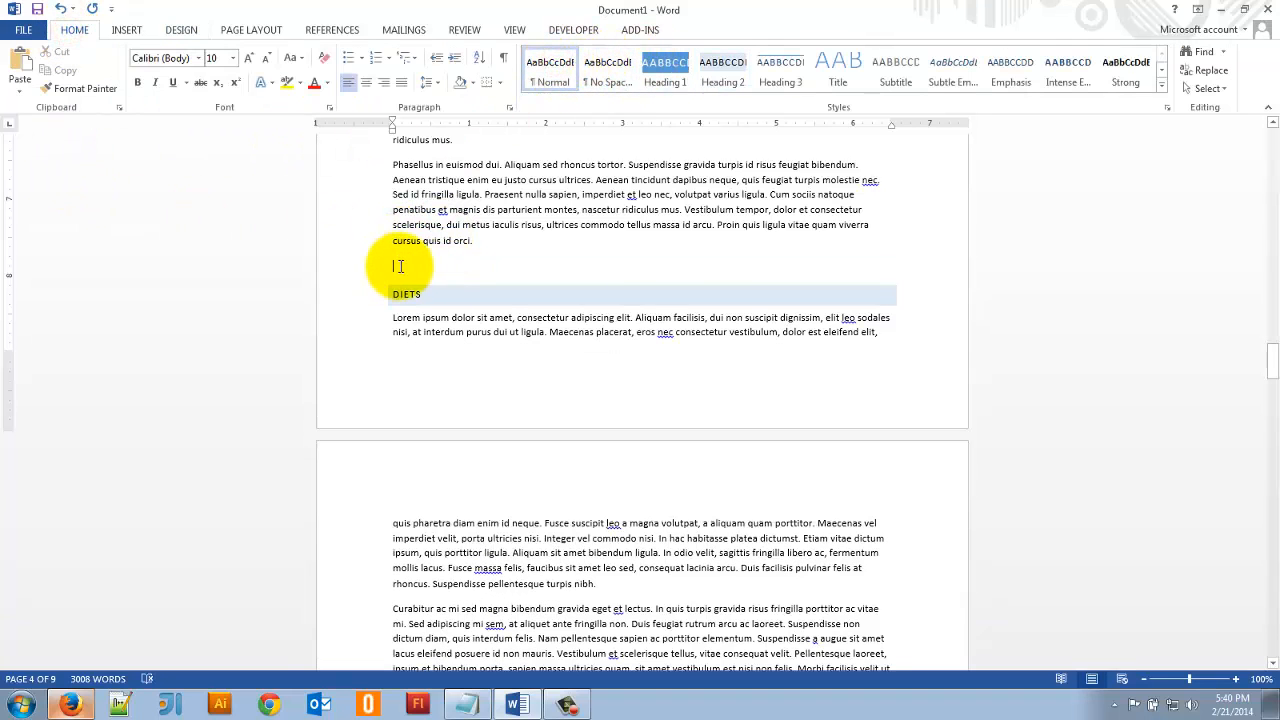
- Apply the Facet theme to the document
scroll(760, 366, up, 6)
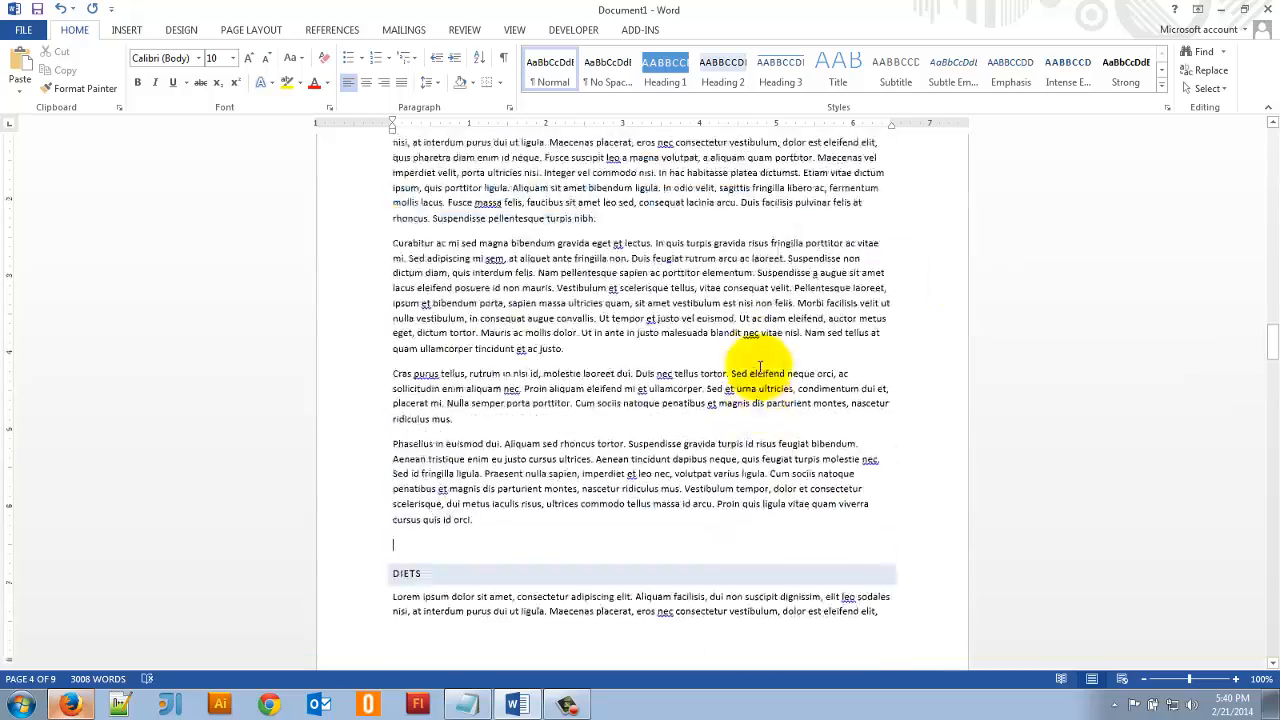
scroll(760, 366, up, 3)
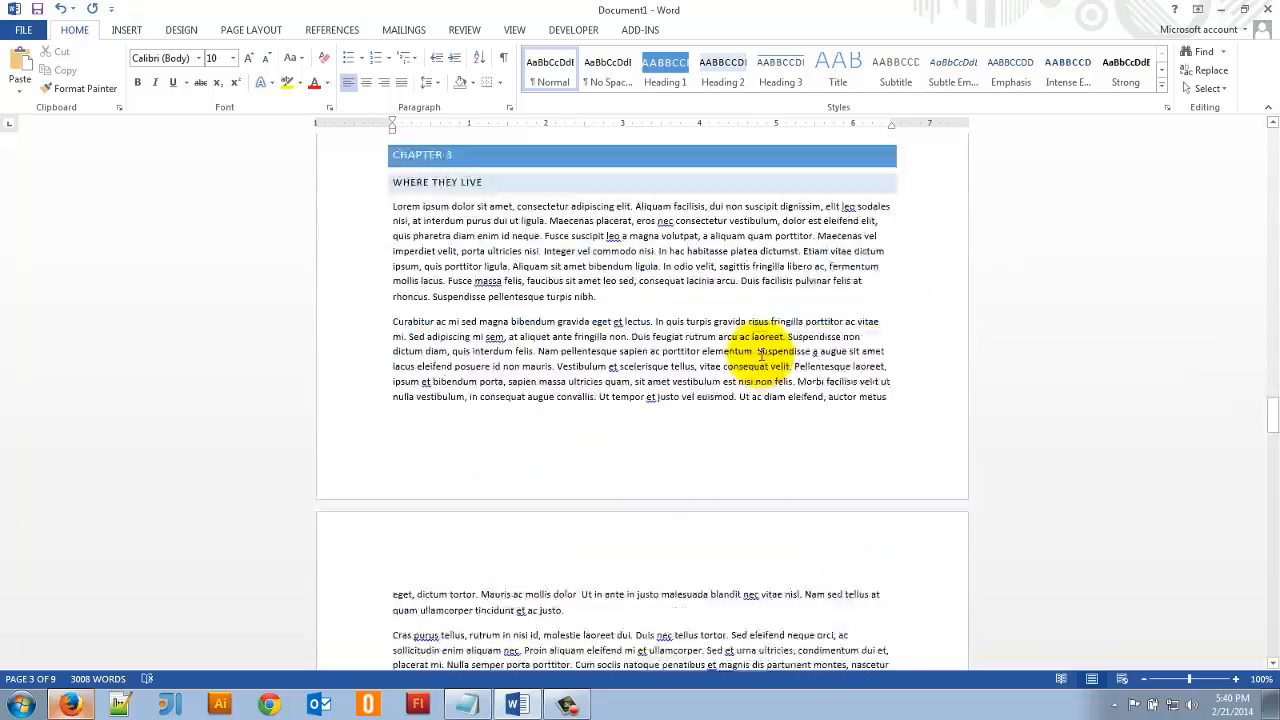
scroll(760, 355, down, 6)
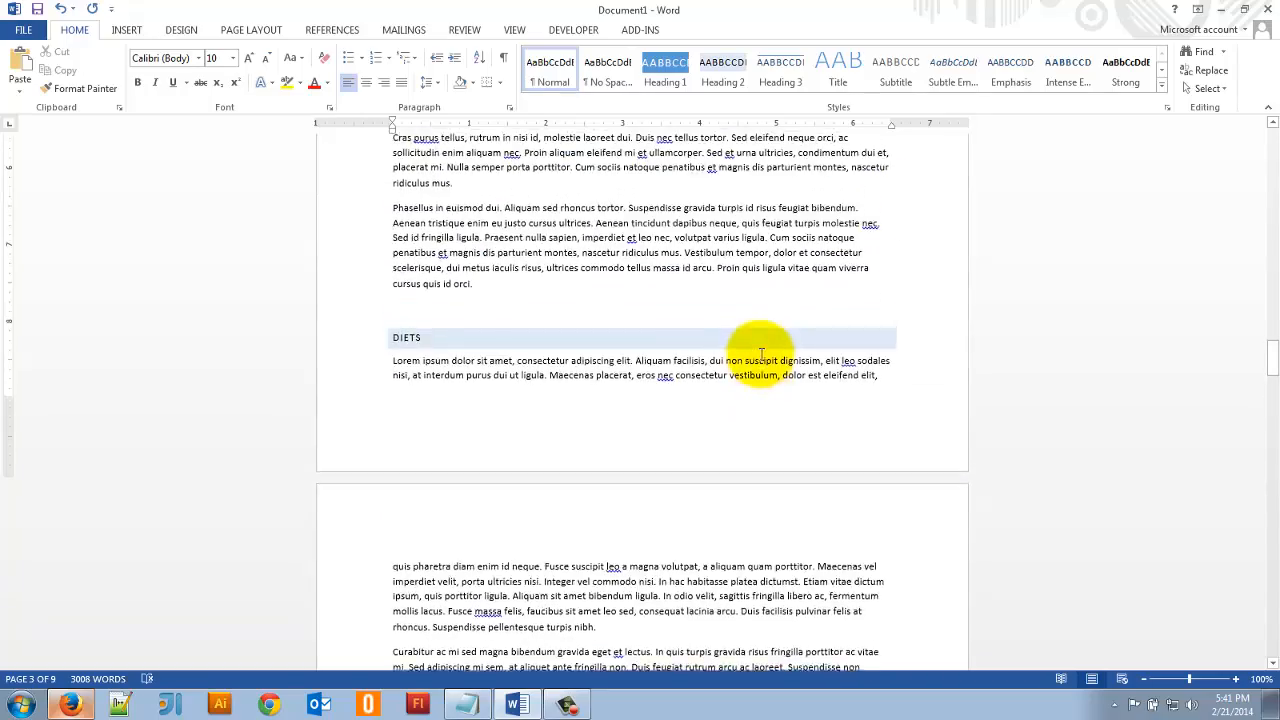
scroll(760, 355, up, 20)
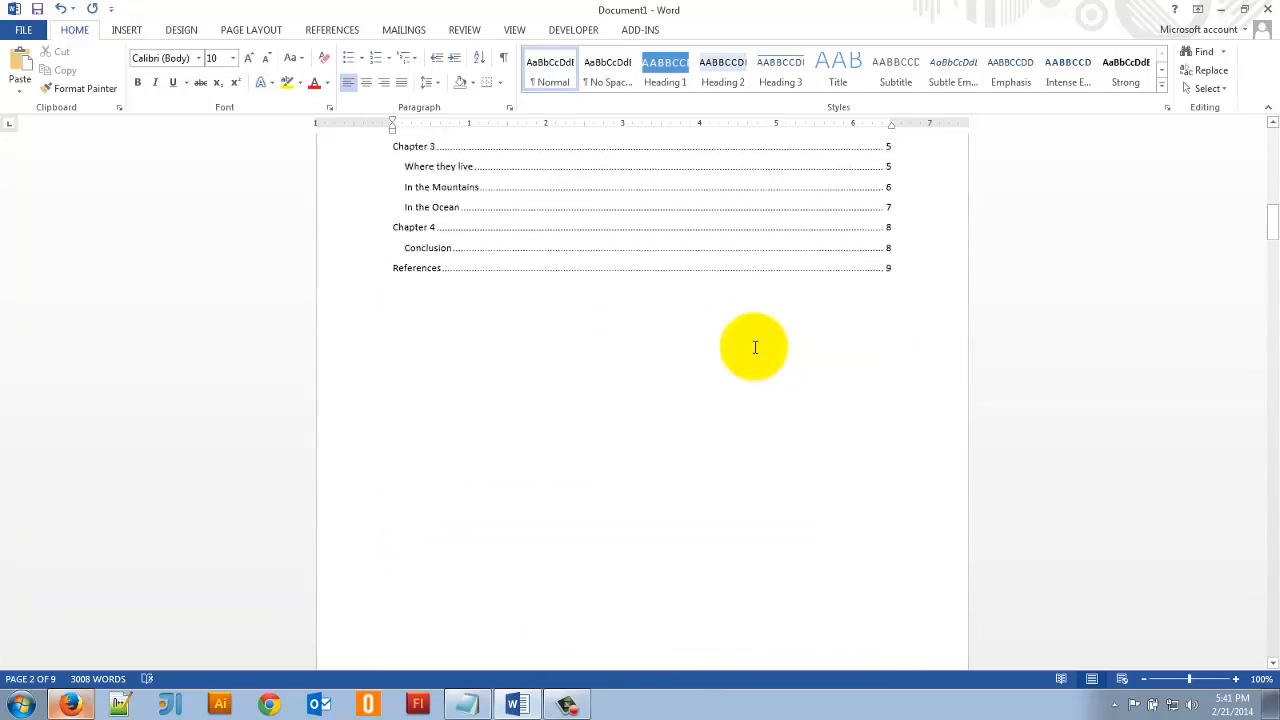
scroll(755, 347, up, 2)
scroll(748, 340, down, 5)
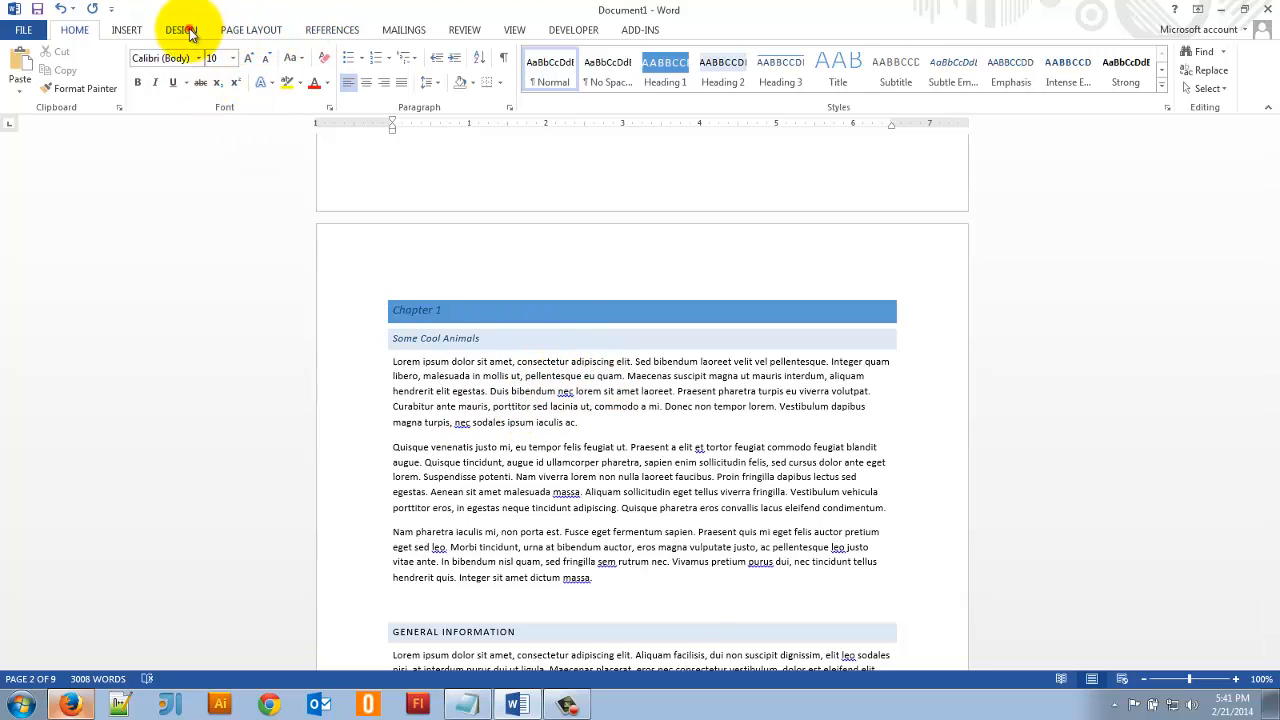
click(182, 30)
click(20, 65)
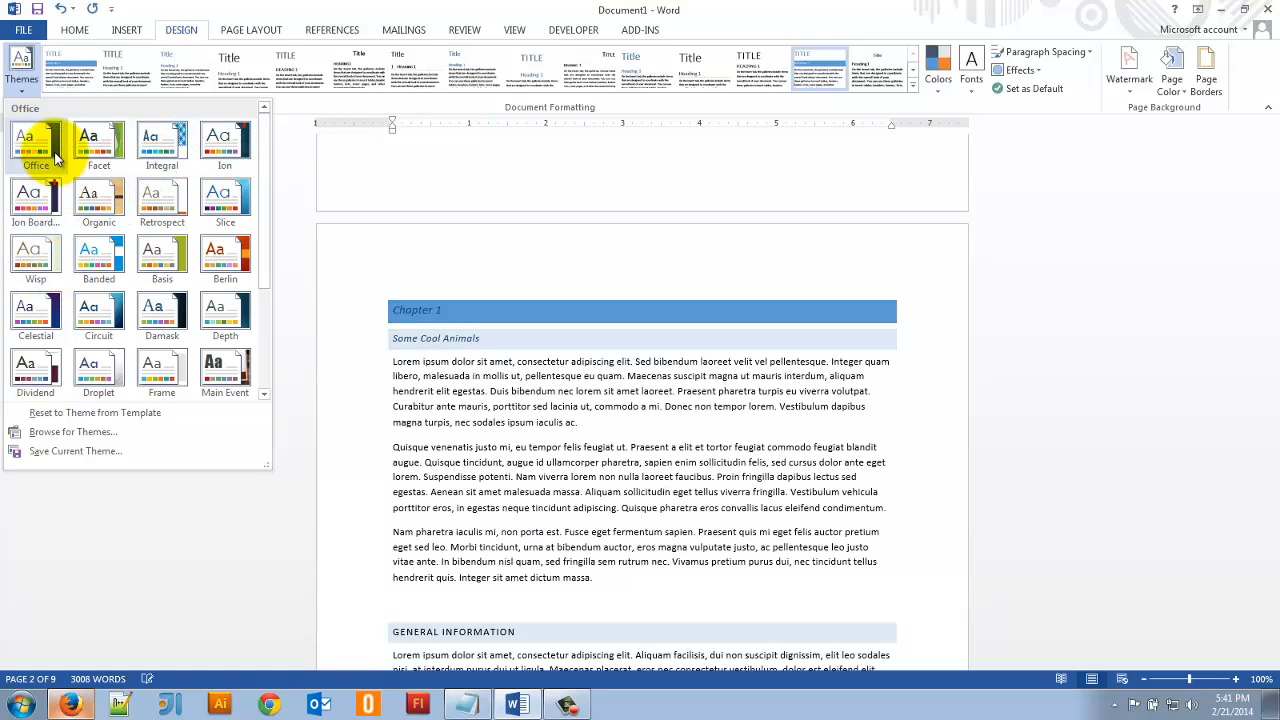
click(105, 143)
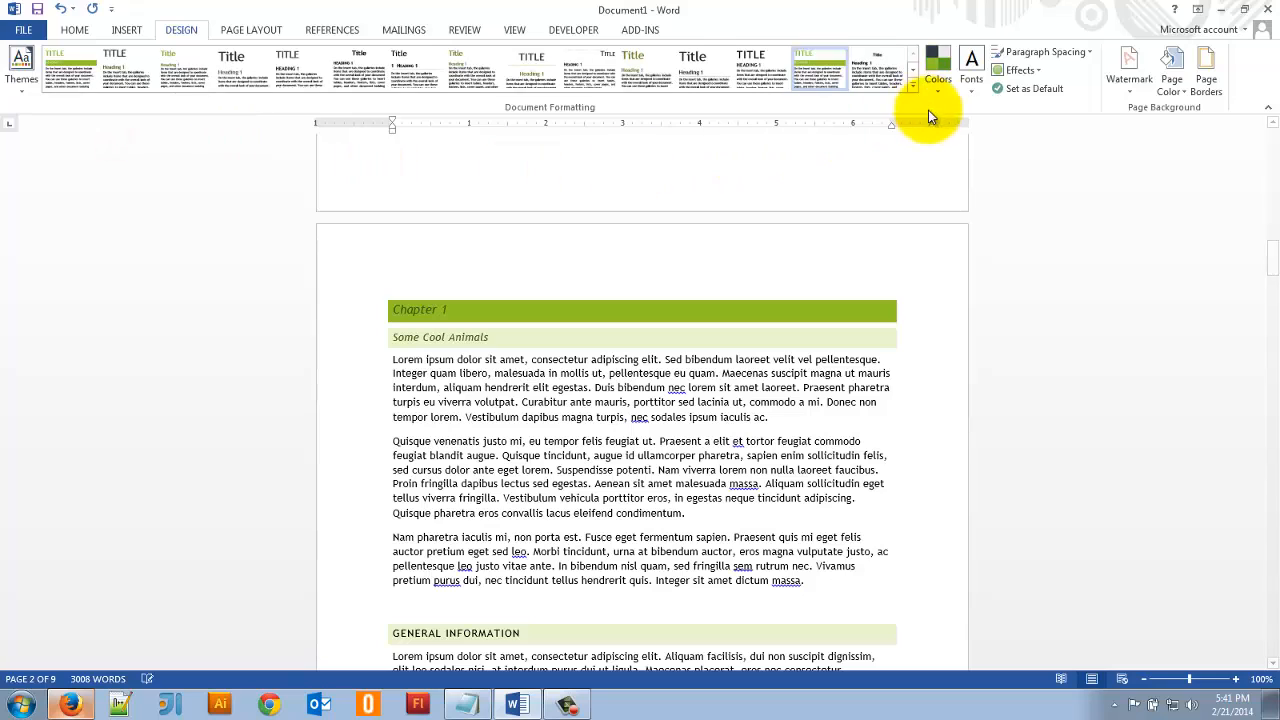
- Change the theme colors to Yellow Orange and check the table of contents and chapter headings
click(941, 80)
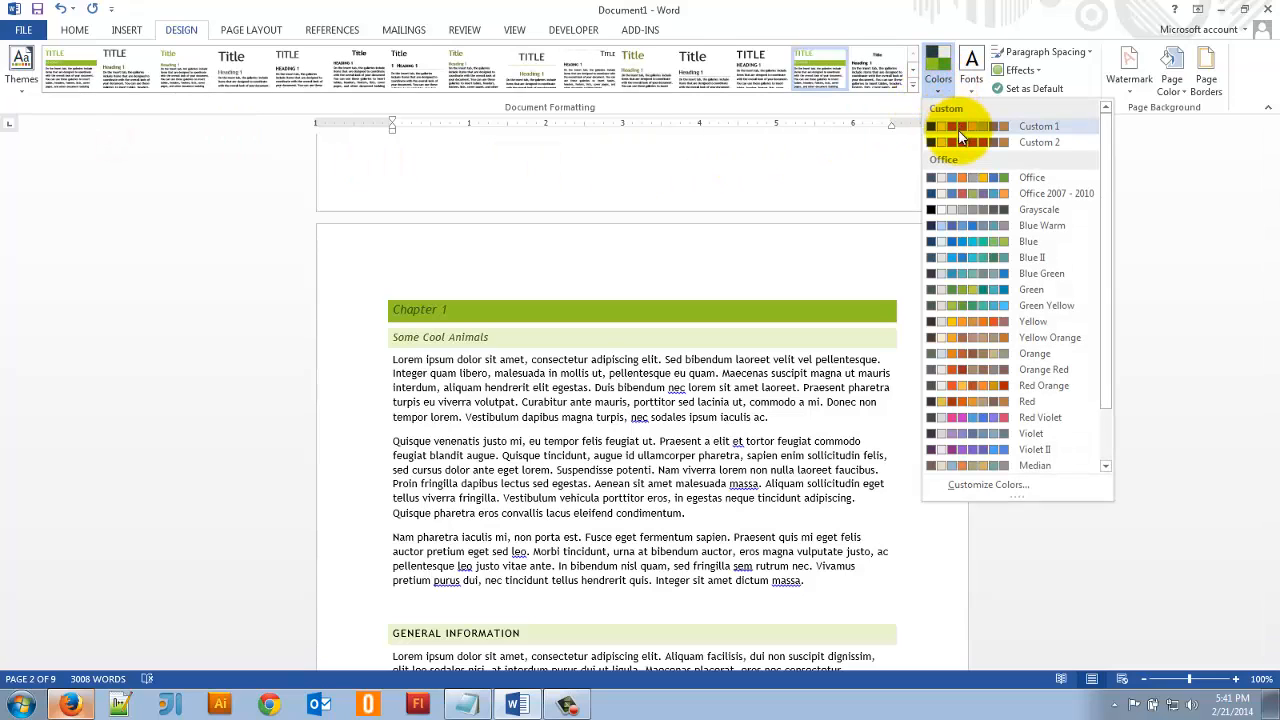
click(1038, 334)
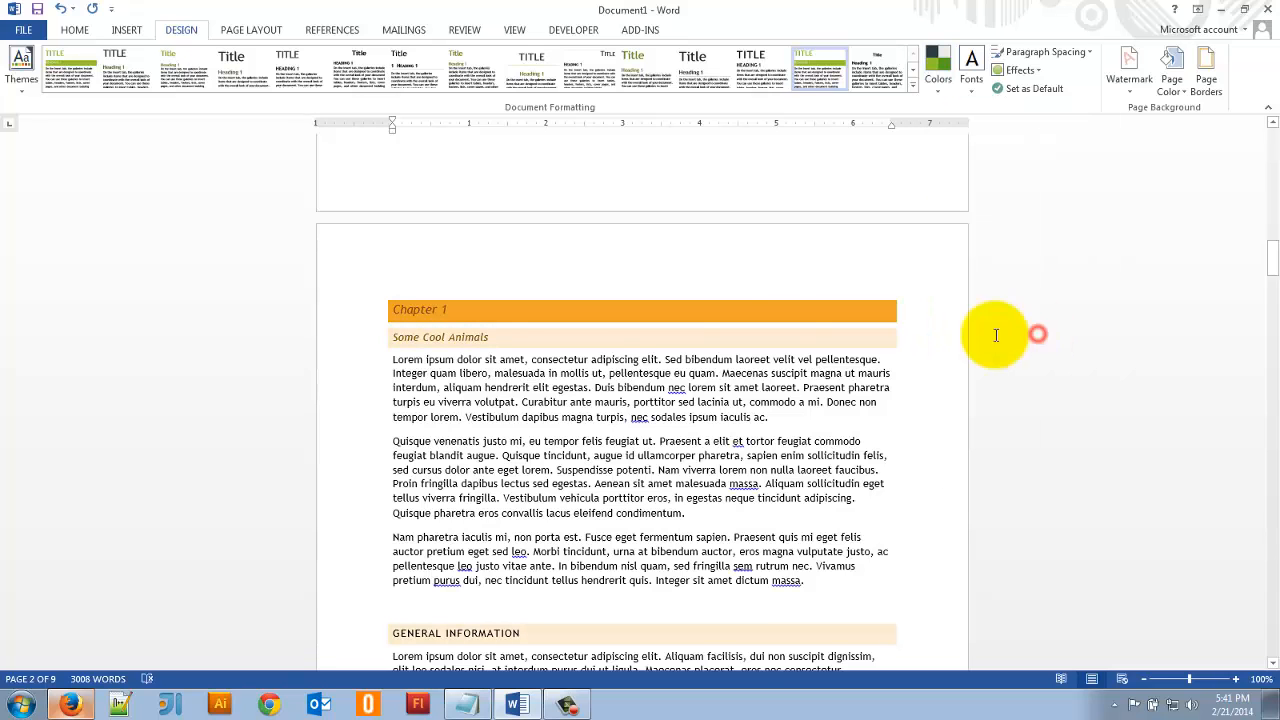
scroll(665, 358, up, 20)
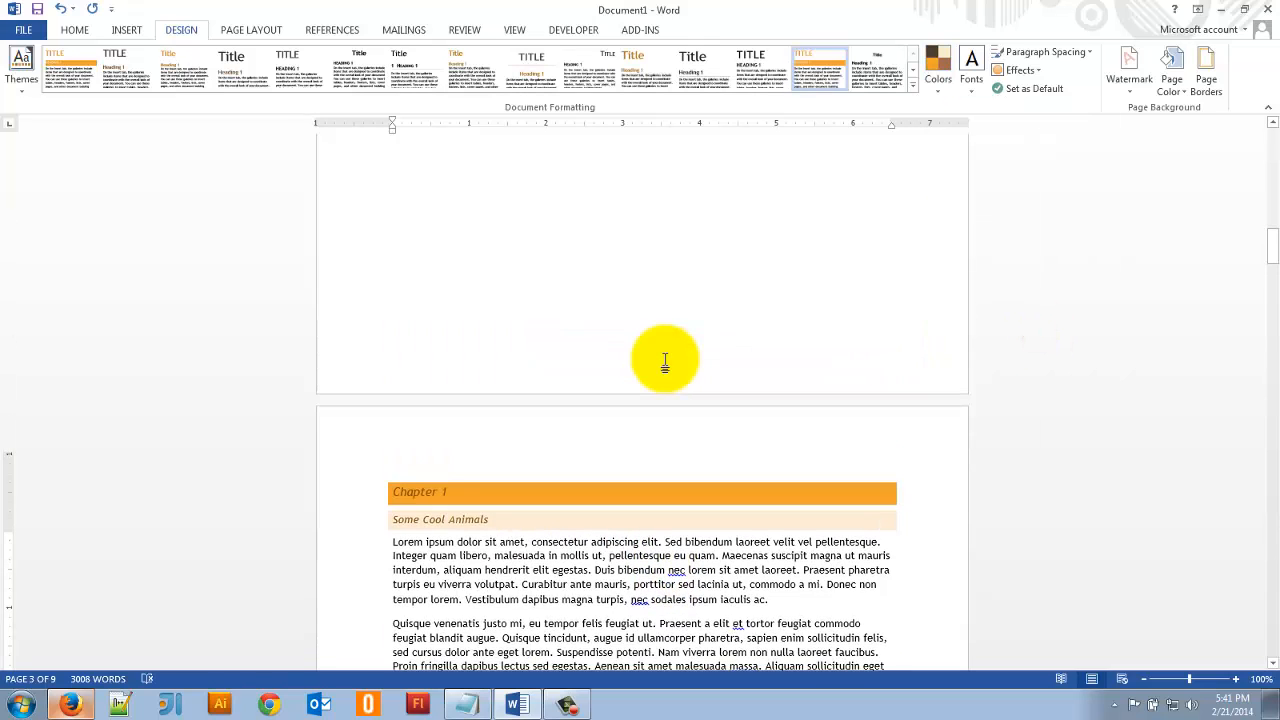
scroll(665, 355, down, 6)
scroll(668, 331, down, 15)
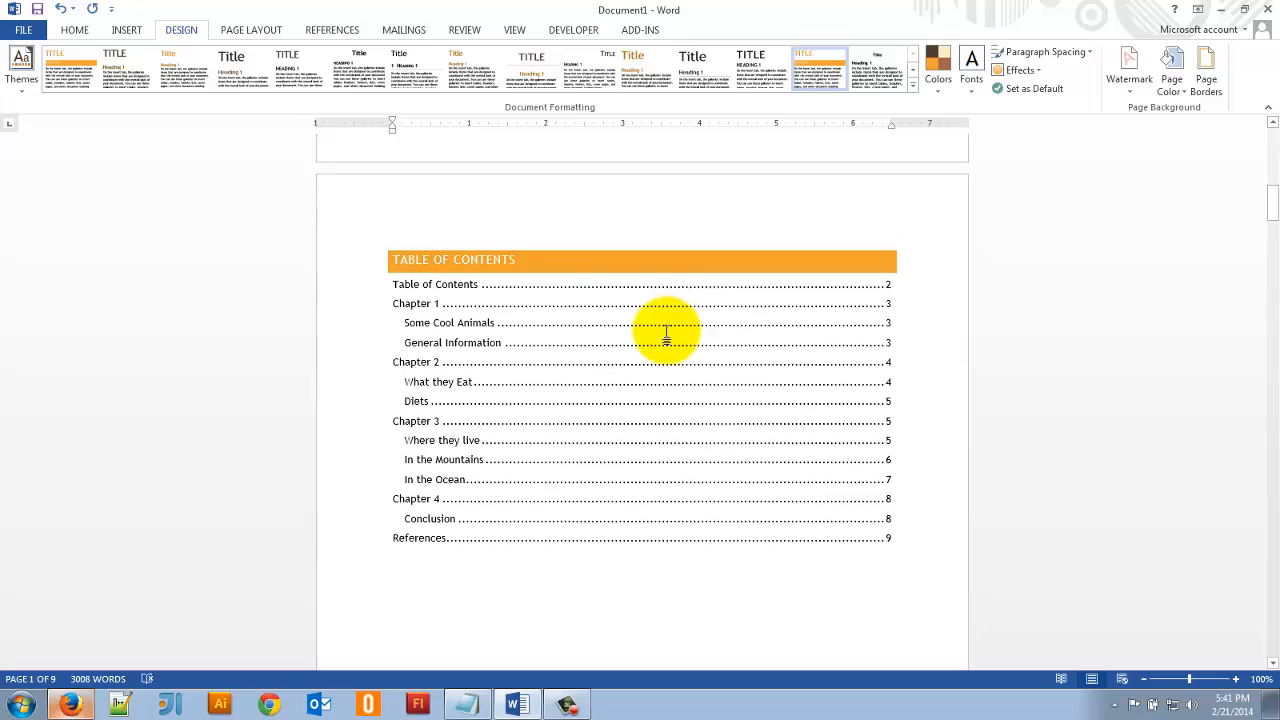
- Search Office.com Clip Art for "forest" and insert the large tree trunk photo into the first General Information paragraph, before "volutpat"
click(788, 280)
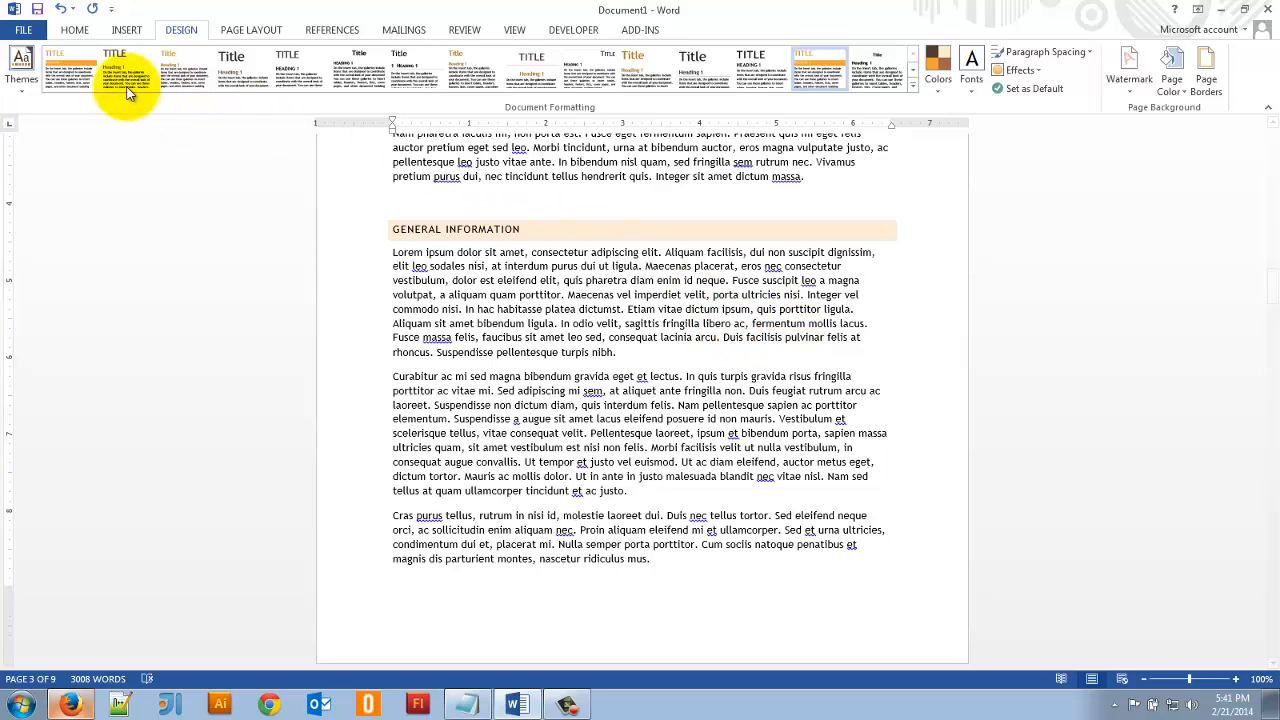
click(123, 31)
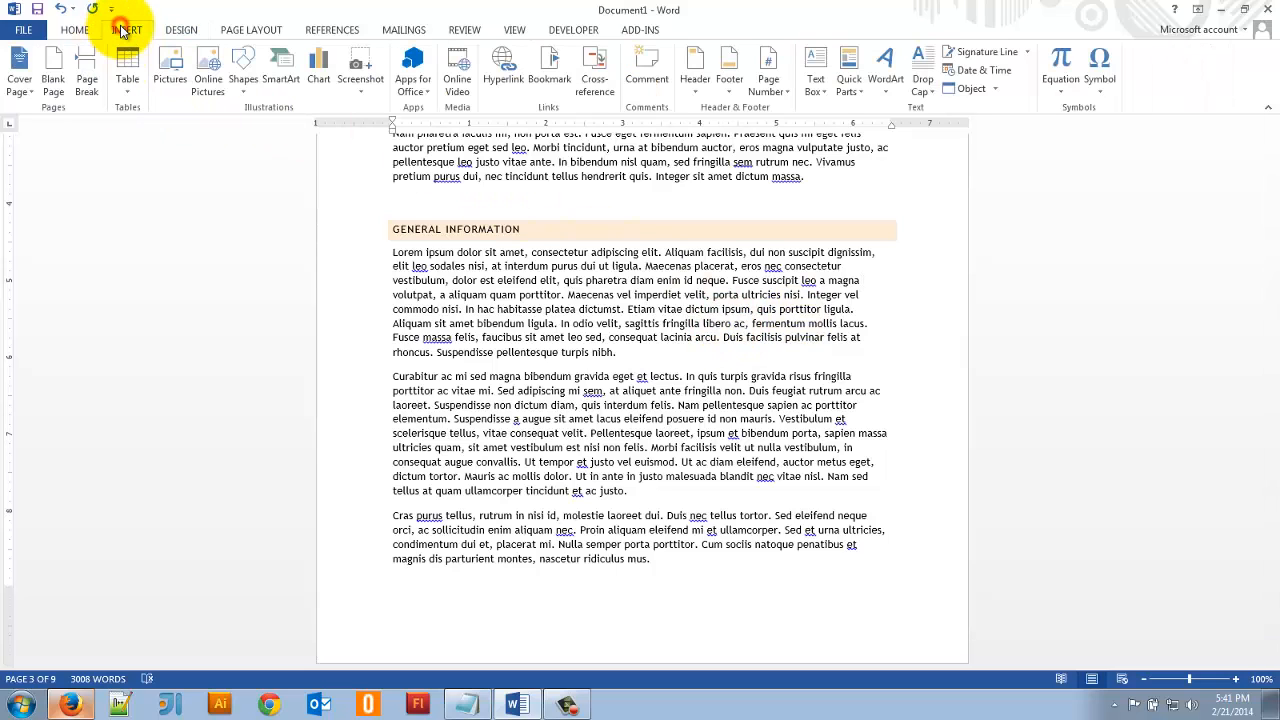
click(205, 72)
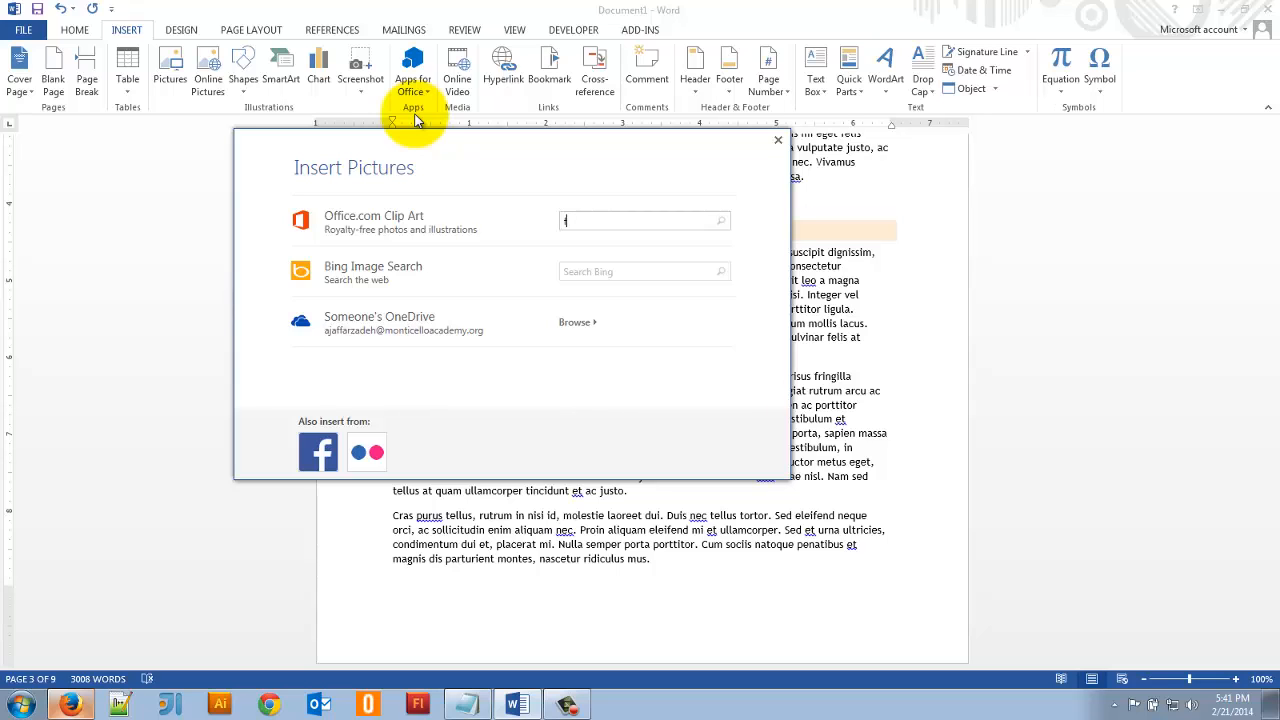
text(forest)
key(Return)
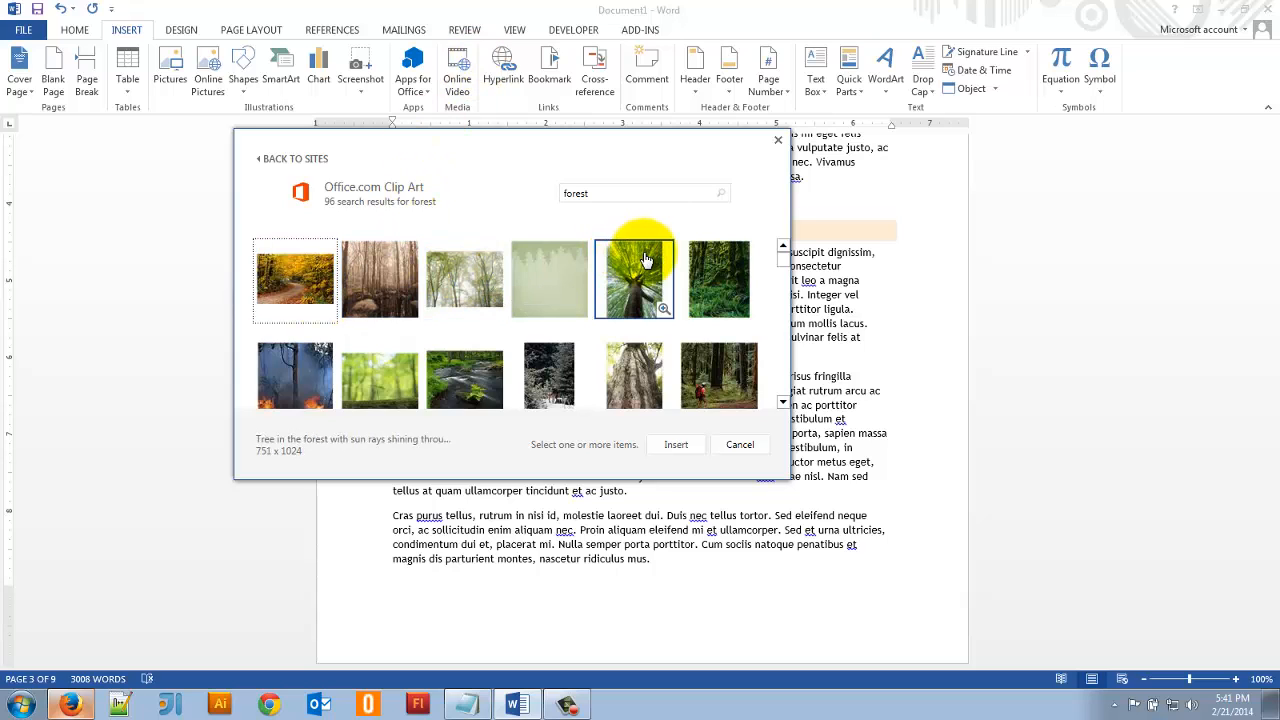
click(633, 356)
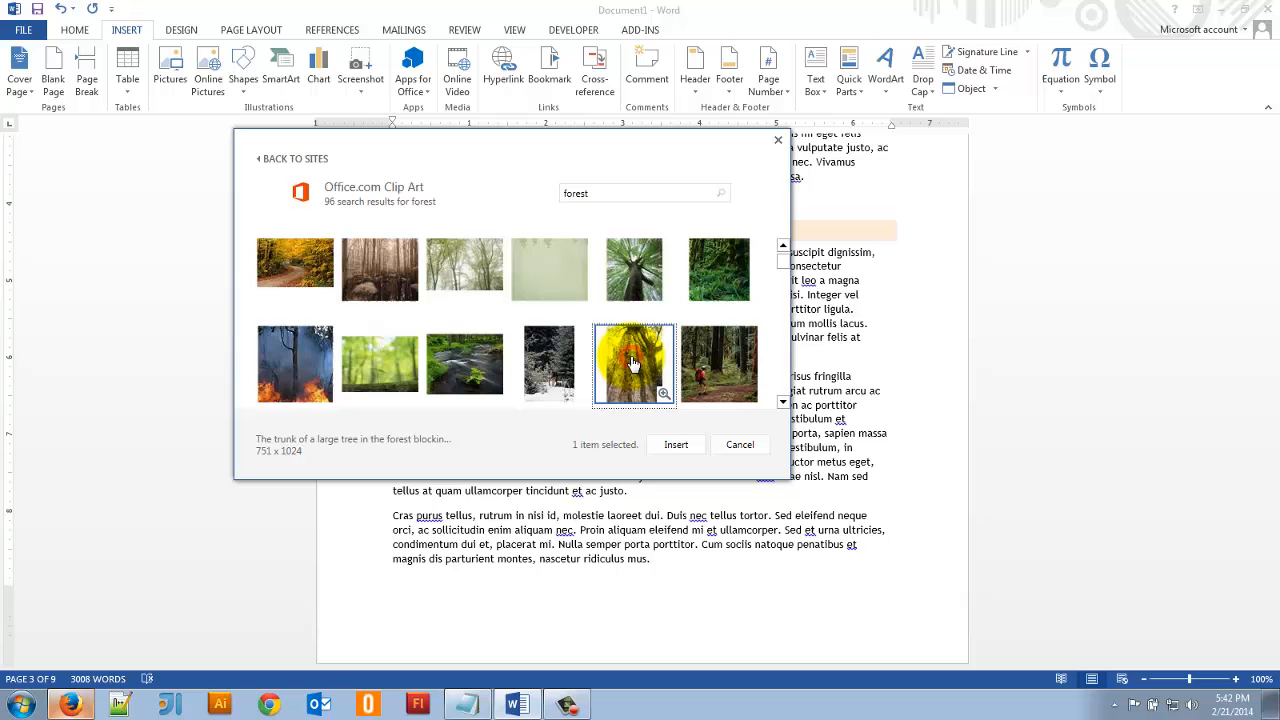
click(668, 446)
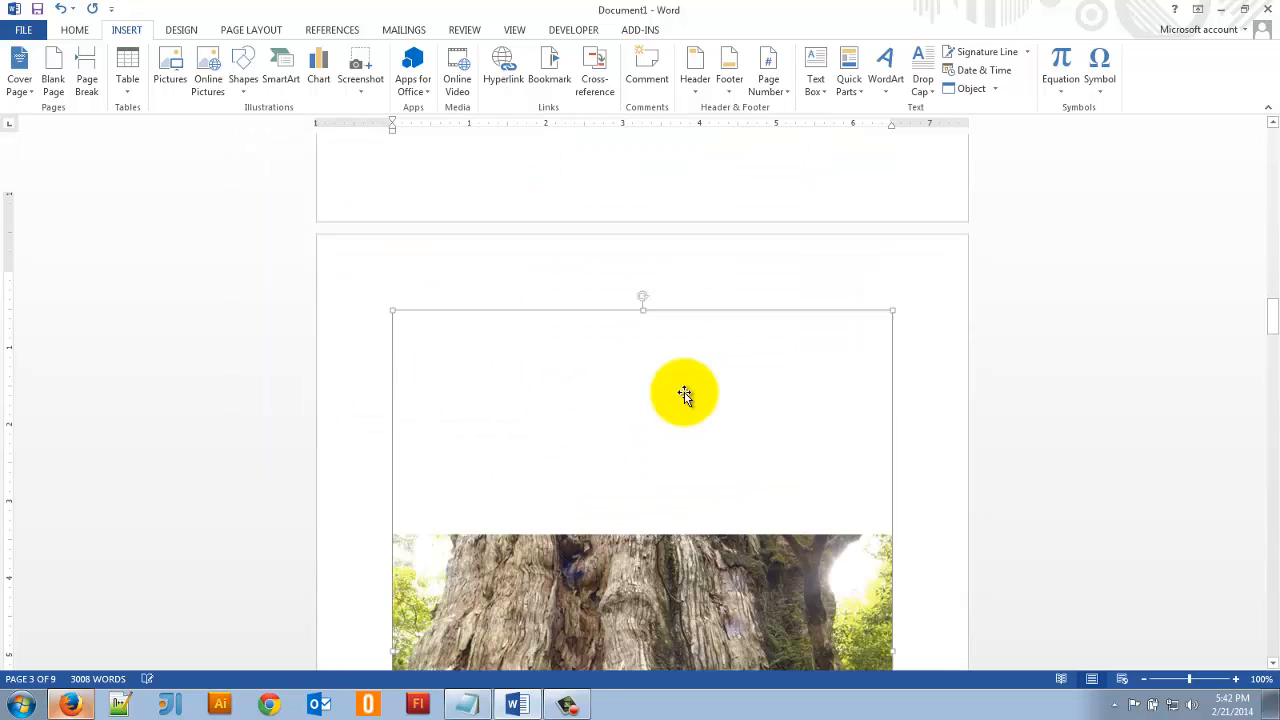
- Scale the tree trunk photo down proportionally to 3.72" high and 2.73" wide
scroll(755, 400, down, 7)
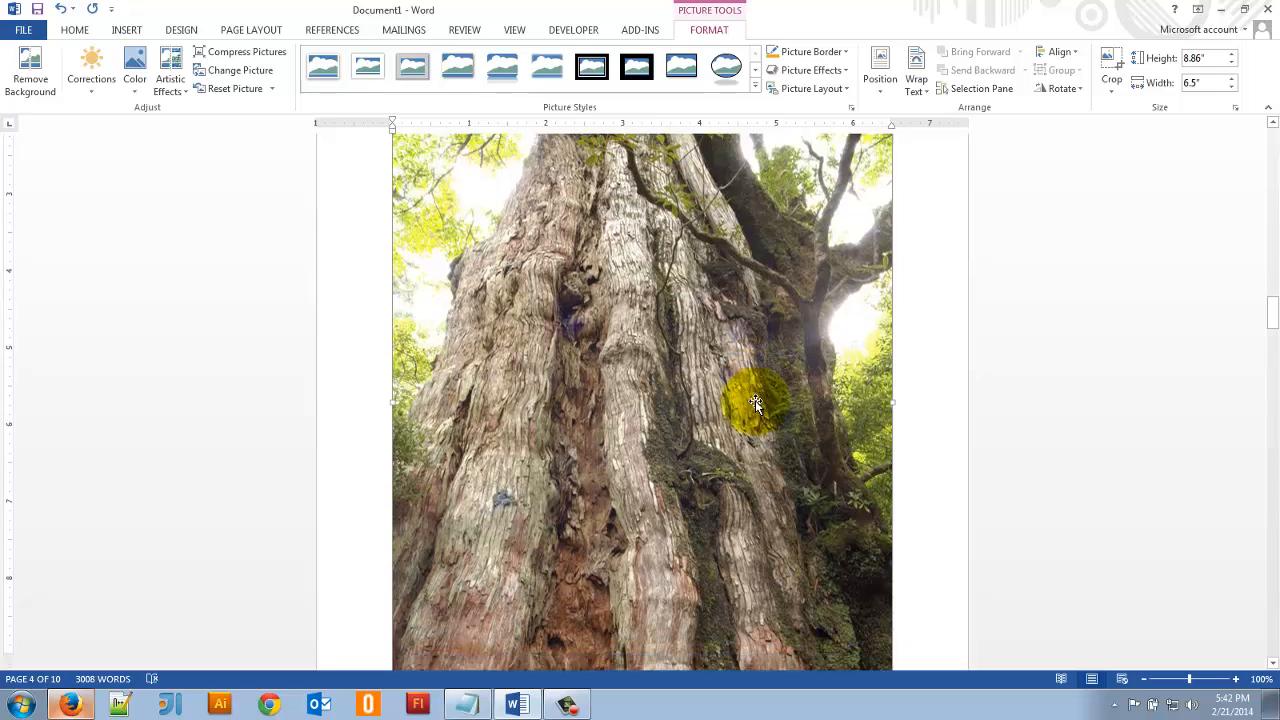
scroll(718, 390, up, 6)
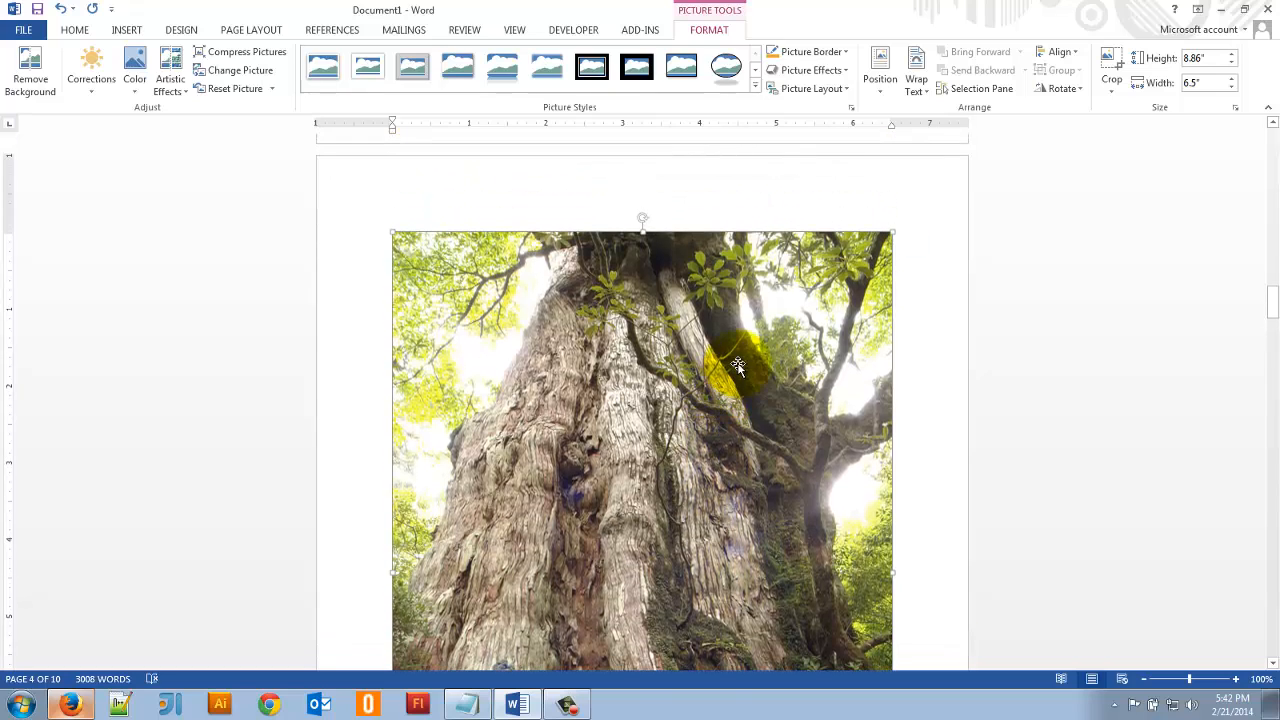
scroll(737, 355, down, 7)
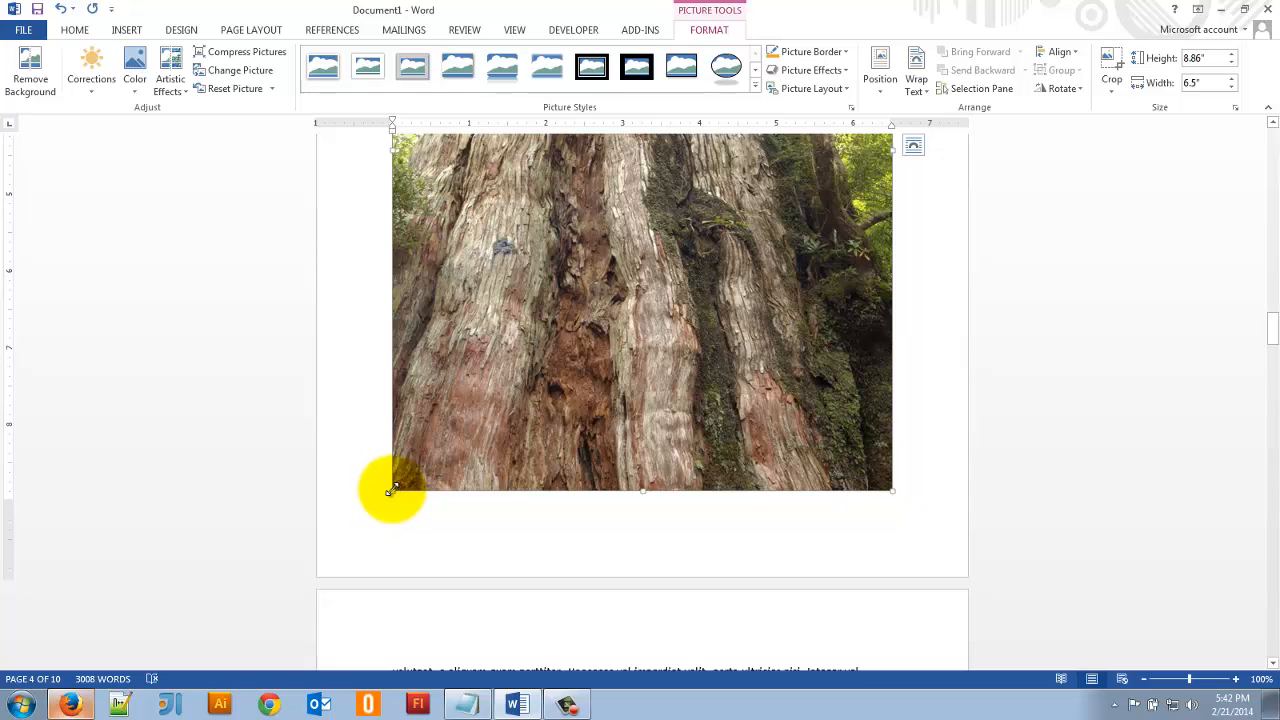
drag(420, 450, 588, 248)
scroll(614, 426, up, 5)
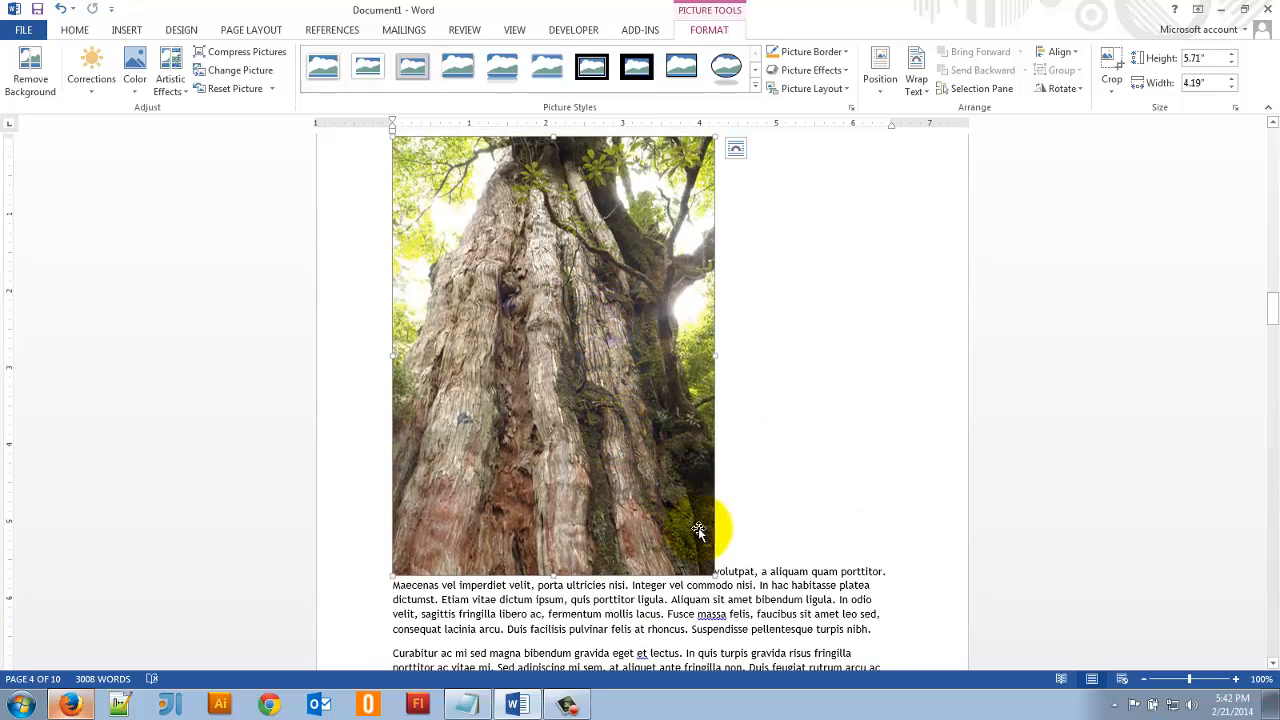
drag(717, 576, 603, 422)
scroll(623, 480, up, 4)
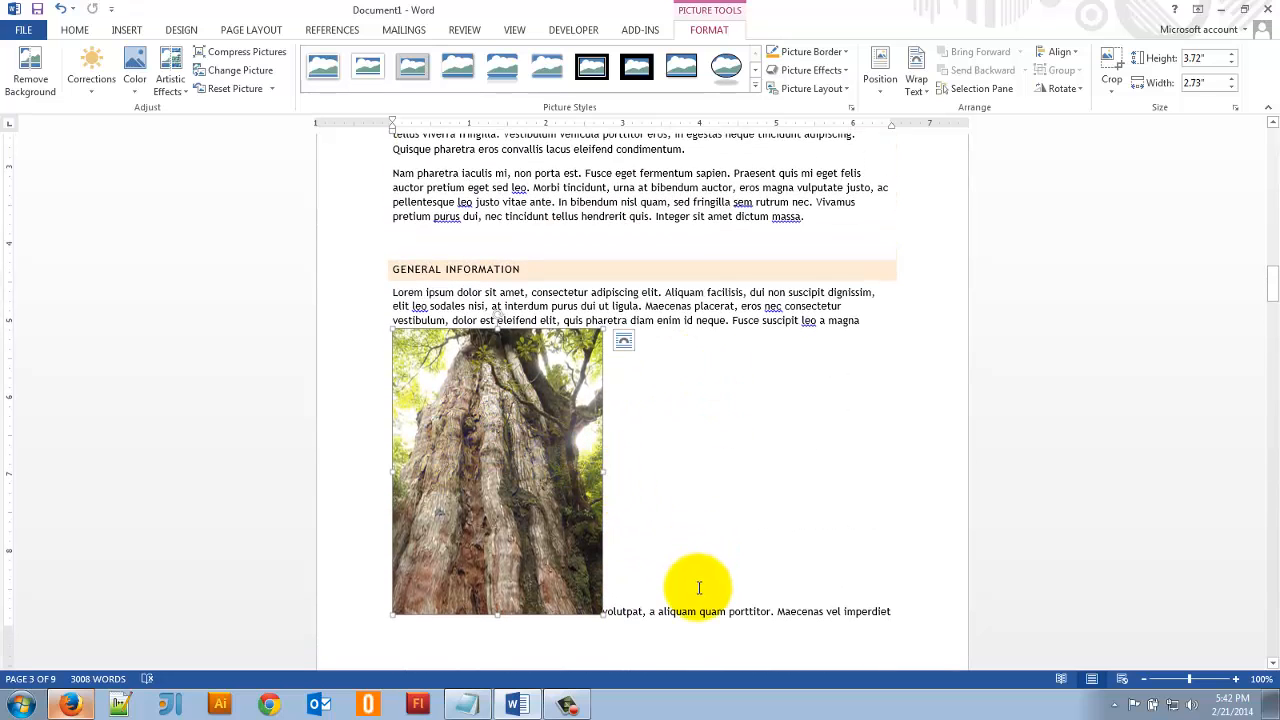
scroll(386, 509, down, 5)
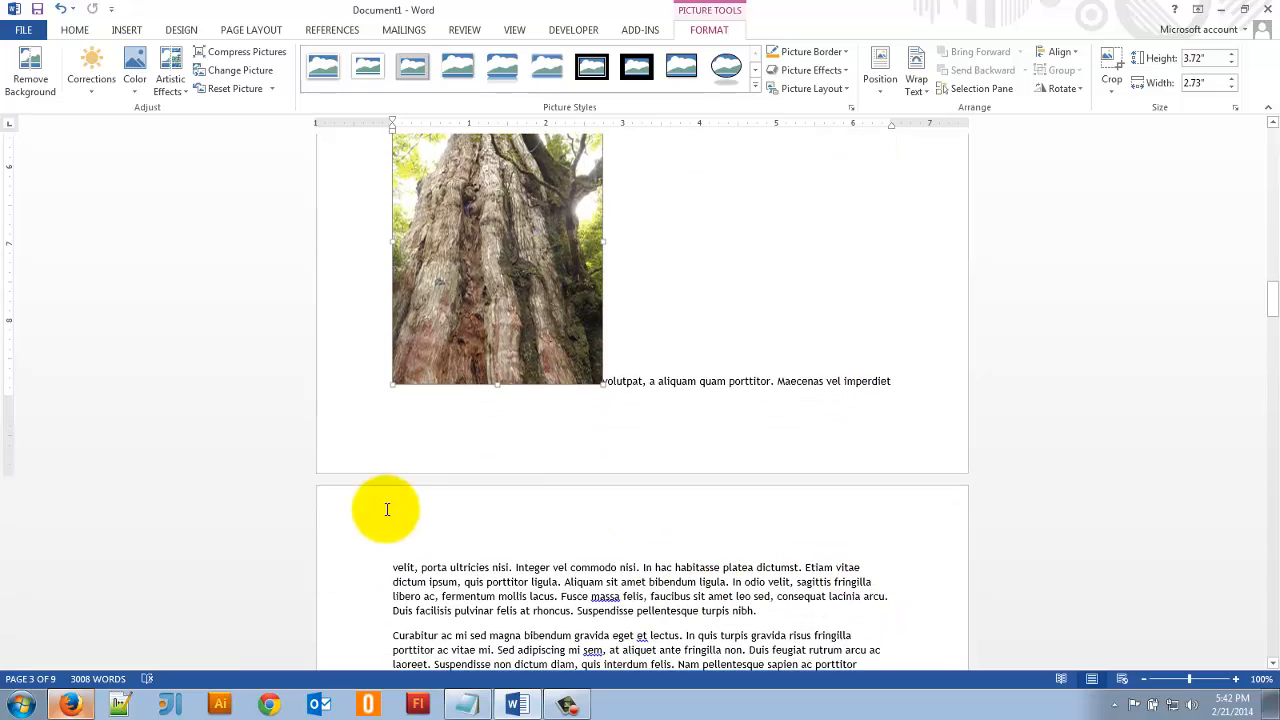
scroll(514, 537, up, 3)
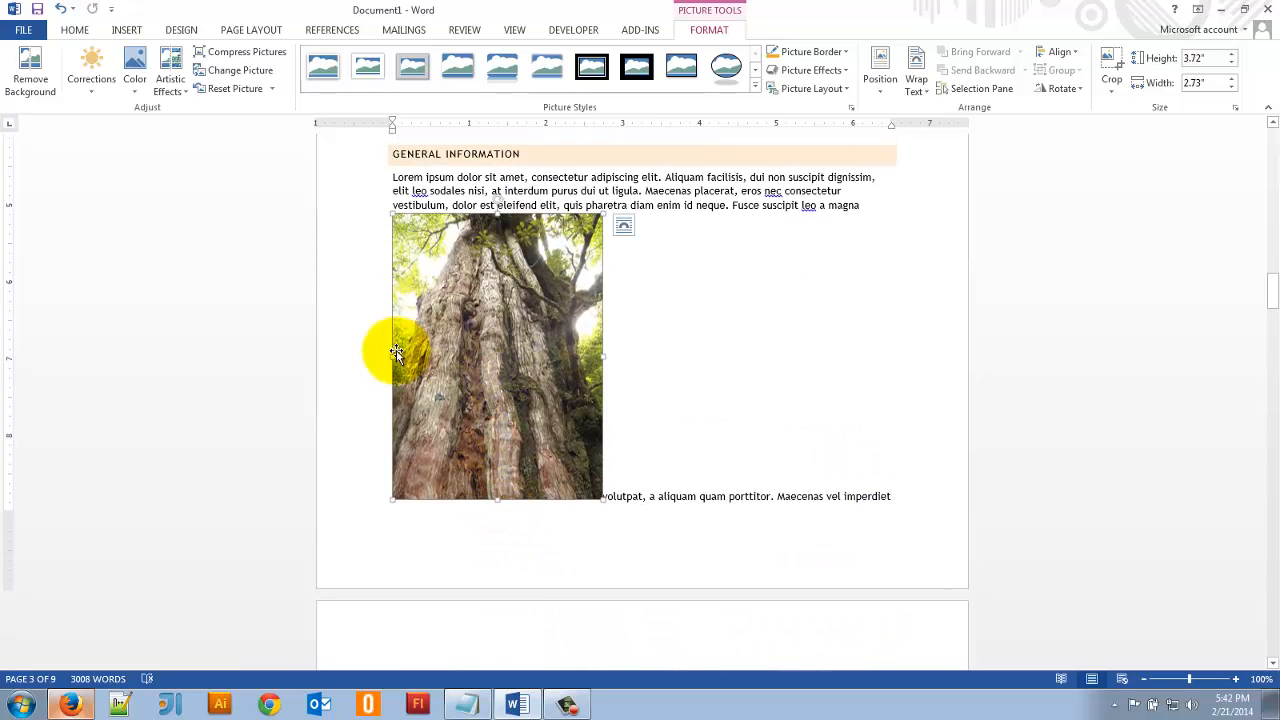
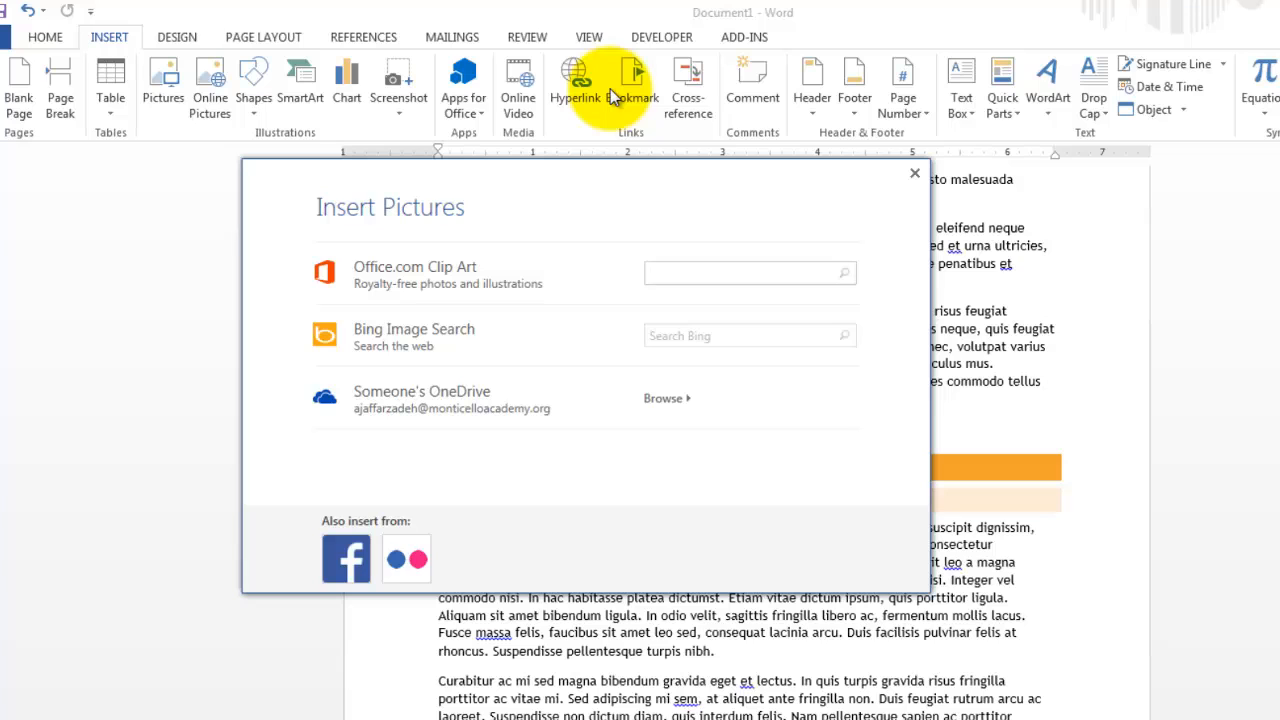
- Search Office.com Clip Art for "dog" and insert the "Dog with newspaper" illustration into the first What They Eat paragraph
text(dog)
key(Return)
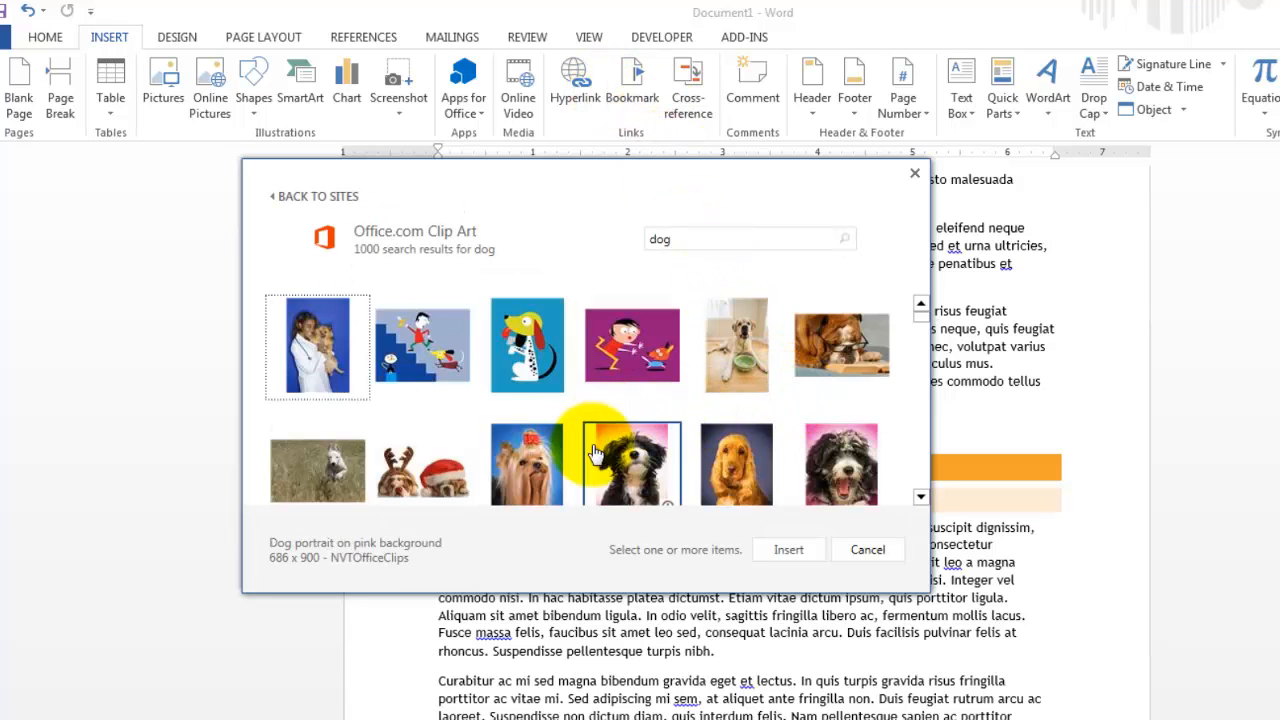
click(918, 422)
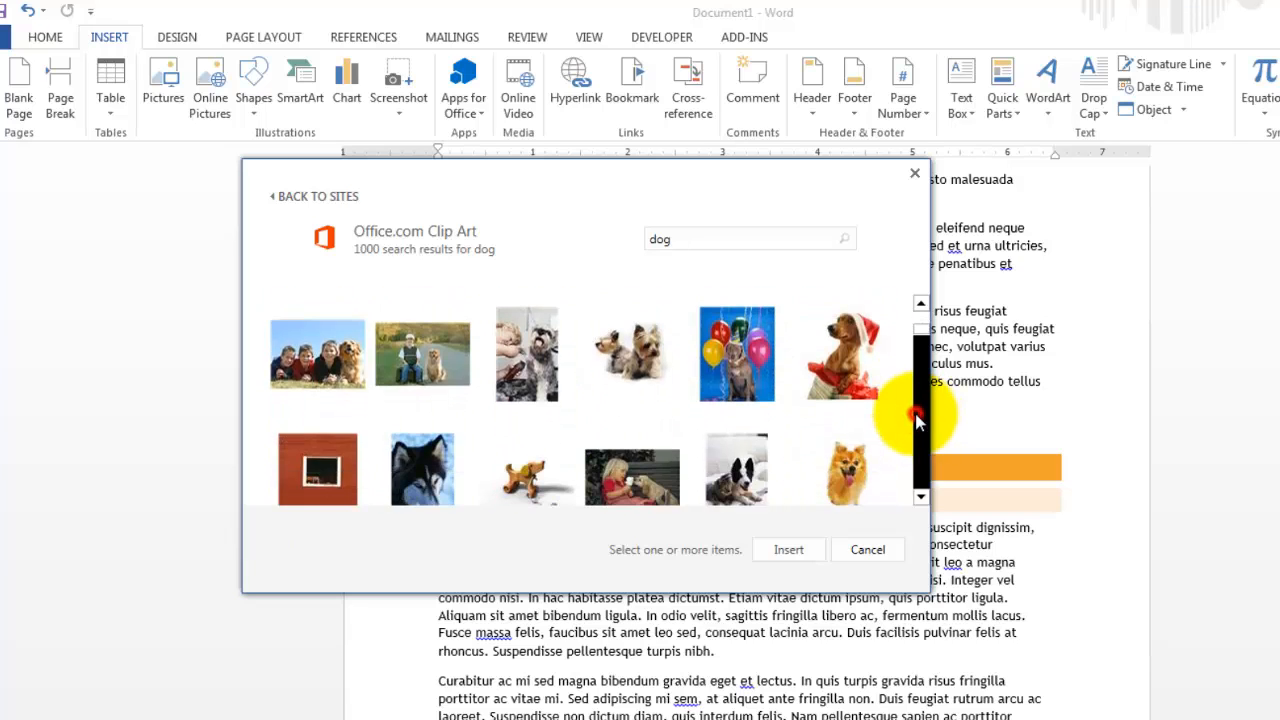
click(918, 422)
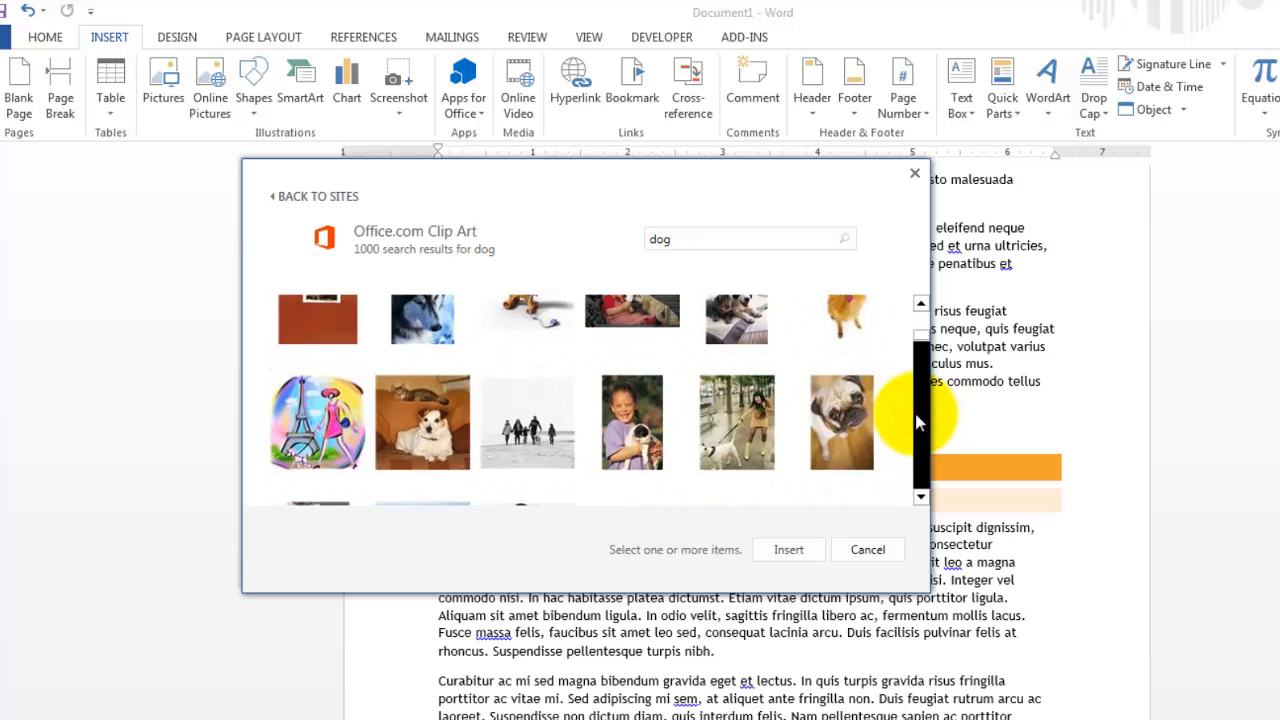
click(918, 319)
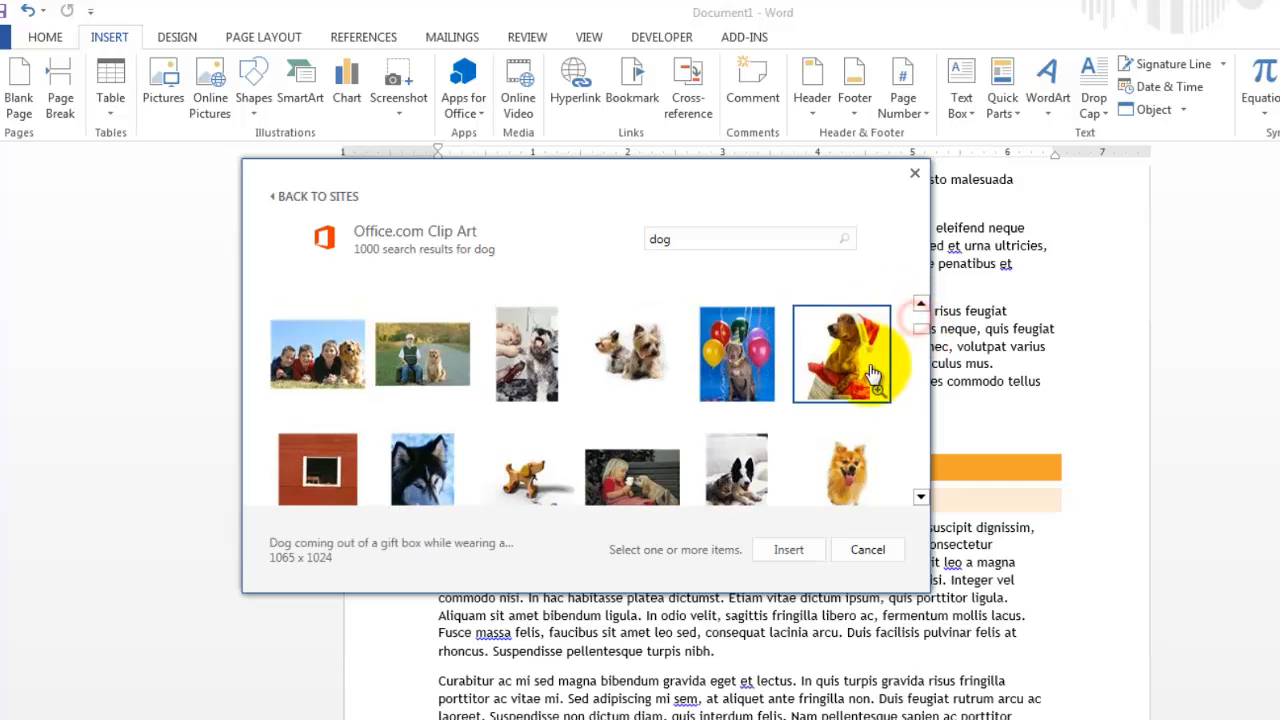
click(806, 334)
click(812, 338)
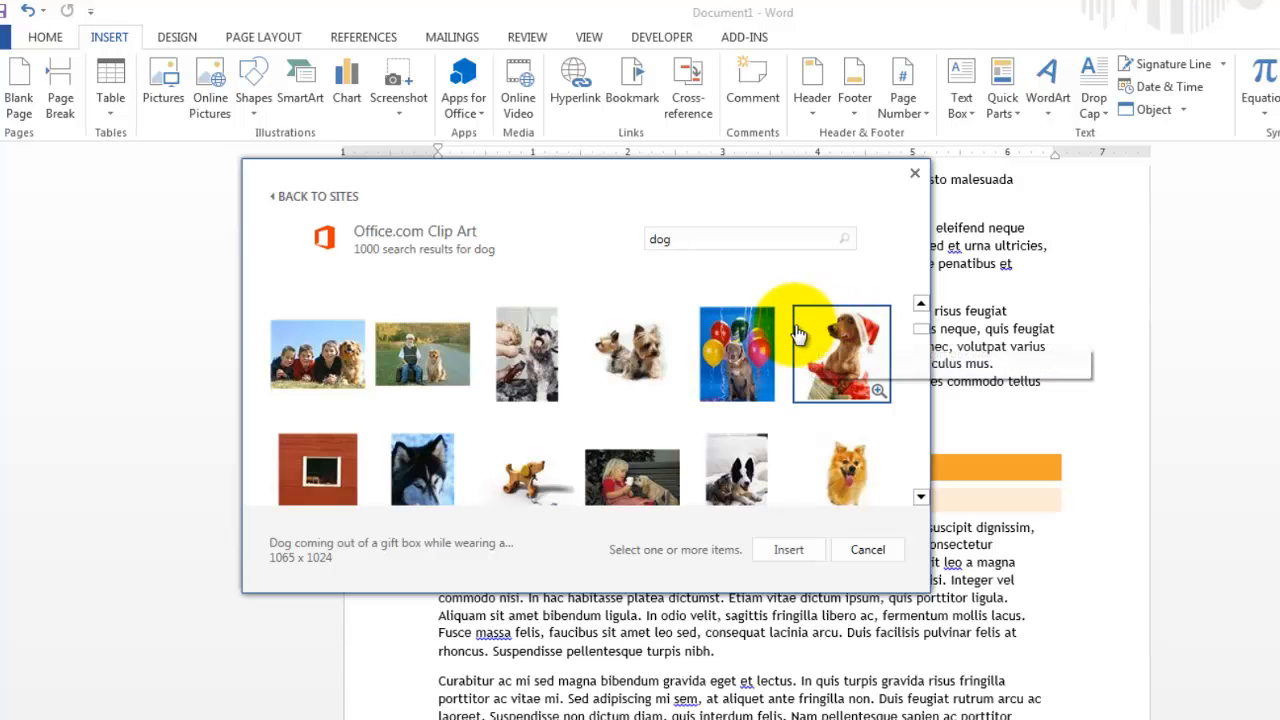
click(818, 330)
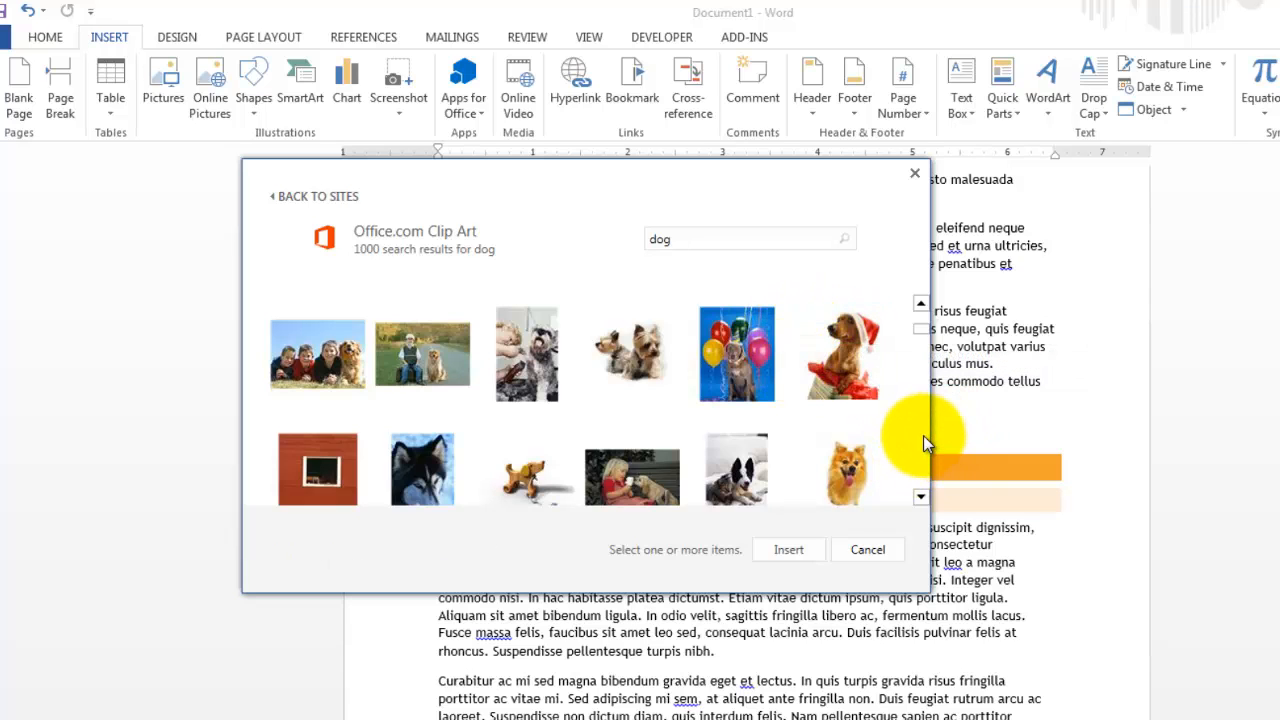
click(922, 438)
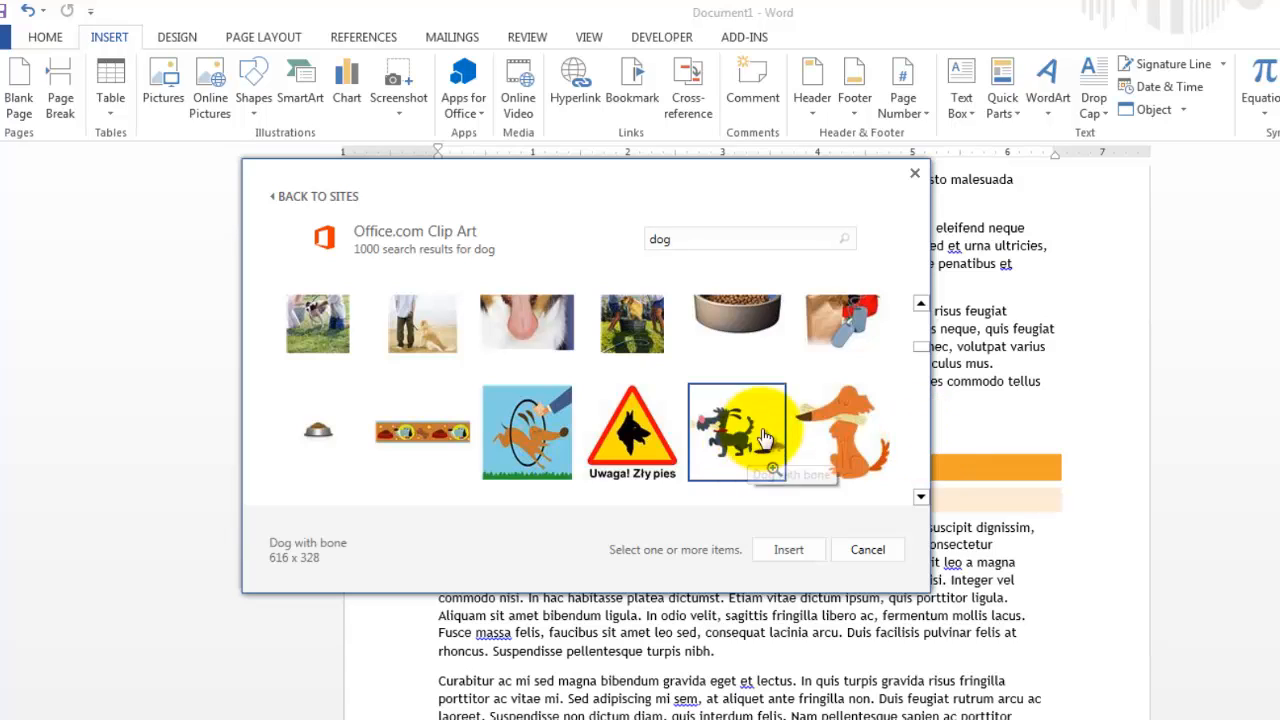
click(830, 437)
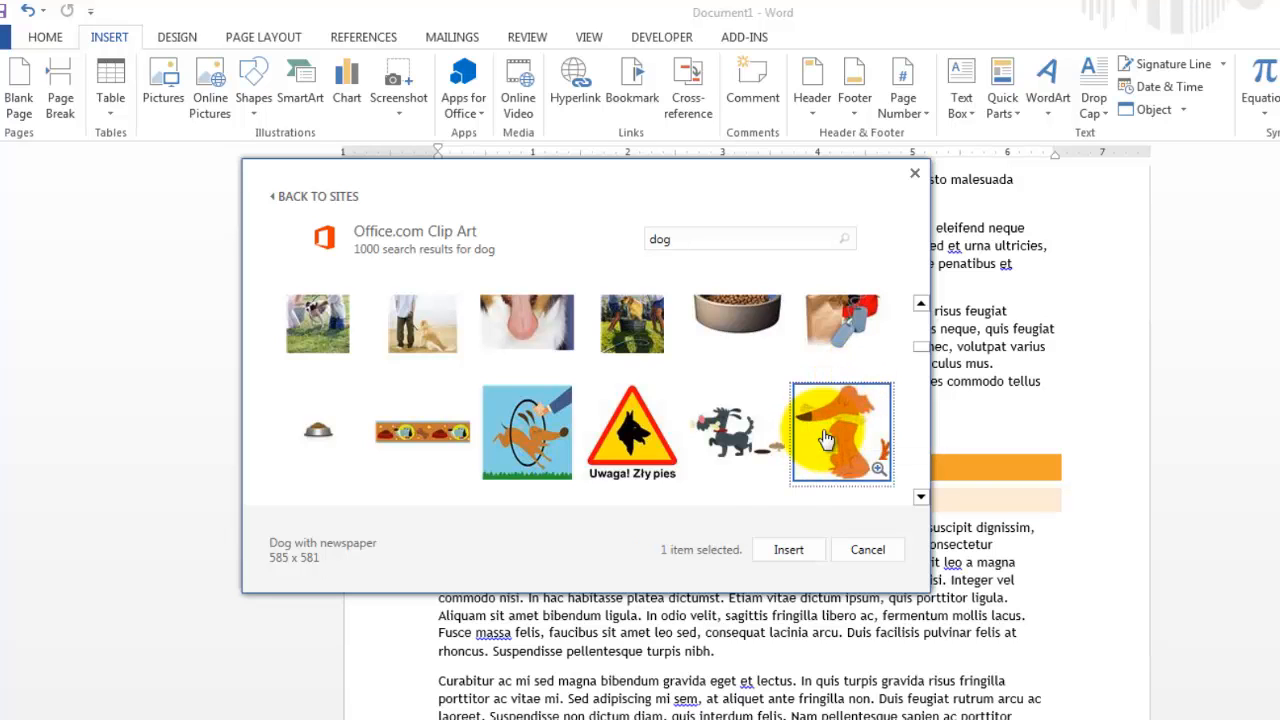
click(789, 550)
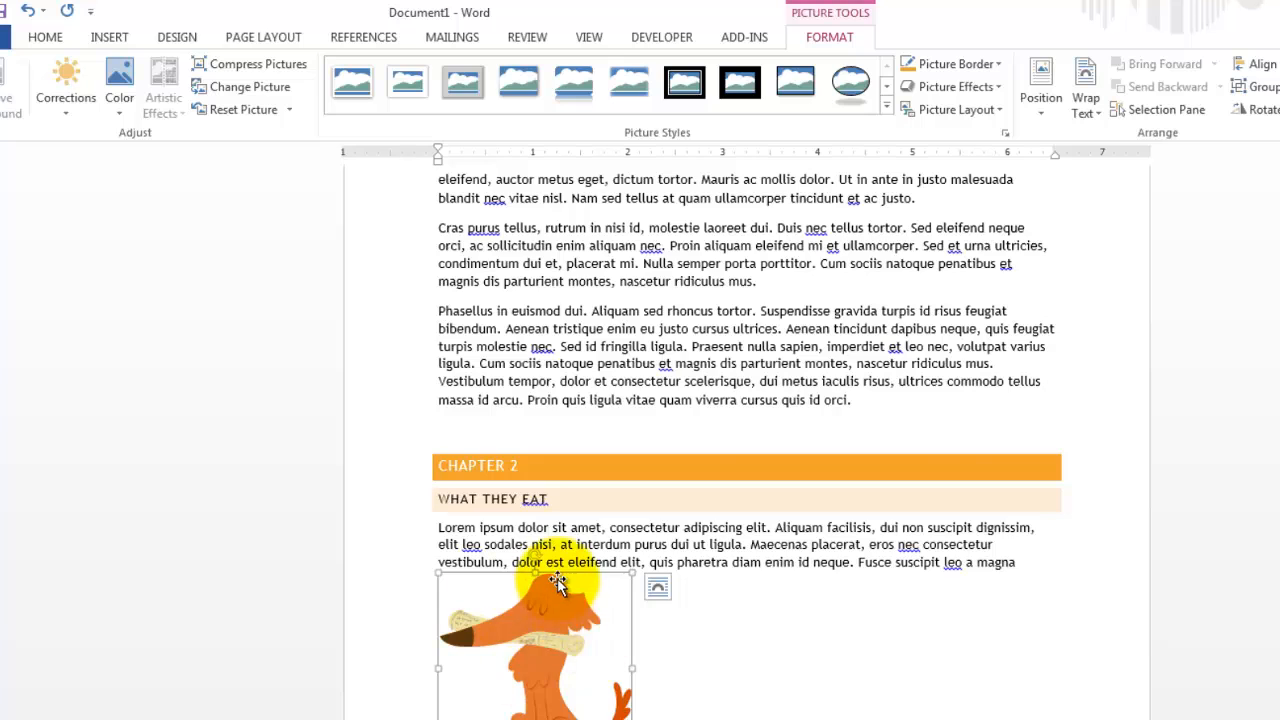
- Set the dog picture's text wrapping to Tight and move it to the right margin beside the first two What They Eat paragraphs
scroll(557, 570, down, 3)
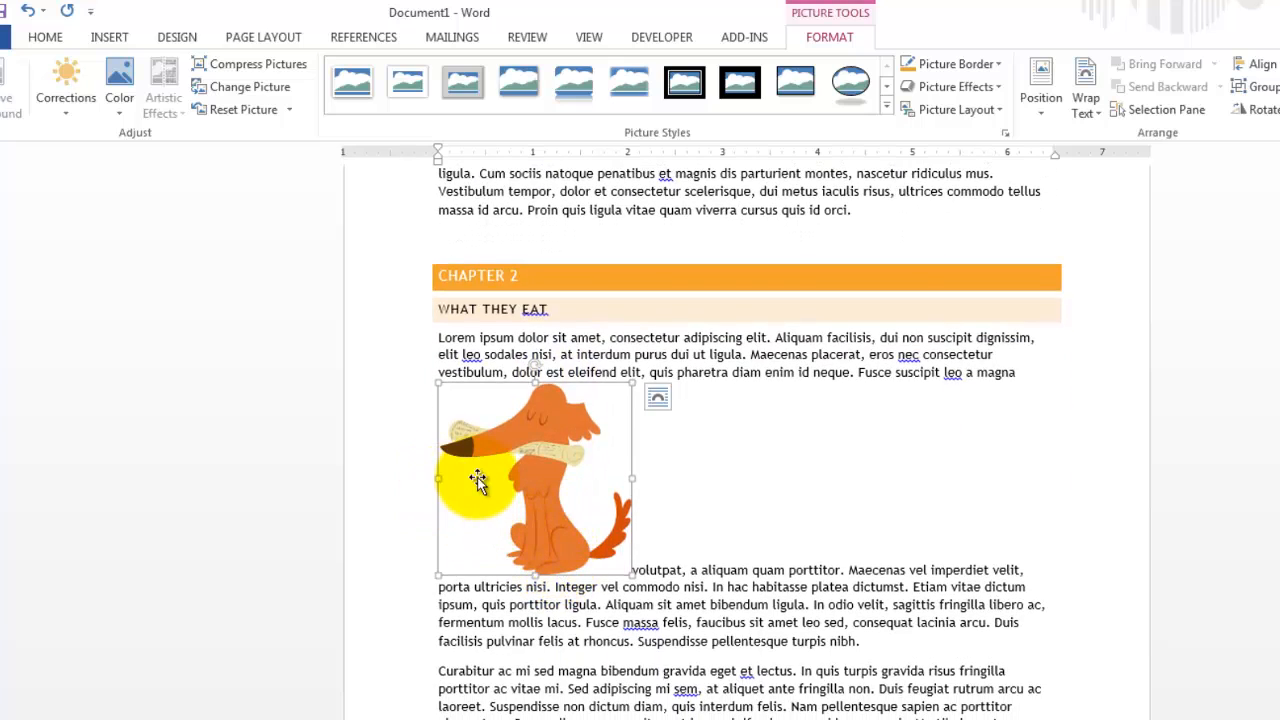
click(662, 400)
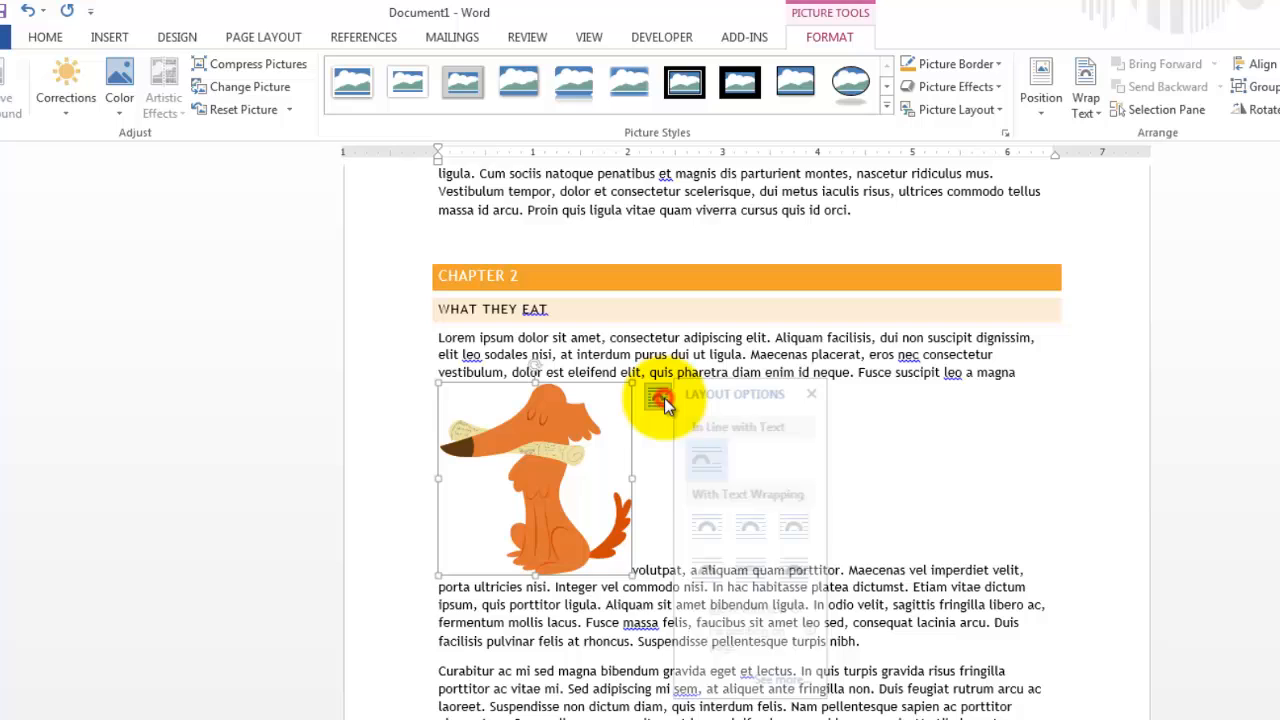
click(758, 528)
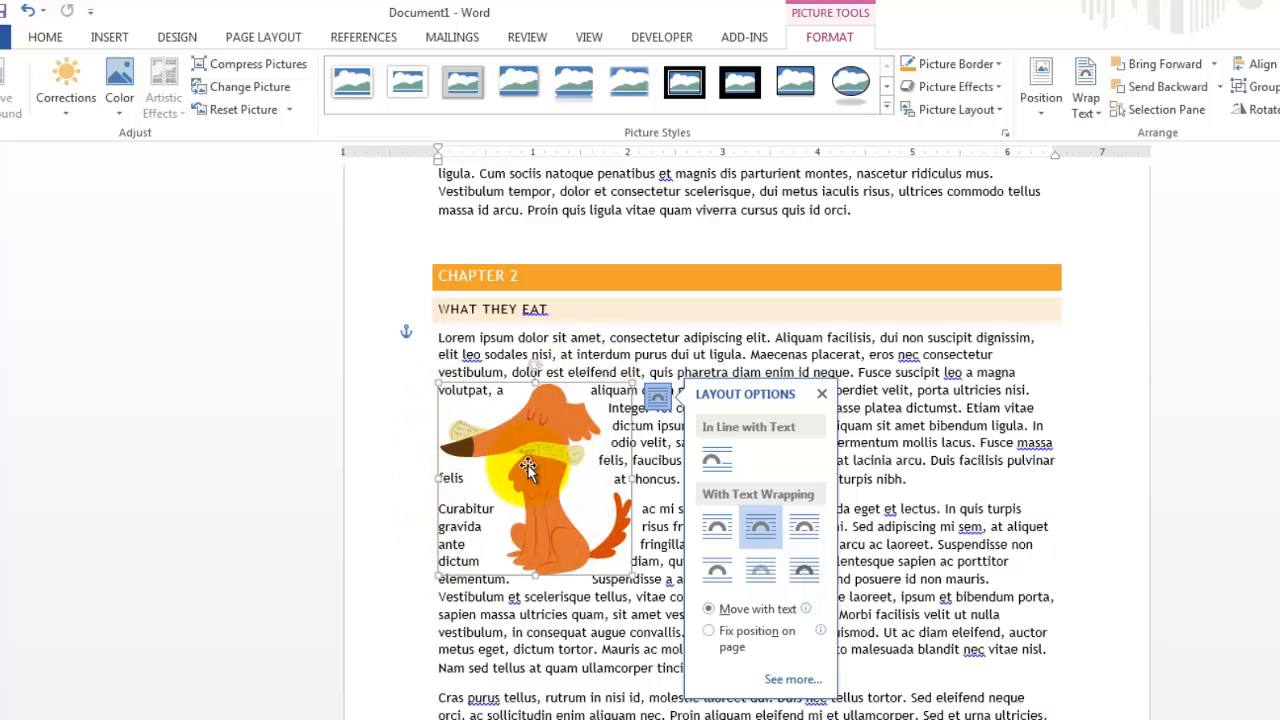
drag(546, 522, 1014, 513)
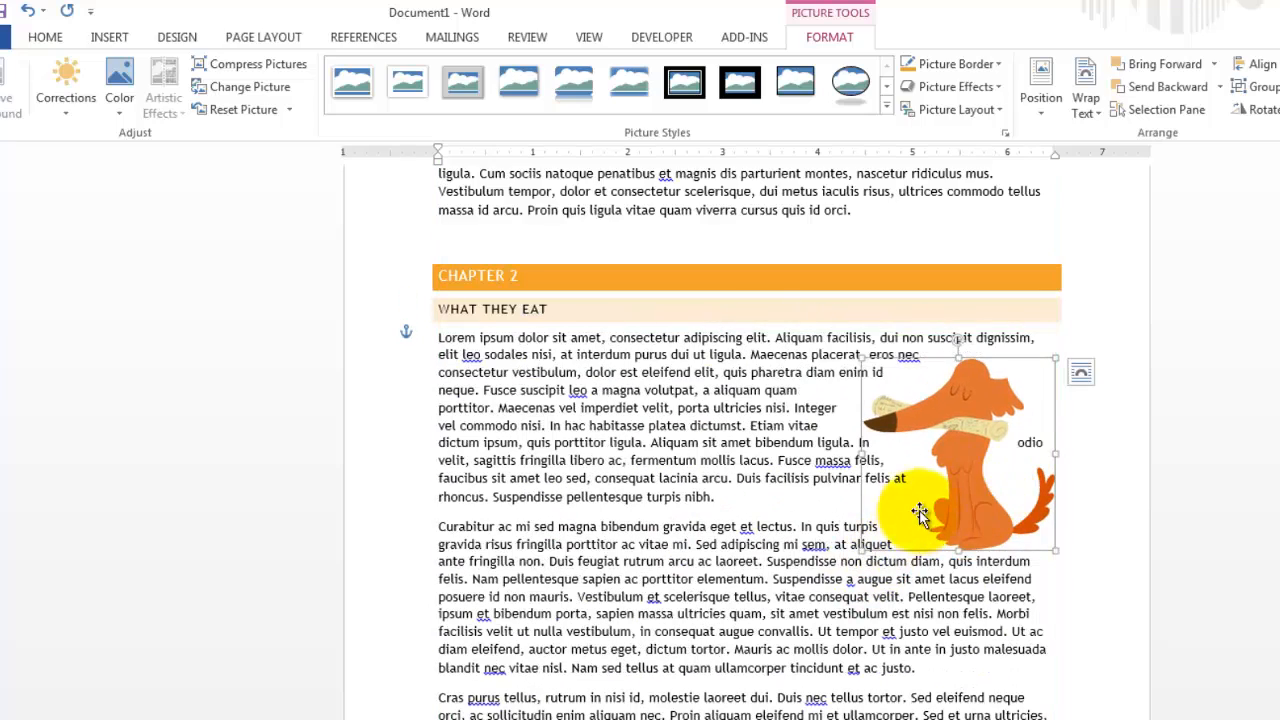
drag(919, 513, 949, 562)
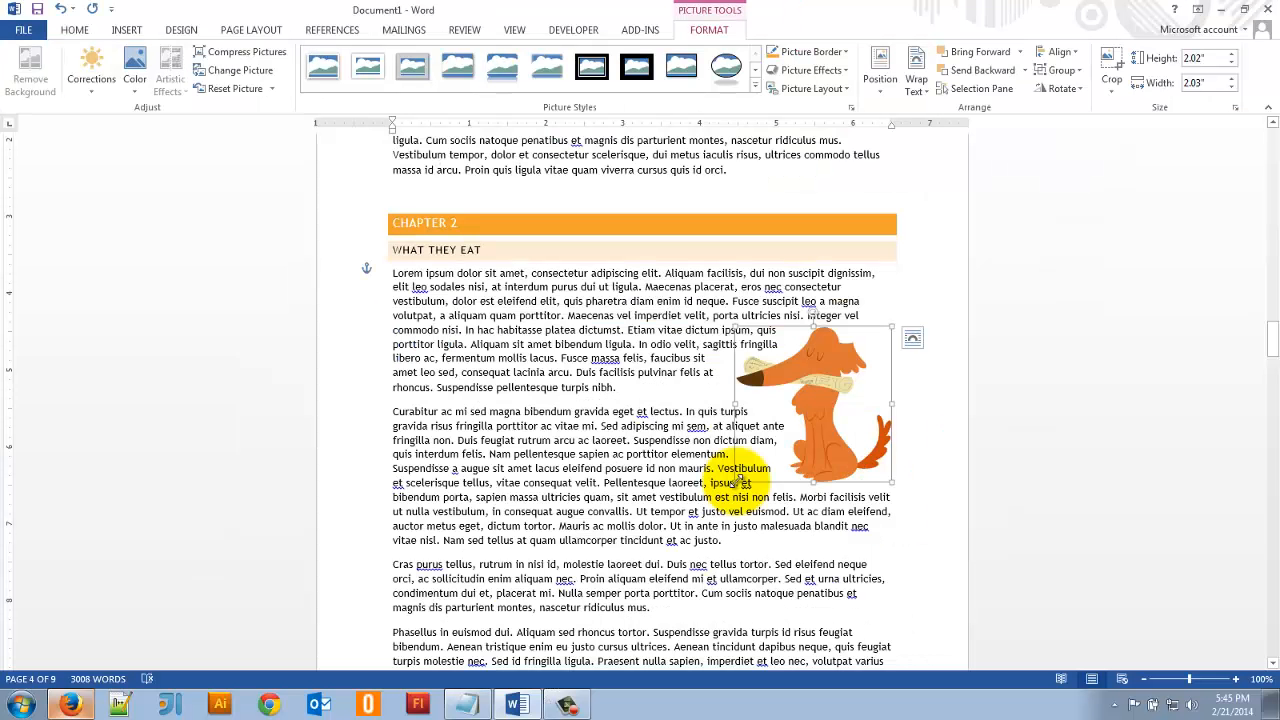
- Enlarge the dog picture proportionally to 3.04" high and 3.06" wide and shift it up and right, slightly past the right margin
drag(736, 482, 656, 560)
drag(752, 467, 816, 432)
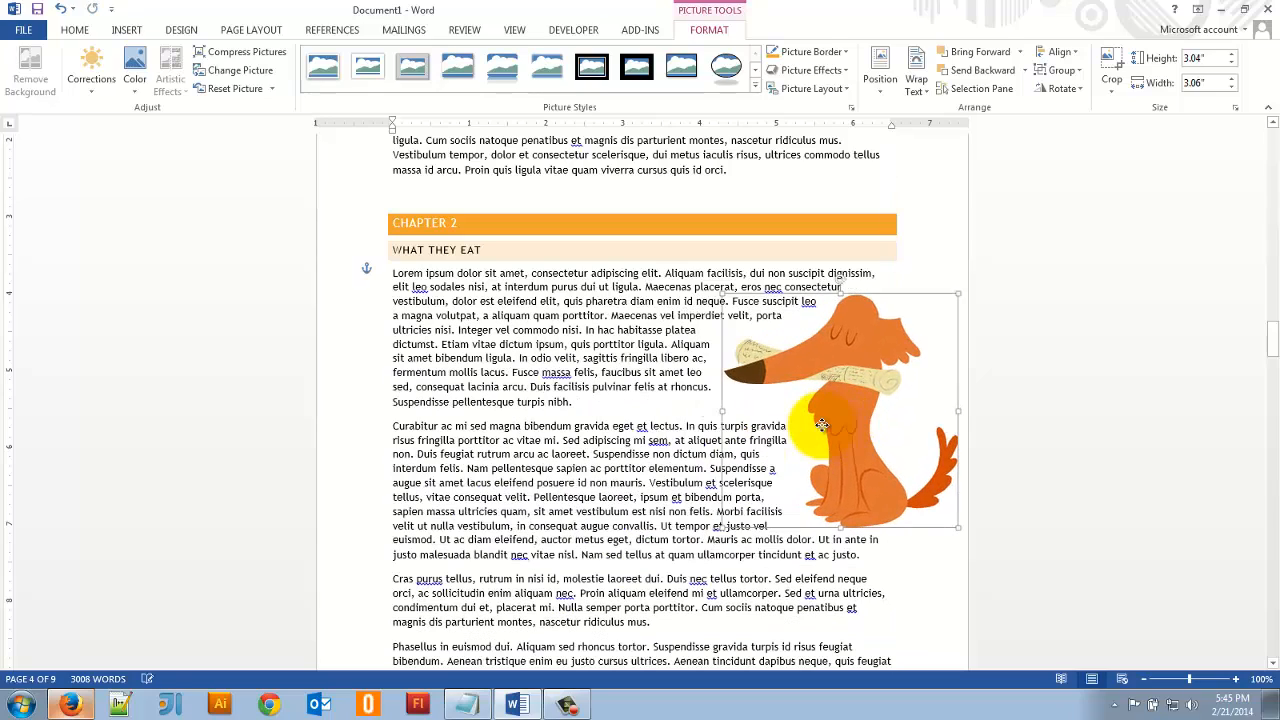
click(630, 468)
- Apply the Narrow 0.5" margins to the document and accept the custom margin settings unchanged for the whole document
scroll(657, 543, down, 3)
scroll(1027, 463, up, 4)
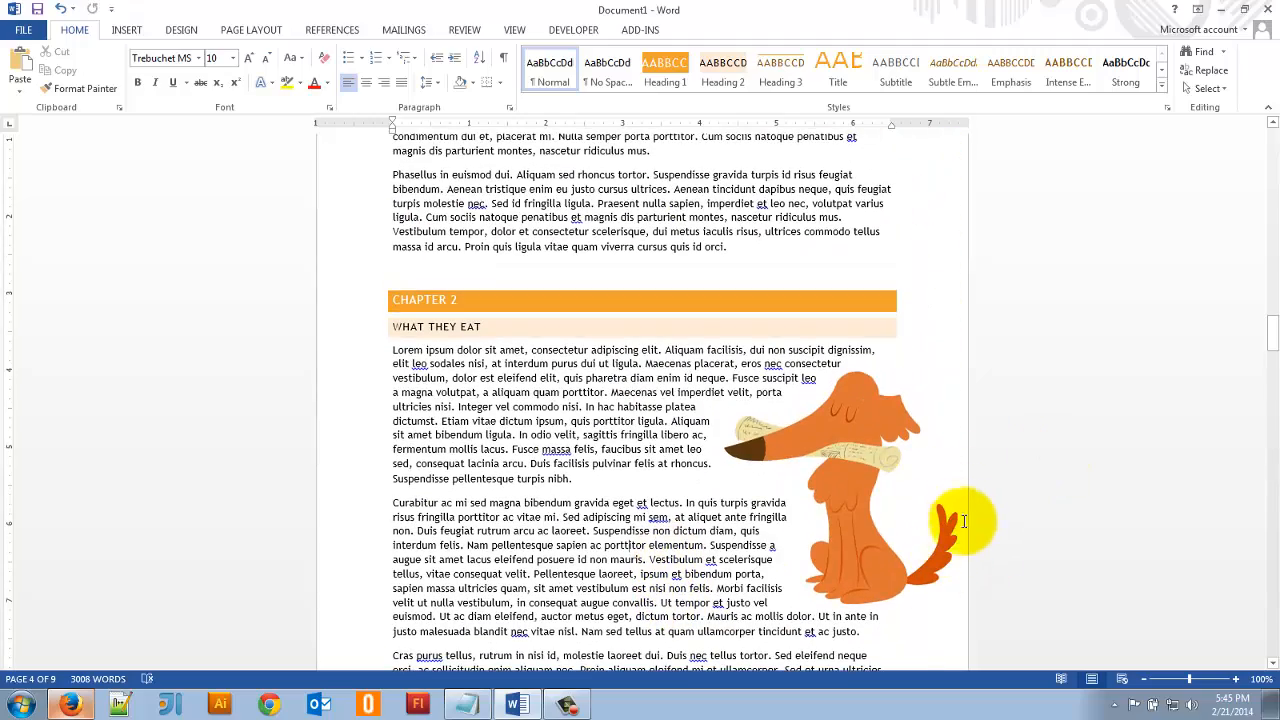
scroll(536, 500, down, 4)
scroll(586, 486, up, 4)
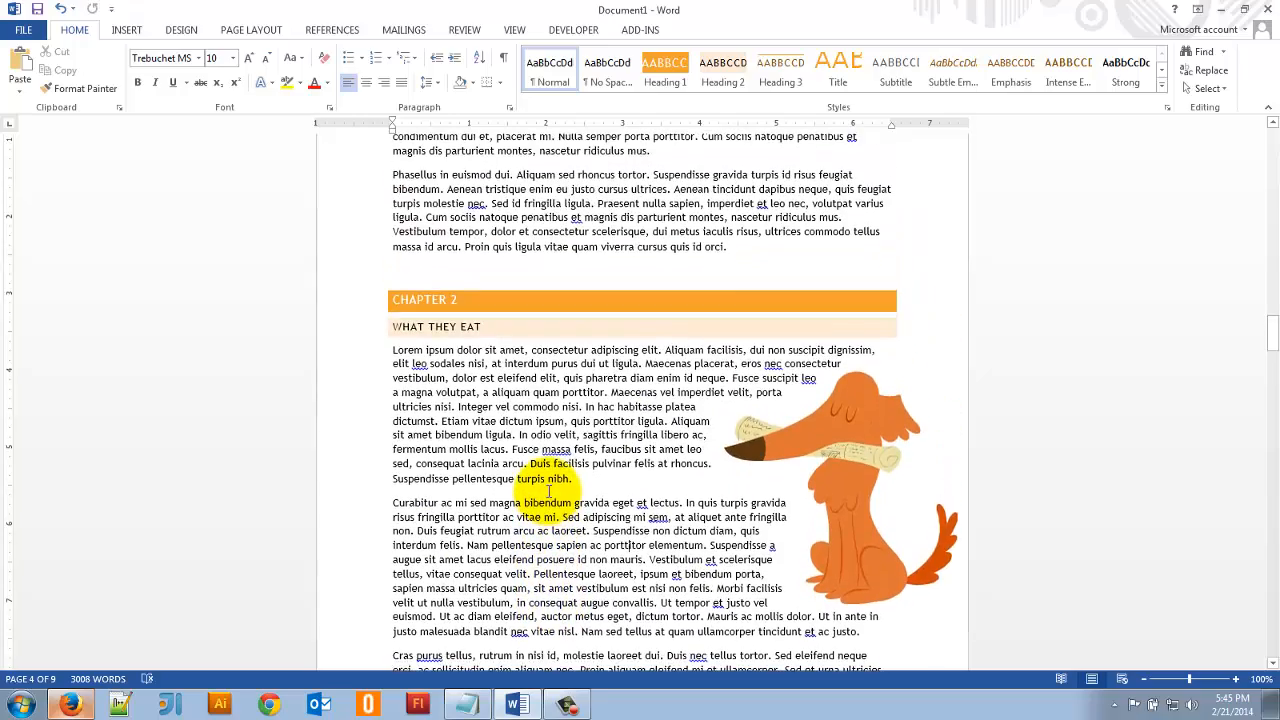
scroll(548, 490, down, 8)
scroll(556, 490, up, 8)
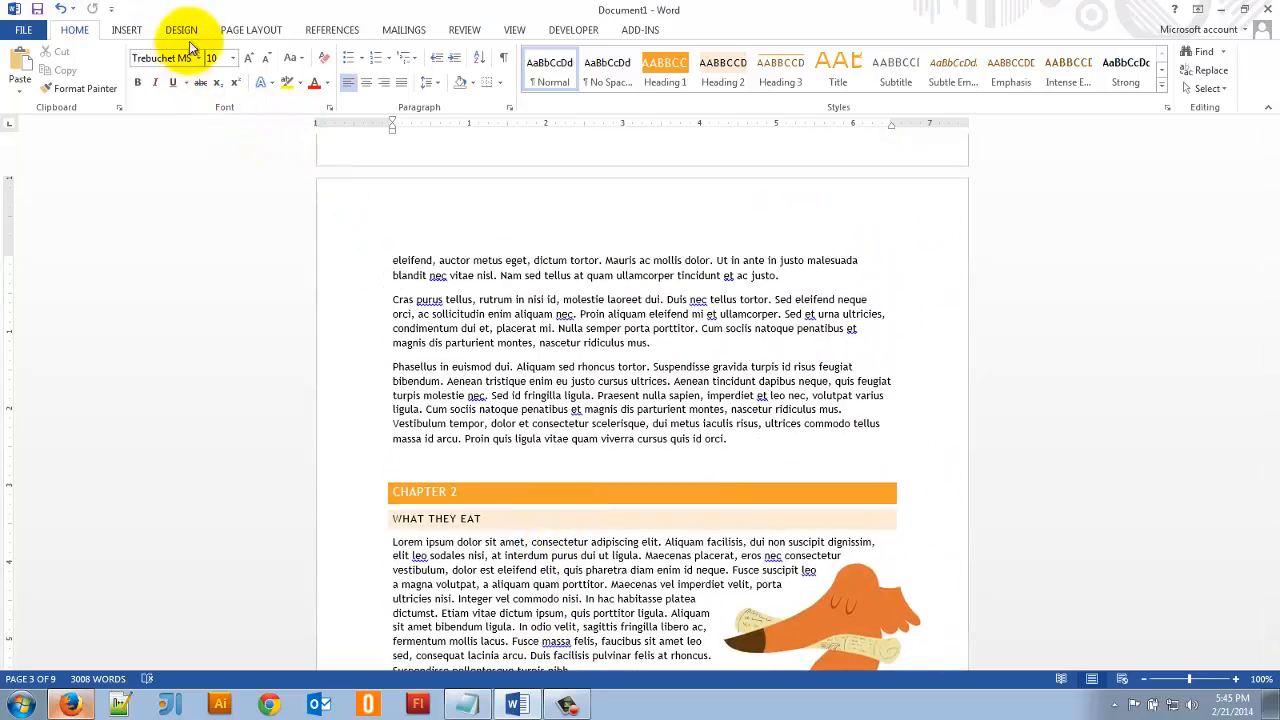
click(231, 33)
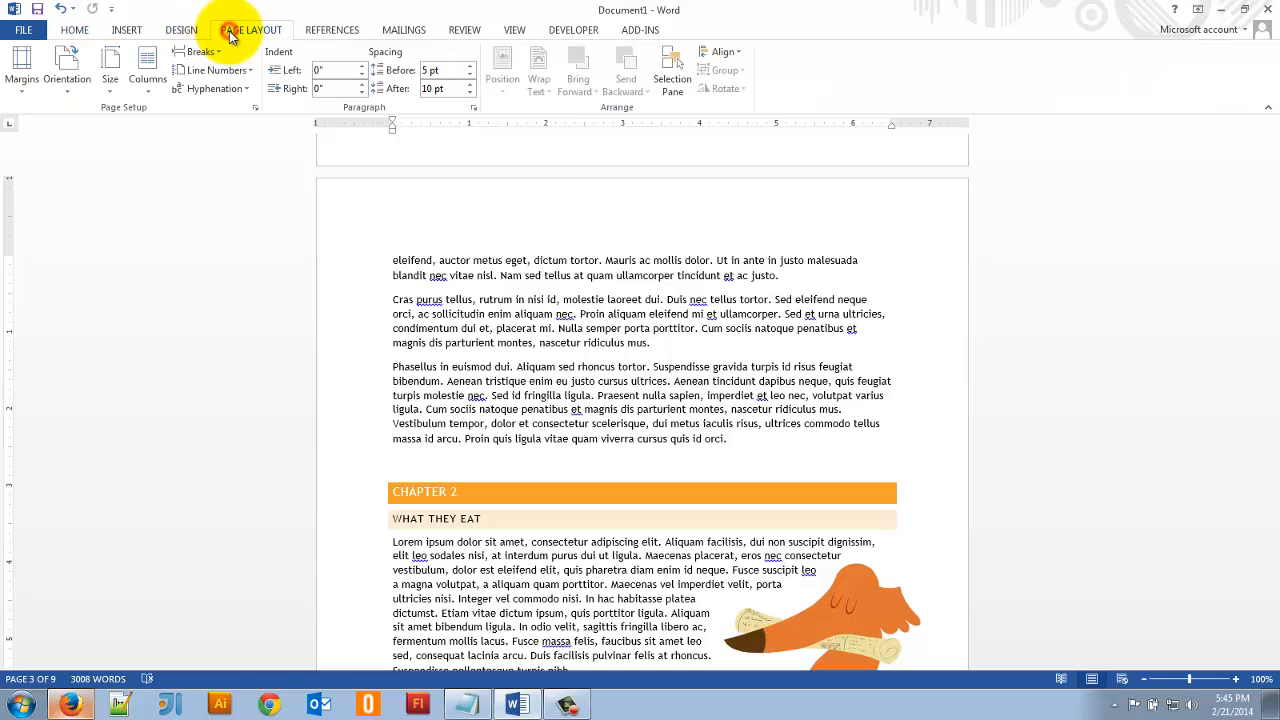
click(23, 84)
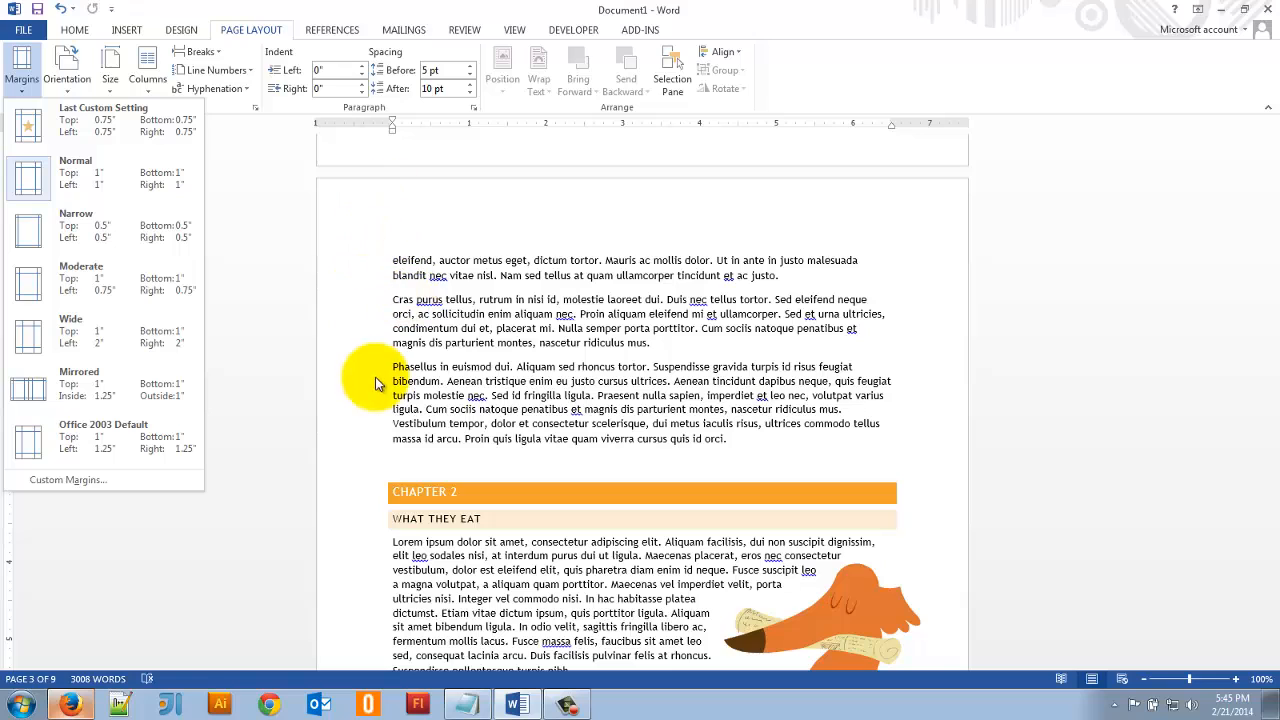
click(77, 228)
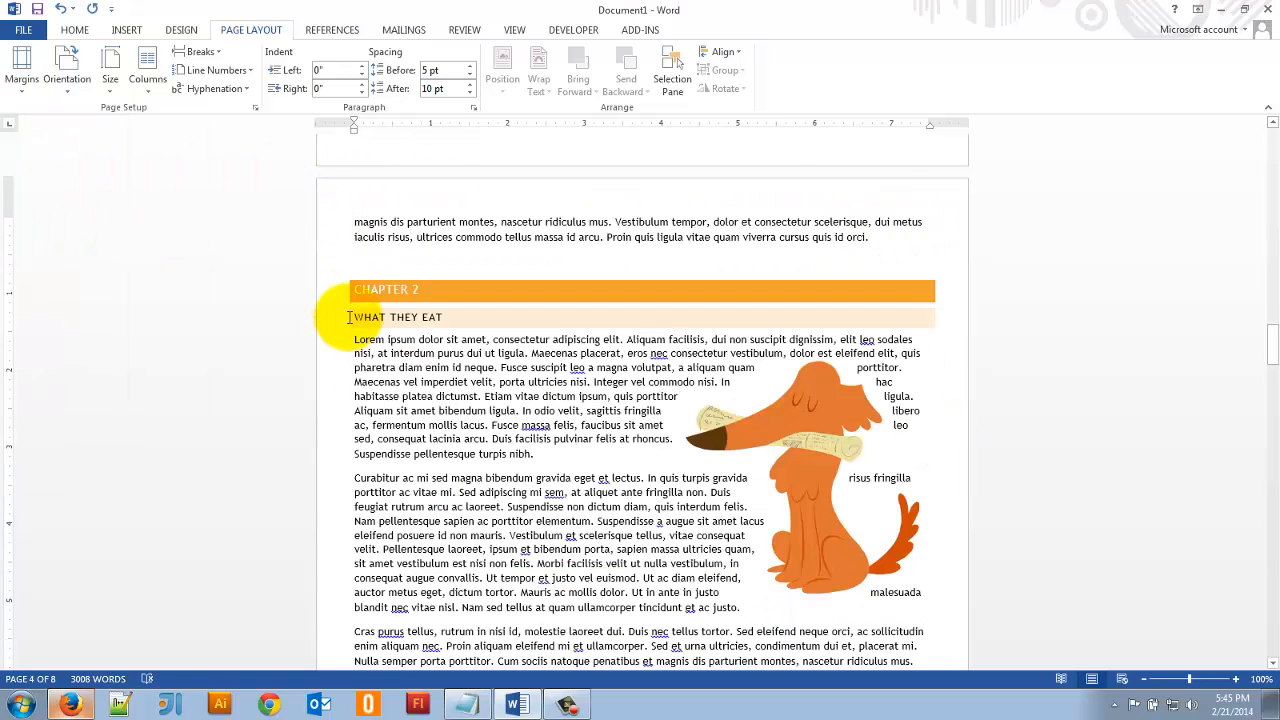
click(20, 68)
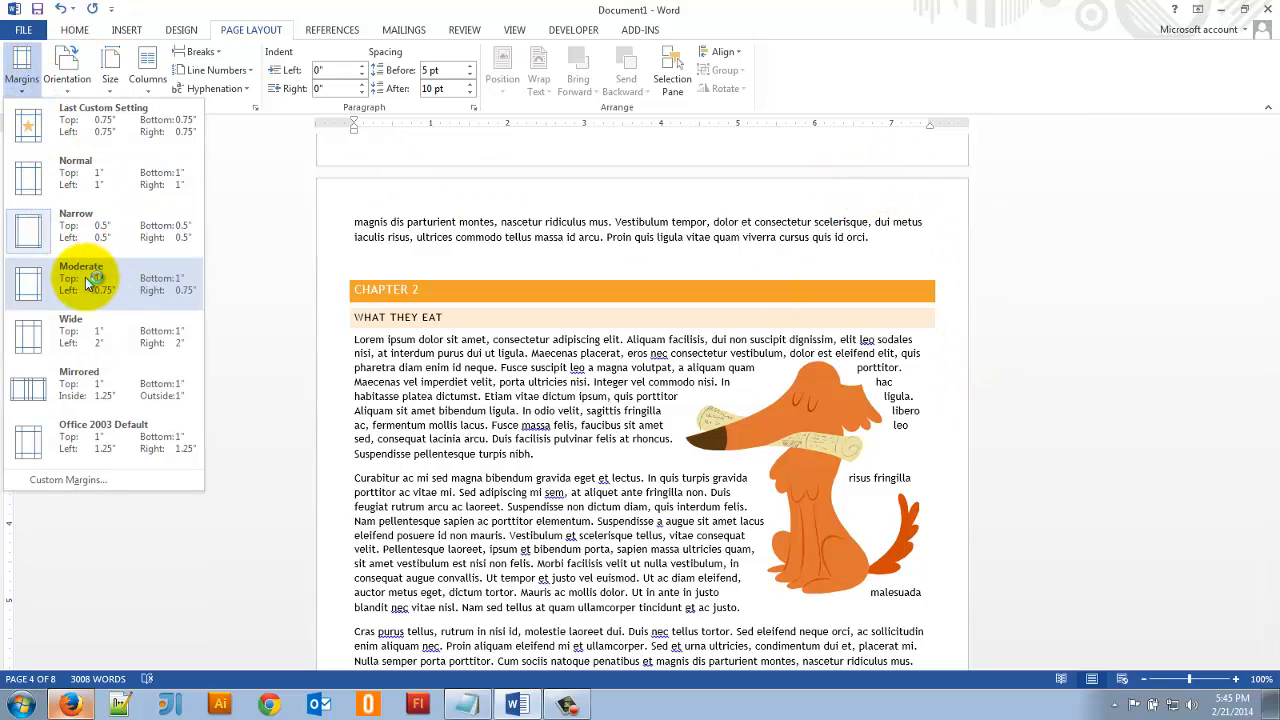
click(66, 480)
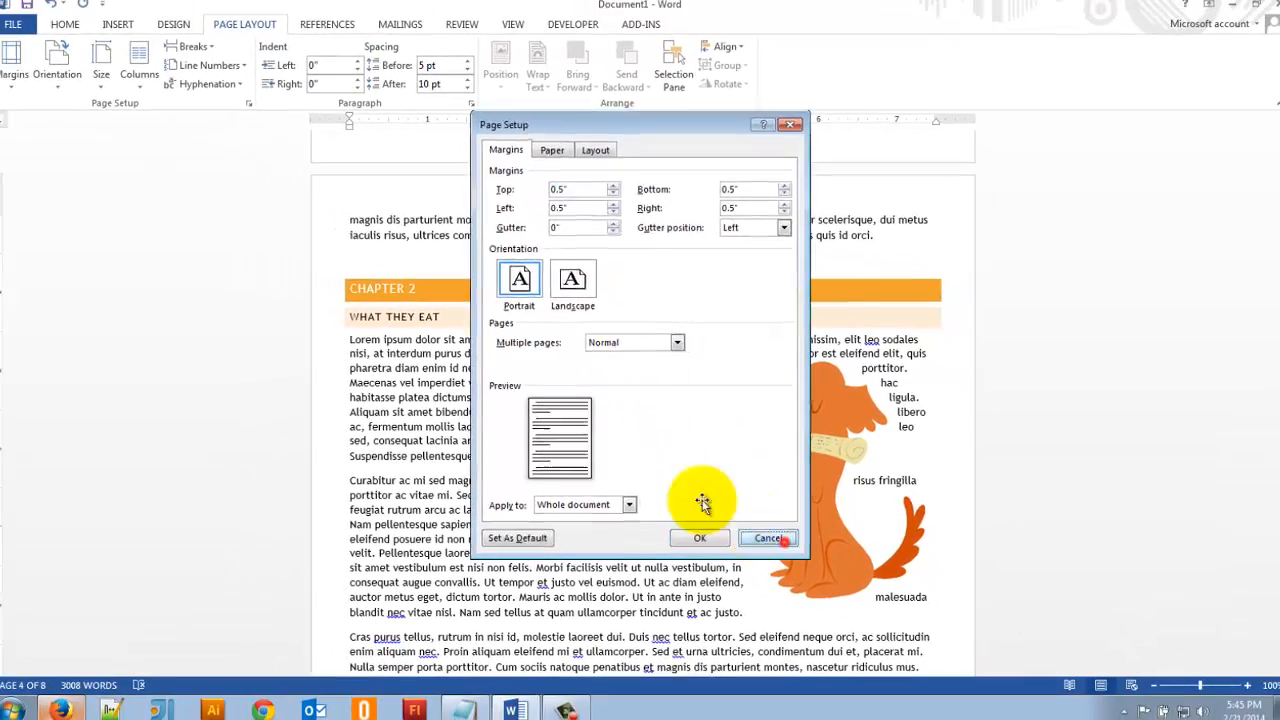
click(724, 588)
- Switch the page orientation to landscape and back to portrait
click(63, 80)
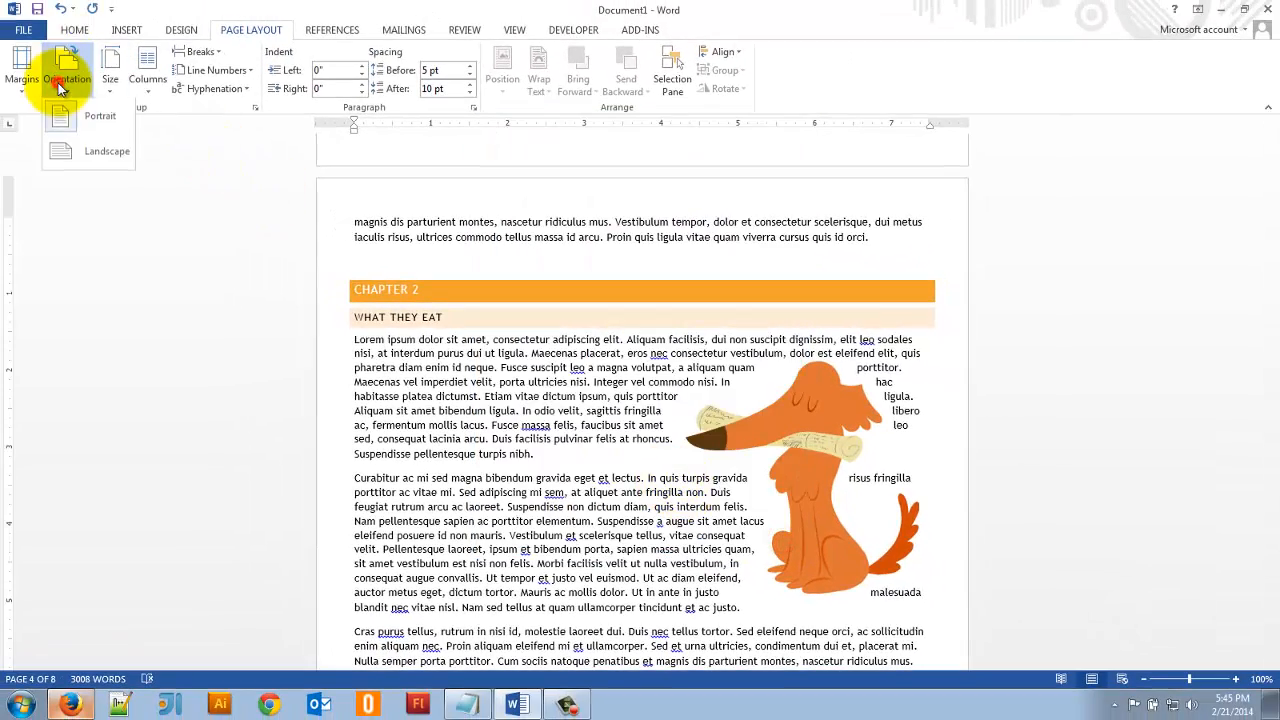
click(72, 148)
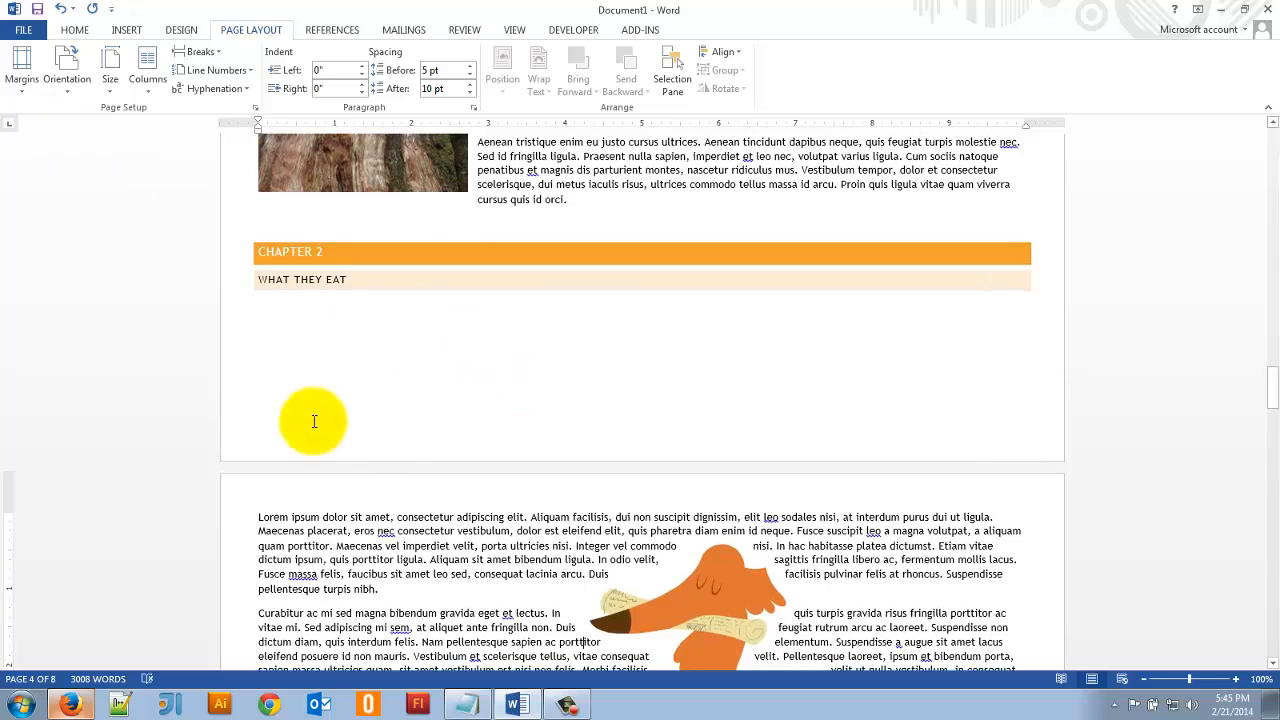
click(67, 85)
click(67, 121)
- Set the page margins to Normal, 1" on all sides, and check the layout of Chapters 1 and 2
click(20, 75)
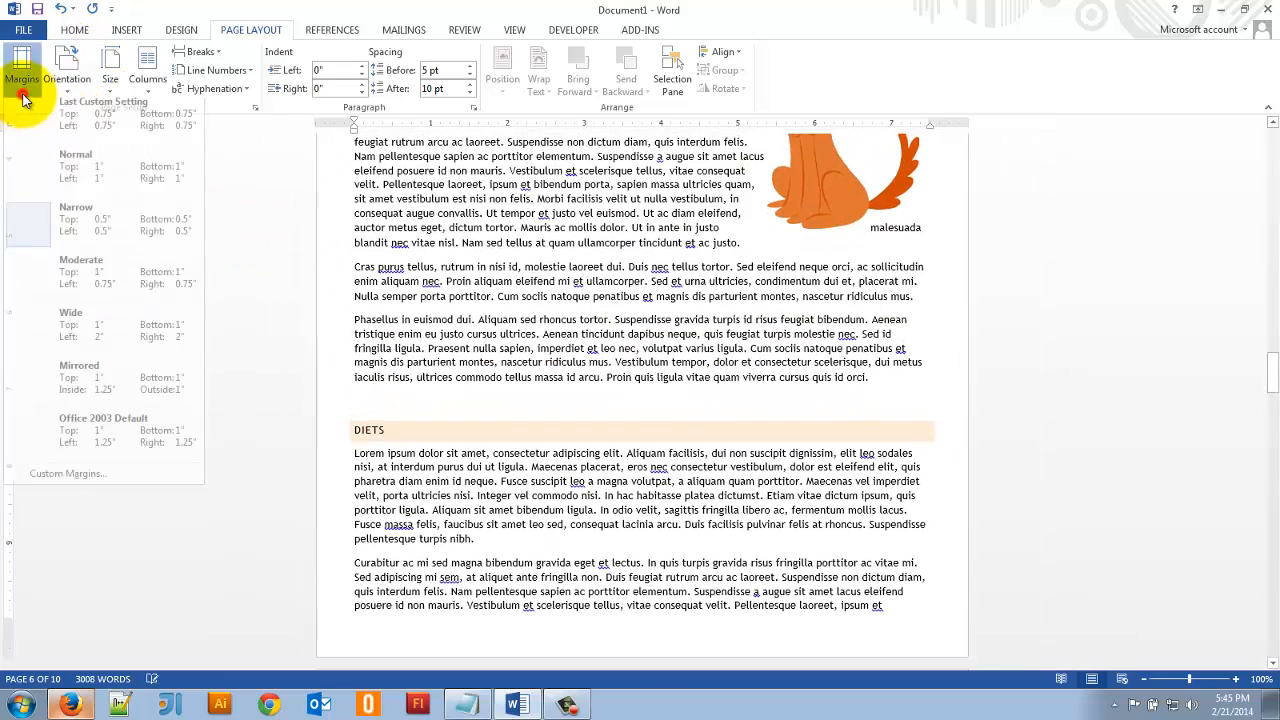
click(52, 170)
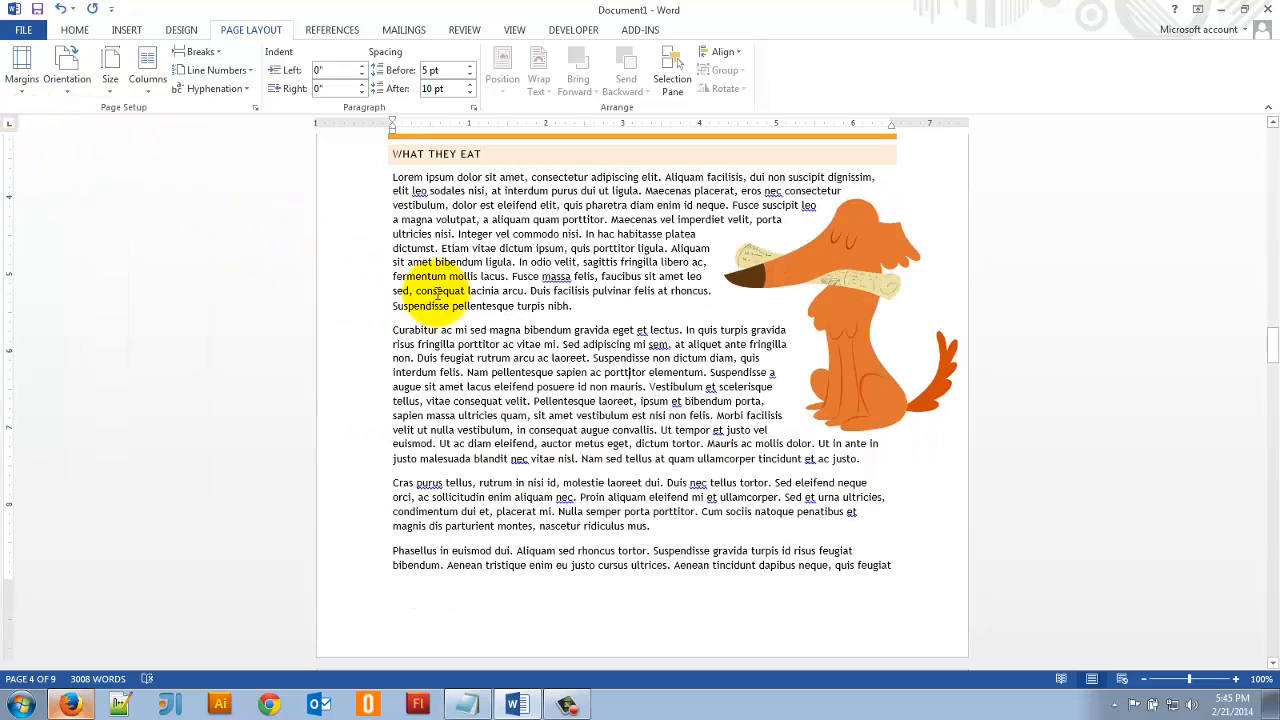
scroll(517, 351, up, 20)
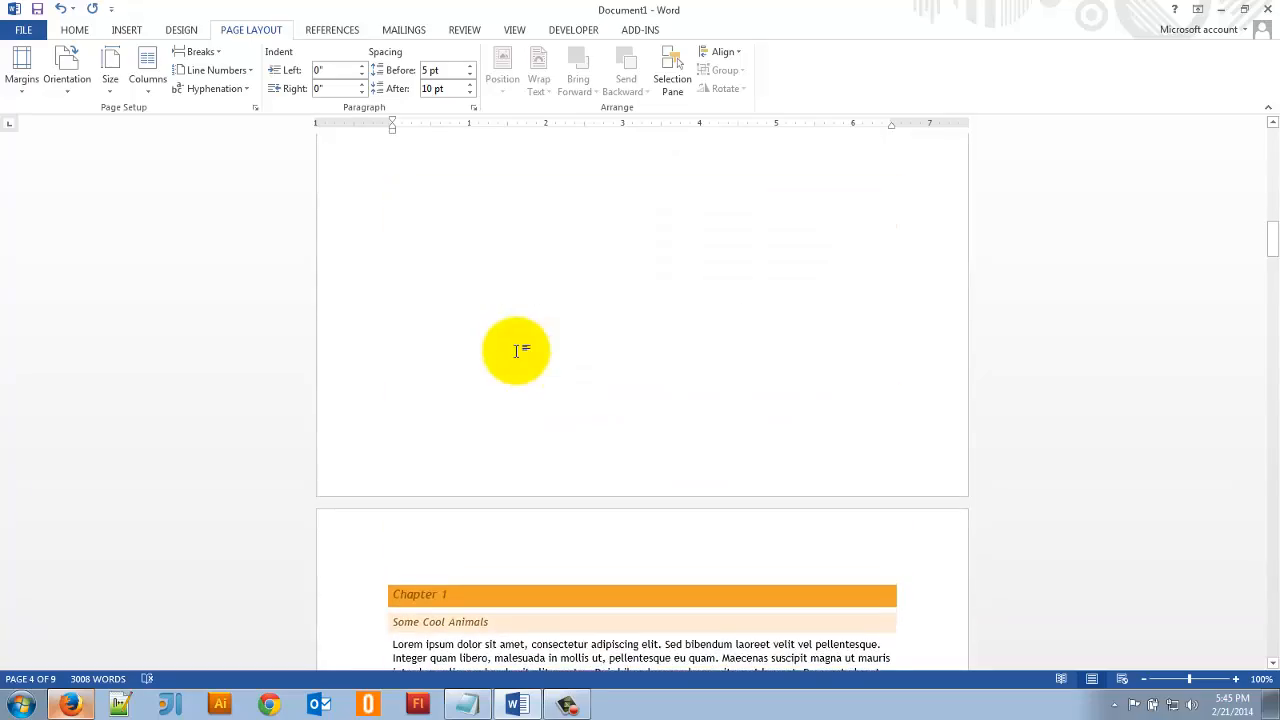
scroll(517, 351, down, 15)
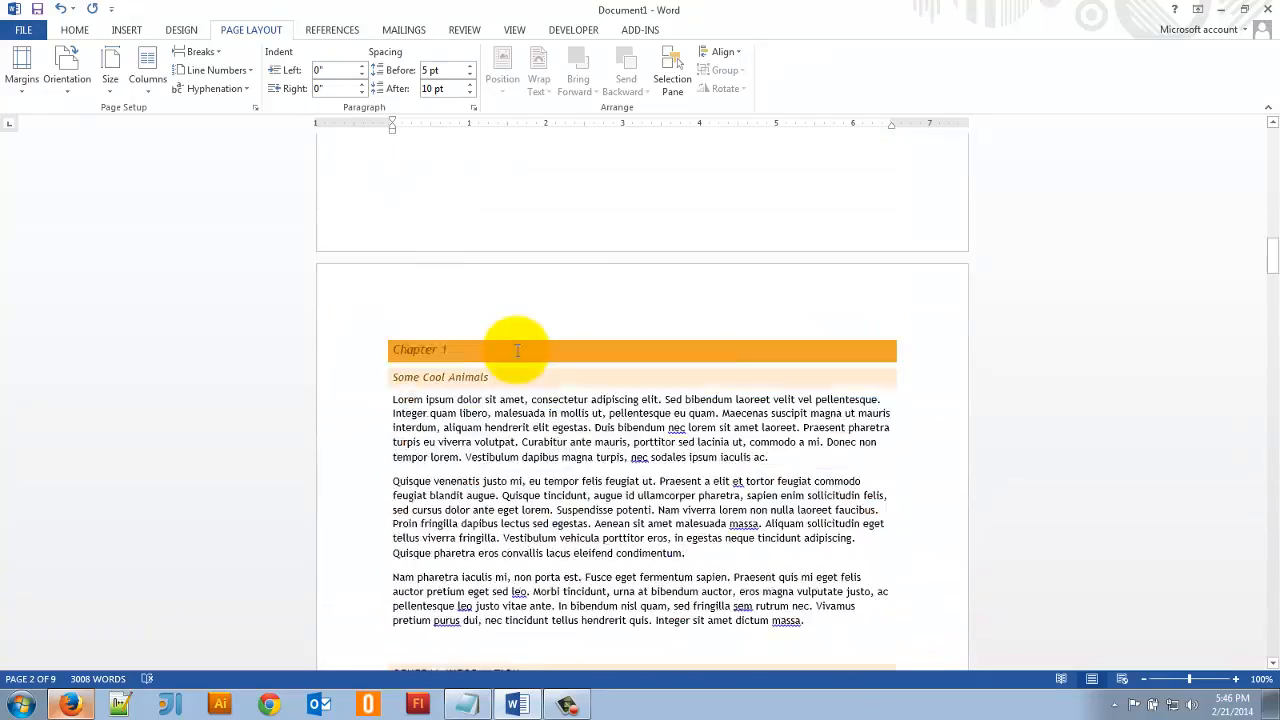
scroll(517, 351, down, 8)
scroll(517, 351, up, 9)
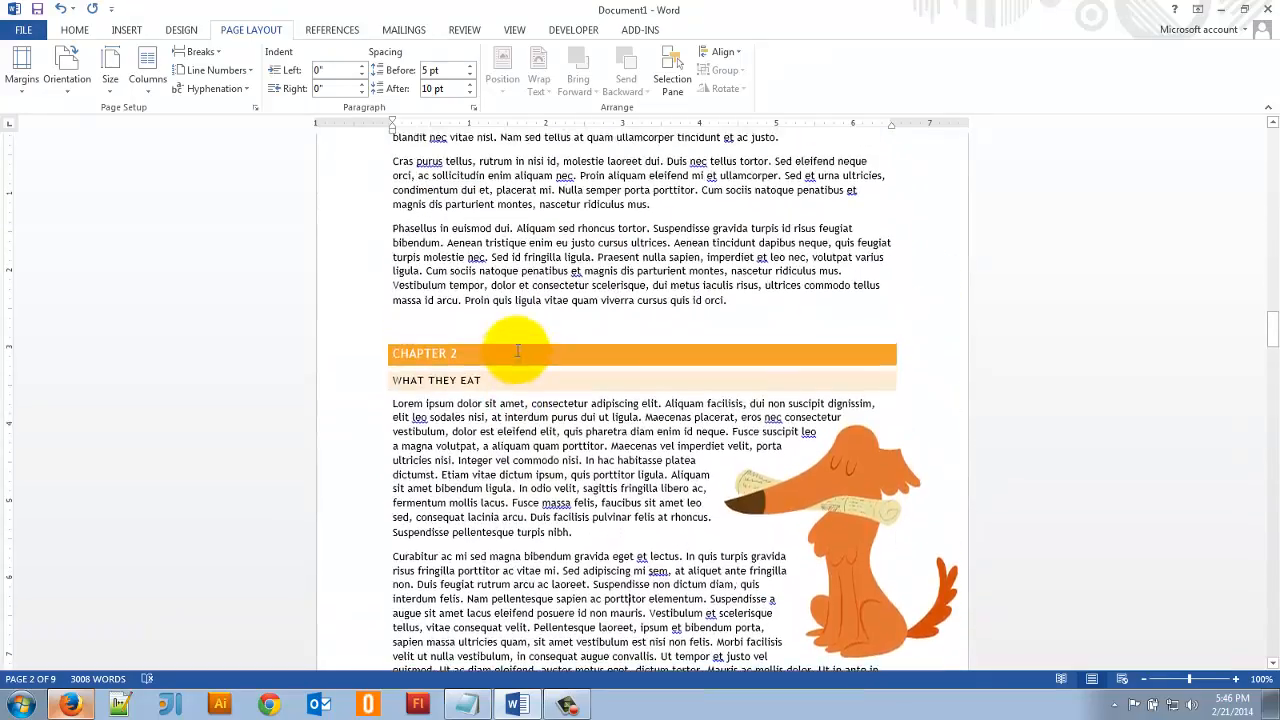
scroll(516, 350, up, 10)
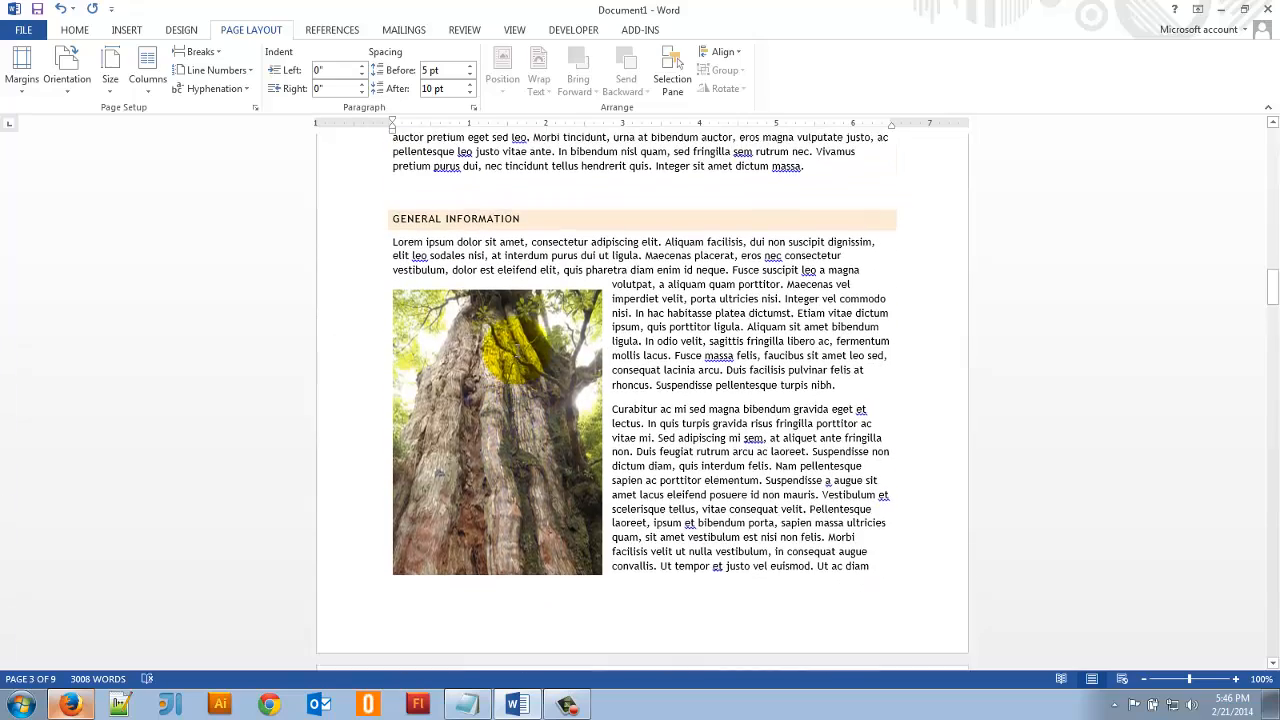
- Insert the built-in Blank footer and replace its placeholder with "Hello"
click(127, 31)
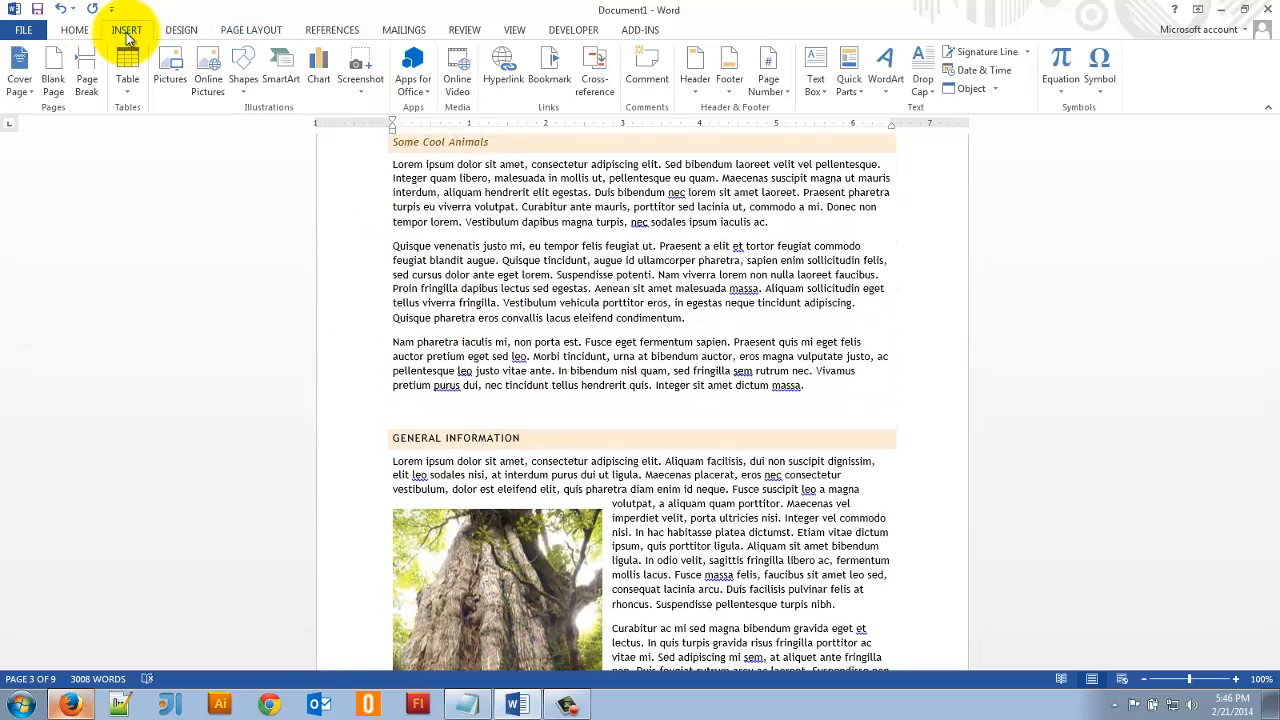
click(730, 86)
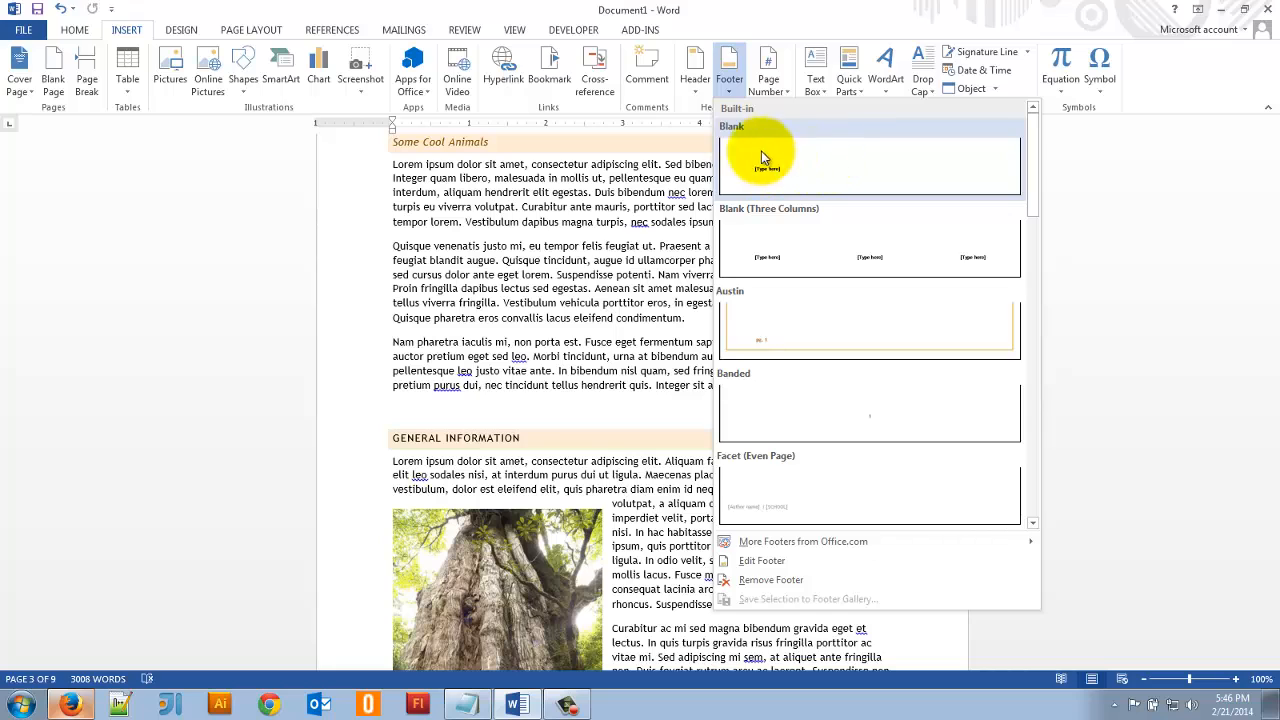
click(786, 165)
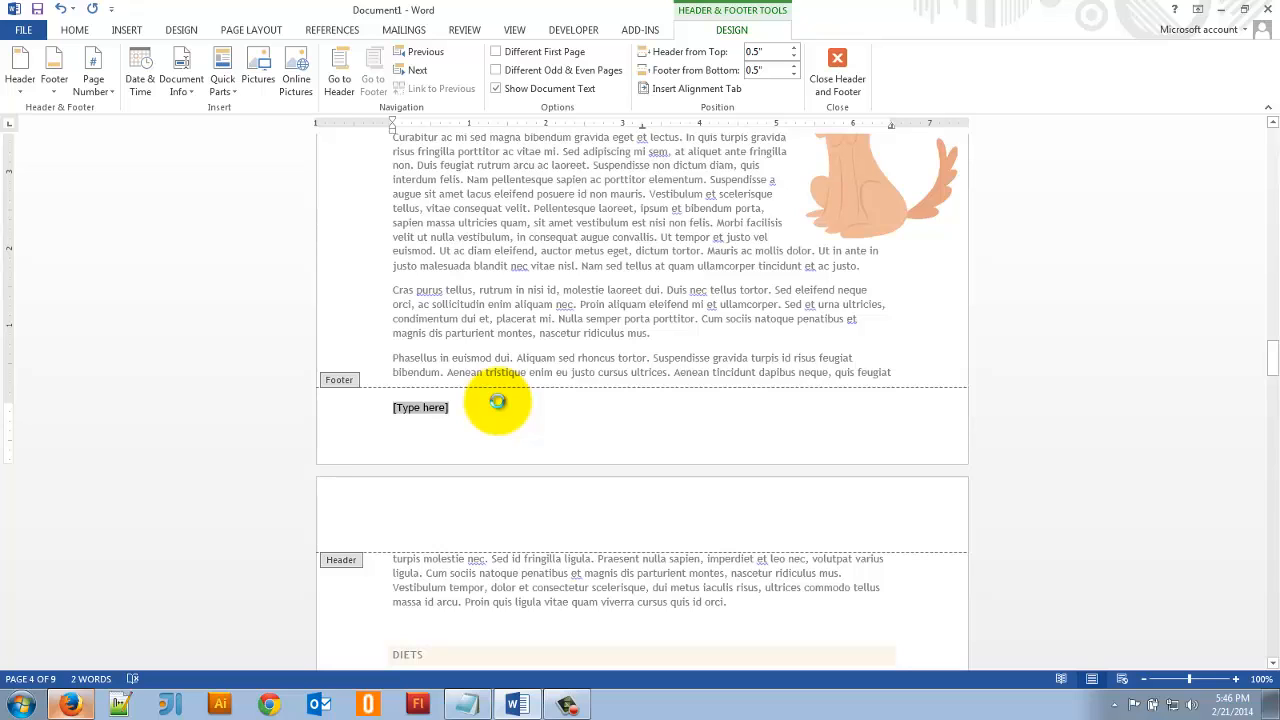
text(Hello)
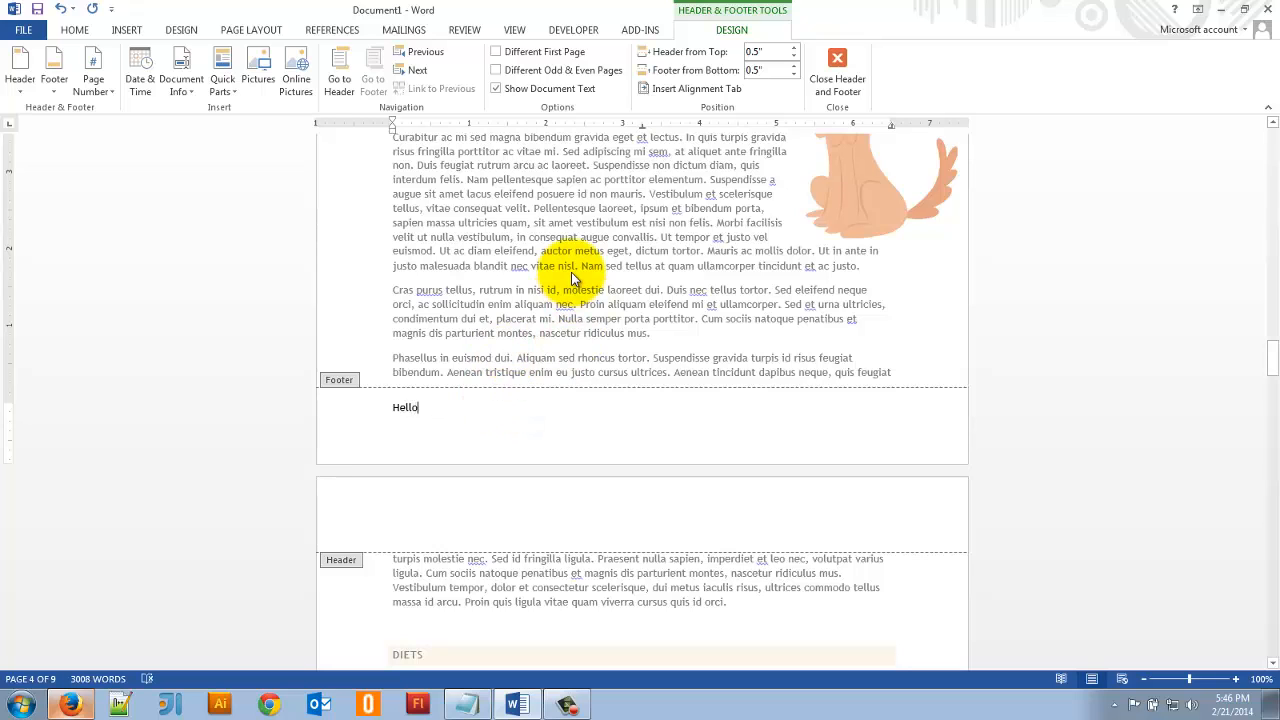
- Return to the body text and check the "Hello" footer across the neighbouring pages
double_click(574, 271)
scroll(420, 404, down, 10)
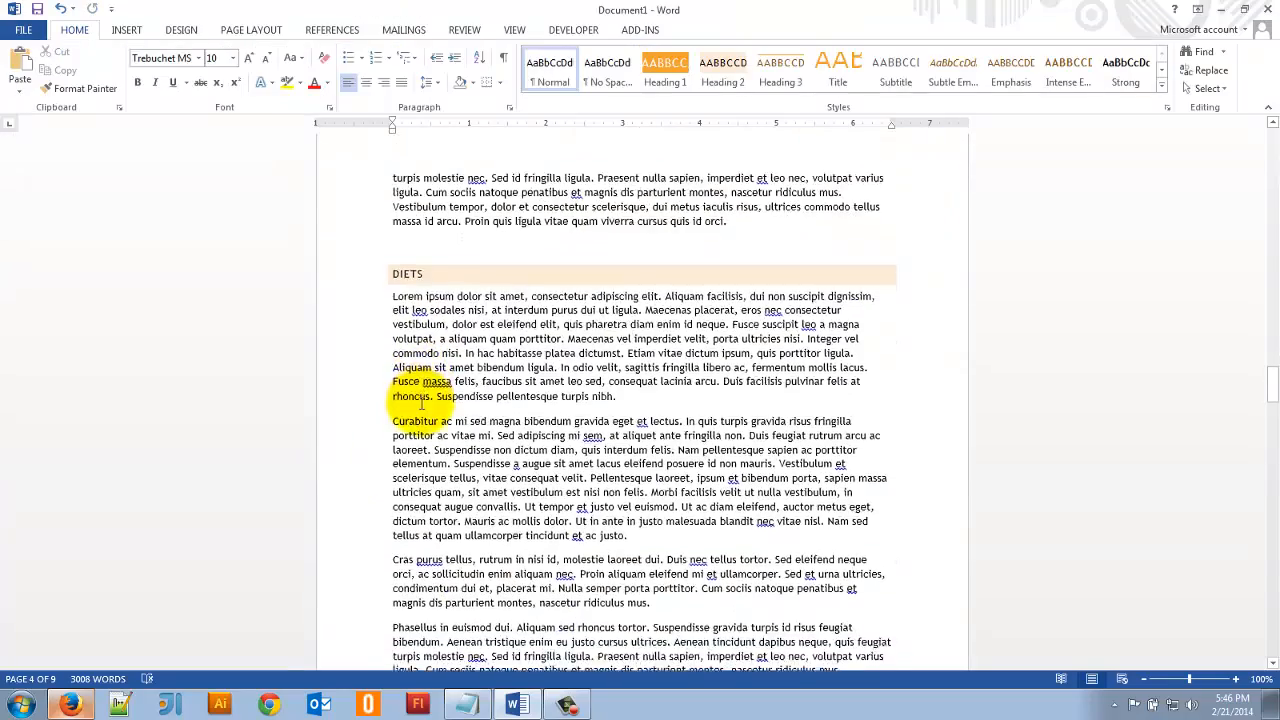
scroll(463, 366, down, 10)
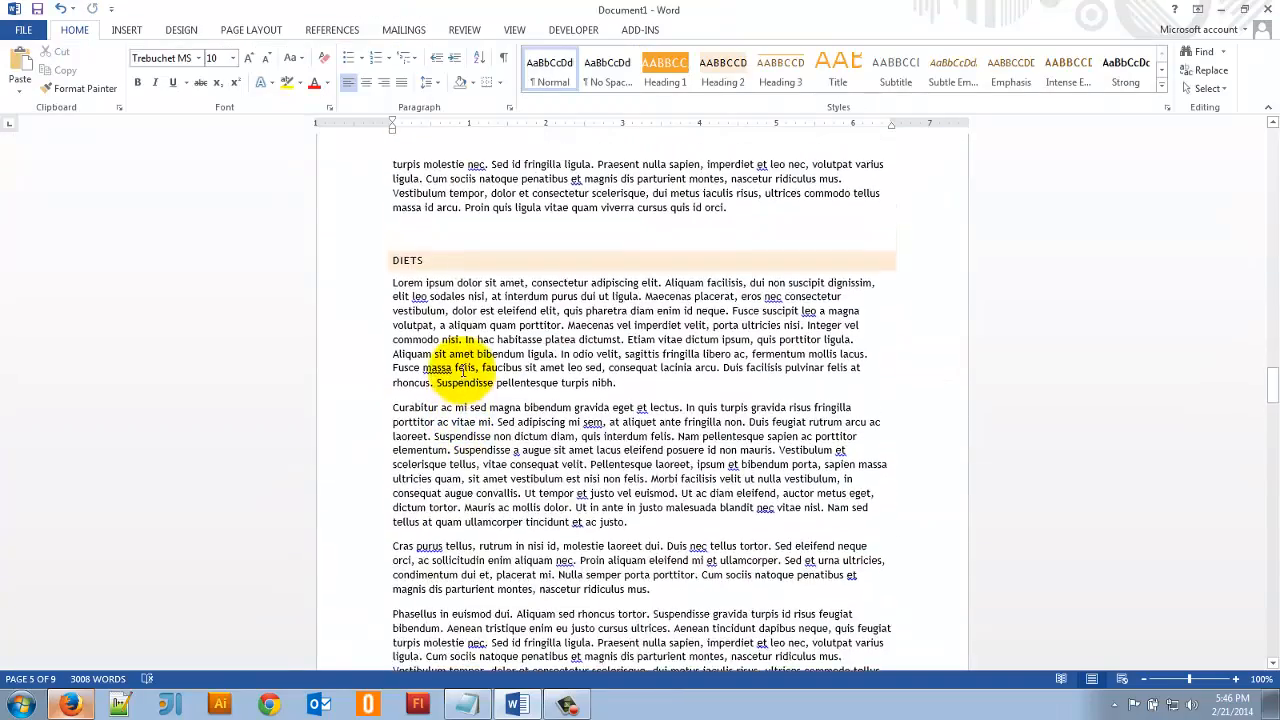
scroll(463, 370, up, 3)
scroll(314, 423, up, 8)
scroll(323, 428, down, 2)
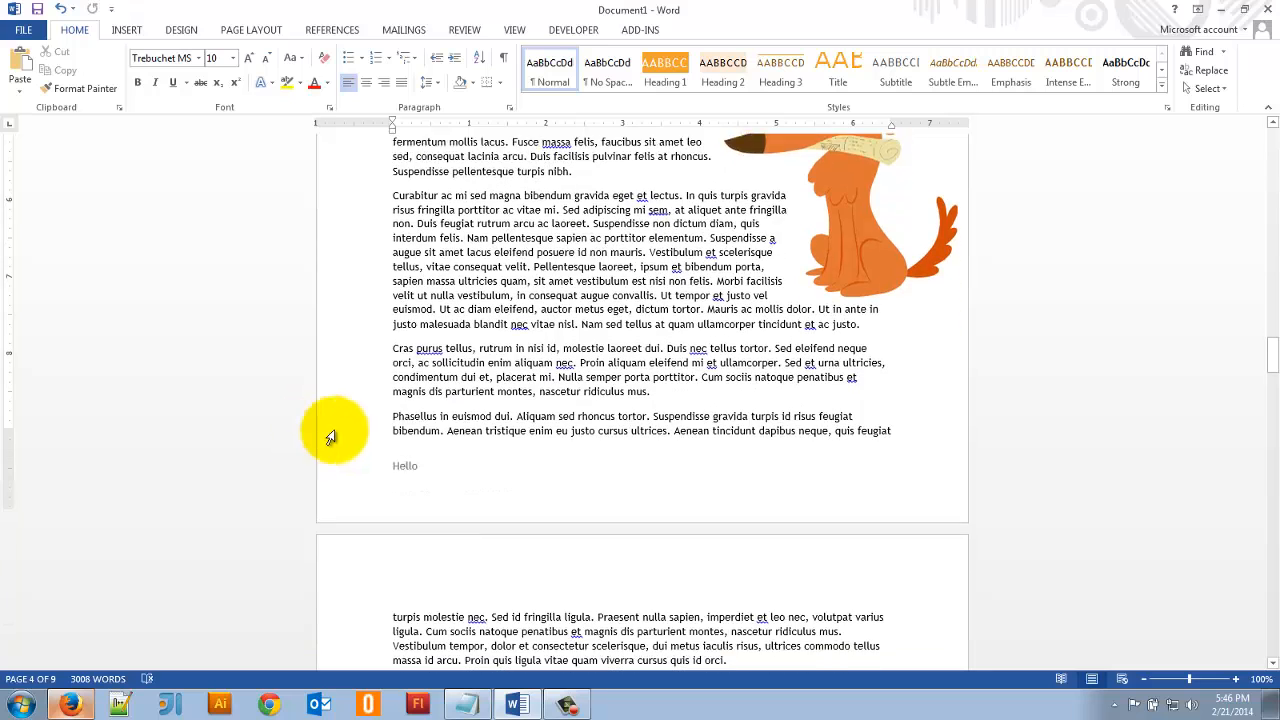
- Replace the "Hello" footer text with an Accent Bar 1 page number at the current position and return to the body text
double_click(405, 451)
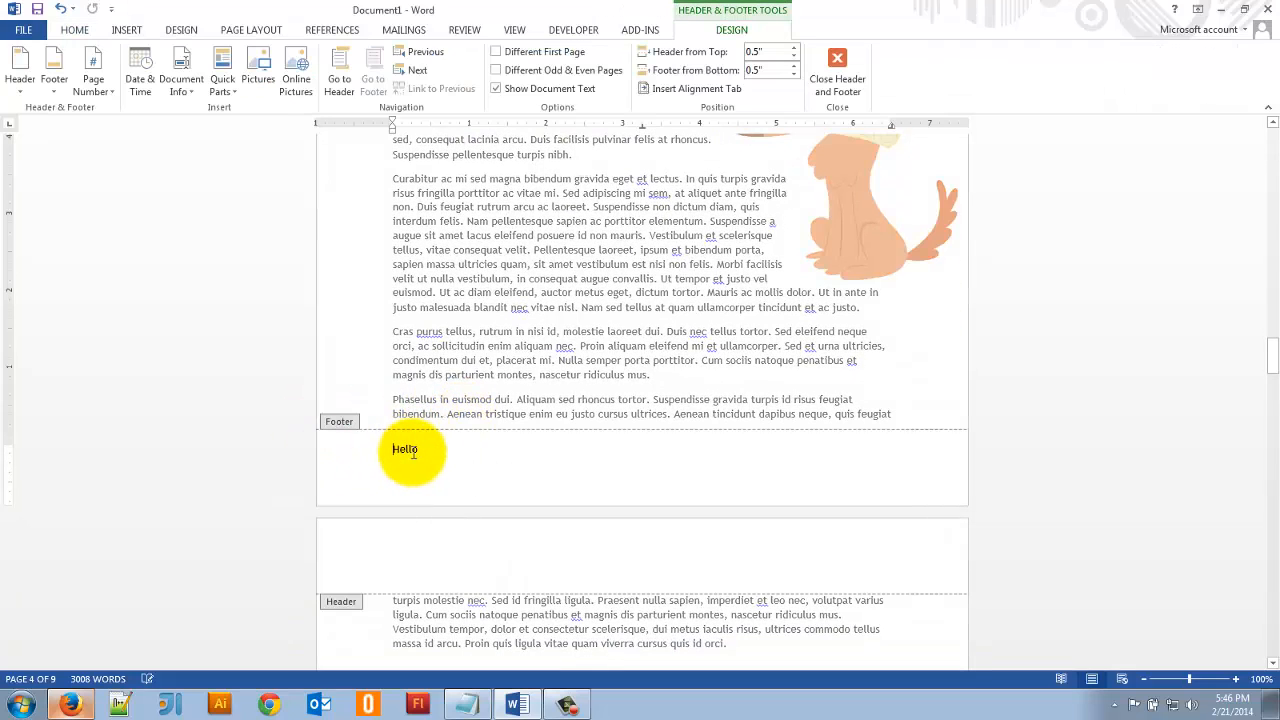
drag(453, 447, 372, 449)
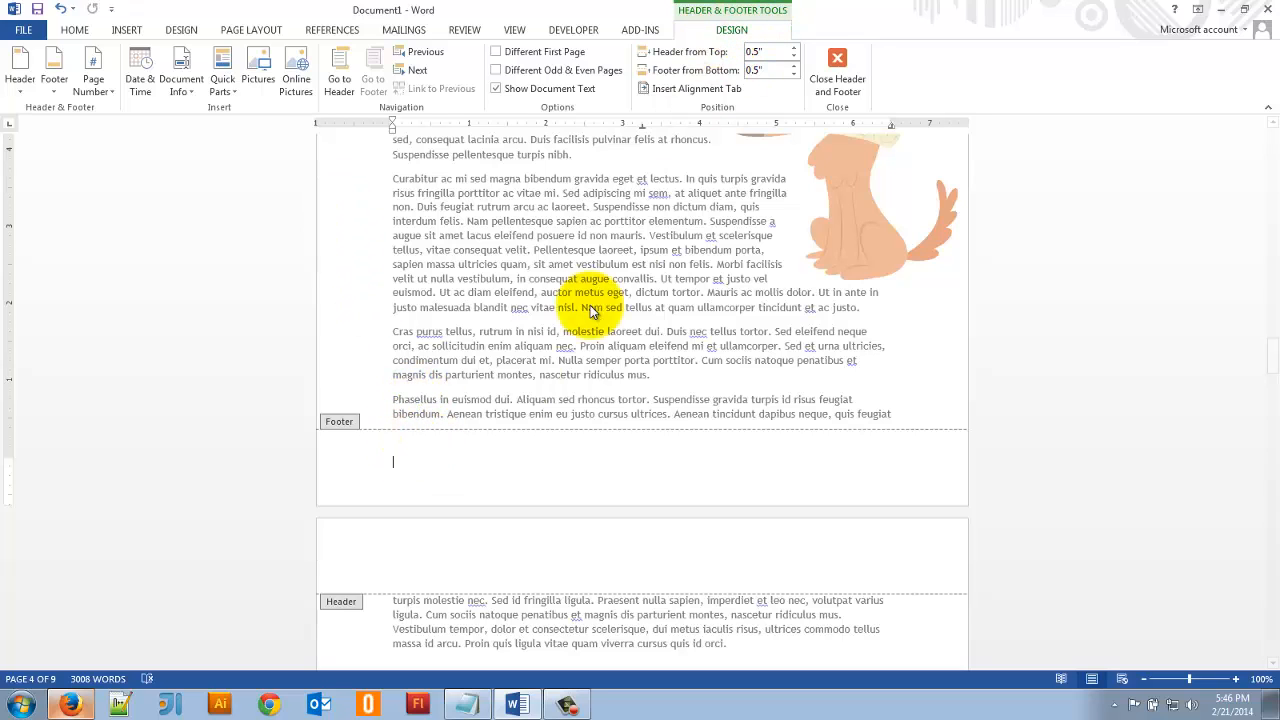
click(92, 82)
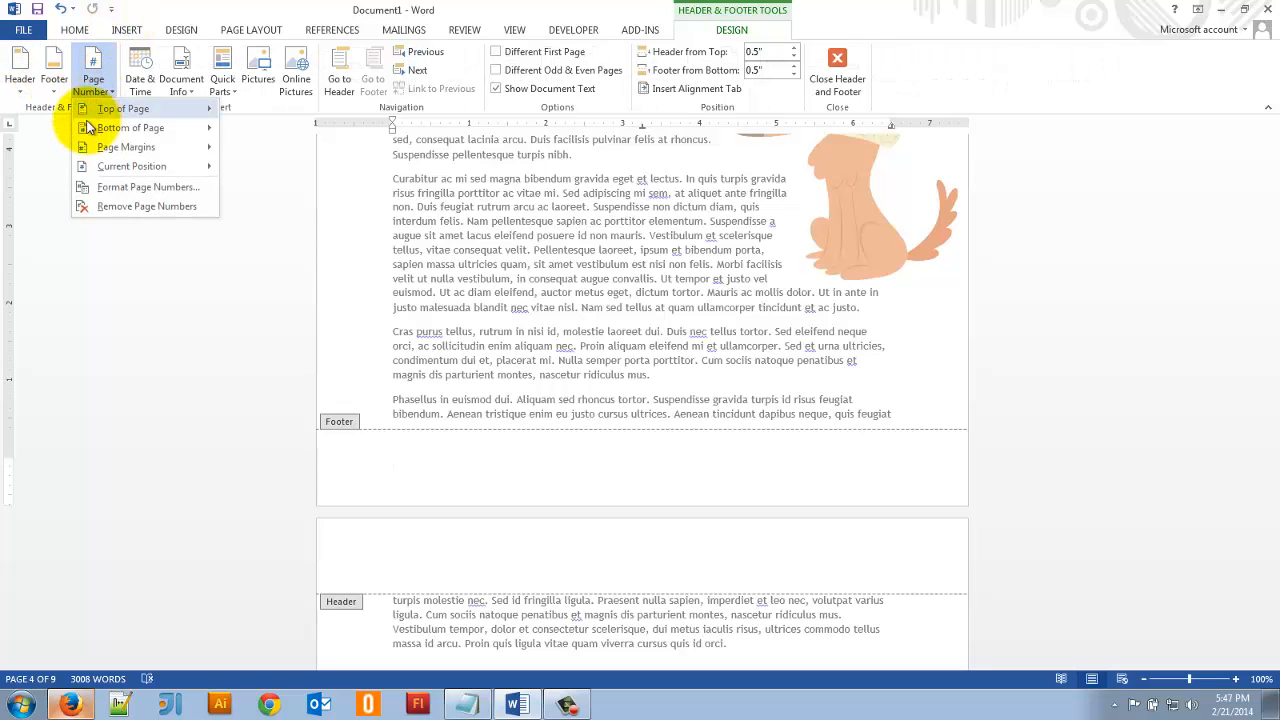
mouse_move(82, 165)
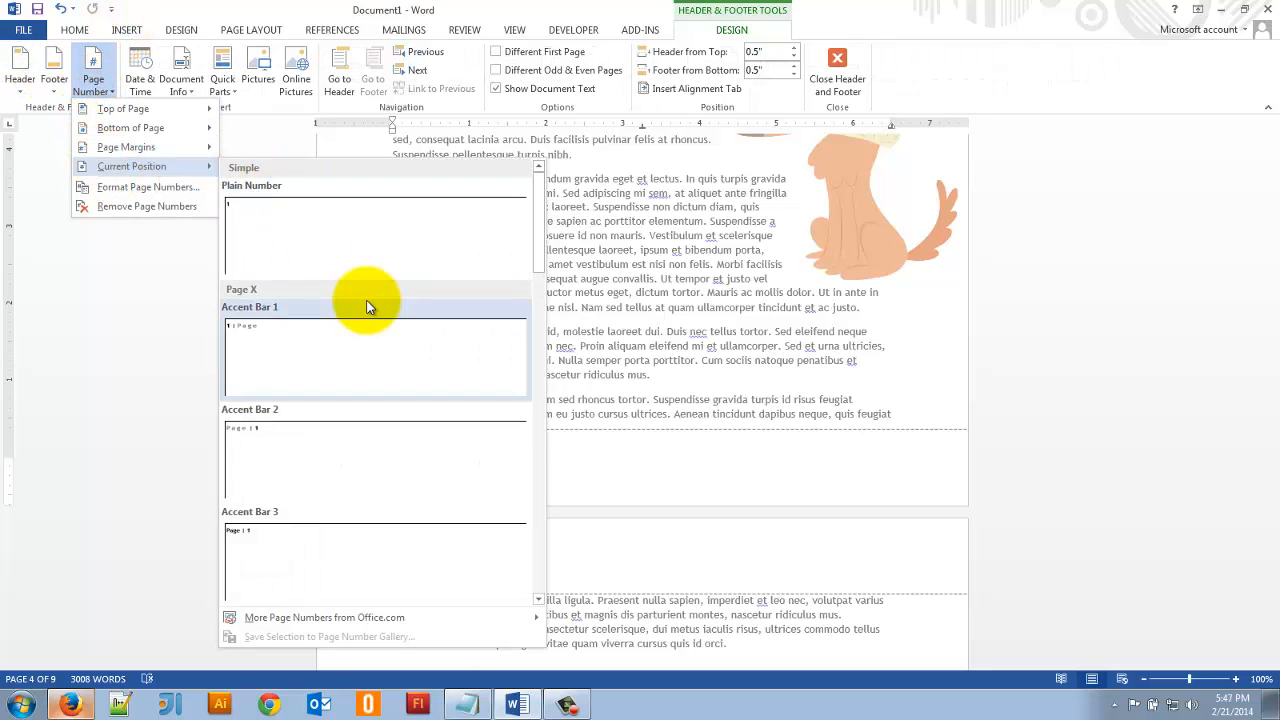
click(253, 328)
click(483, 463)
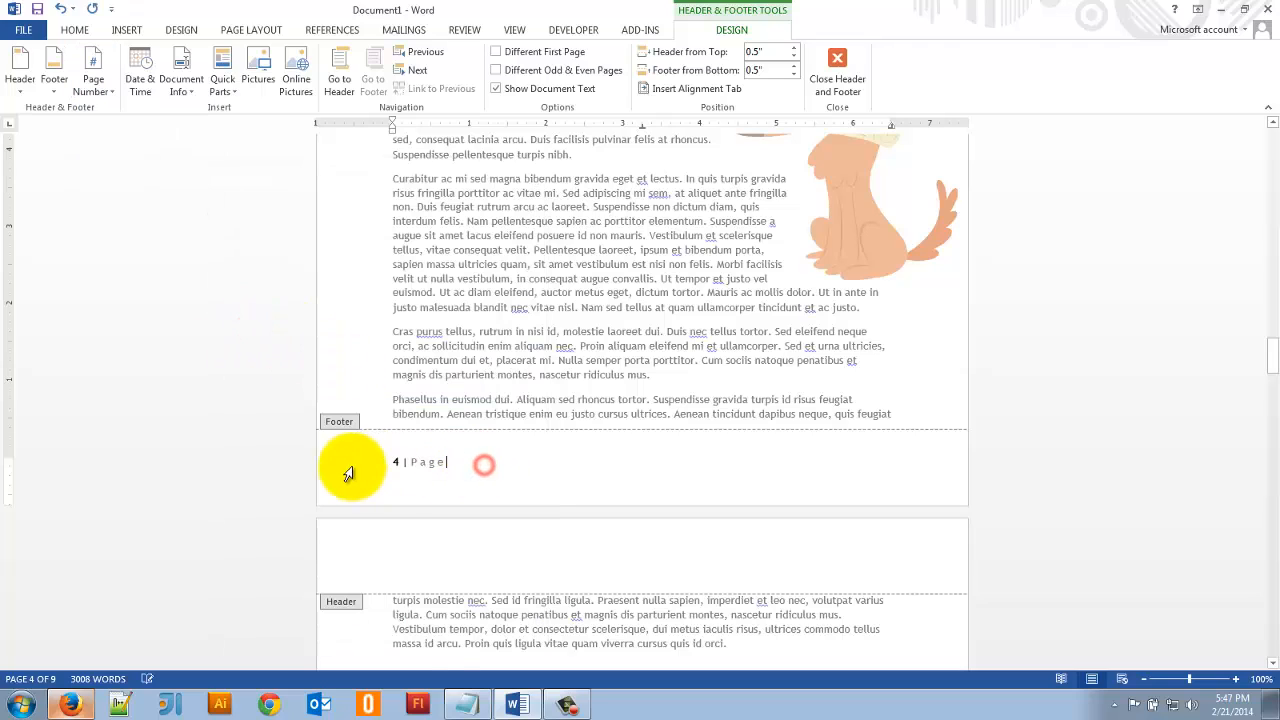
scroll(558, 414, down, 10)
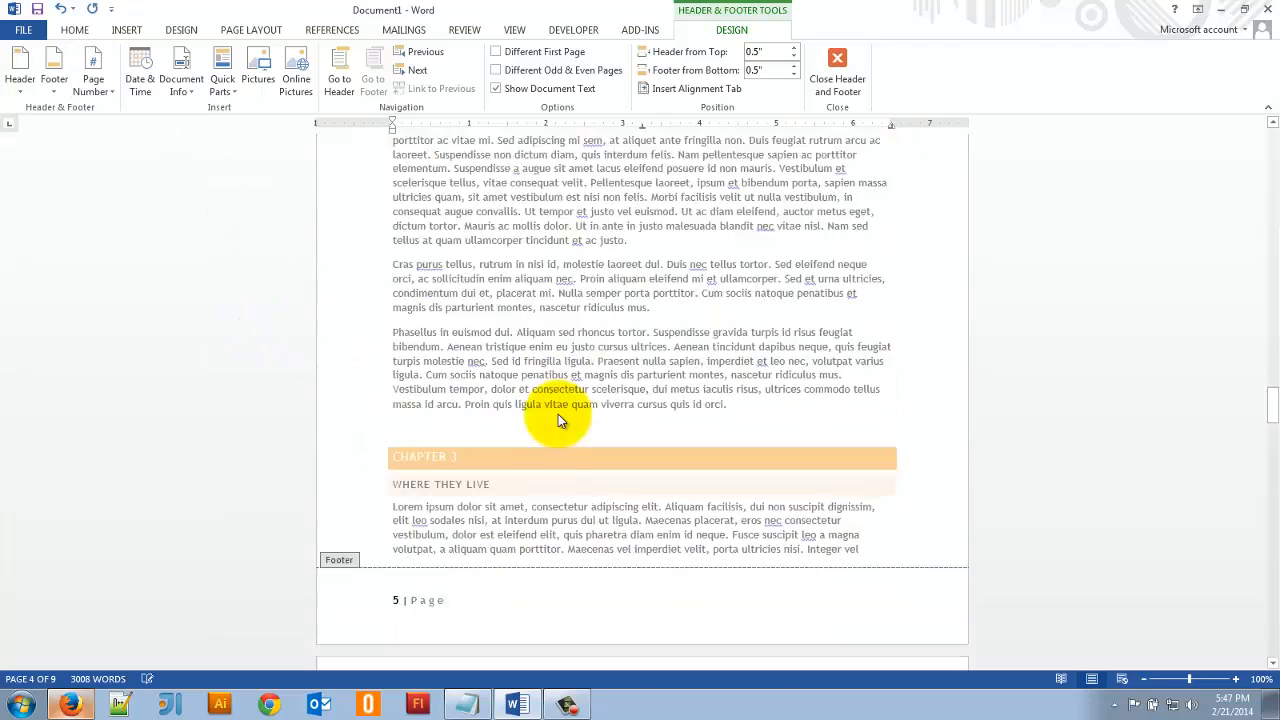
scroll(558, 414, up, 10)
double_click(493, 310)
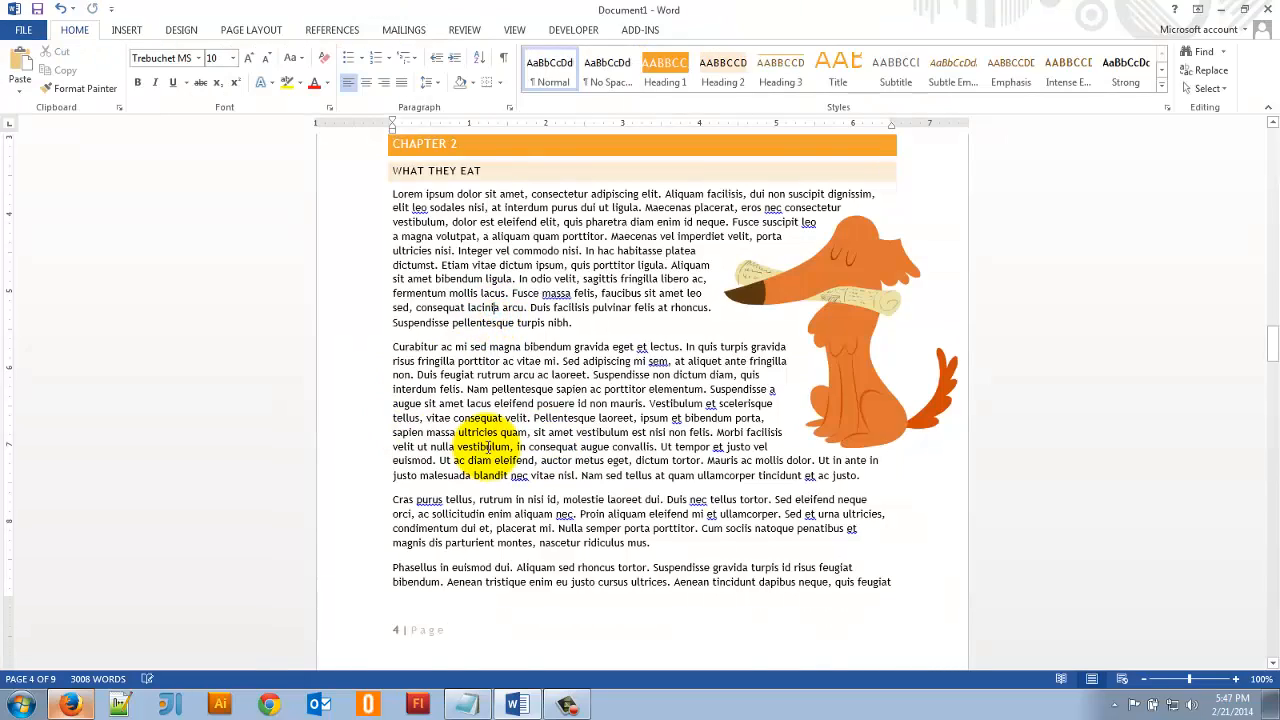
- Insert the built-in Facet (Even Page) header and check it on the pages of Chapters 1 and 2
scroll(487, 447, up, 5)
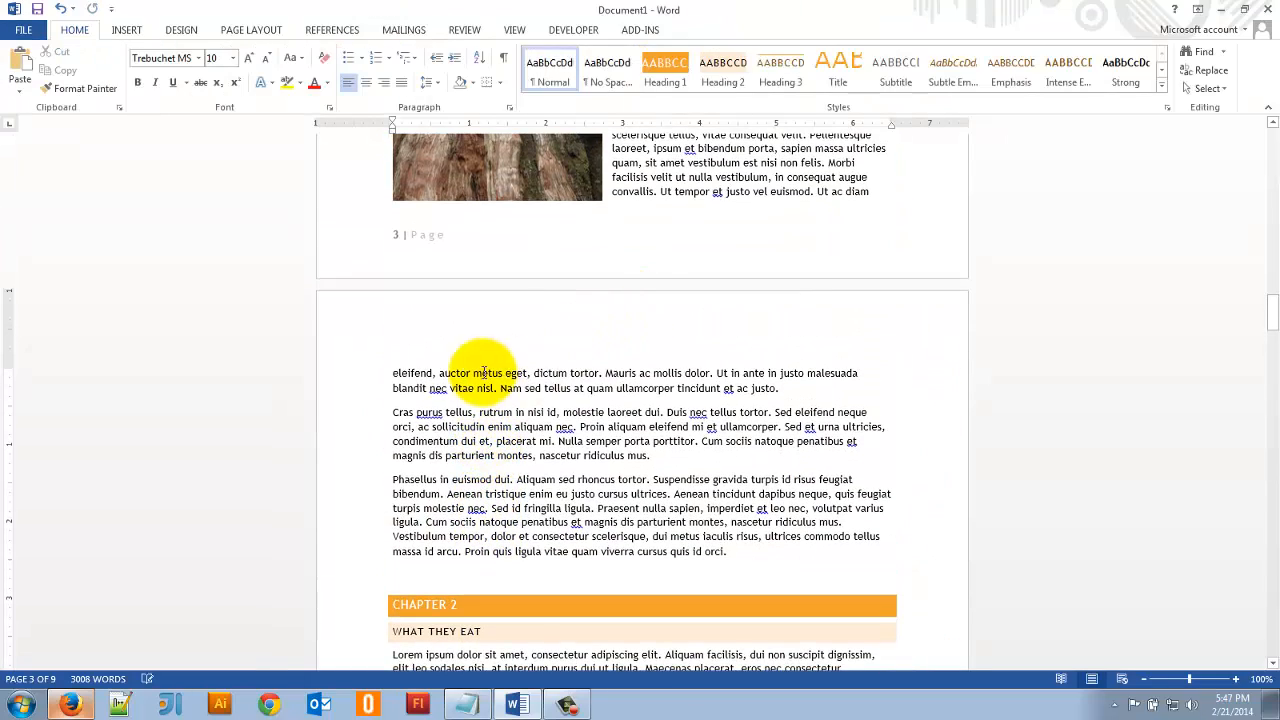
click(139, 39)
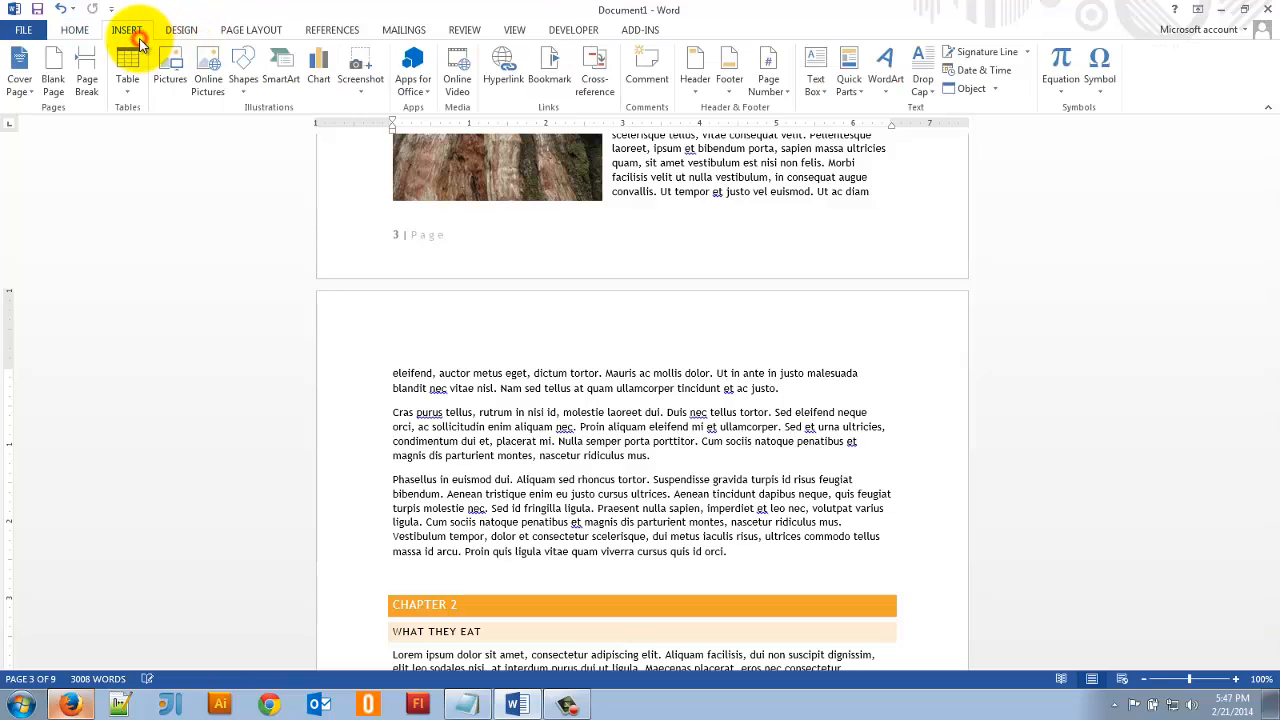
click(697, 82)
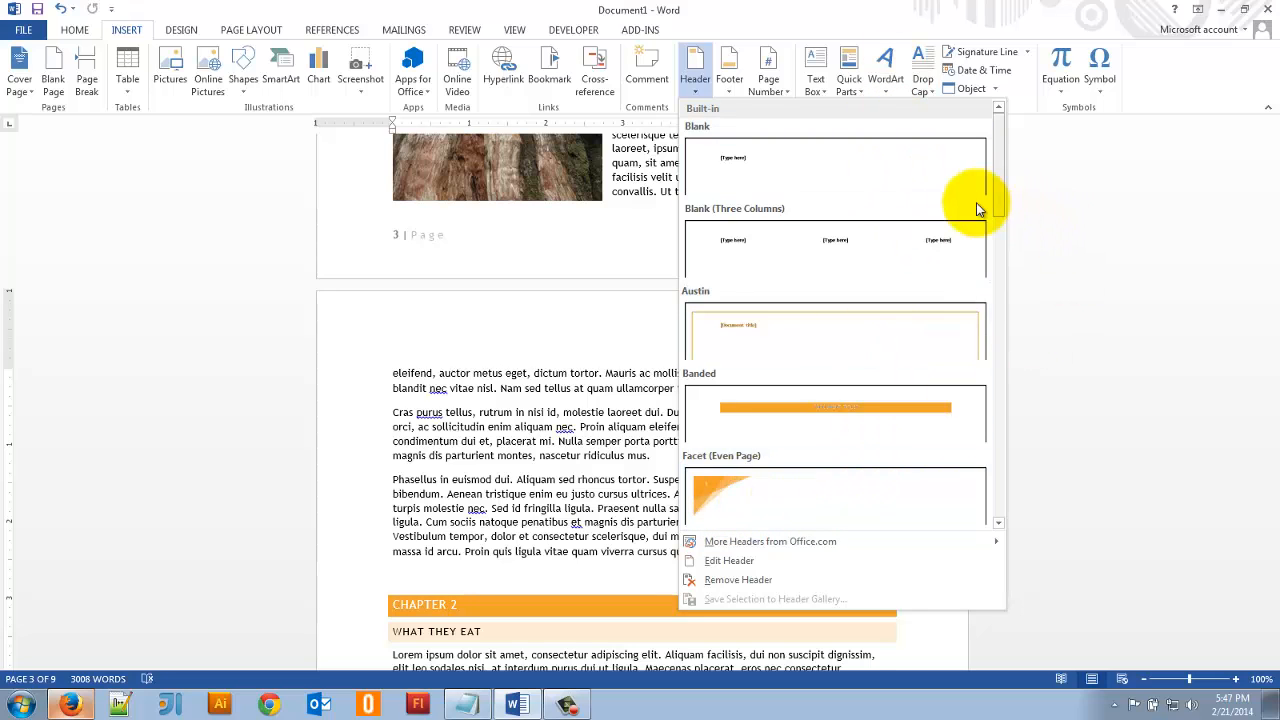
click(800, 491)
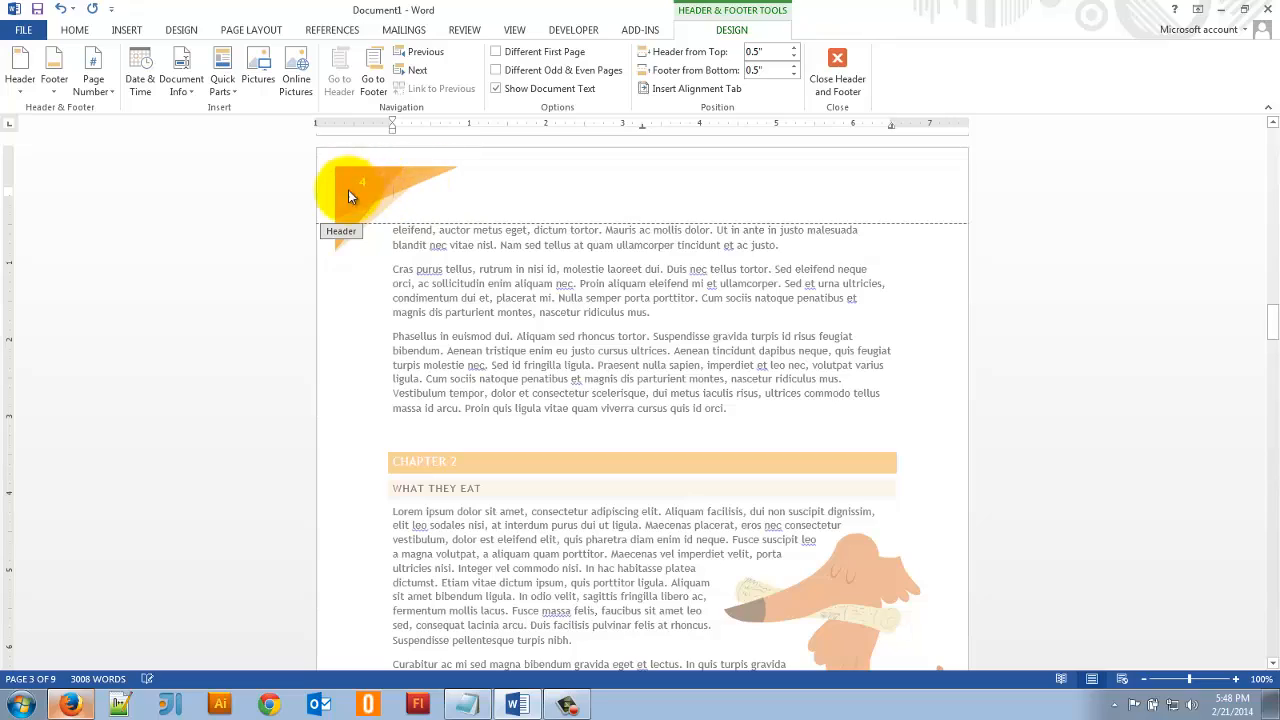
scroll(419, 214, up, 10)
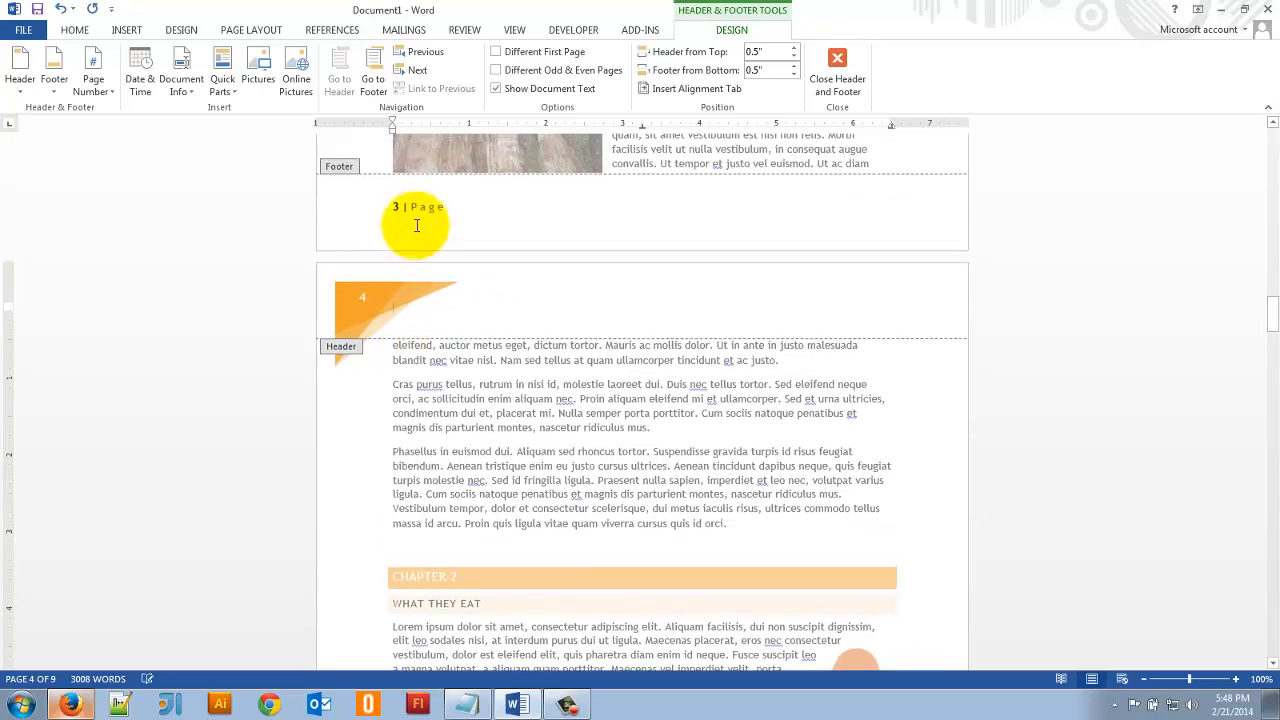
scroll(419, 233, up, 7)
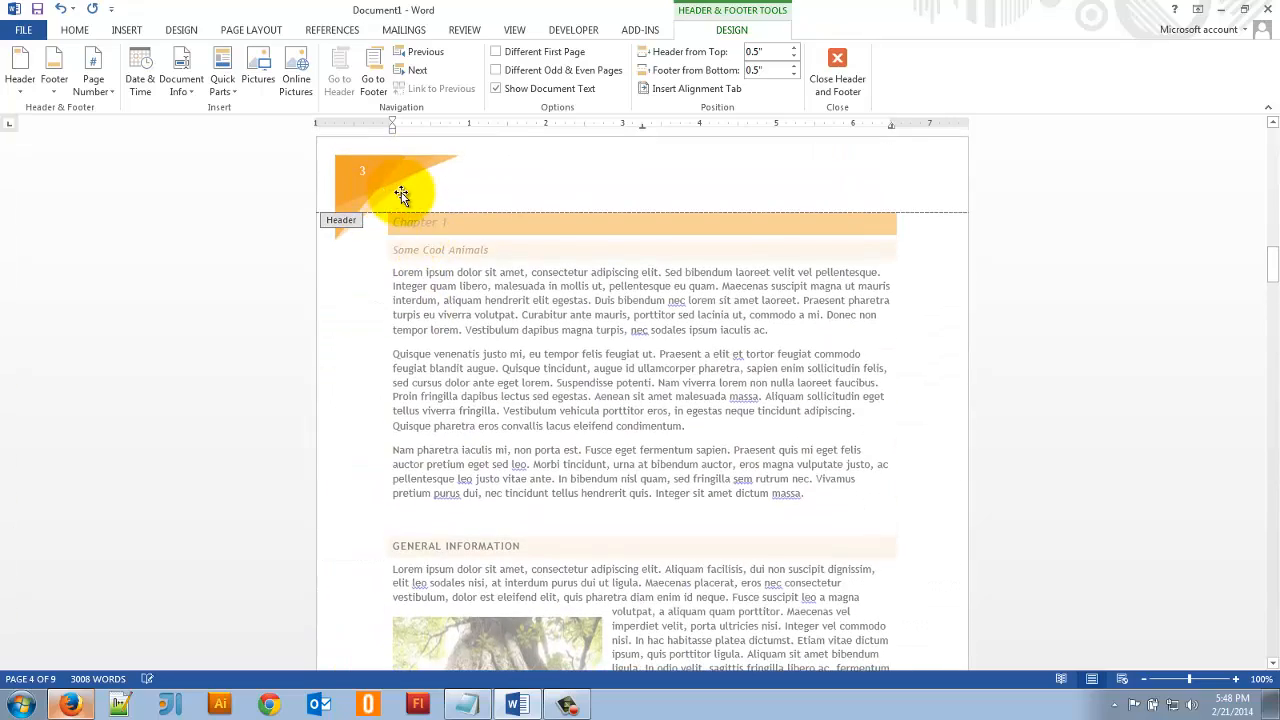
scroll(401, 193, down, 17)
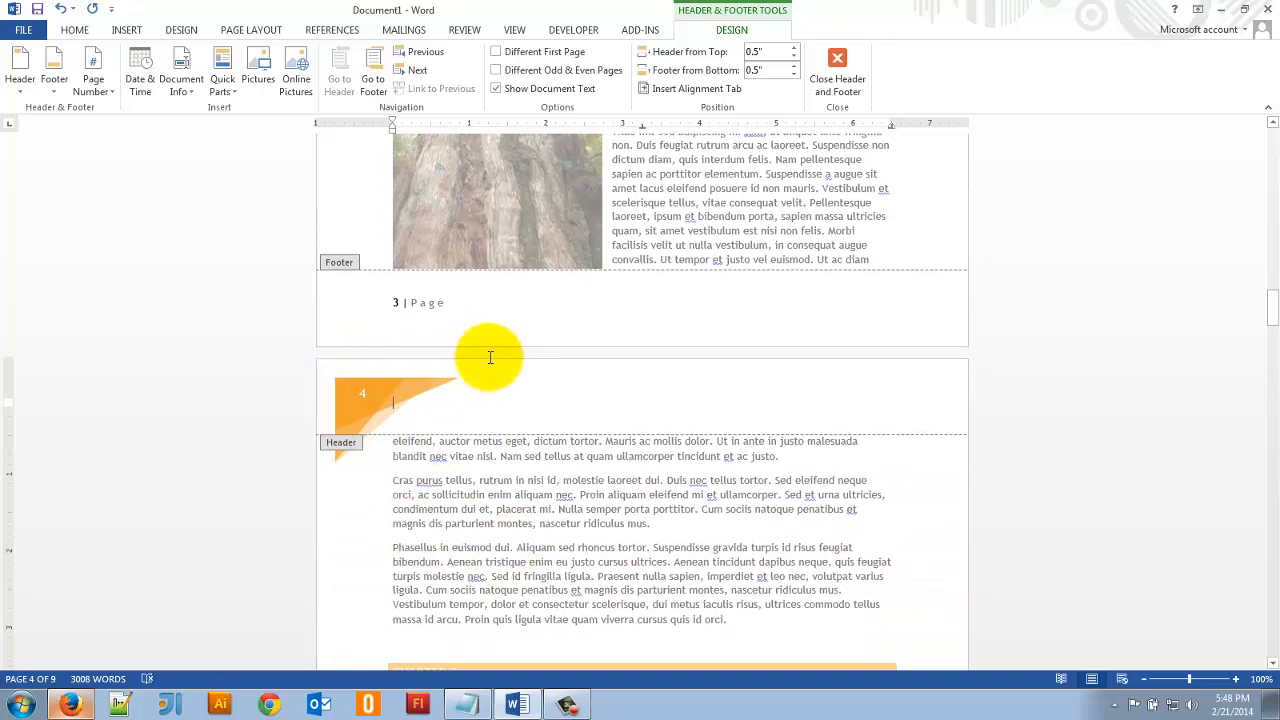
click(247, 28)
click(183, 29)
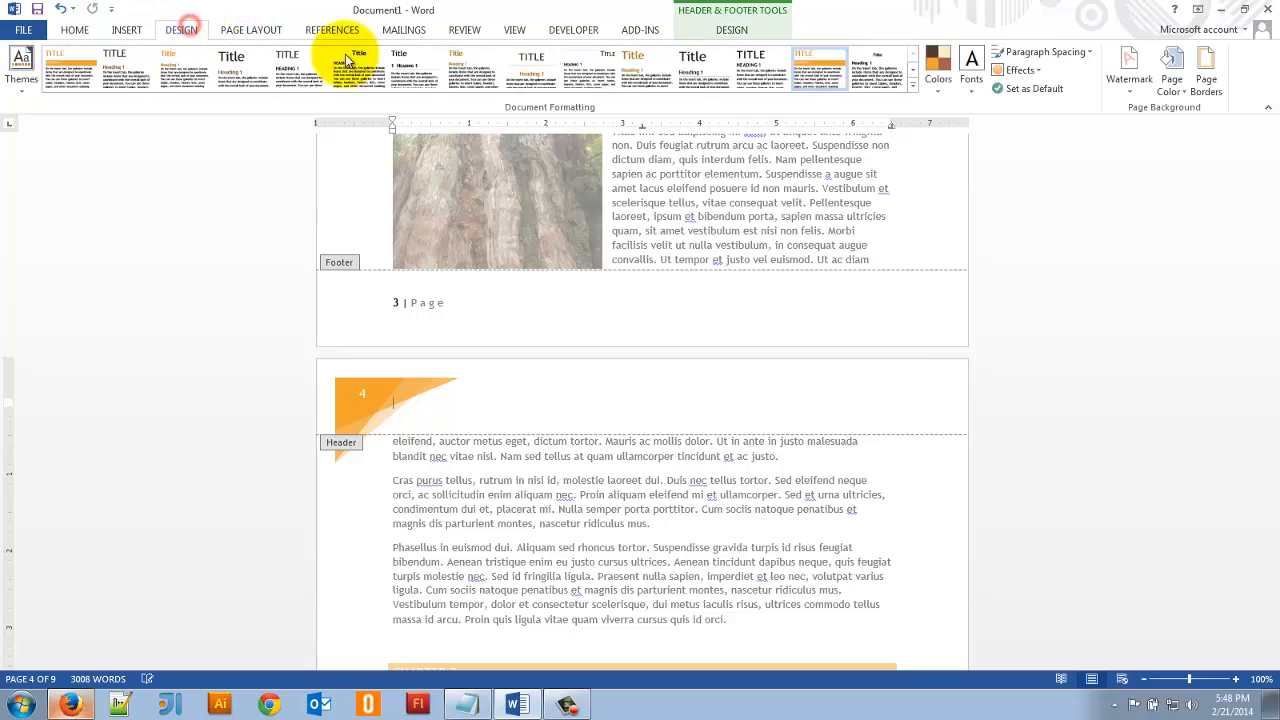
click(938, 65)
click(938, 65)
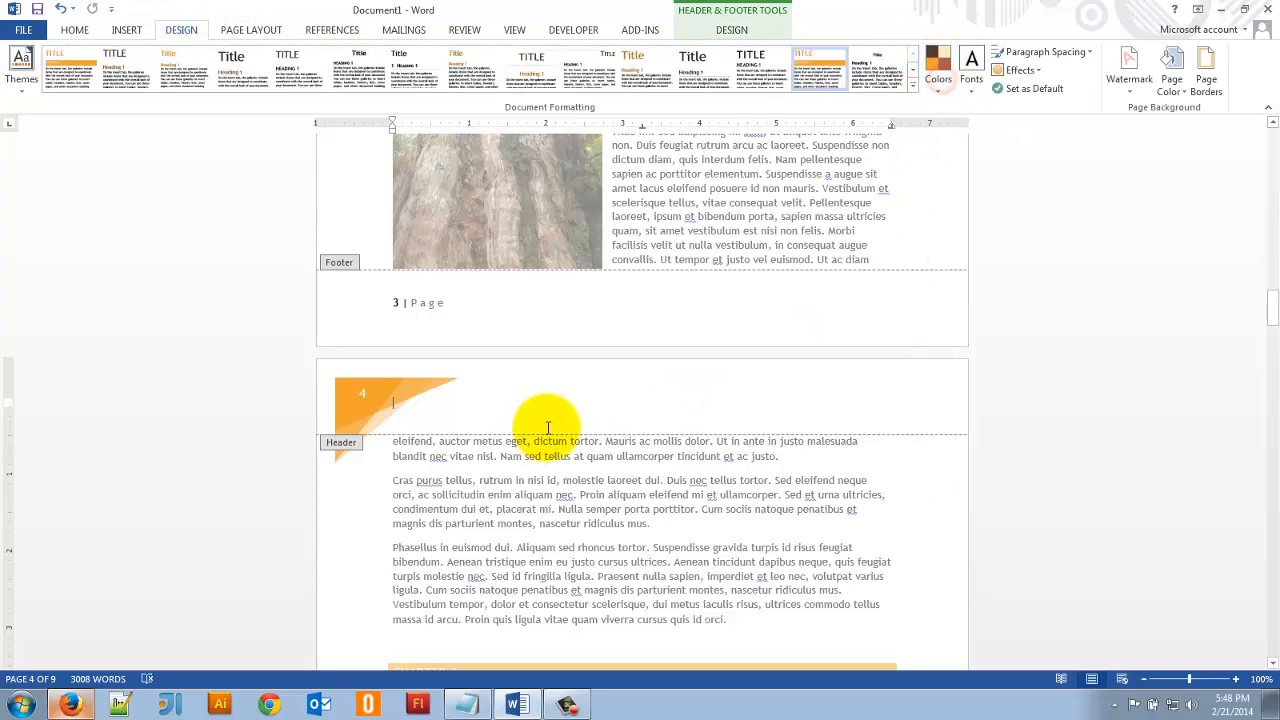
- Check the header and footer across the pages and delete the page number from the footer
scroll(560, 494, down, 11)
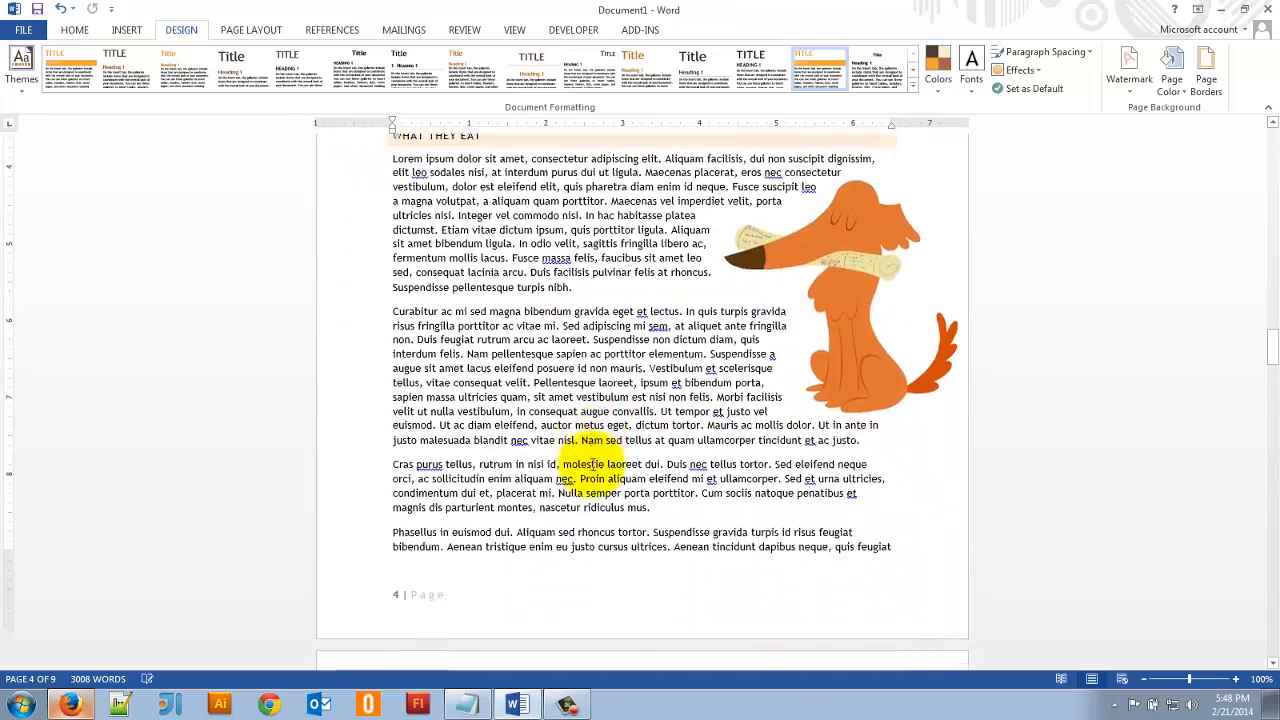
scroll(591, 464, down, 4)
scroll(450, 400, up, 15)
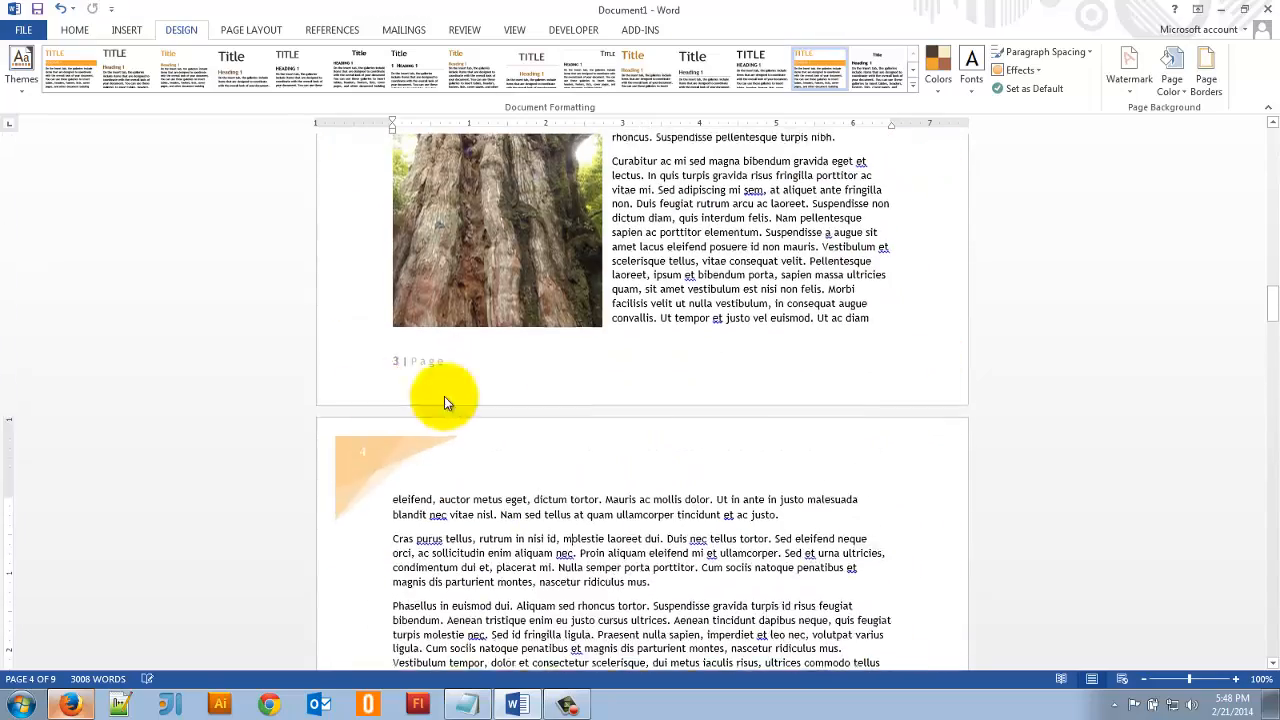
scroll(364, 441, down, 14)
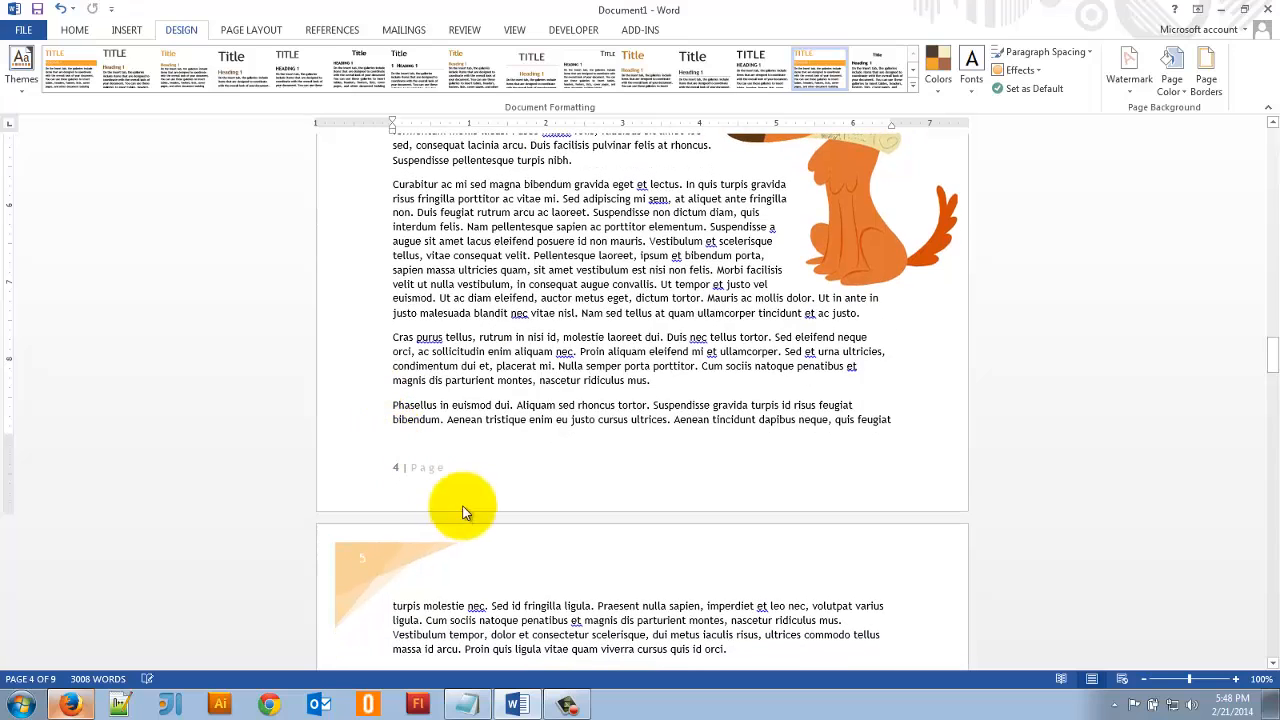
double_click(437, 476)
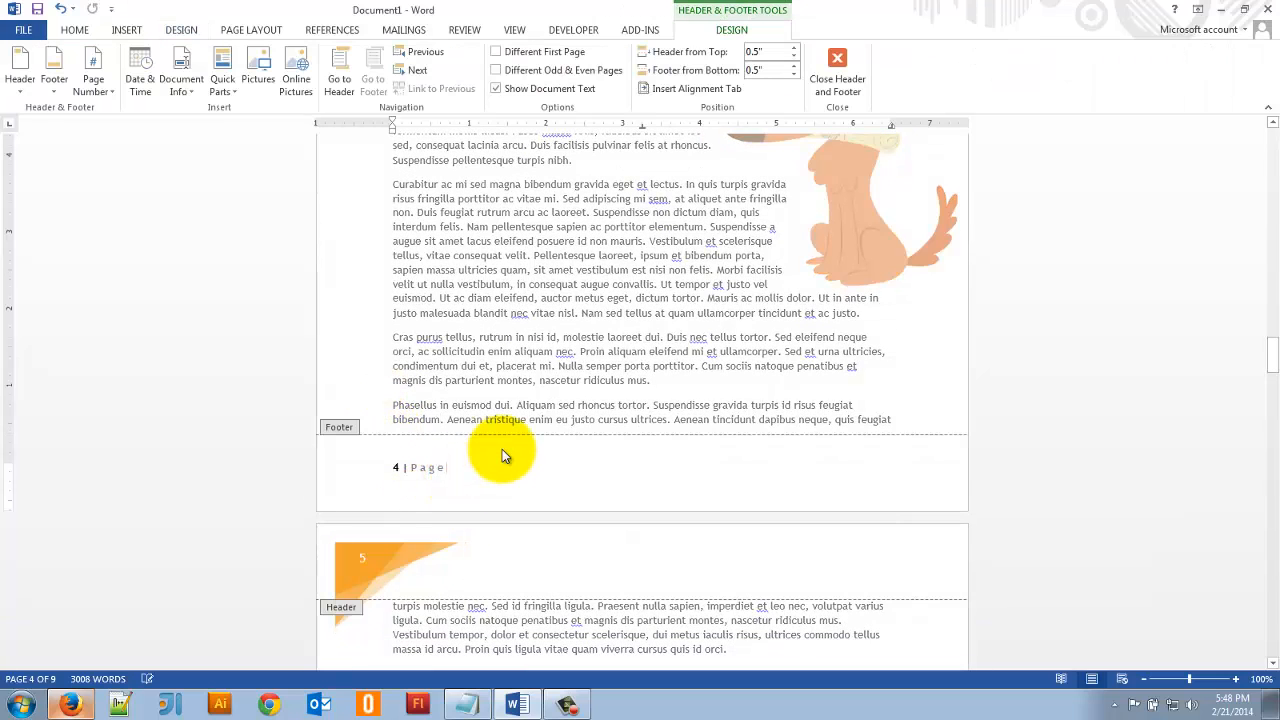
key(BackSpace)
key(BackSpace)
key(BackSpace)
key(BackSpace)
key(BackSpace)
key(BackSpace)
key(BackSpace)
key(BackSpace)
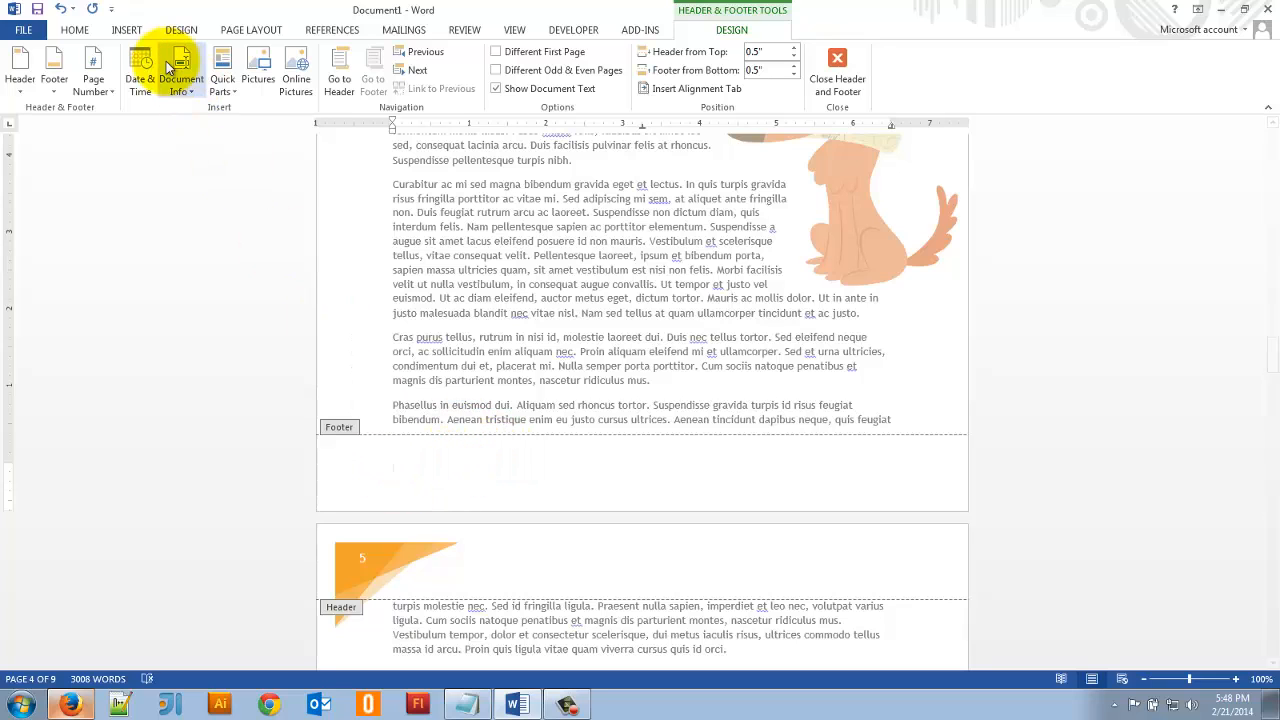
- Insert an automatically updating date in the 2/21/2014 format in the footer and check it on the following pages
click(141, 31)
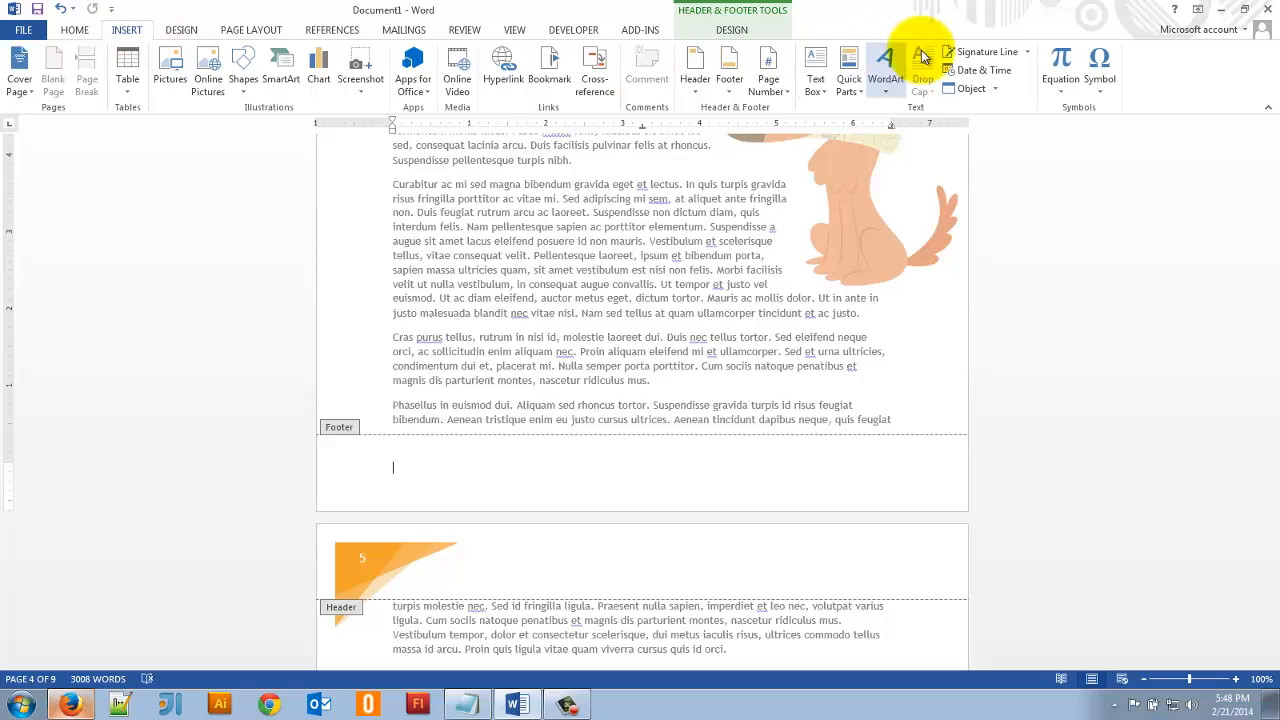
click(982, 72)
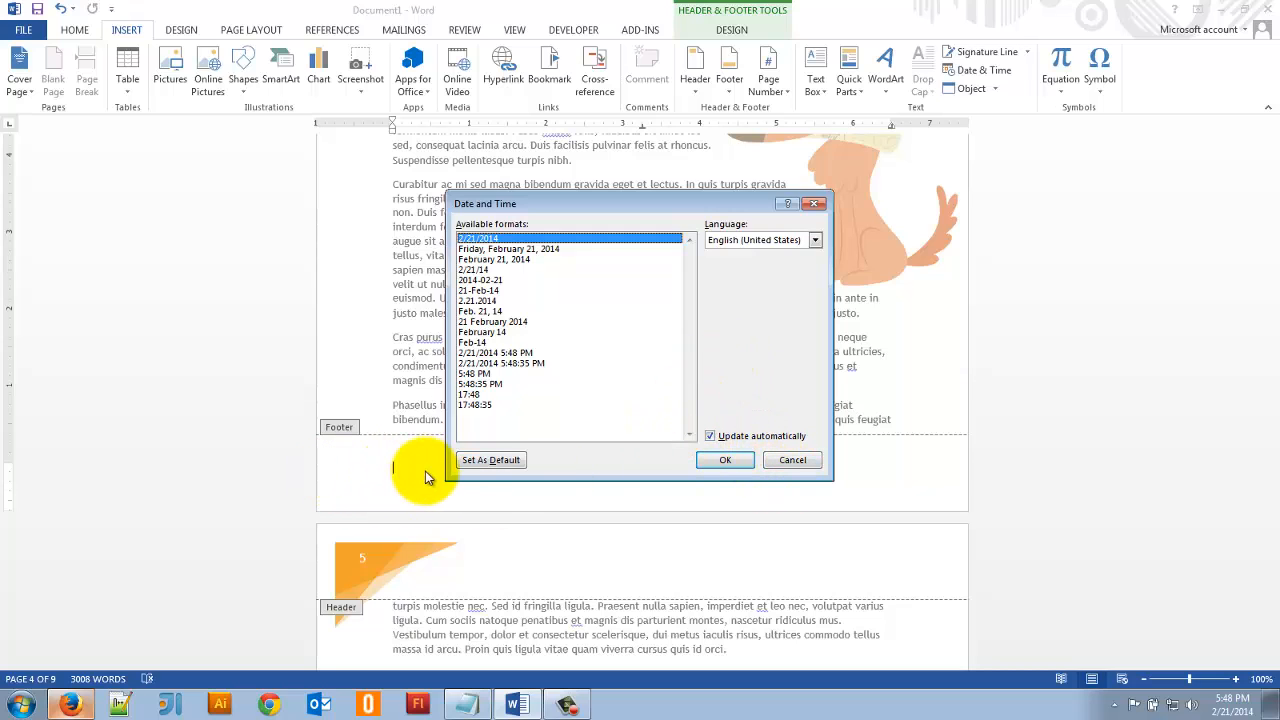
click(737, 466)
double_click(507, 352)
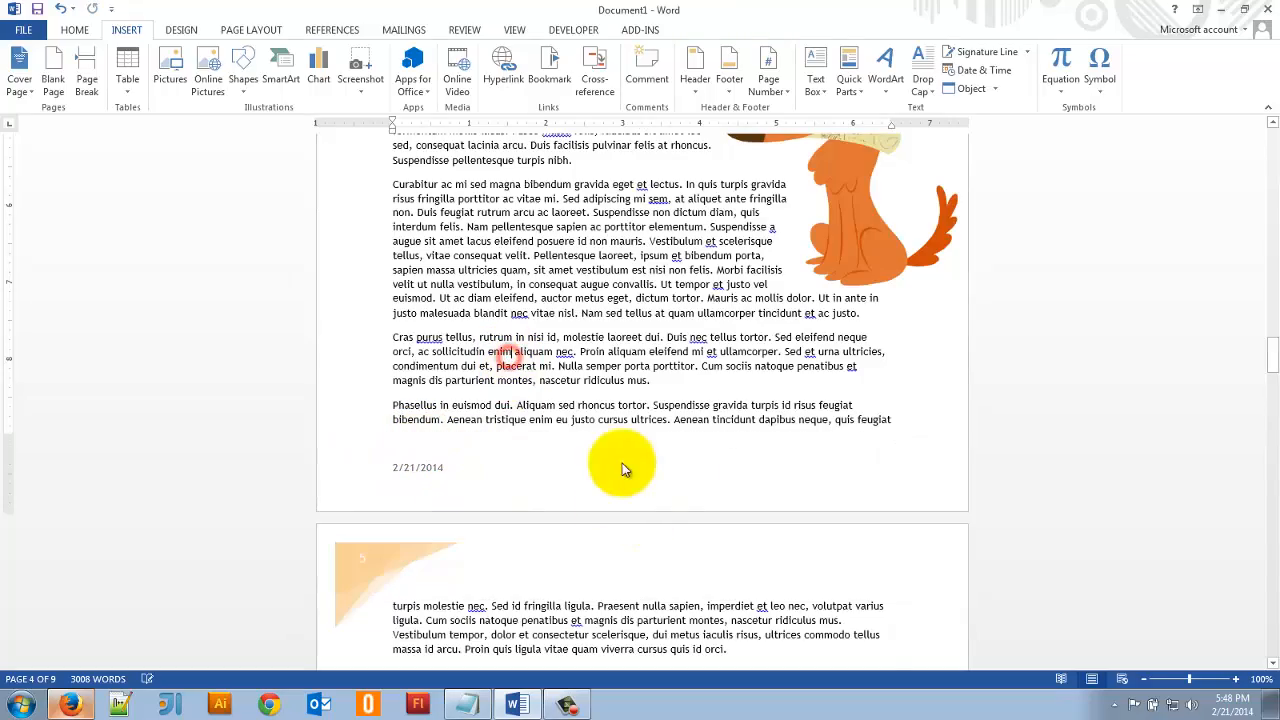
scroll(622, 470, down, 20)
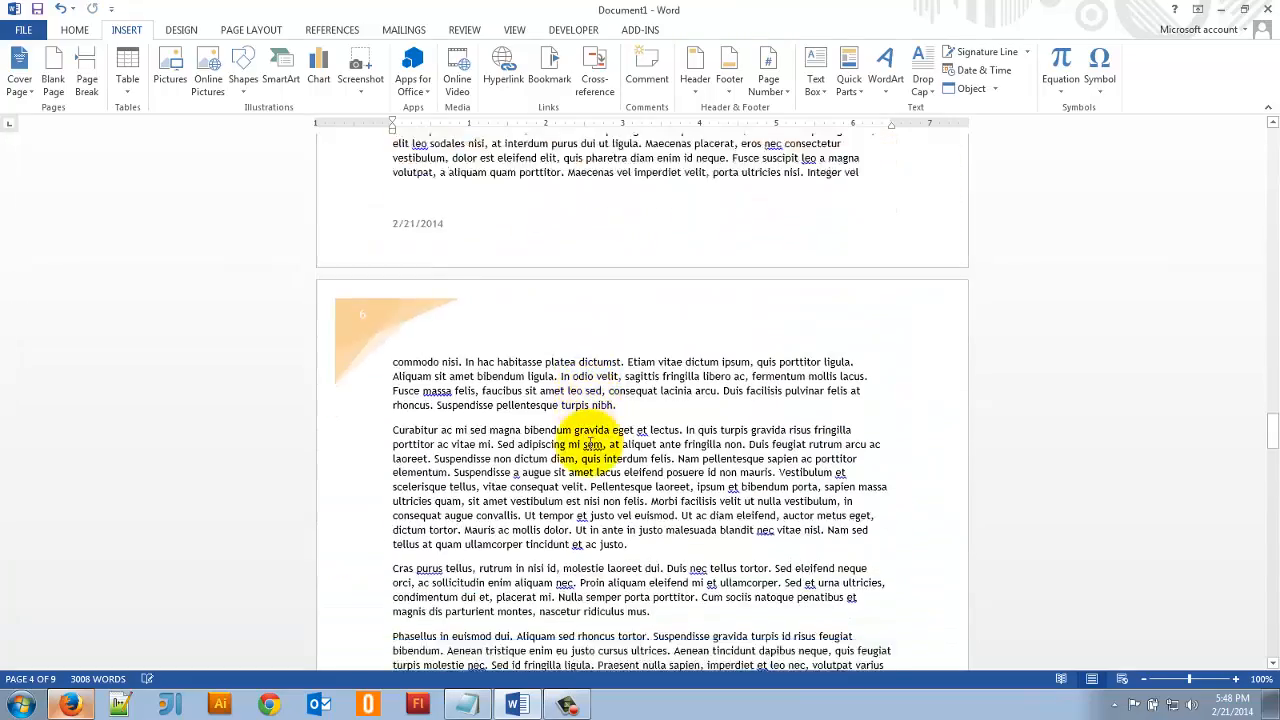
scroll(590, 445, down, 10)
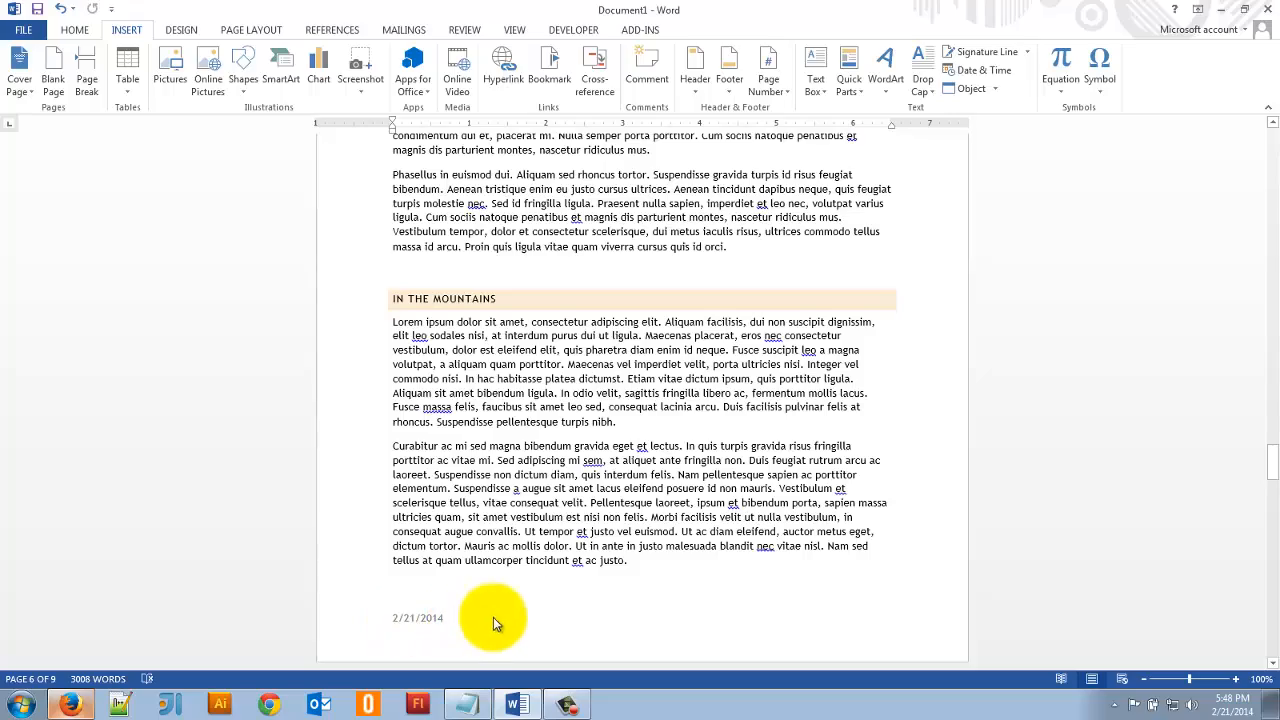
scroll(493, 617, up, 15)
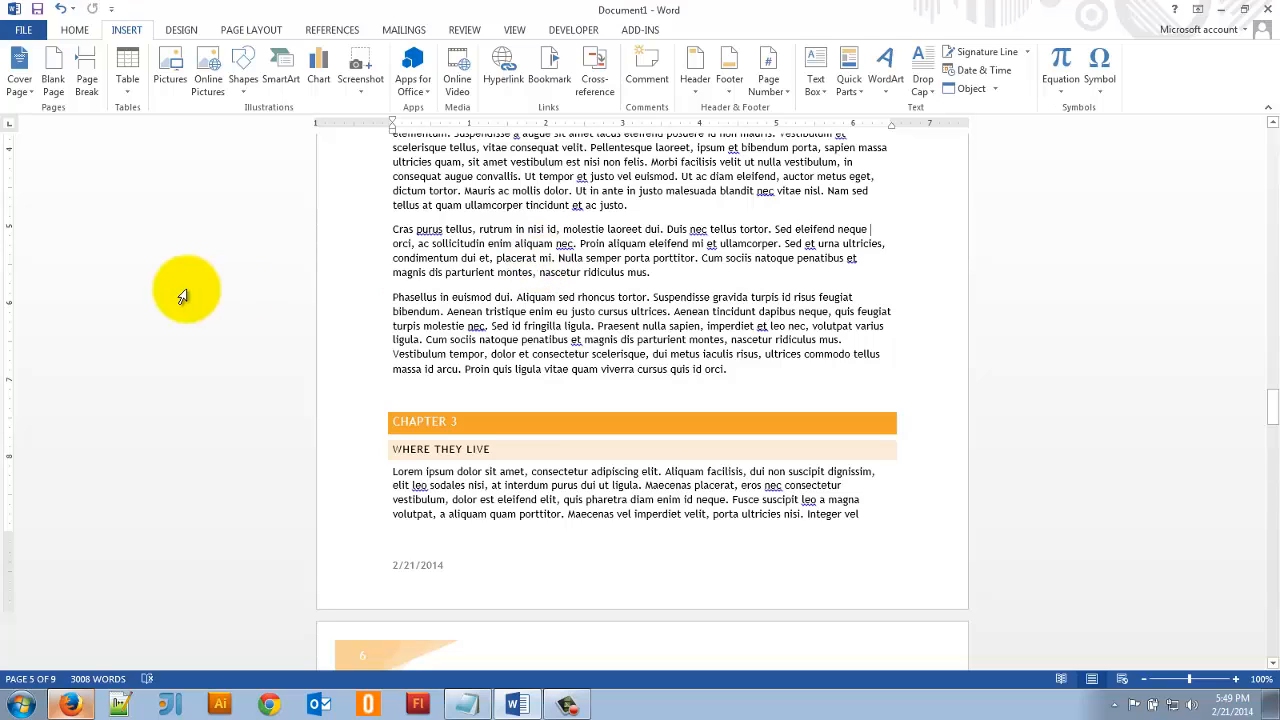
- Switch to Firefox, go to Google Images and search for "animal kingdom"
click(62, 704)
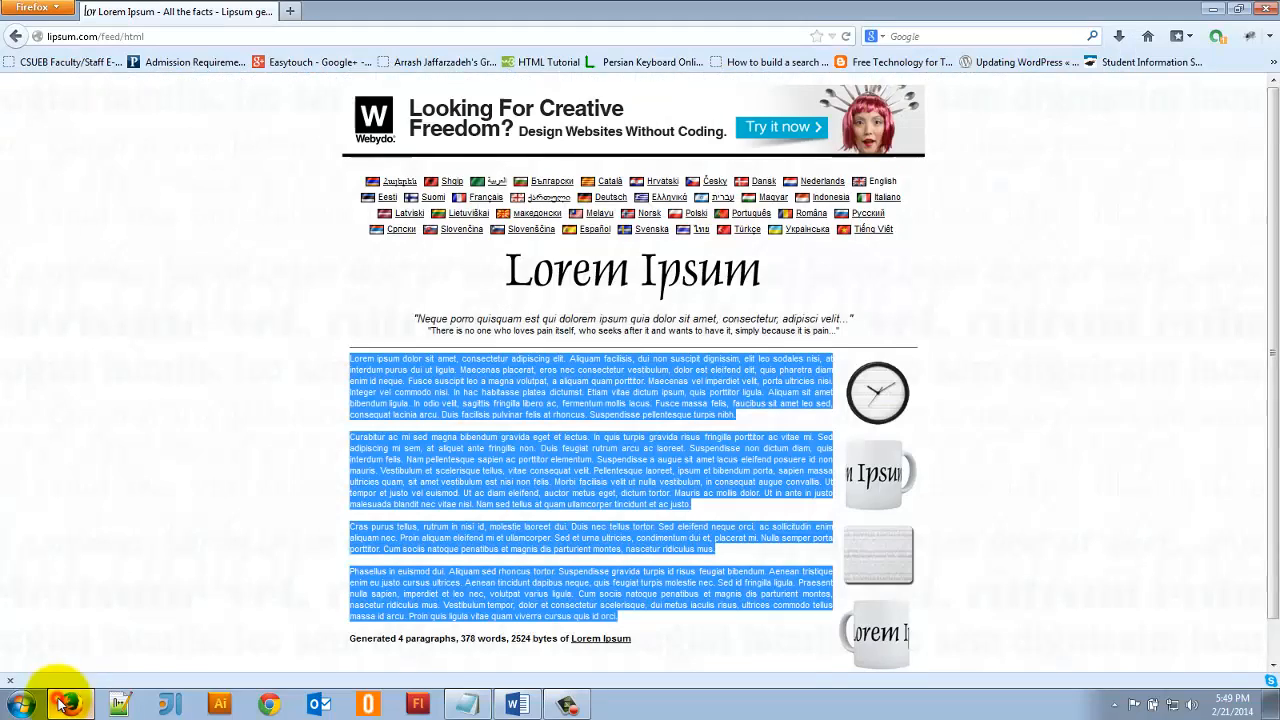
click(248, 40)
text(google.com)
key(Return)
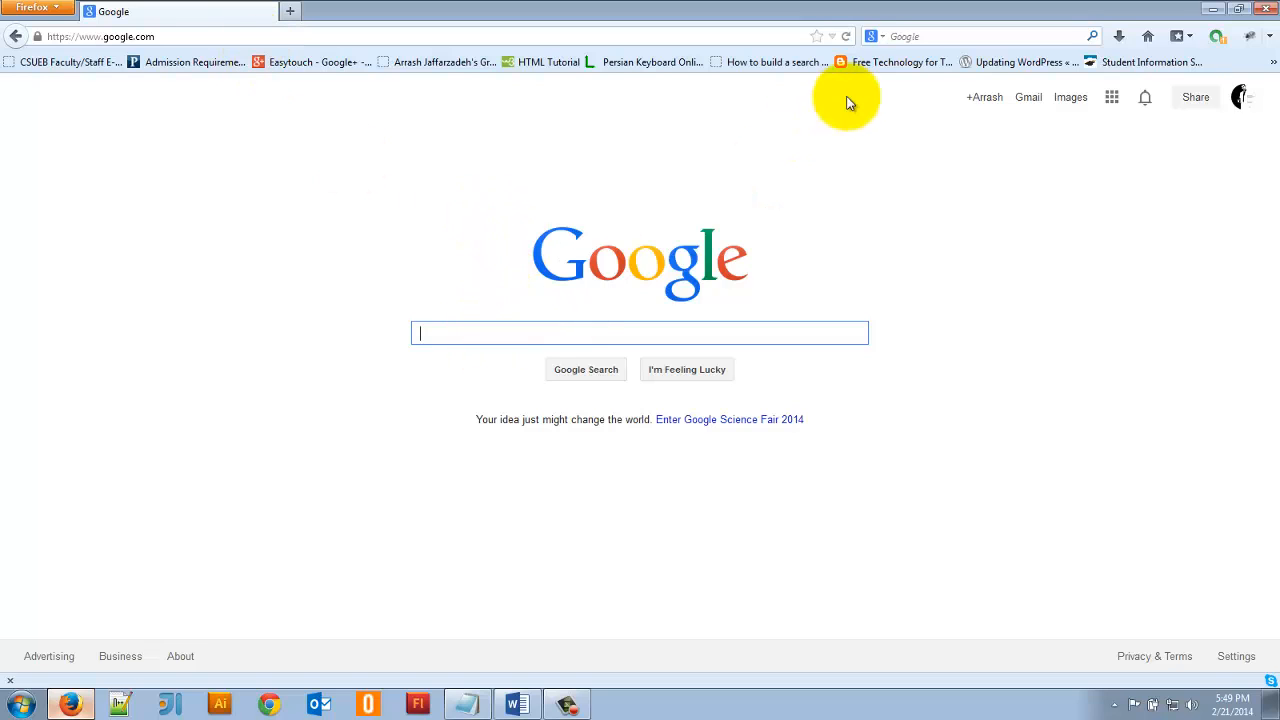
click(1068, 99)
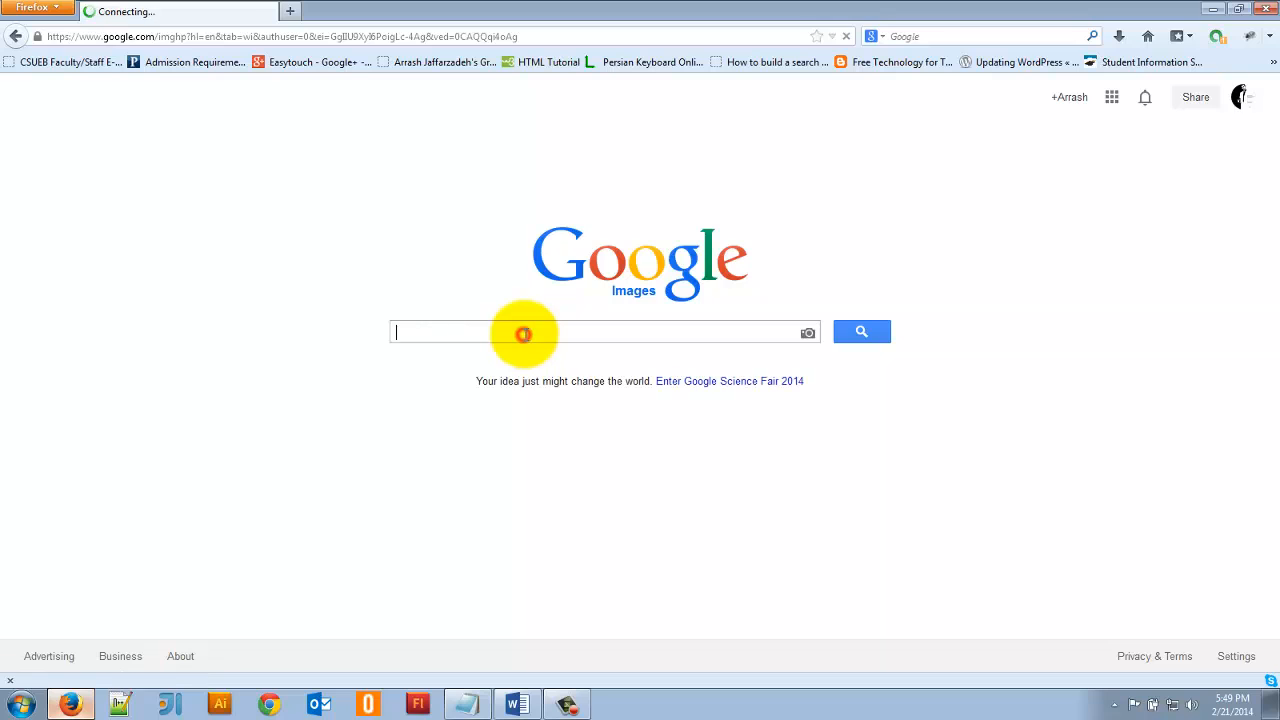
text(anim)
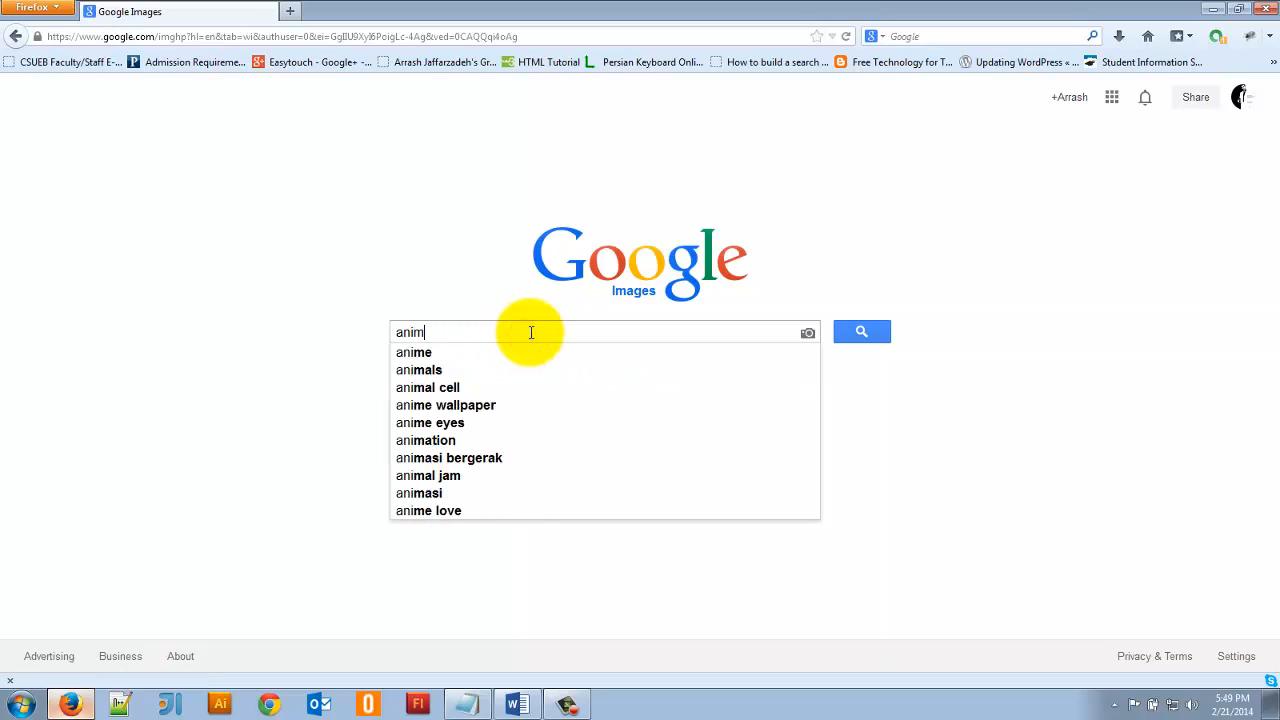
text(al kingdom)
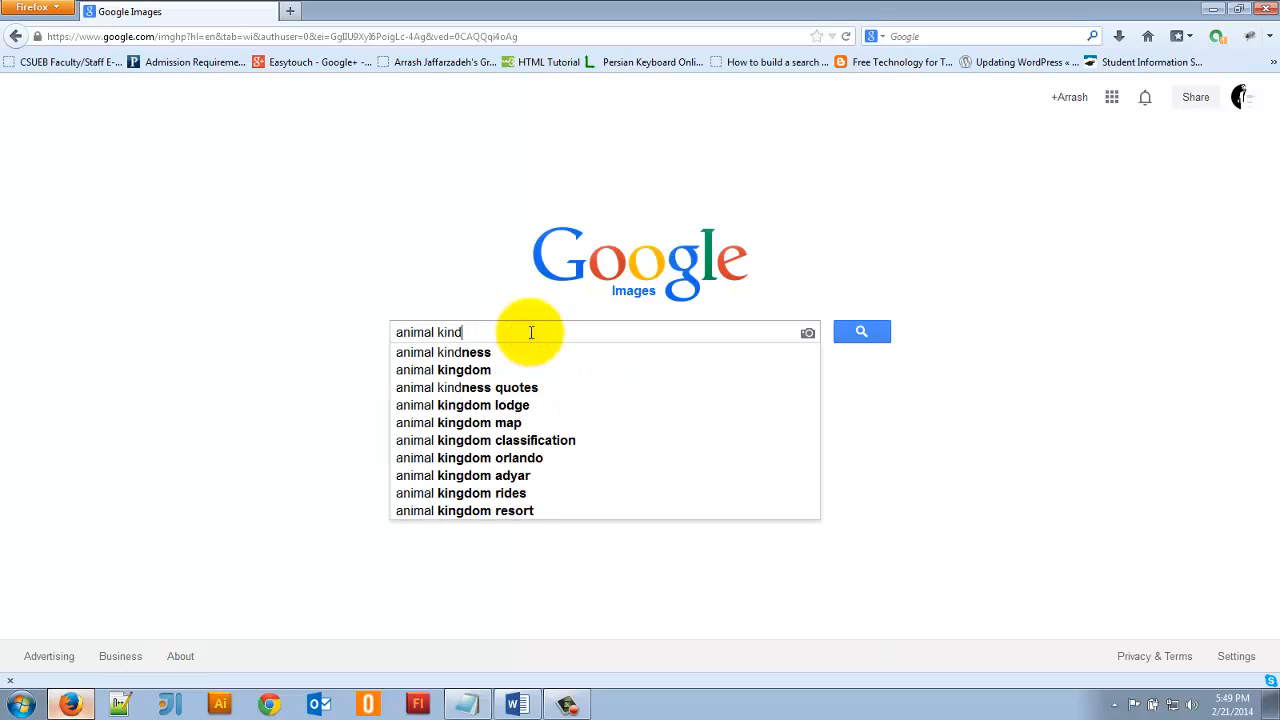
key(Return)
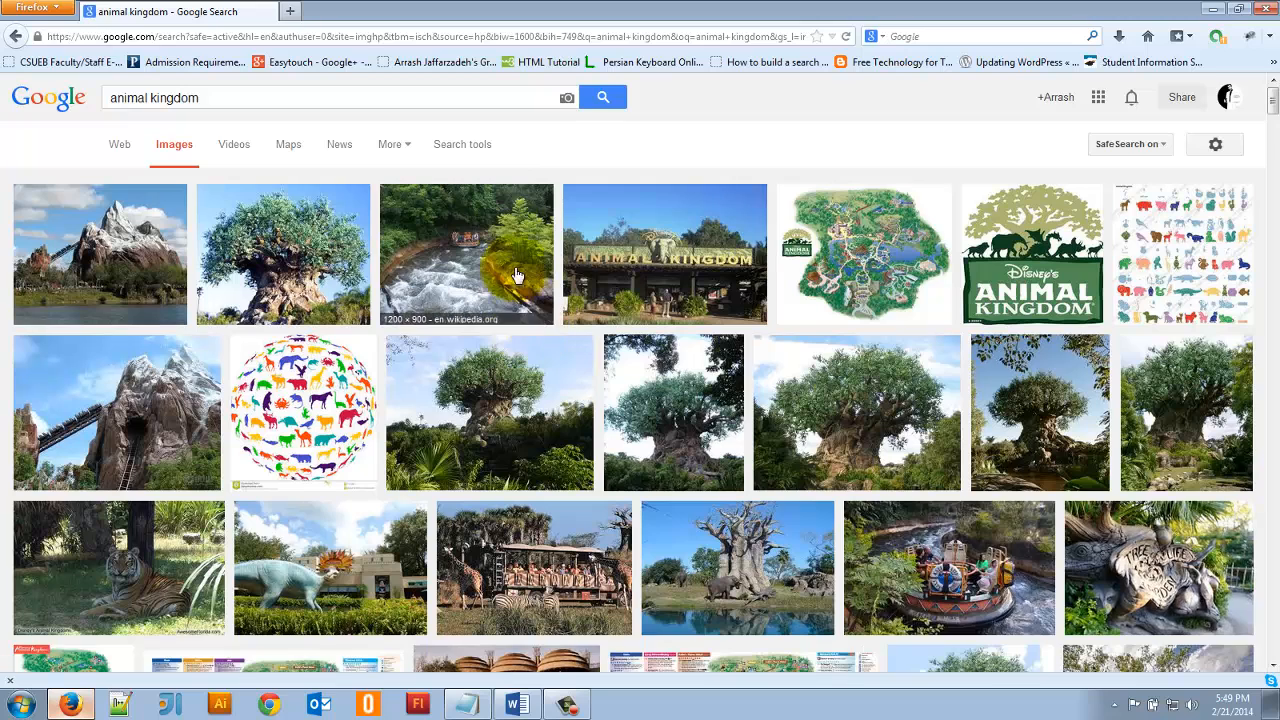
- Filter the image results by usage rights to Labeled for reuse, then review the licence options and the filtered pictures
click(484, 146)
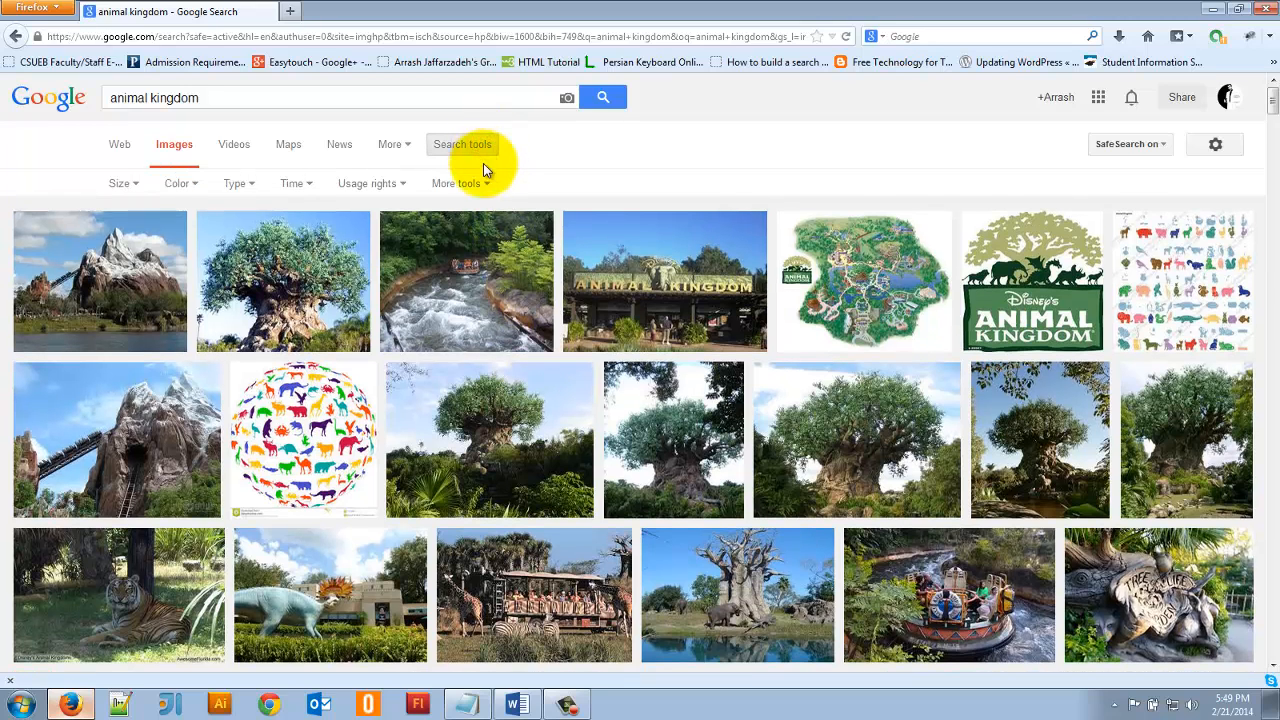
click(387, 183)
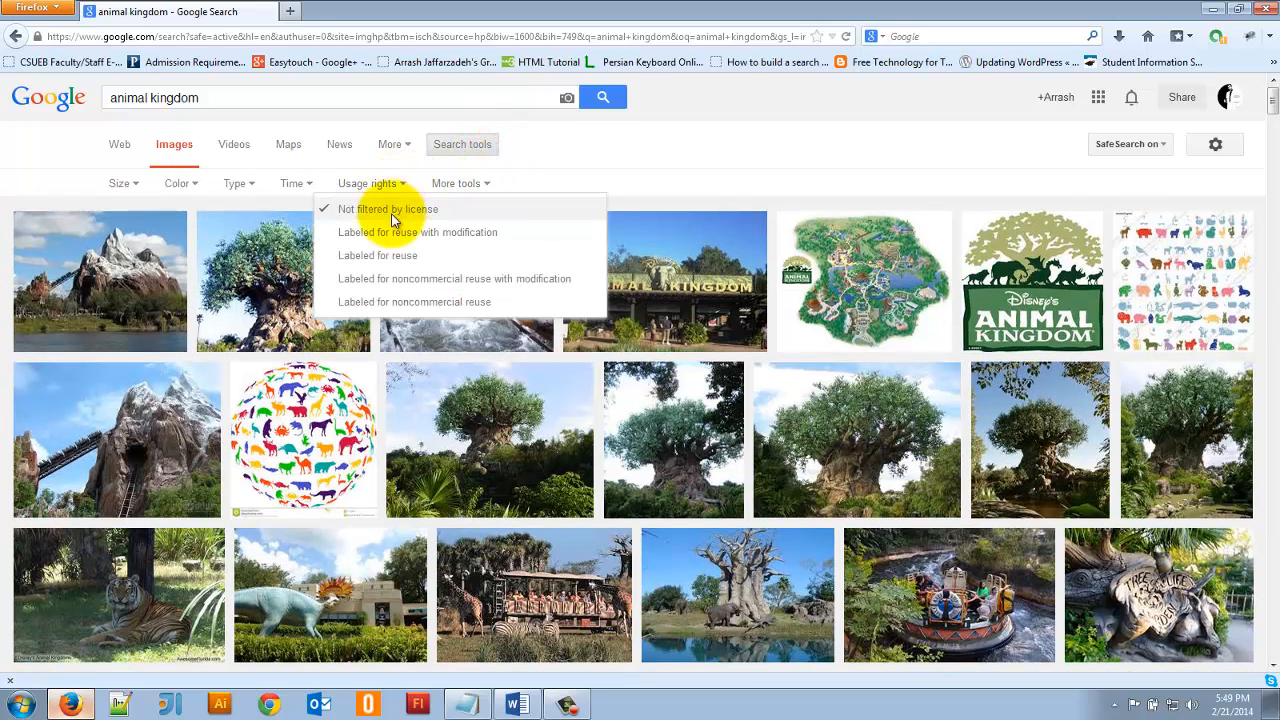
click(377, 260)
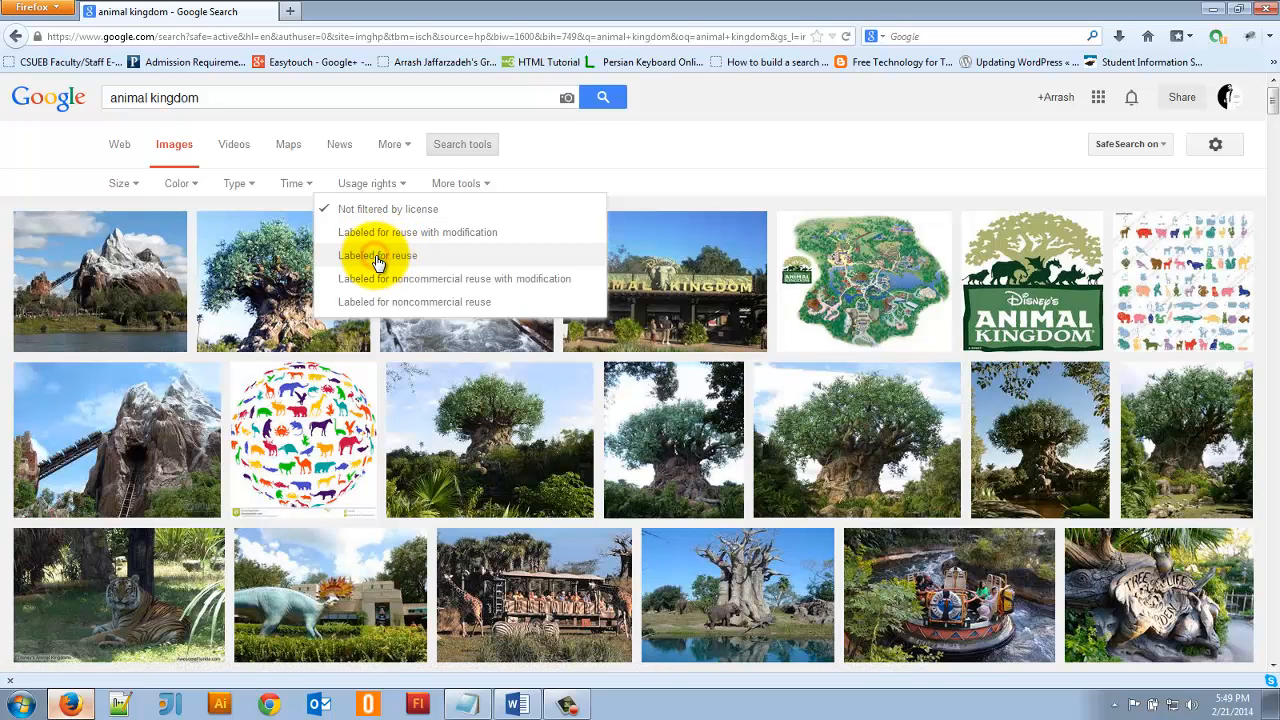
click(377, 256)
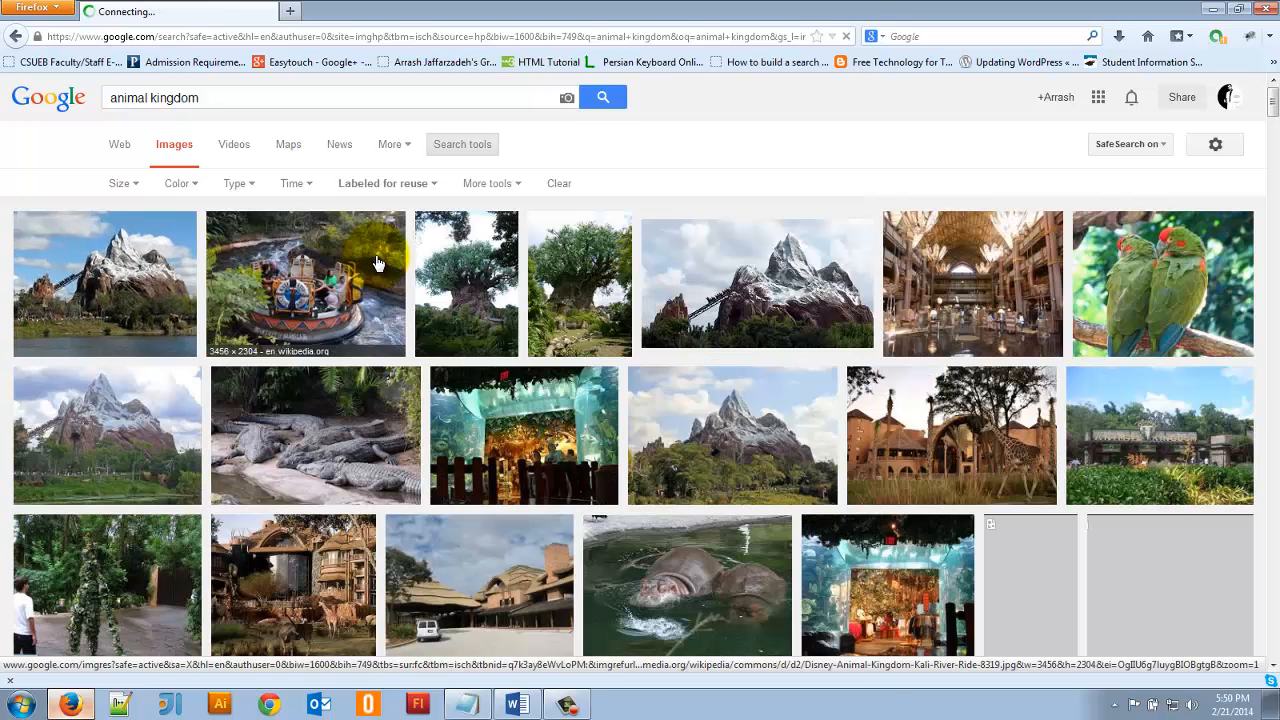
click(388, 184)
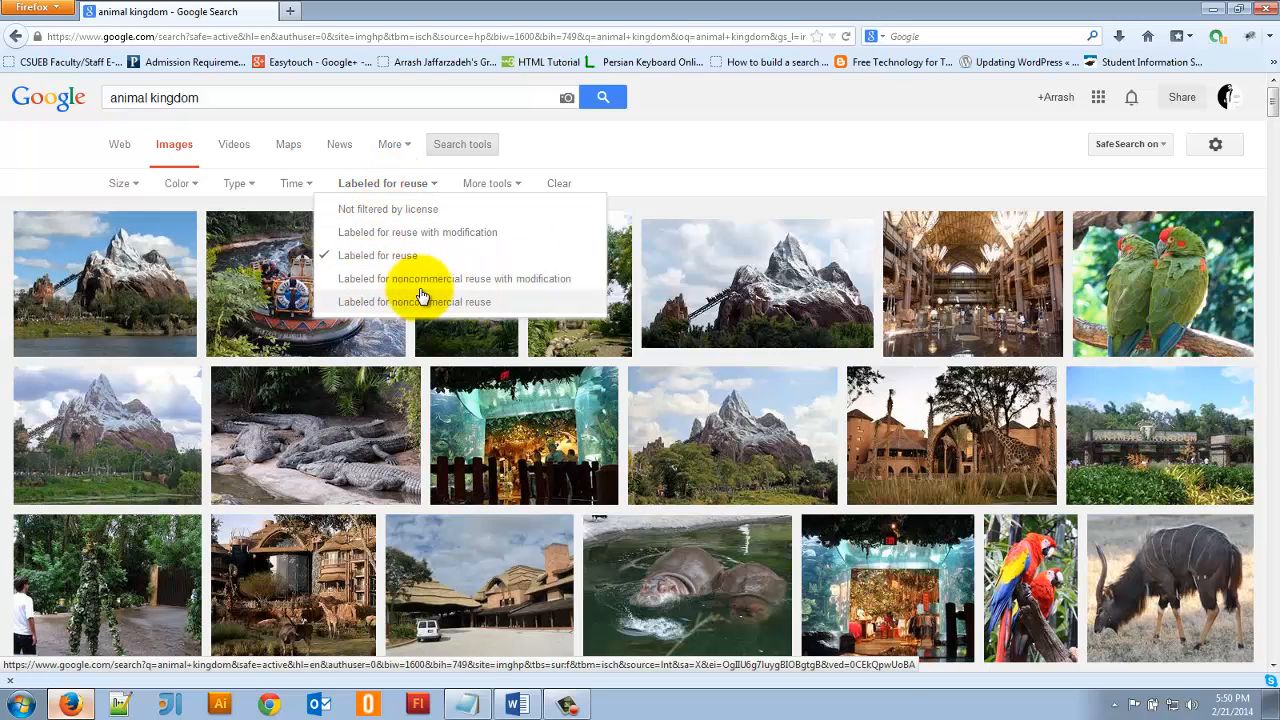
click(406, 190)
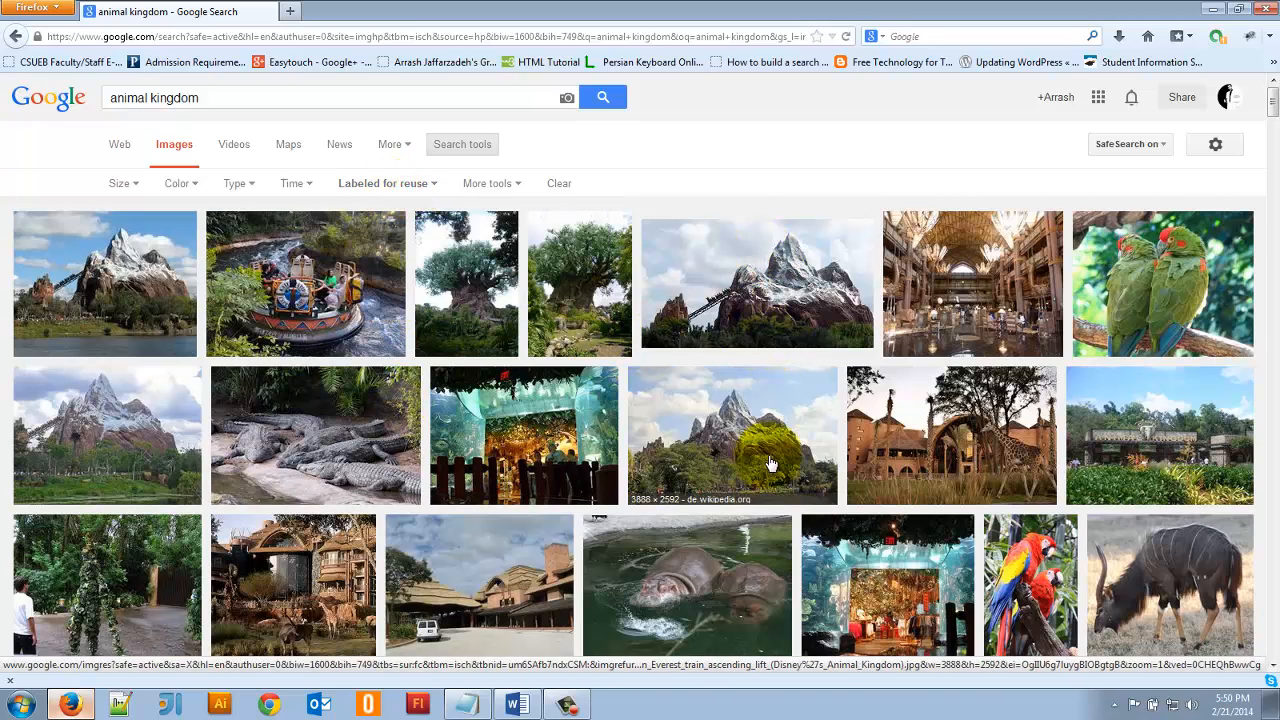
scroll(770, 460, down, 4)
scroll(770, 460, up, 4)
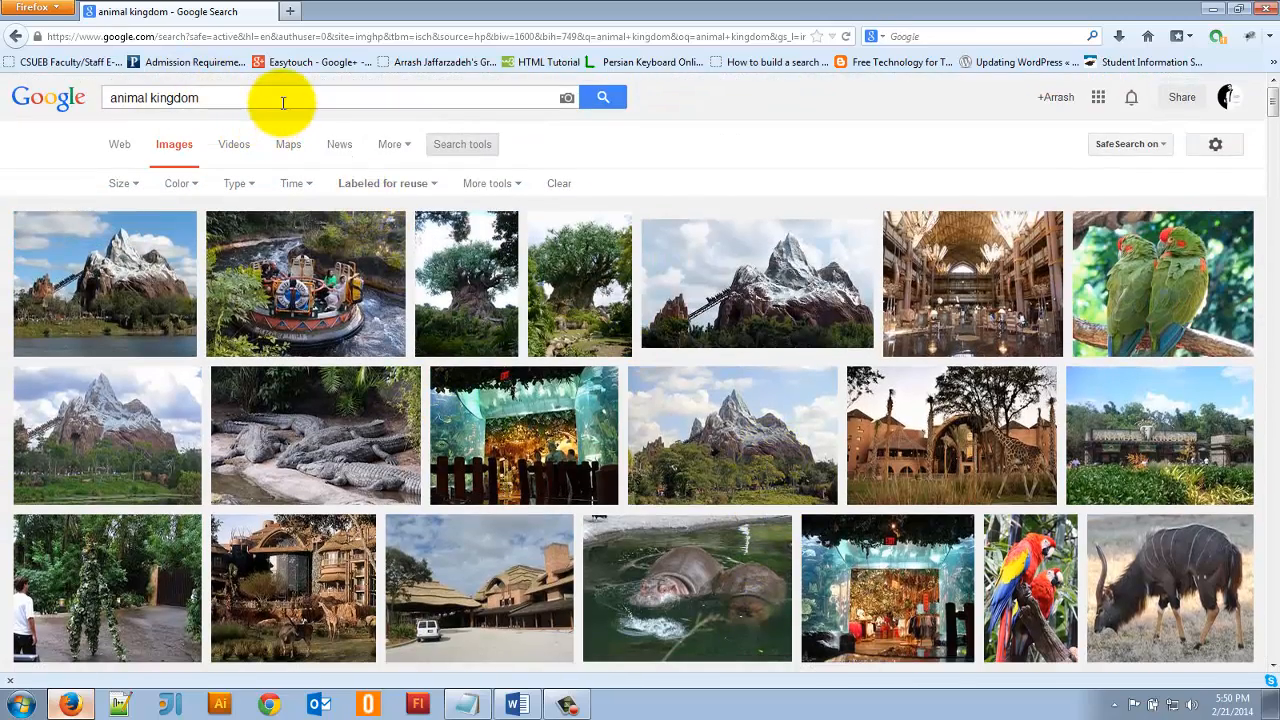
- Open the Tree of Life picture from Wikimedia Commons at full size and save it to the Desktop as Tree_of_Life,_Disney's_Animal_Kingdom_1.JPG
click(465, 282)
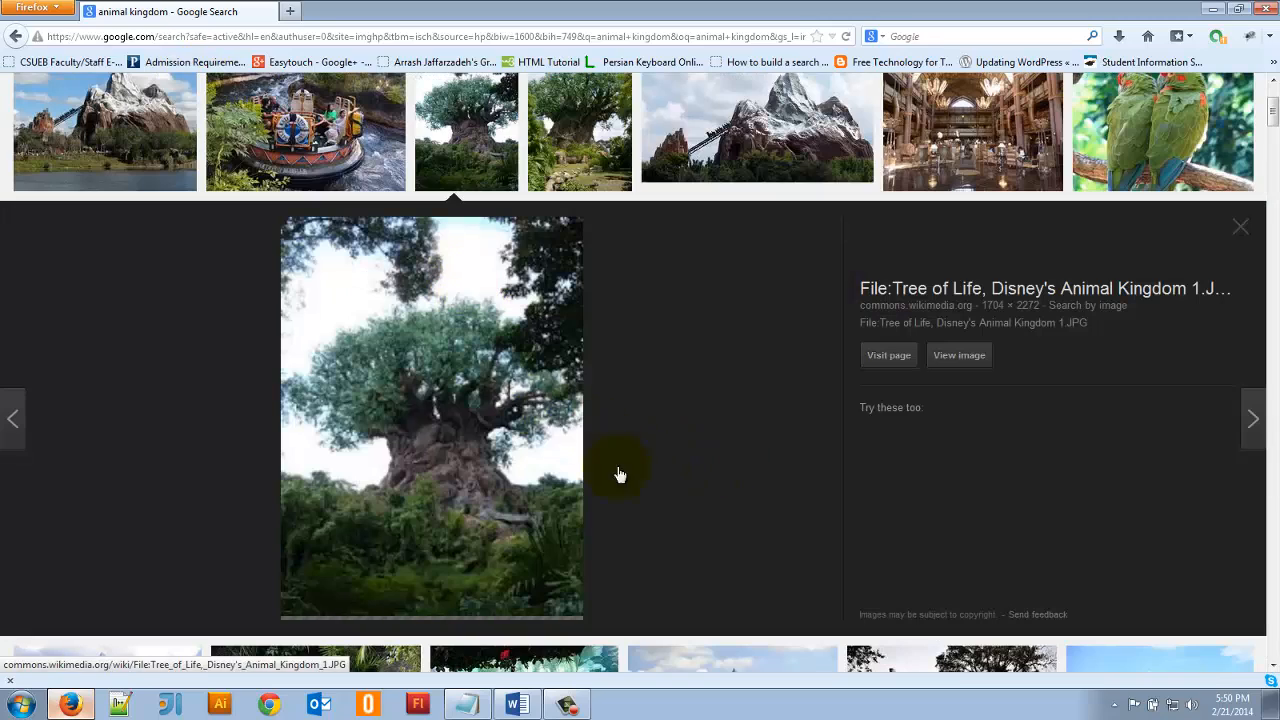
click(984, 362)
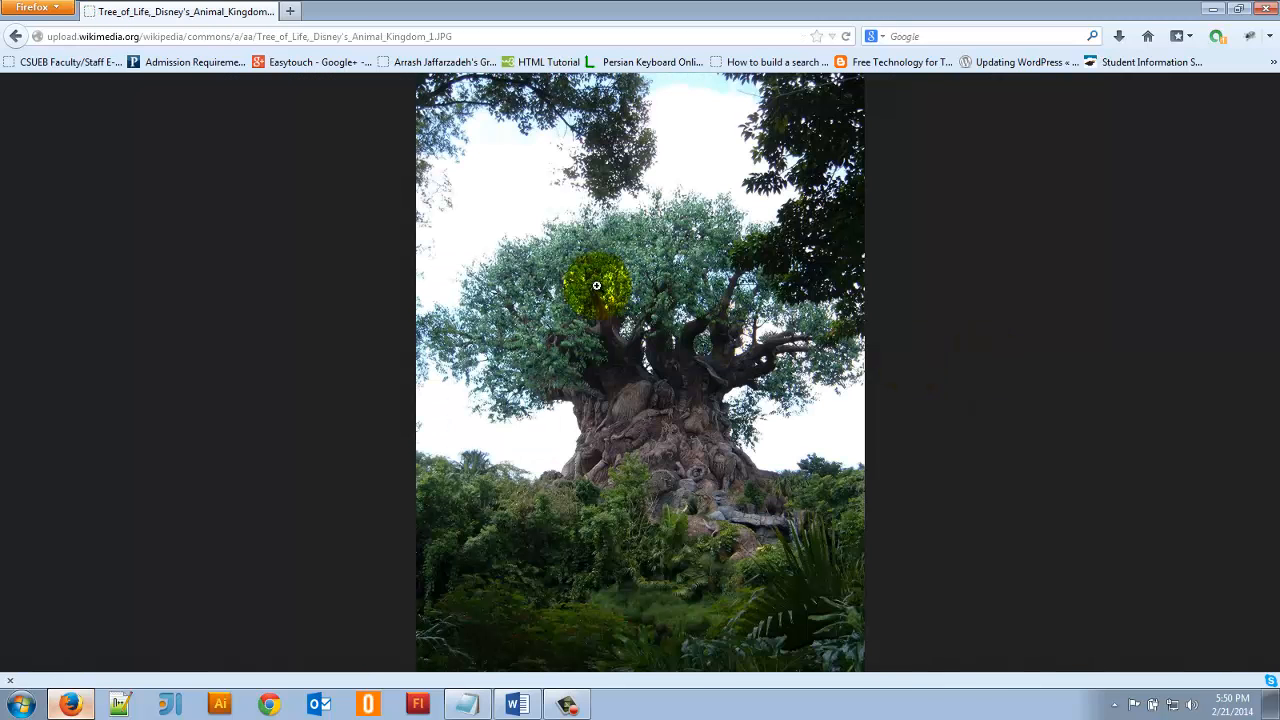
right_click(597, 286)
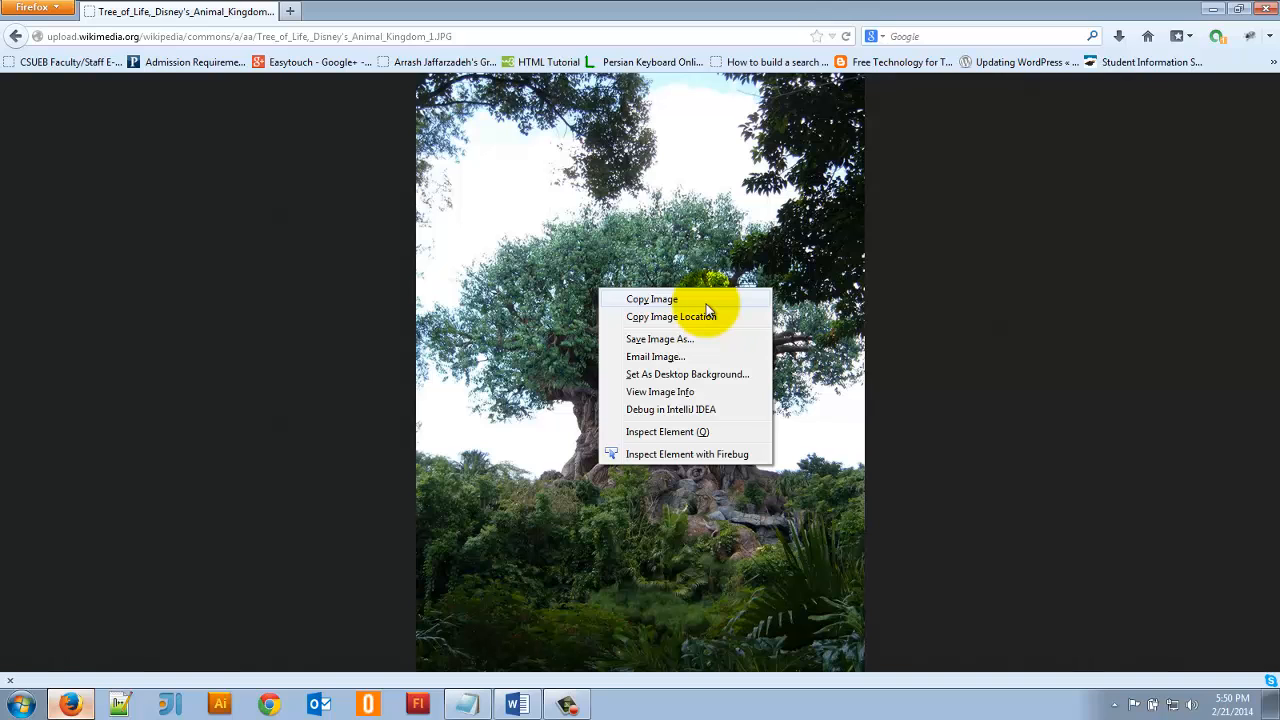
click(668, 340)
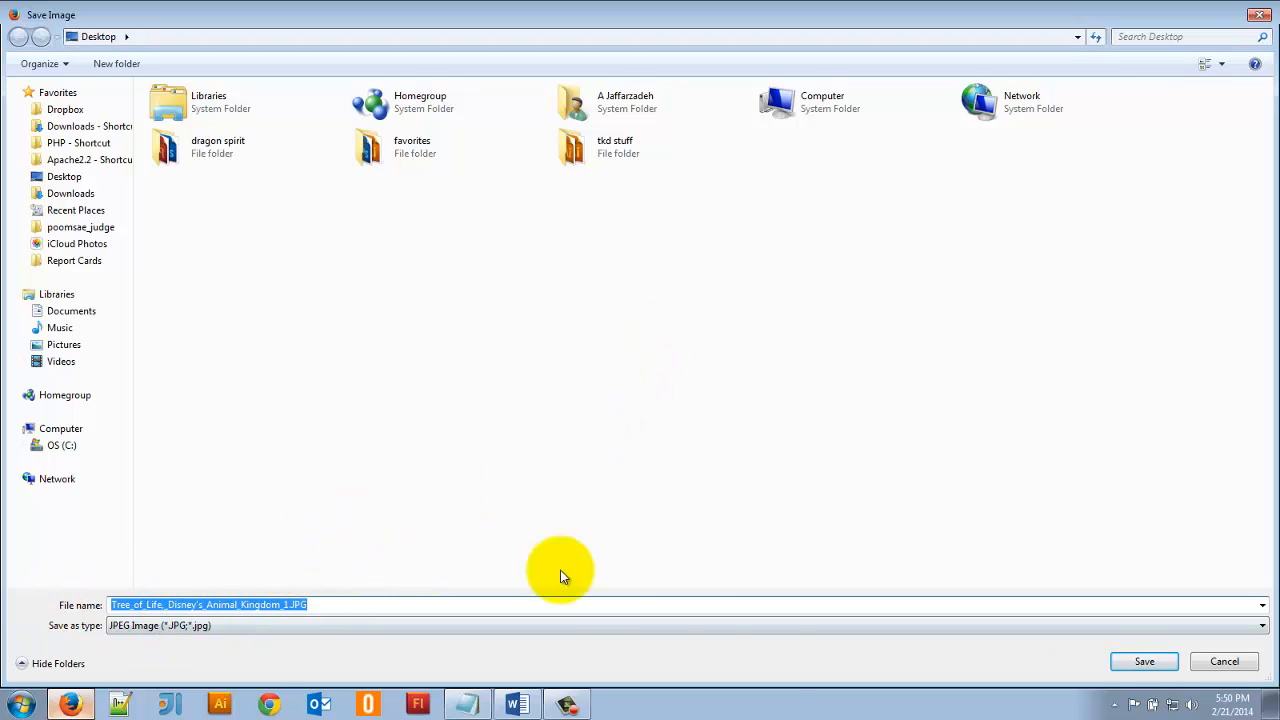
click(1145, 663)
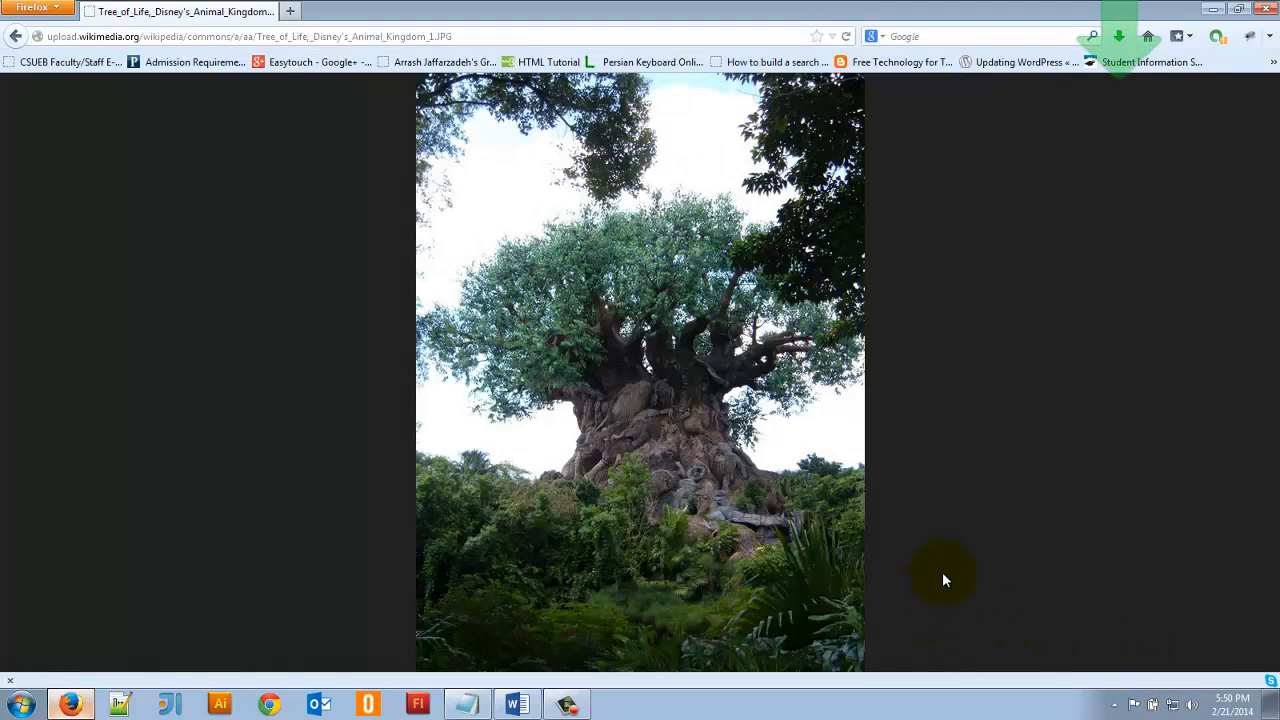
- Switch back to Word, start inserting a picture from file and browse to the Desktop folder
click(512, 702)
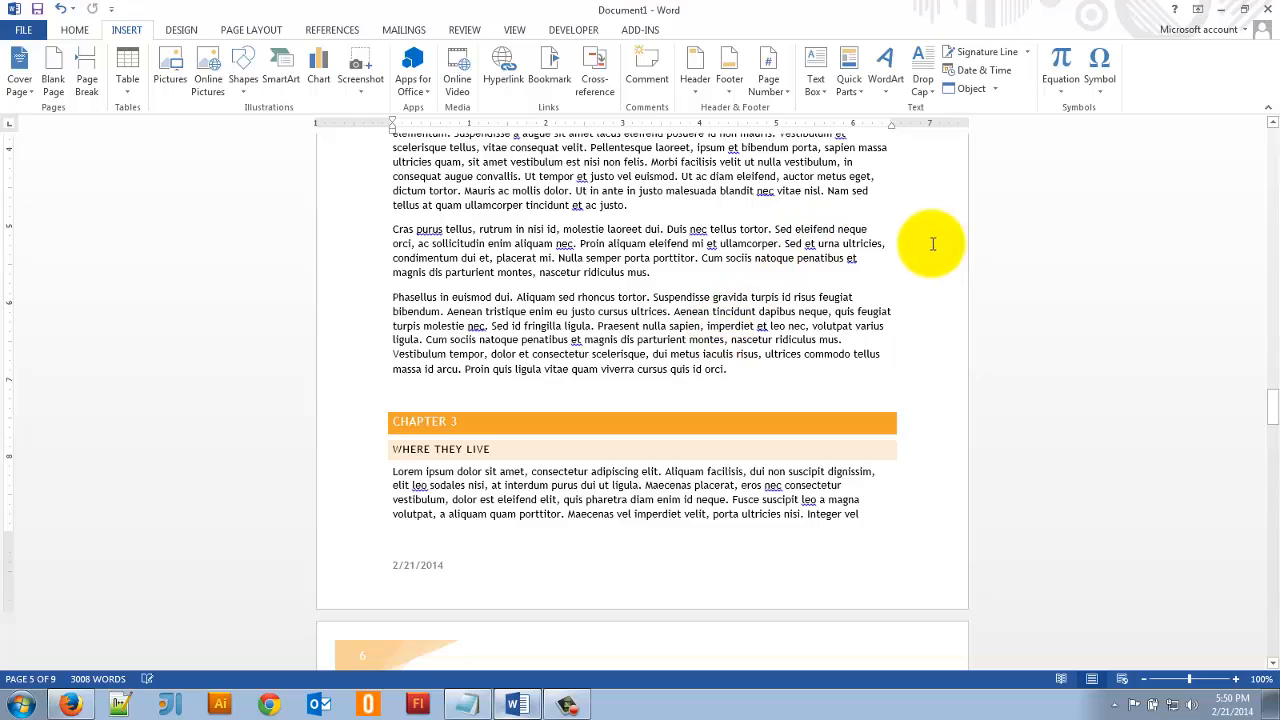
click(168, 60)
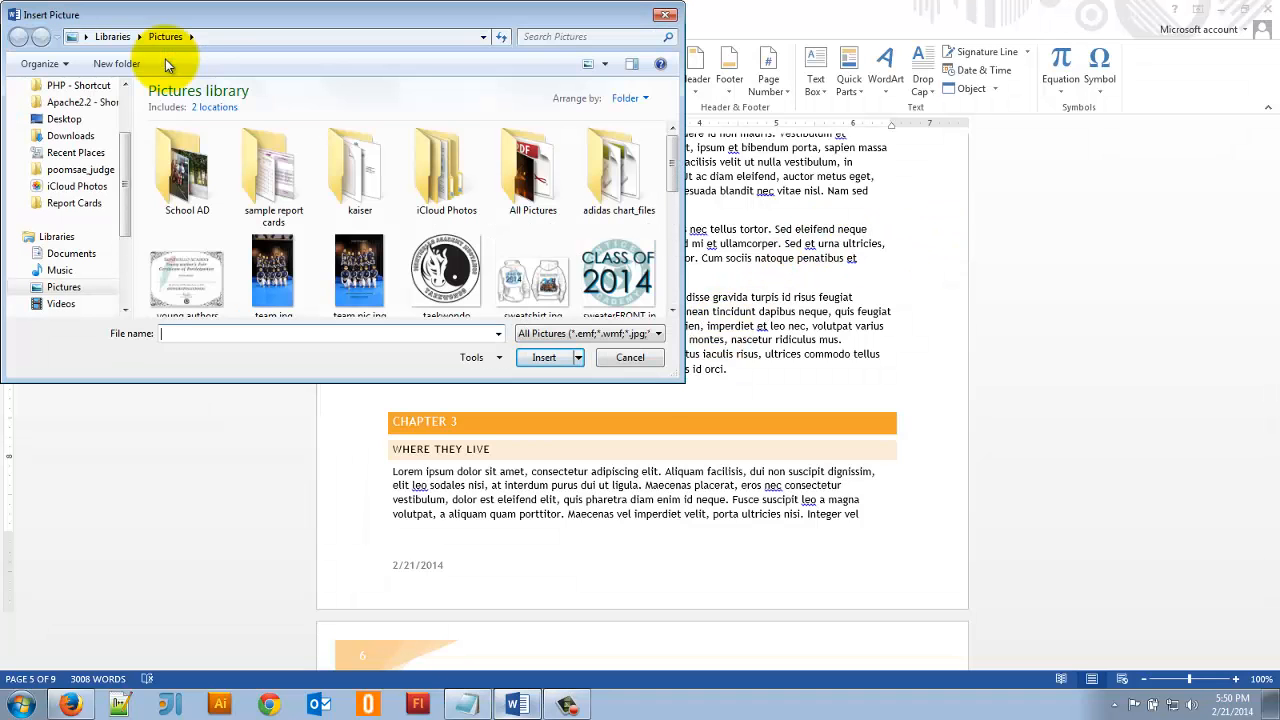
click(66, 119)
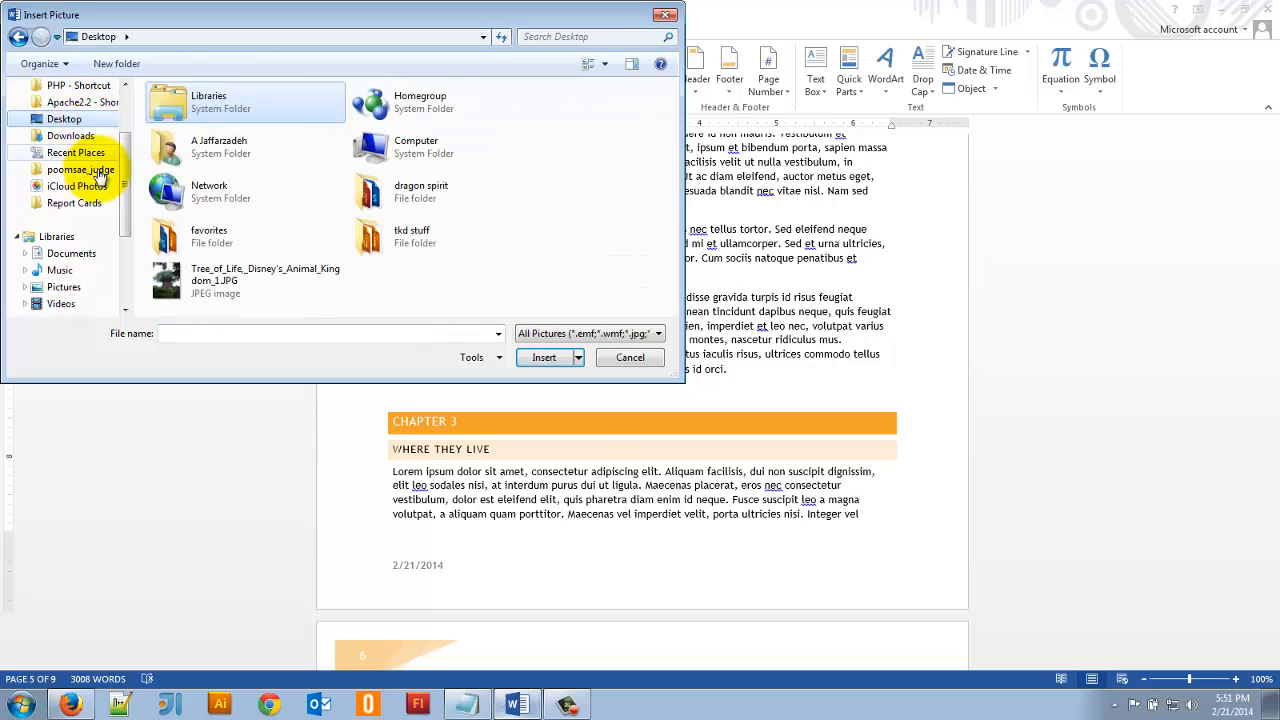